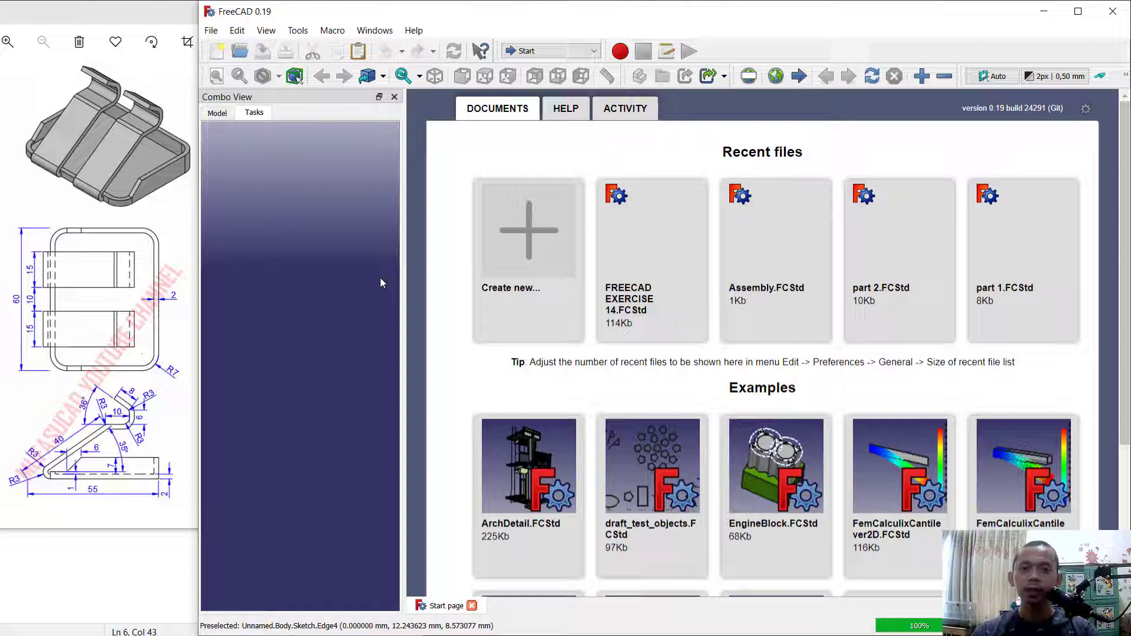
Step: Create a new document, switch to the Part Design workbench and create a body
left_click(529, 244)
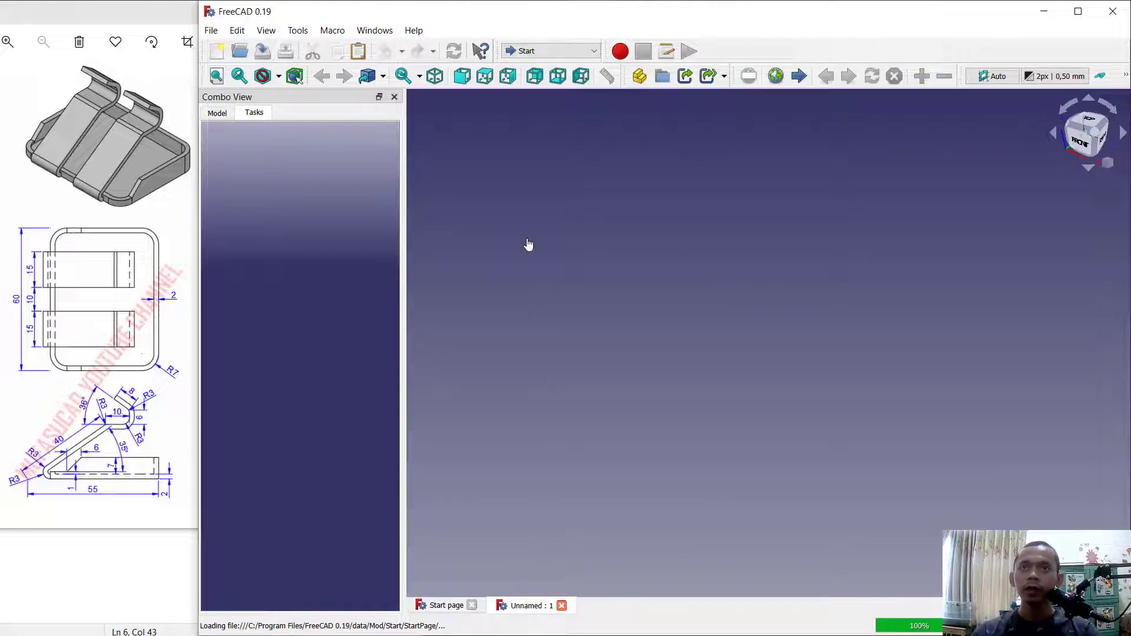
left_click(545, 51)
left_click(539, 208)
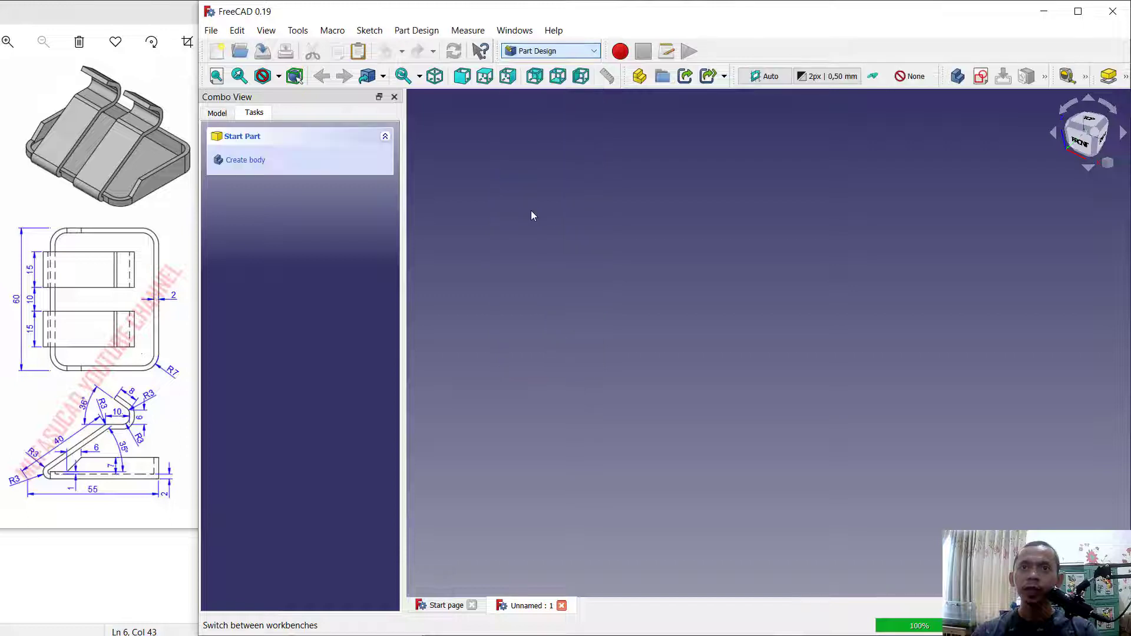
left_click(248, 162)
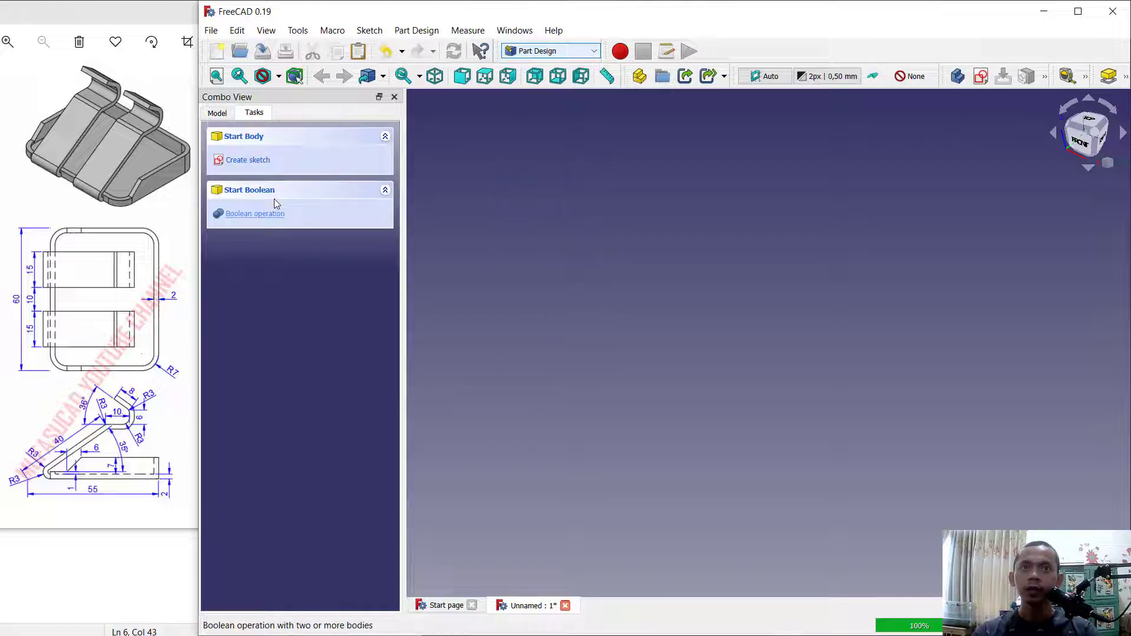
Step: Start a new sketch on the YZ plane of the body
left_click(248, 160)
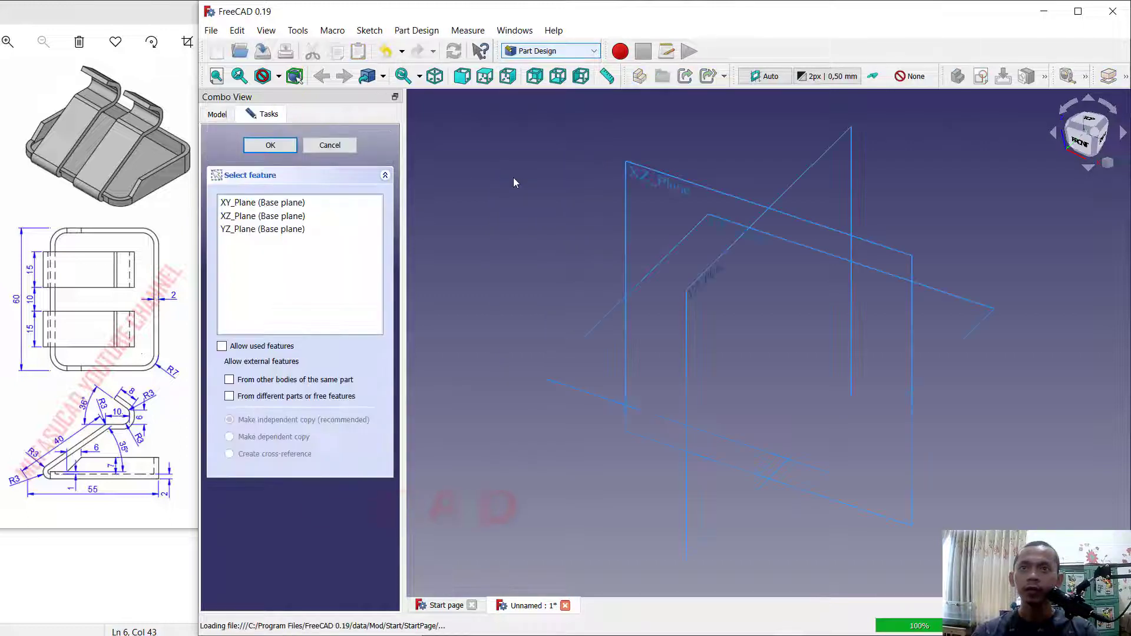
left_click(695, 285)
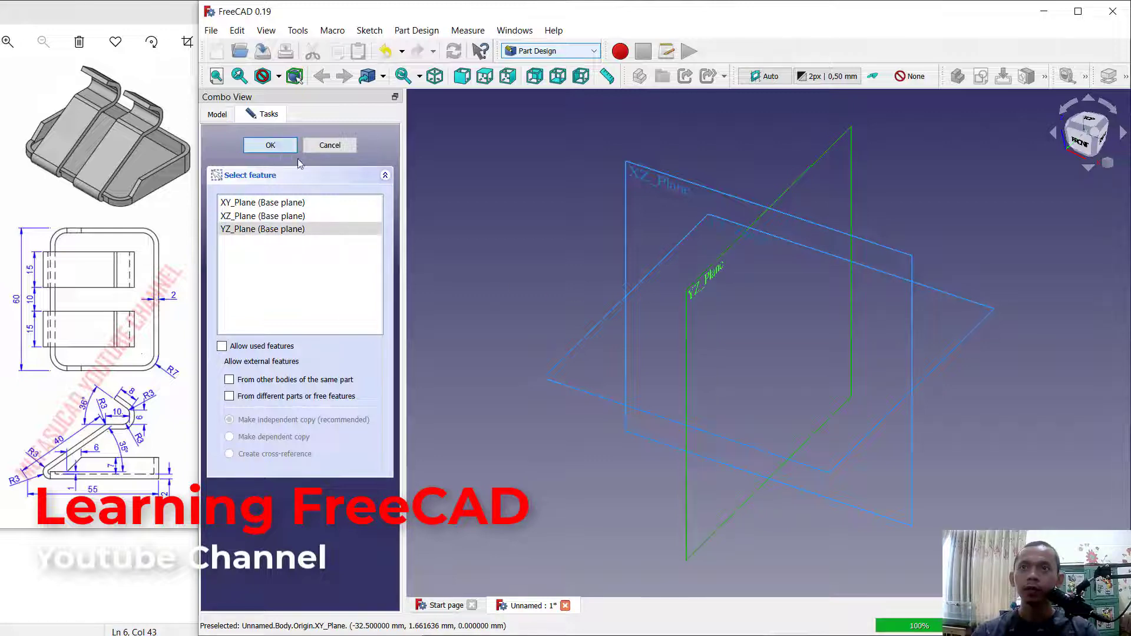
middle_click_drag(852, 268, 692, 293)
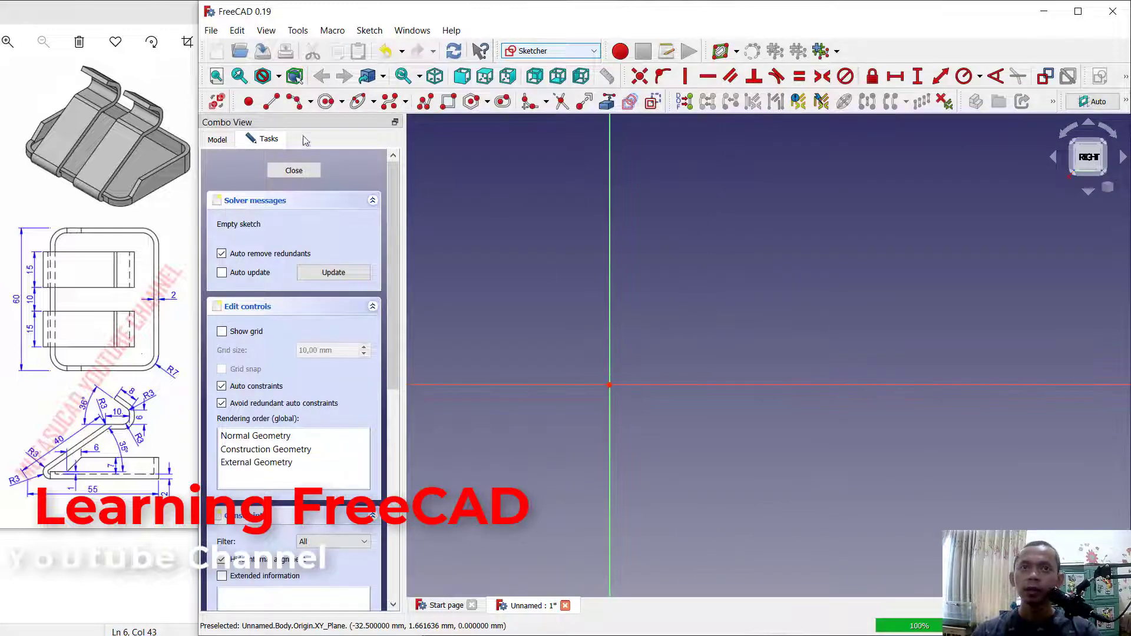
Step: Draw a horizontal base line about 57 mm long from the origin along the horizontal axis
left_click(272, 103)
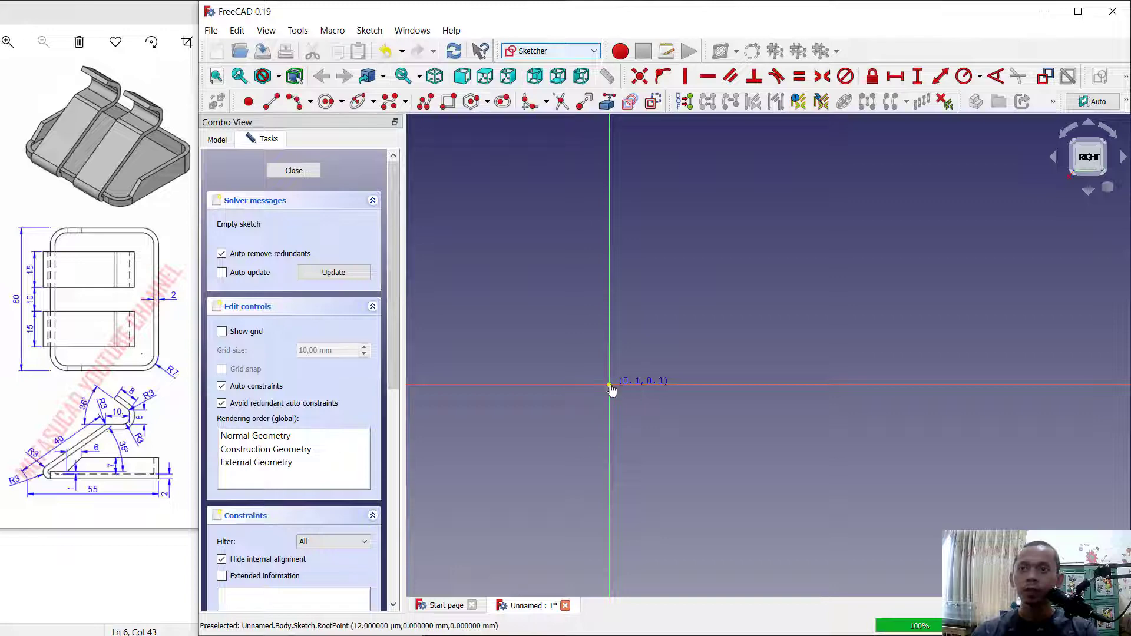
left_click(610, 386)
left_click(885, 386)
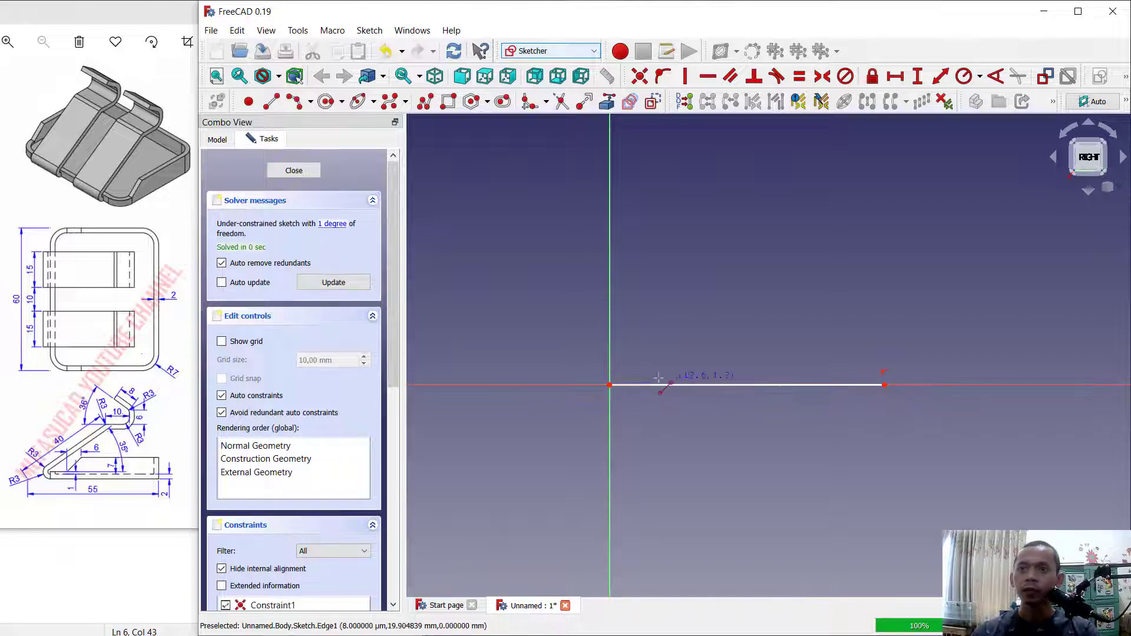
Step: Draw an inclined line up from the origin, continued by a short horizontal line, a short vertical line and an oblique line back toward the origin side
left_click(610, 385)
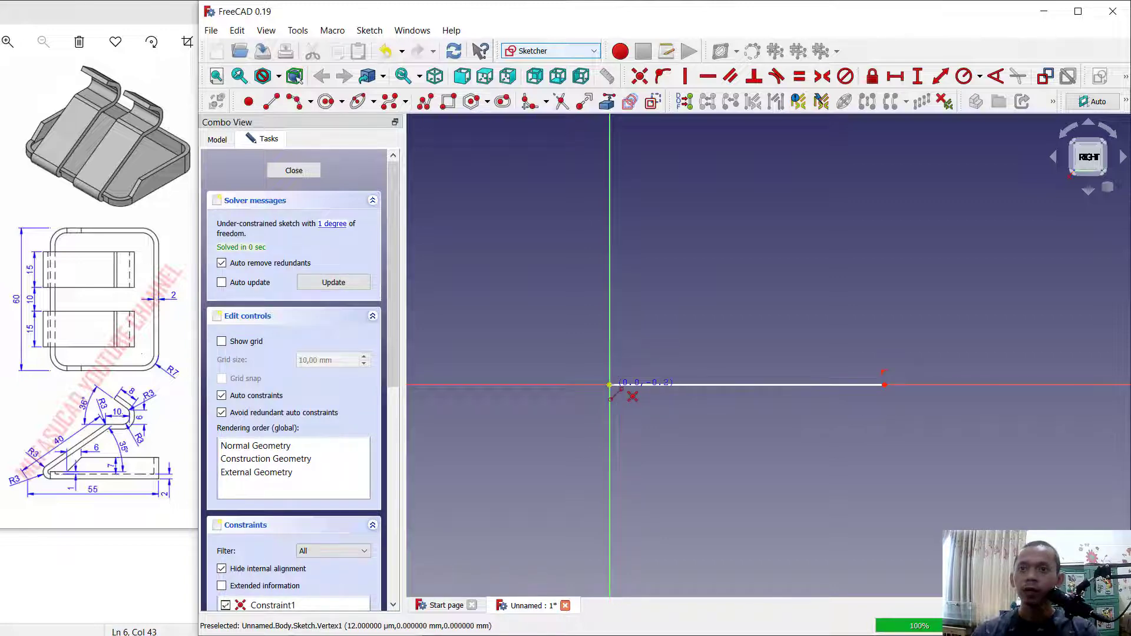
left_click(774, 270)
left_click(774, 268)
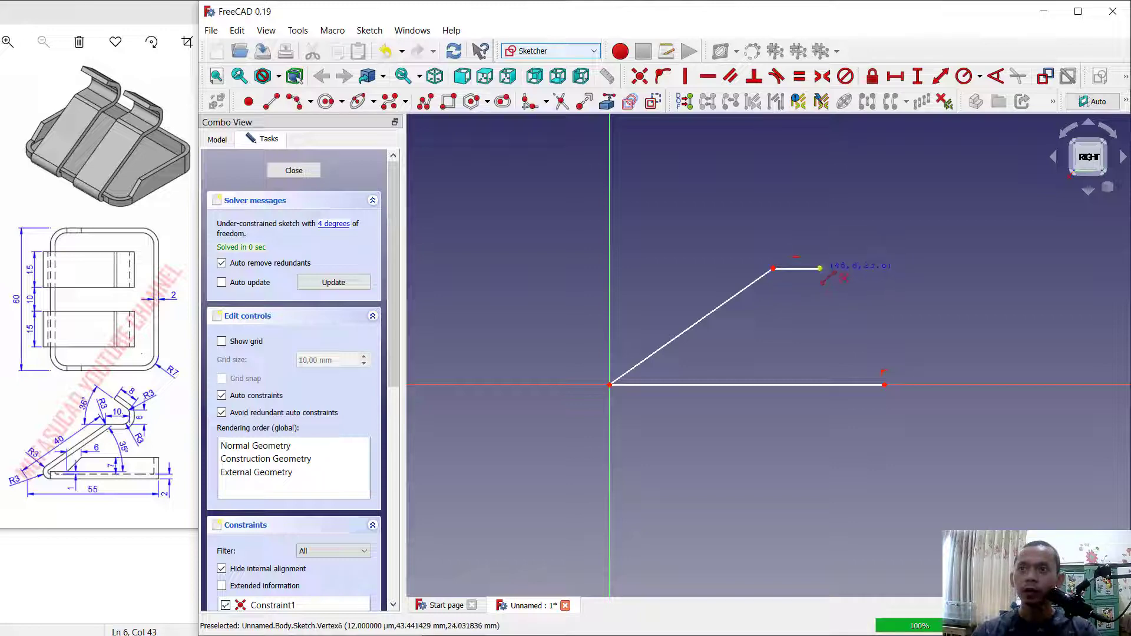
left_click(819, 269)
left_click(820, 225)
left_click(762, 179)
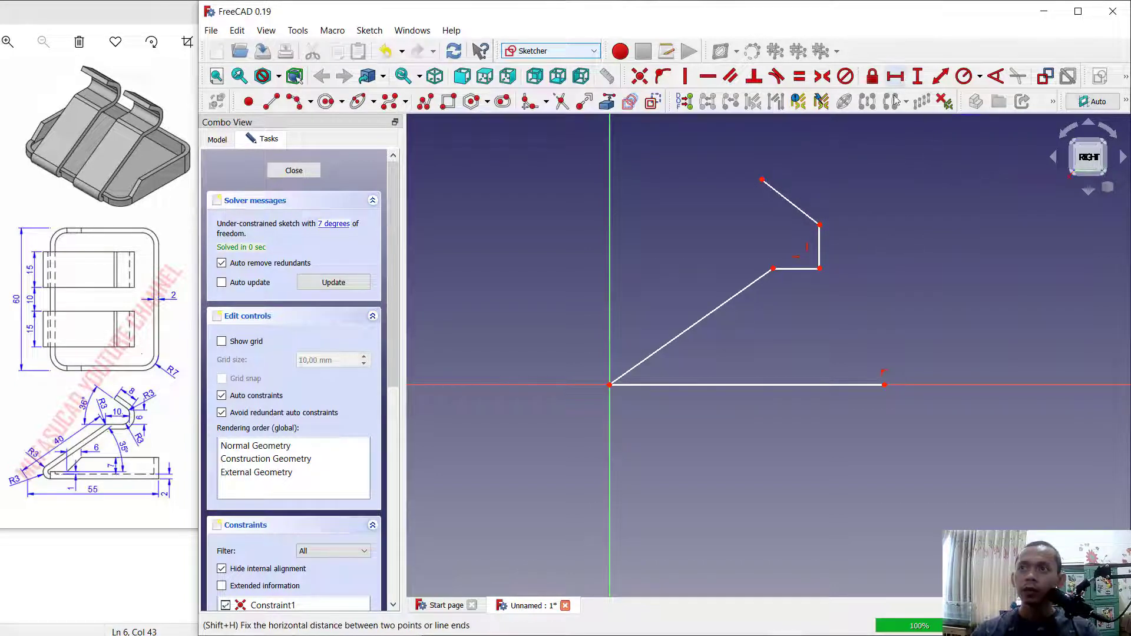
Step: Constrain the horizontal length of the base line to 55 mm and that of the short upper horizontal line to 10 mm
left_click(802, 385)
key("shift+h")
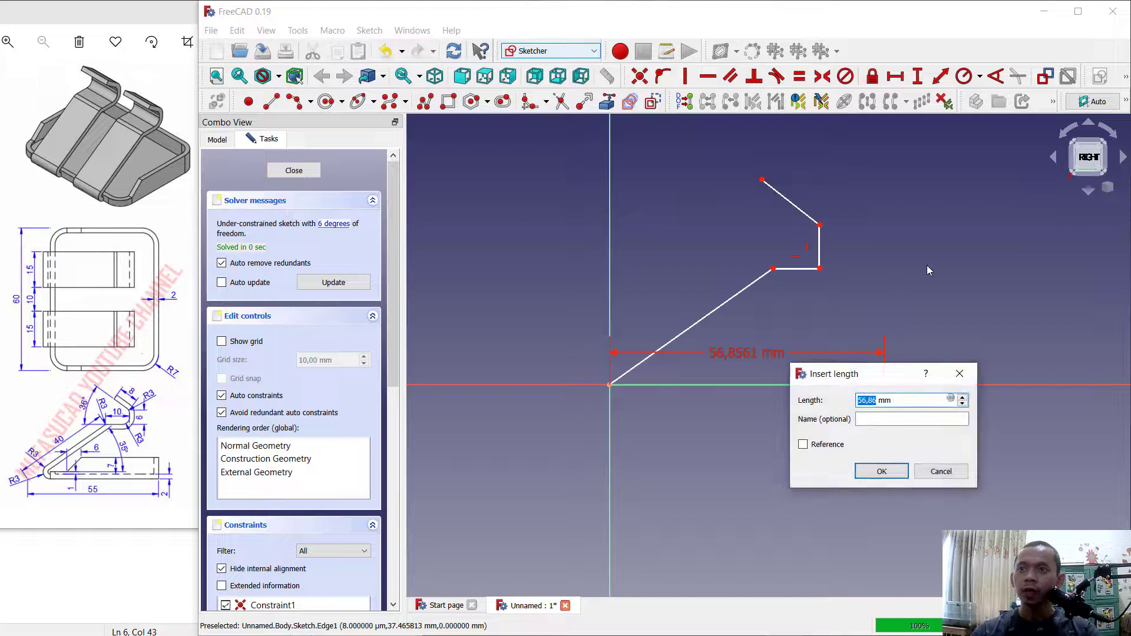
type("55")
key("Return")
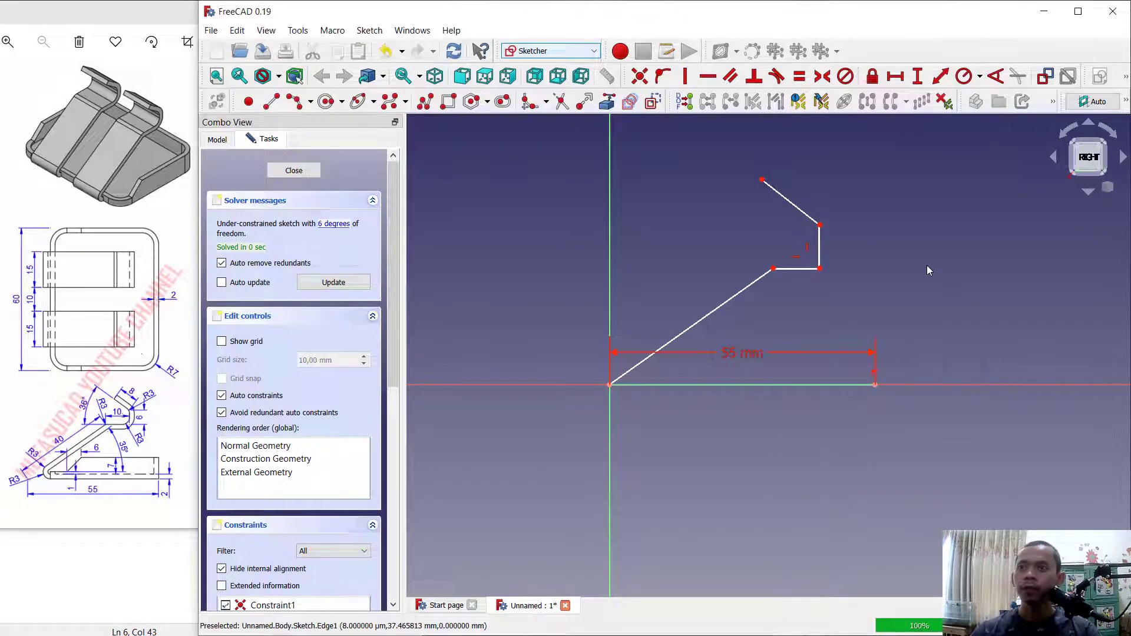
left_click(820, 251)
key("shift+v")
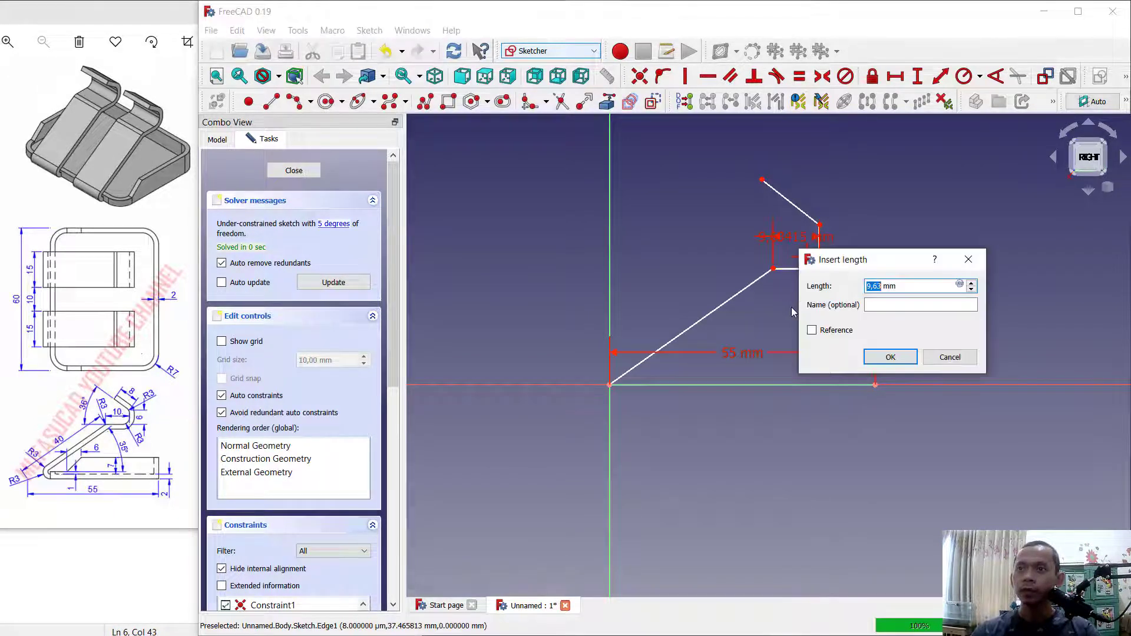
type("10")
key("Return")
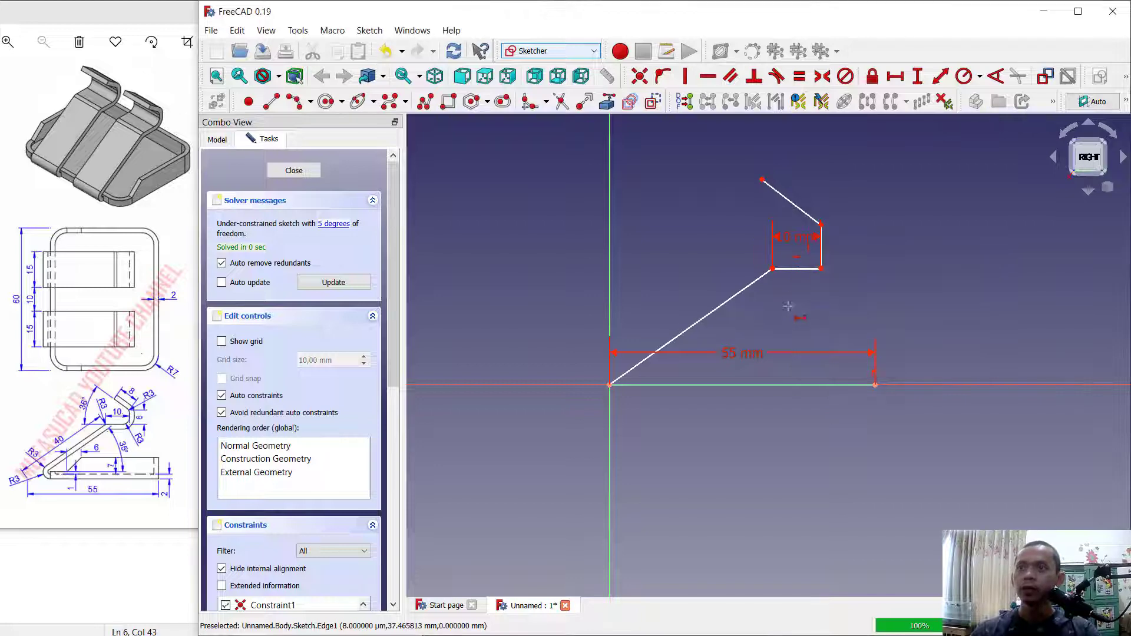
Step: Constrain the oblique end line's length to 8 mm and the short vertical line's length to 6 mm
left_click(791, 198)
key("shift+d")
type("8")
key("Return")
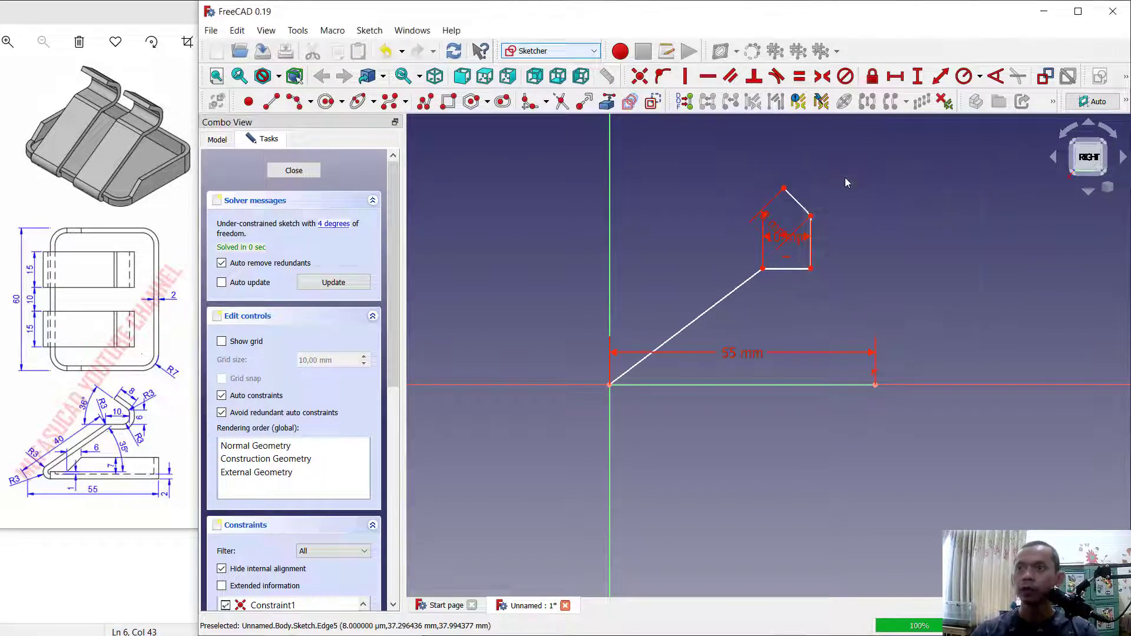
left_click(917, 76)
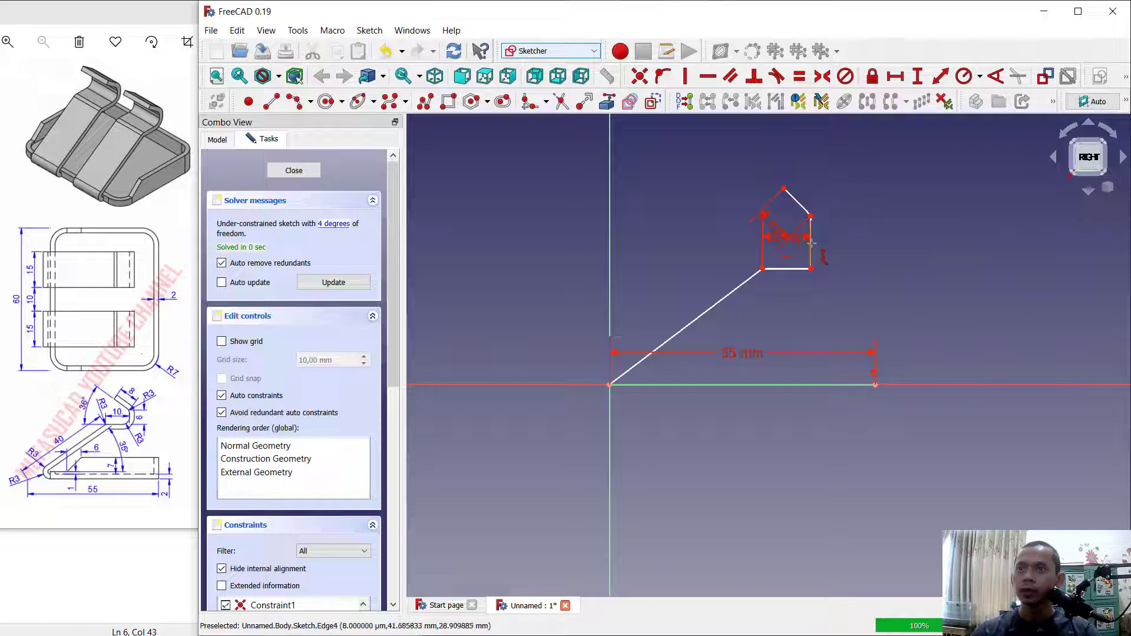
left_click(811, 244)
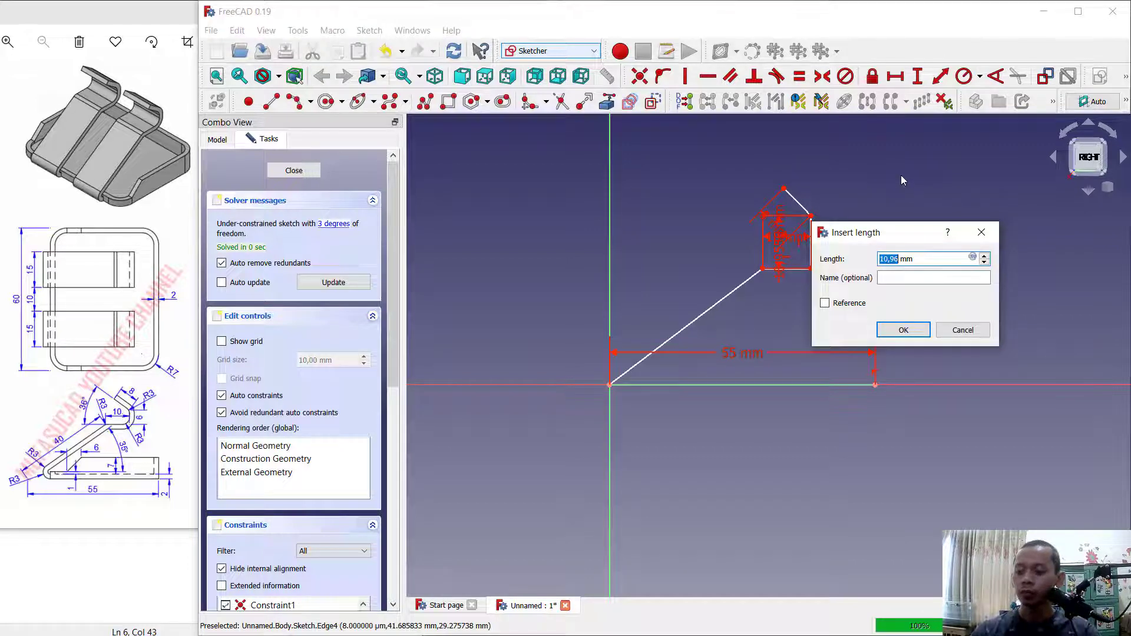
type("6")
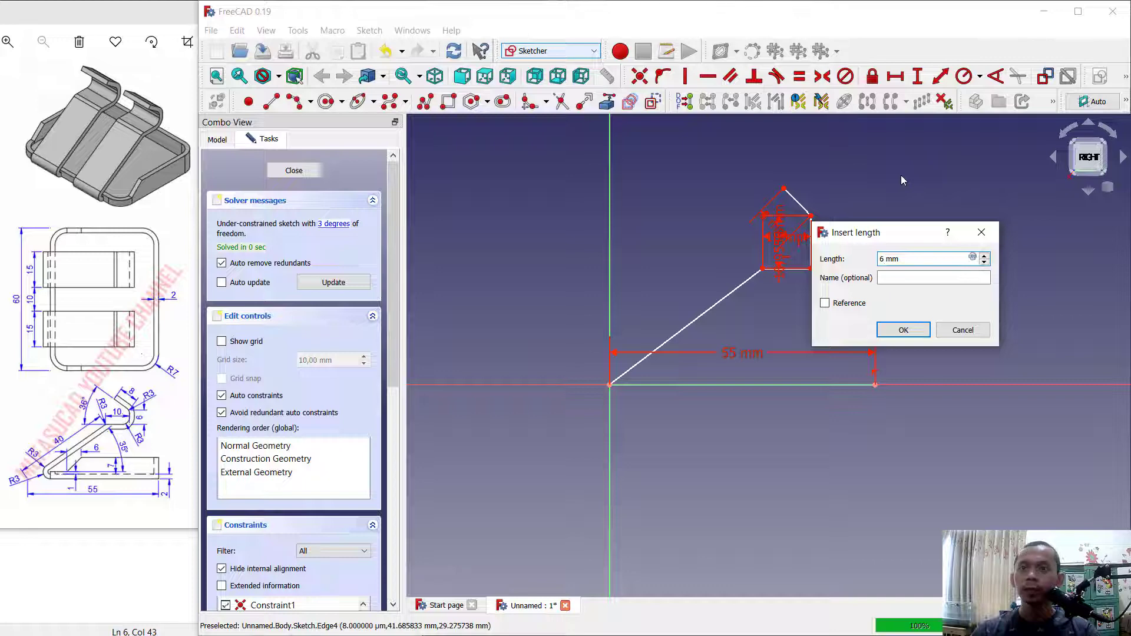
key("Return")
Step: Constrain the length of the long inclined line from the origin to 40 mm
left_click(941, 76)
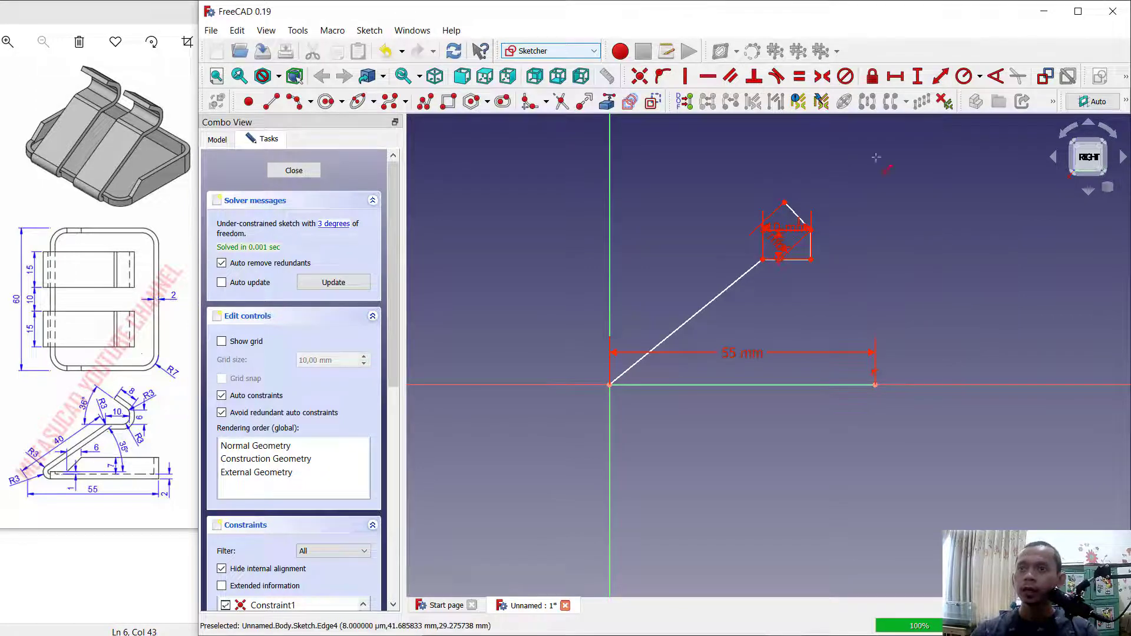
left_click(725, 290)
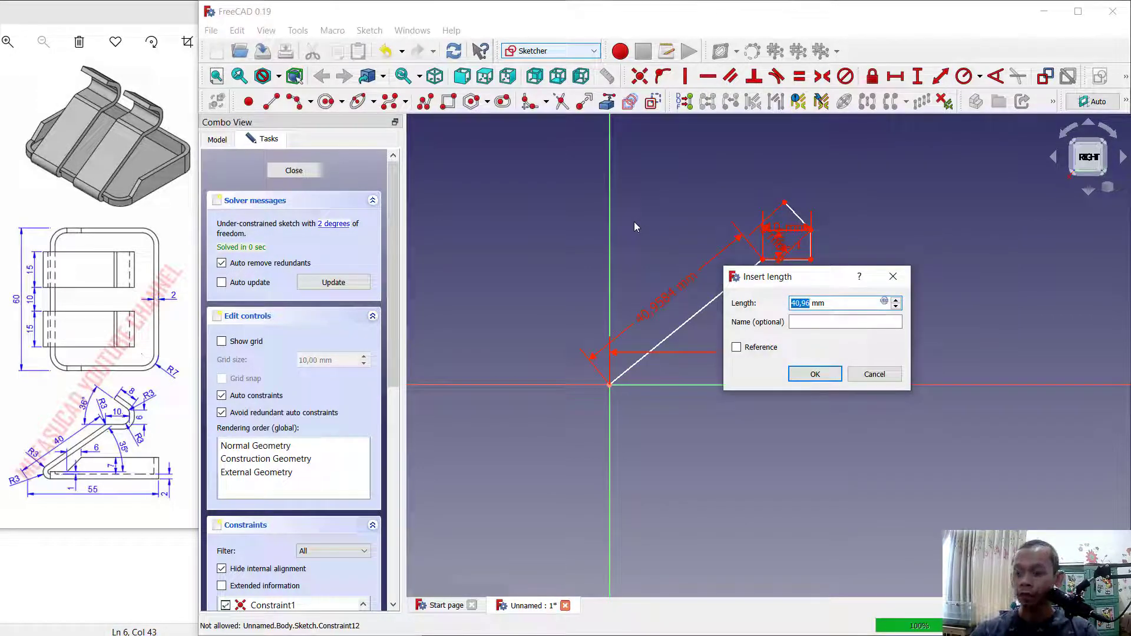
type("40")
key("Return")
scroll(712, 315, "up", 1)
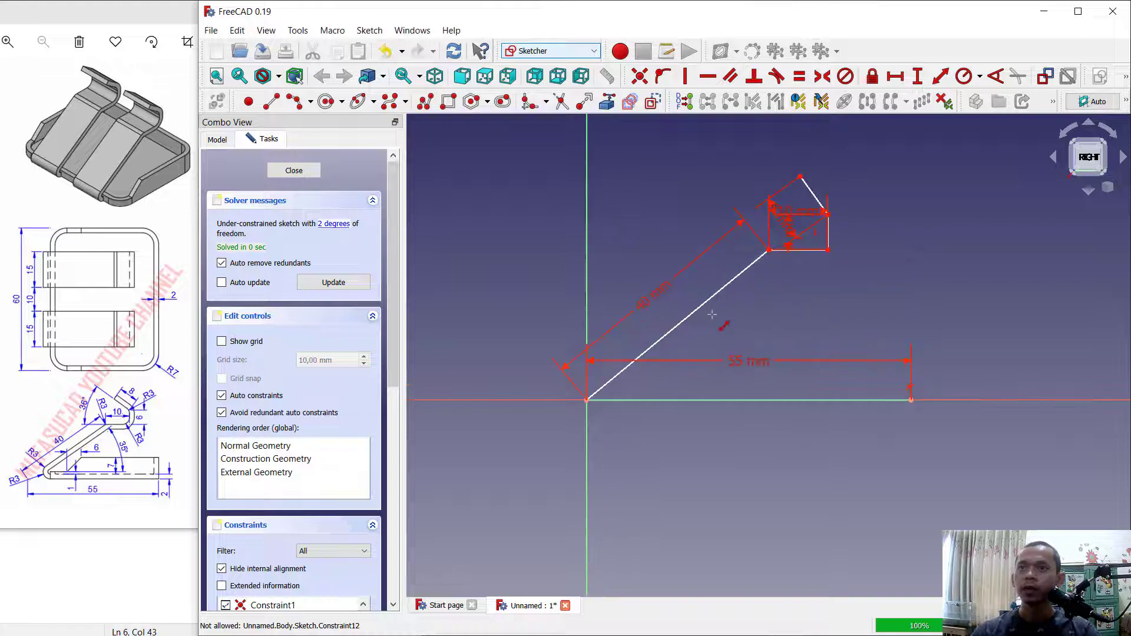
Step: Constrain the angle between the long inclined line and the base line to 35°
left_click(995, 76)
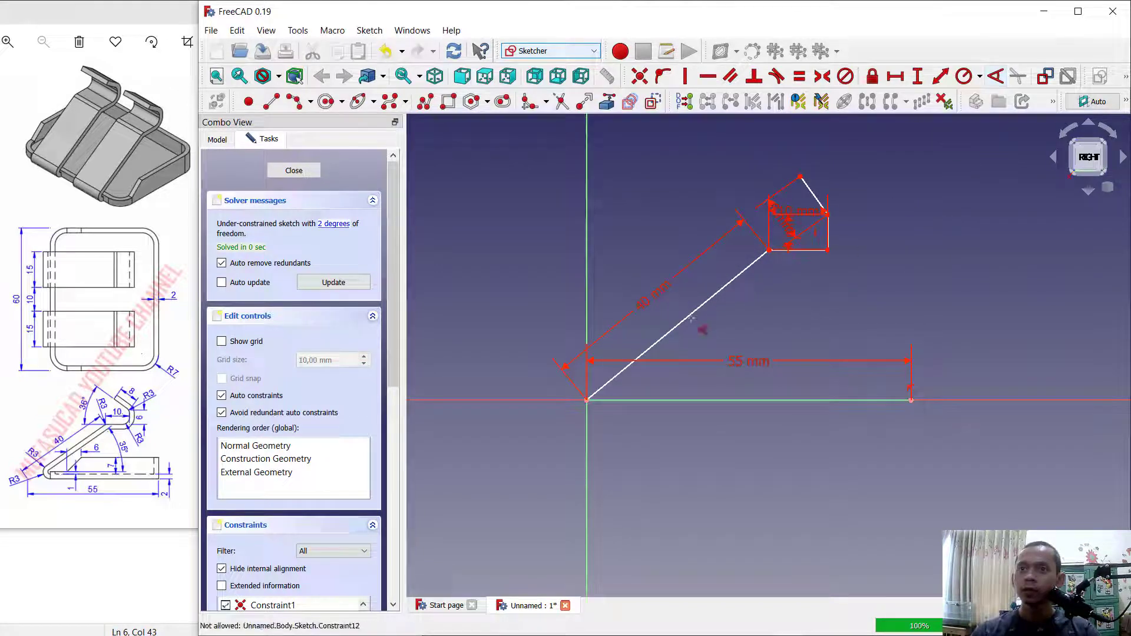
left_click(694, 315)
left_click(684, 401)
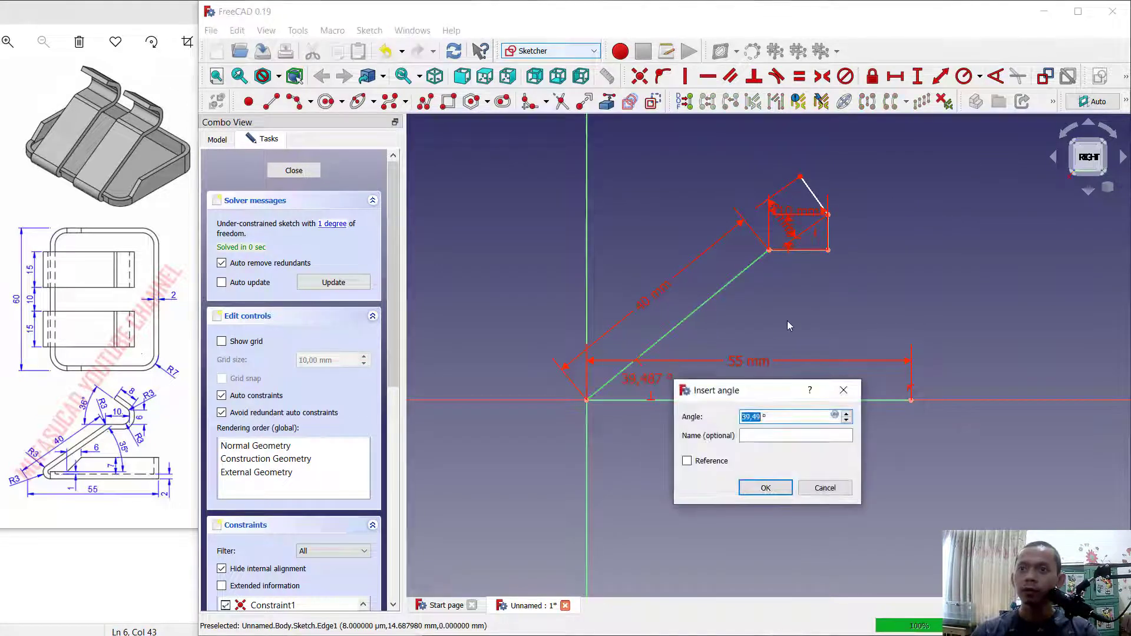
type("35")
key("Return")
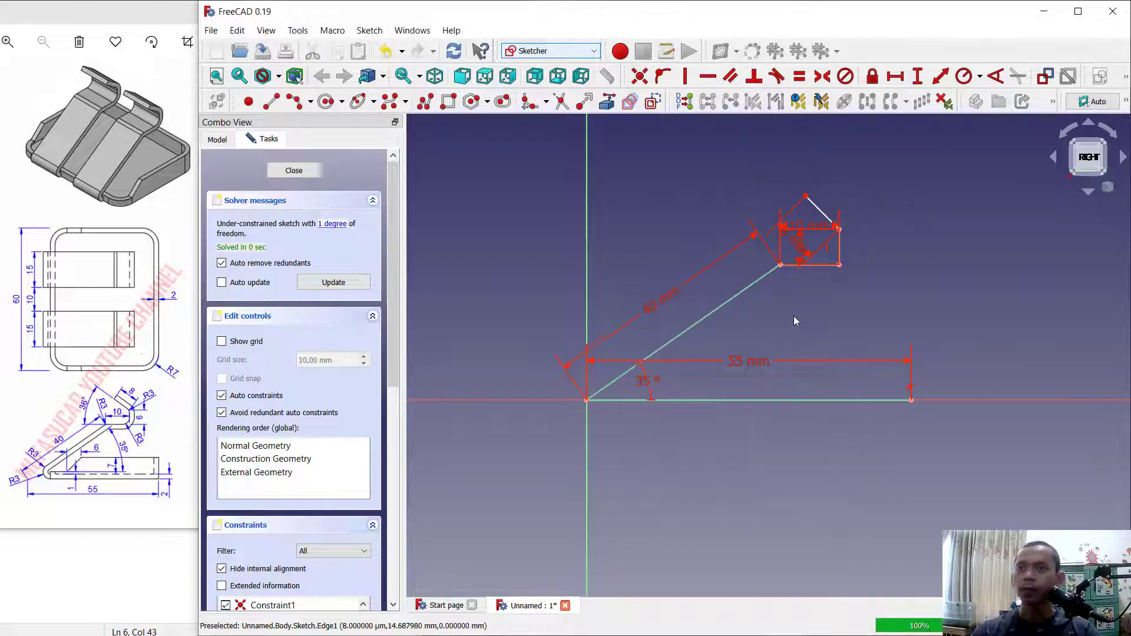
Step: Draw a vertical line about 3 mm up from the base line's free end and a horizontal line about 44 mm back toward the incline
scroll(828, 221, "up", 2)
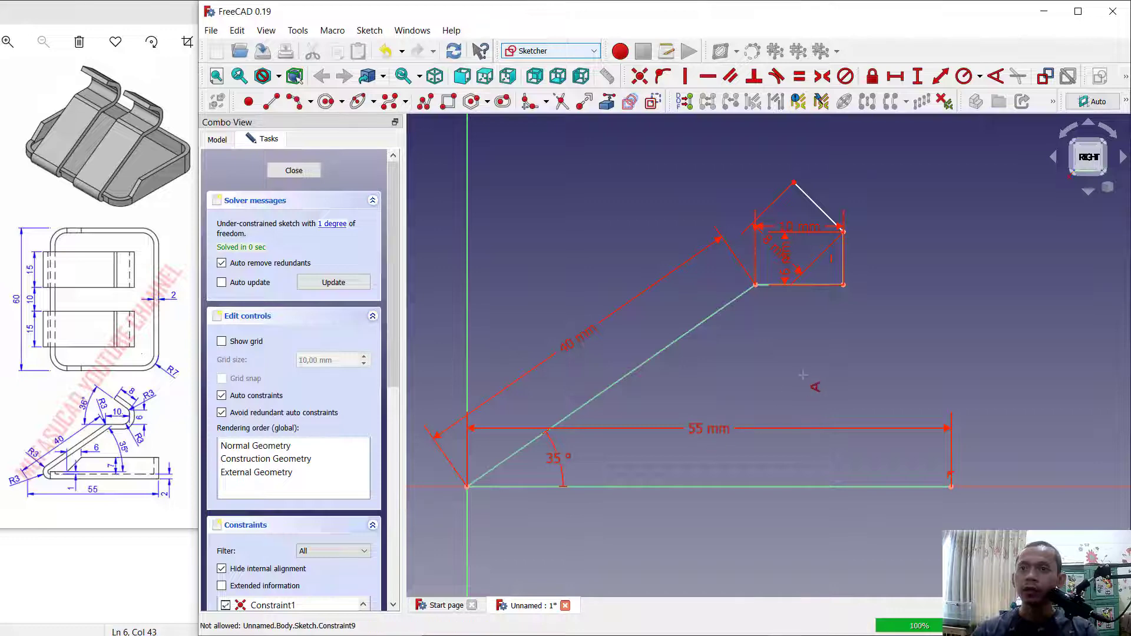
middle_click_drag(808, 382, 840, 362)
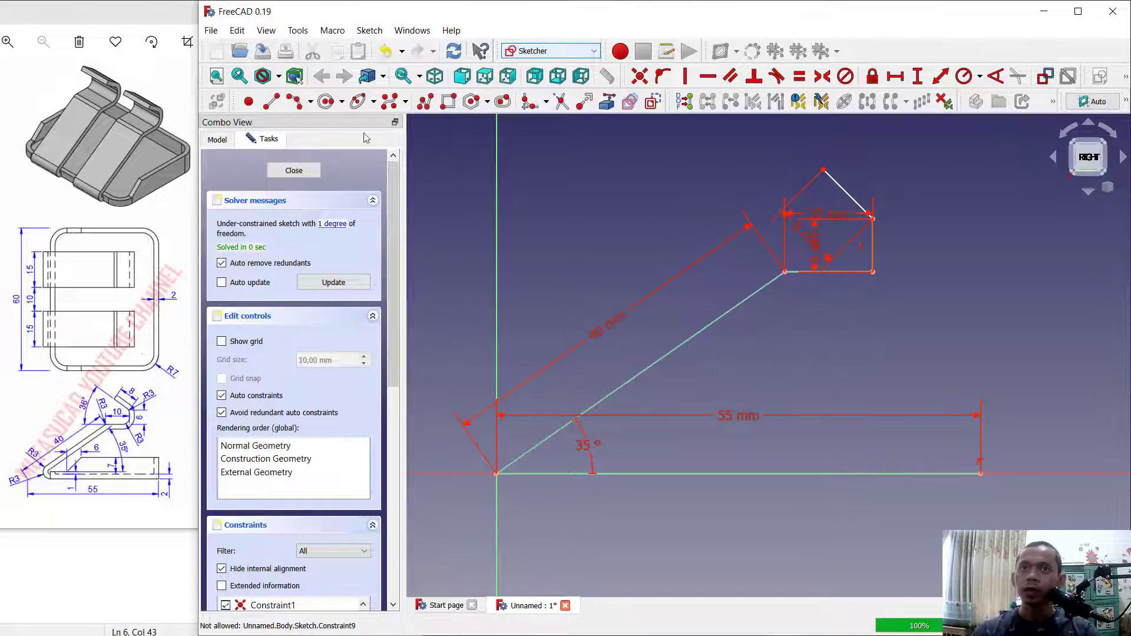
left_click(273, 102)
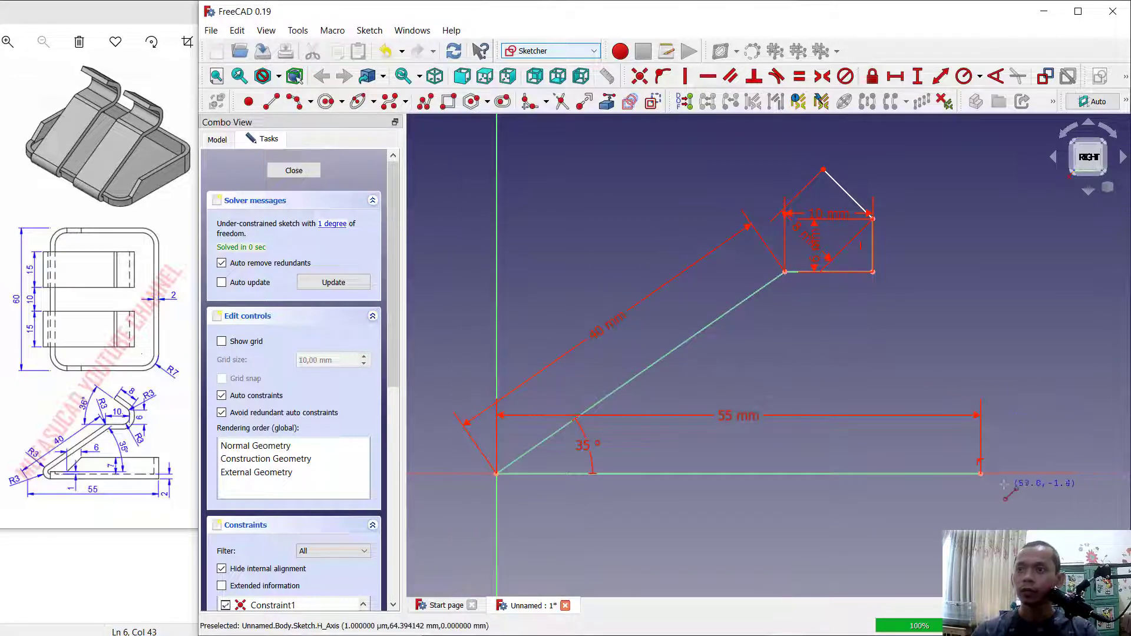
left_click(981, 473)
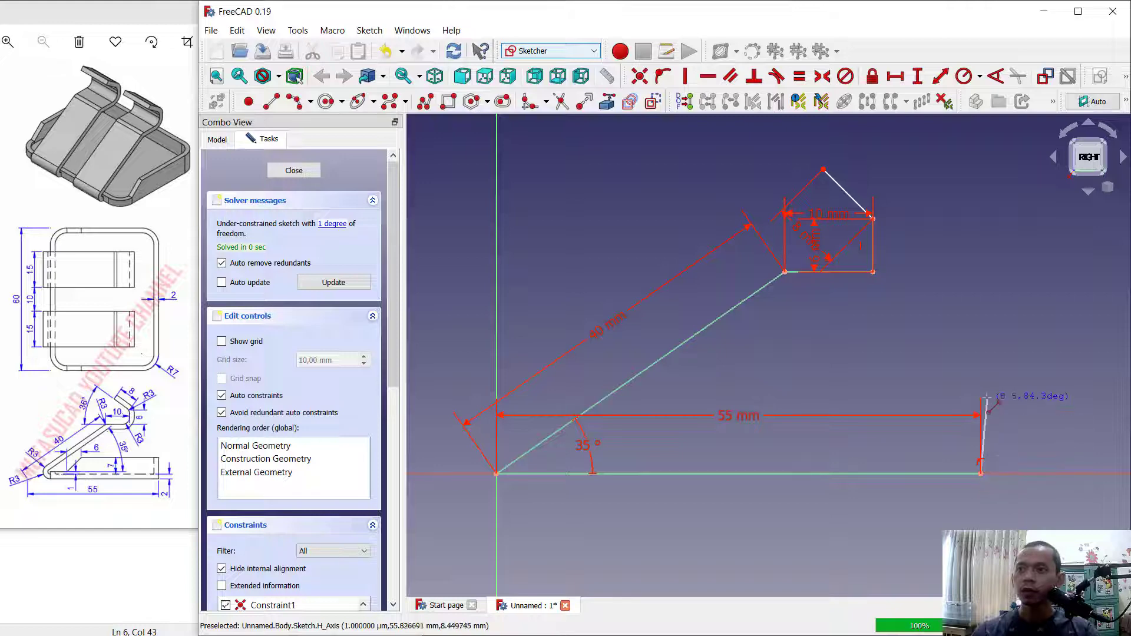
left_click(980, 445)
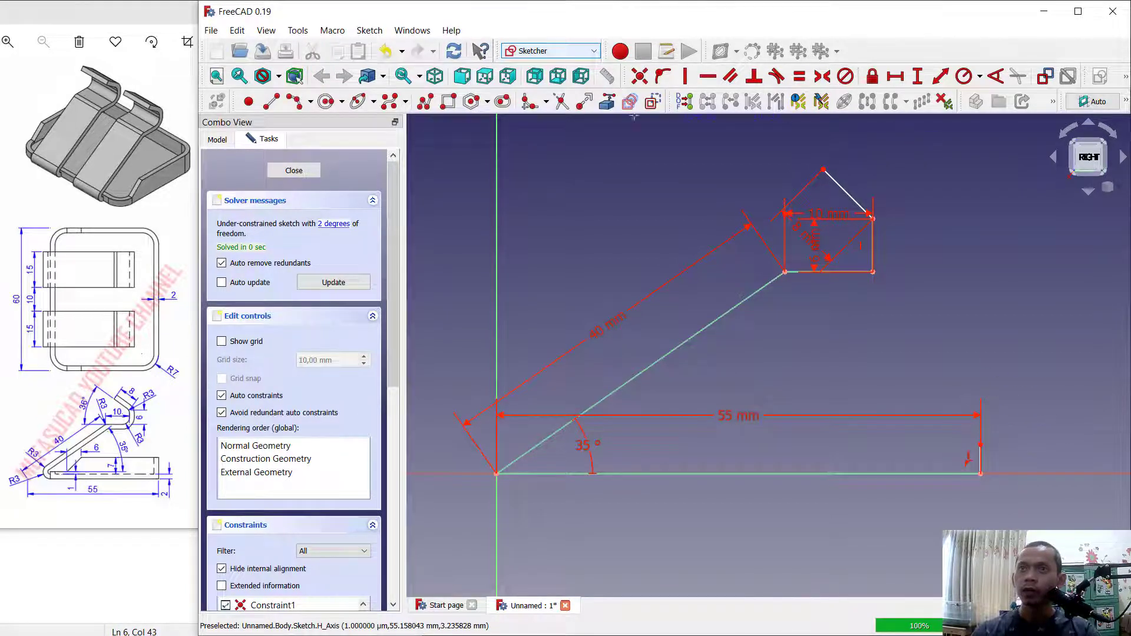
left_click(981, 445)
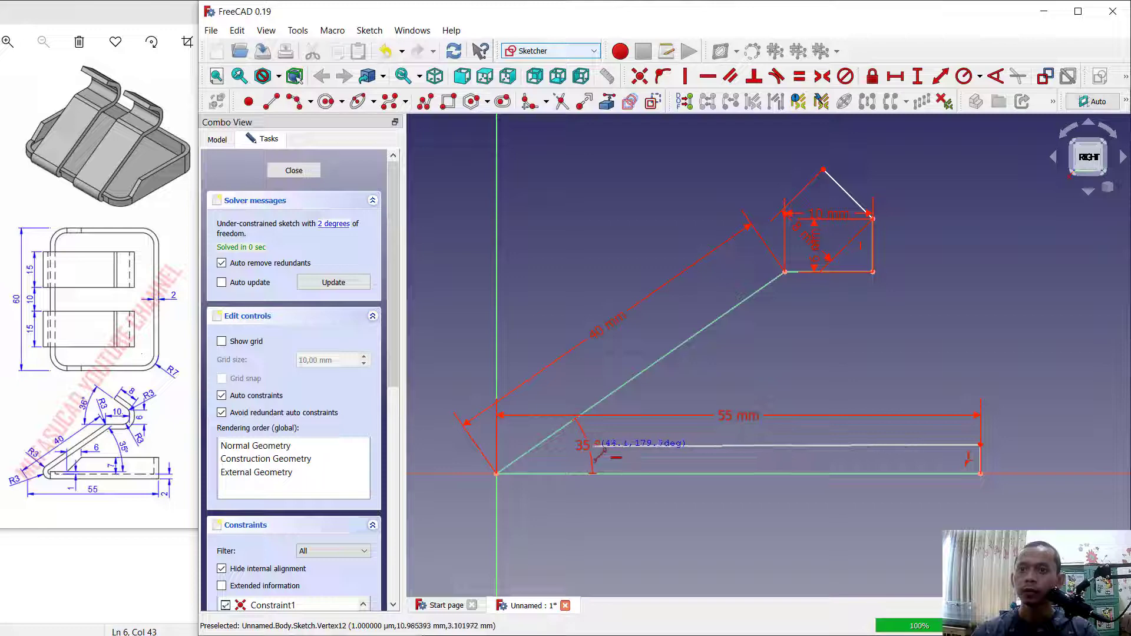
left_click(595, 446)
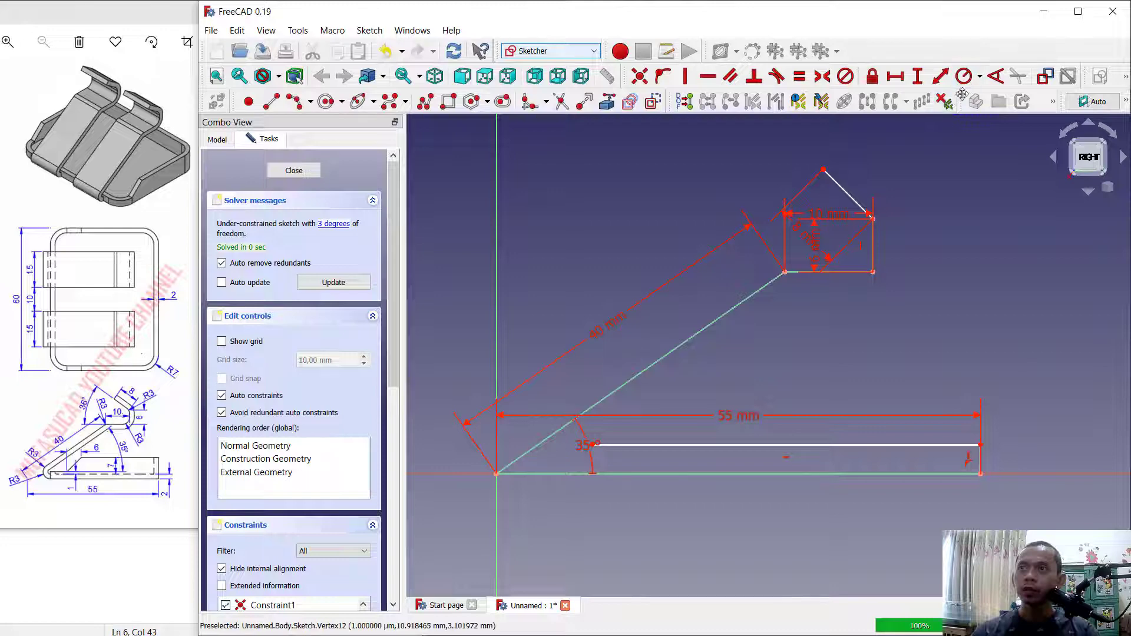
right_click(683, 297)
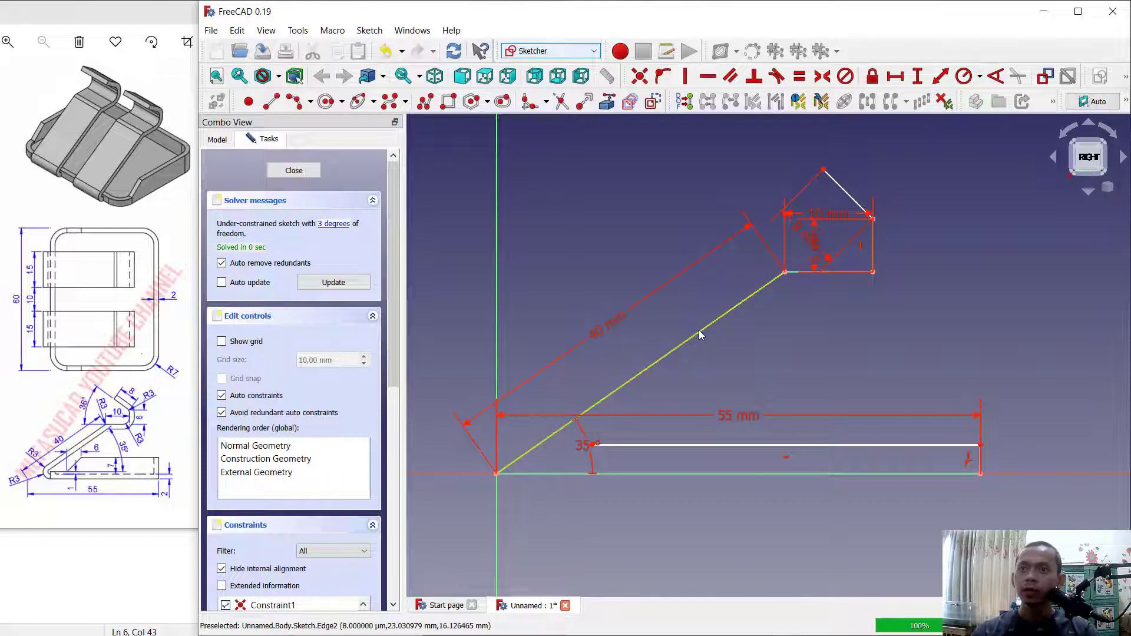
Step: Copy the 40 mm inclined line so its lower end sits on the base line about 2 mm from the origin
left_click(700, 333)
left_click(891, 102)
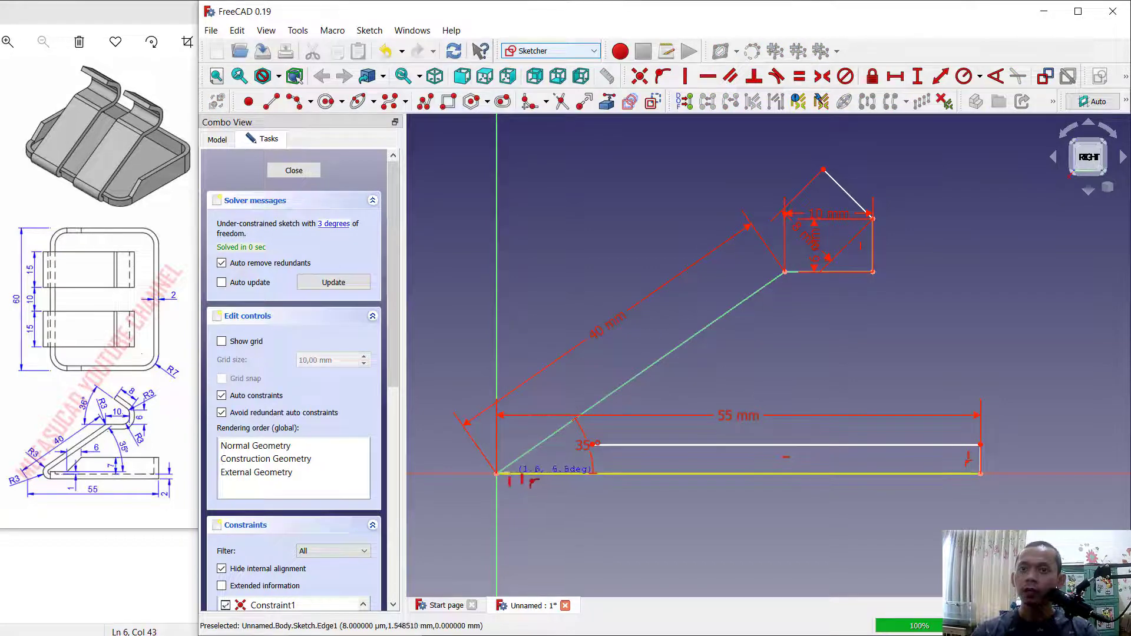
left_click(517, 474)
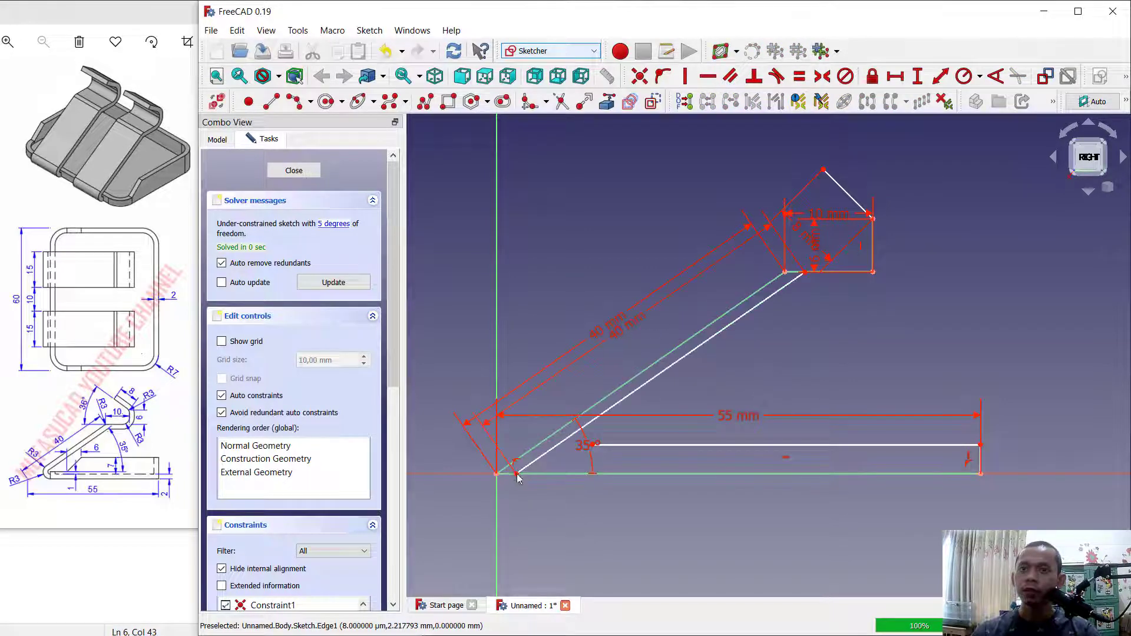
scroll(781, 304, "up", 3)
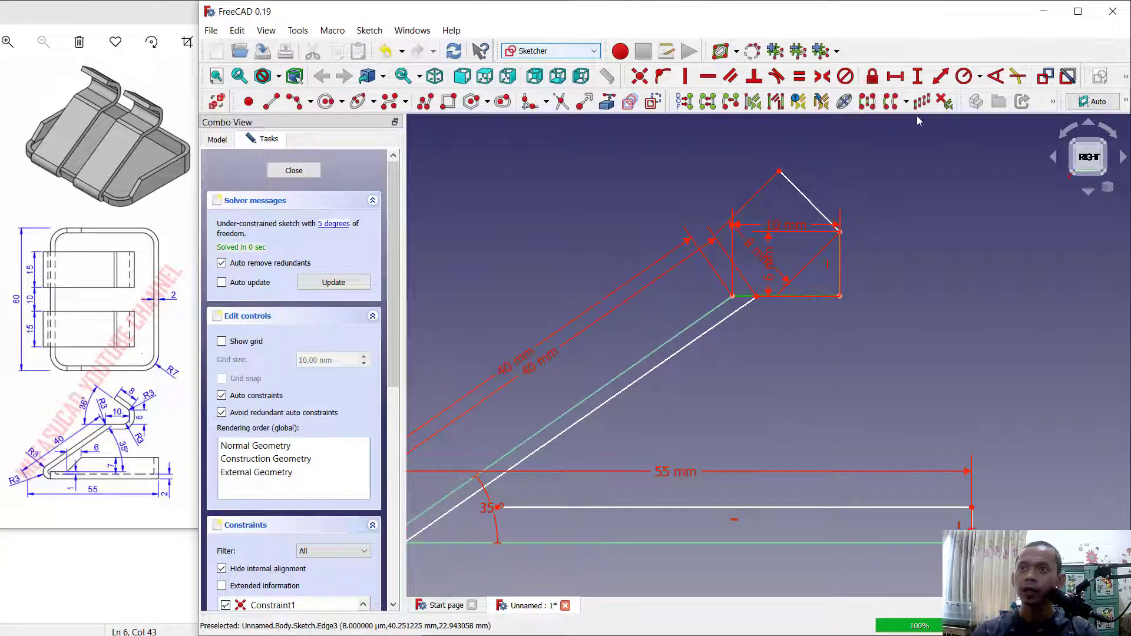
left_click(890, 102)
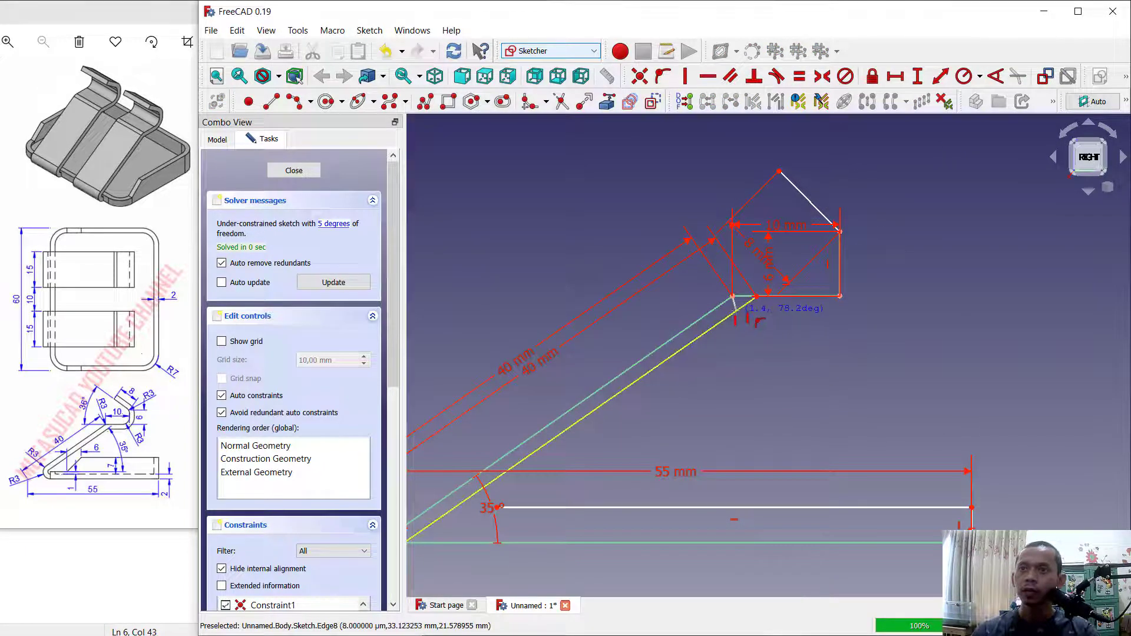
right_click(753, 317)
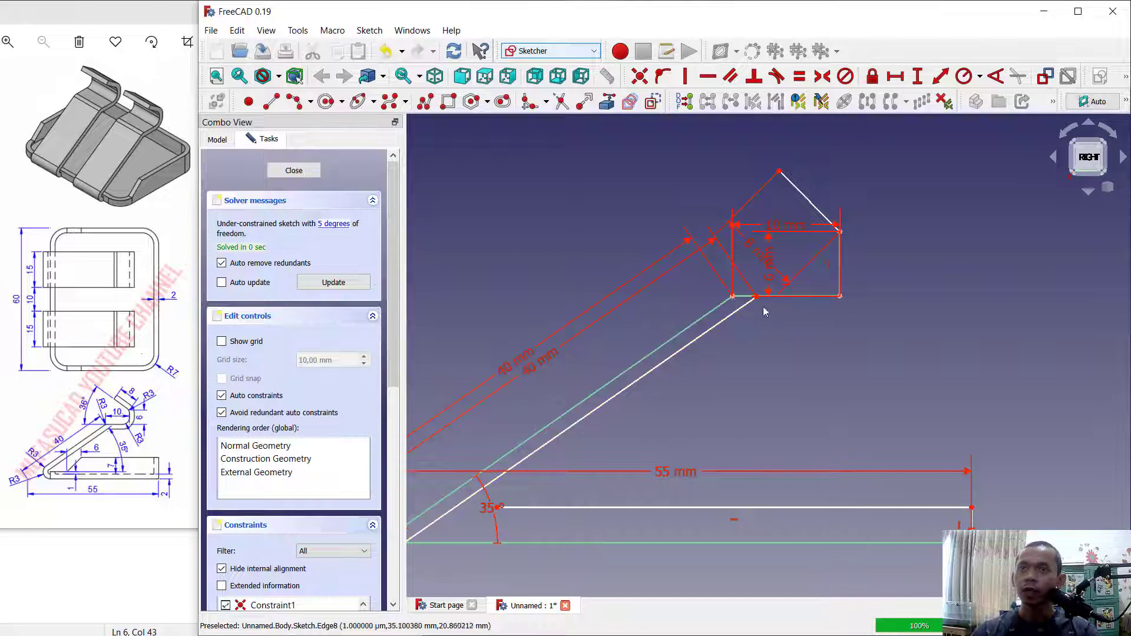
Step: Draw three offset lines outside the hook outline: a horizontal about 13 mm, a vertical about 12 mm and an inclined one about 11 mm long
left_click(270, 104)
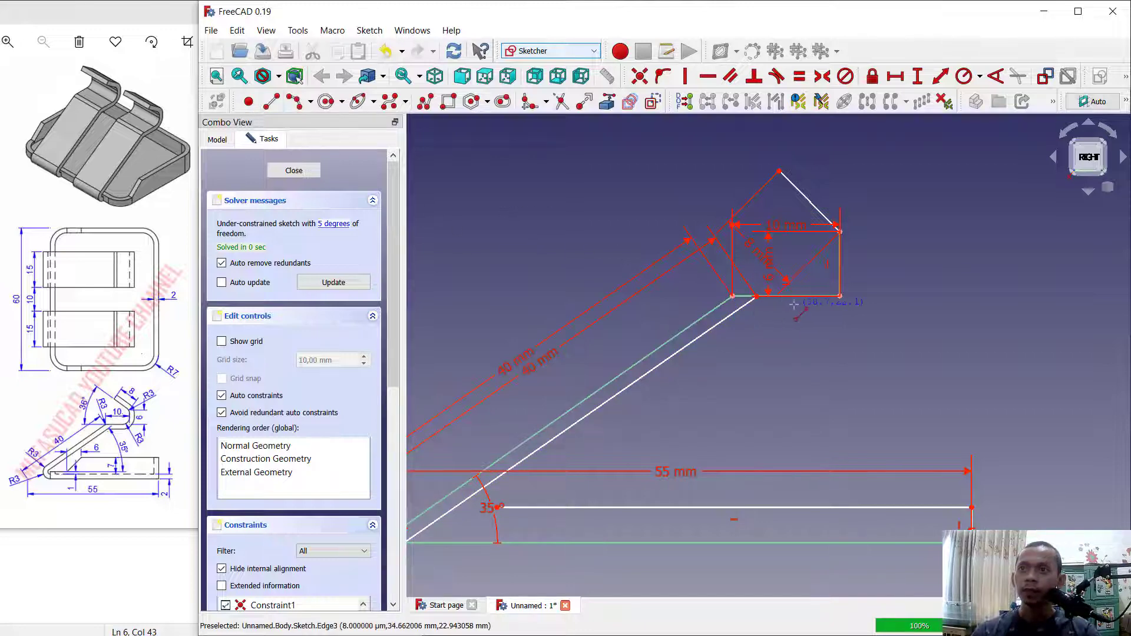
left_click(741, 317)
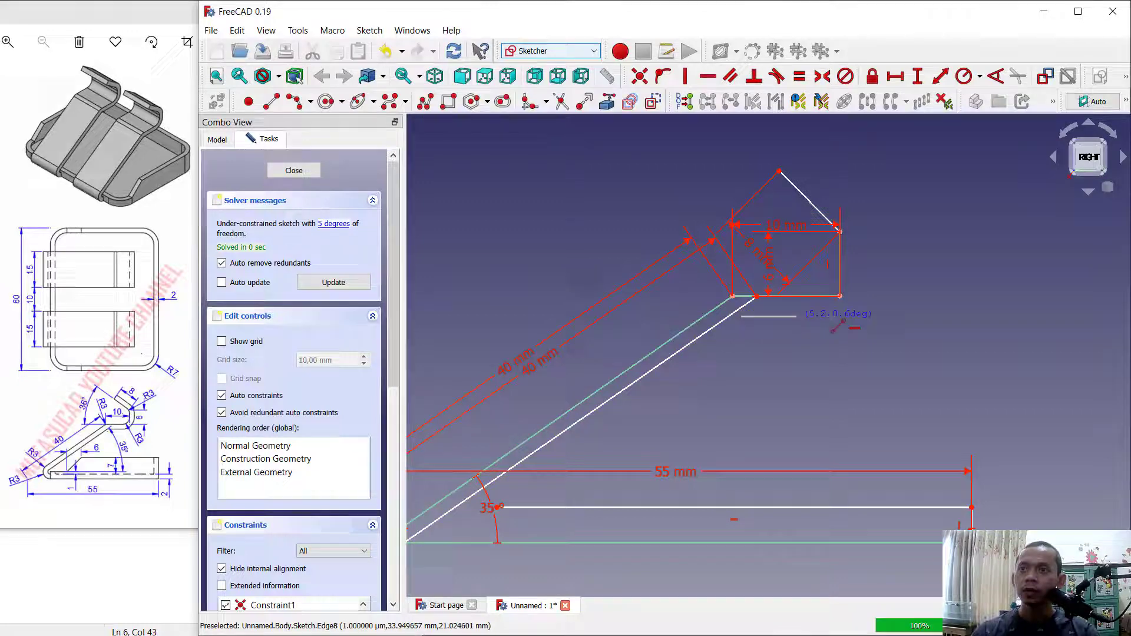
left_click(882, 327)
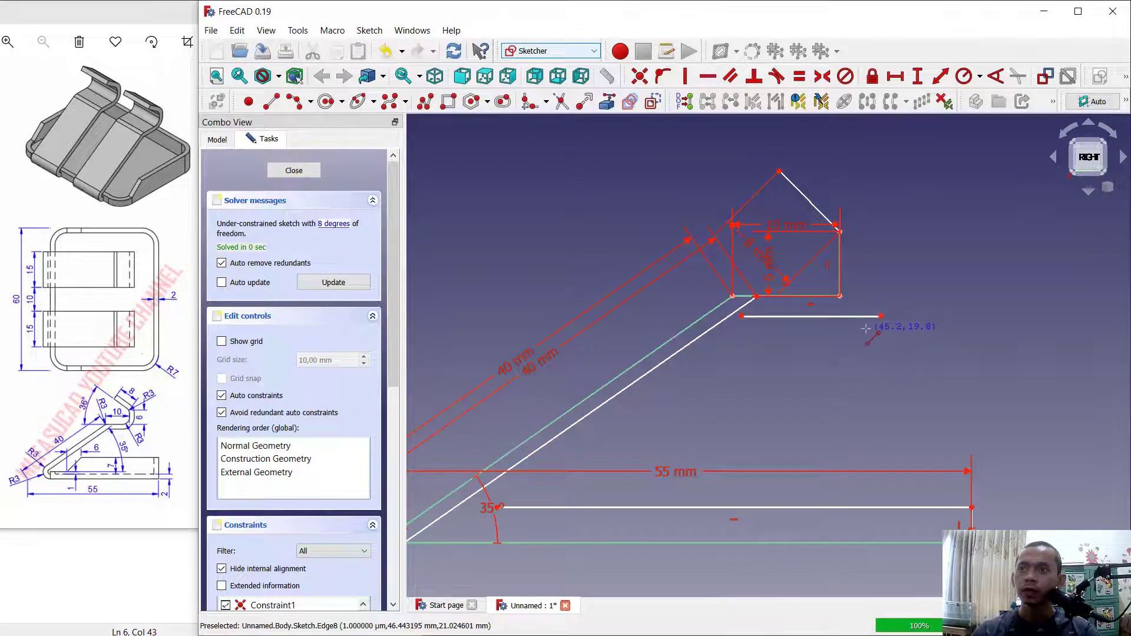
left_click(865, 326)
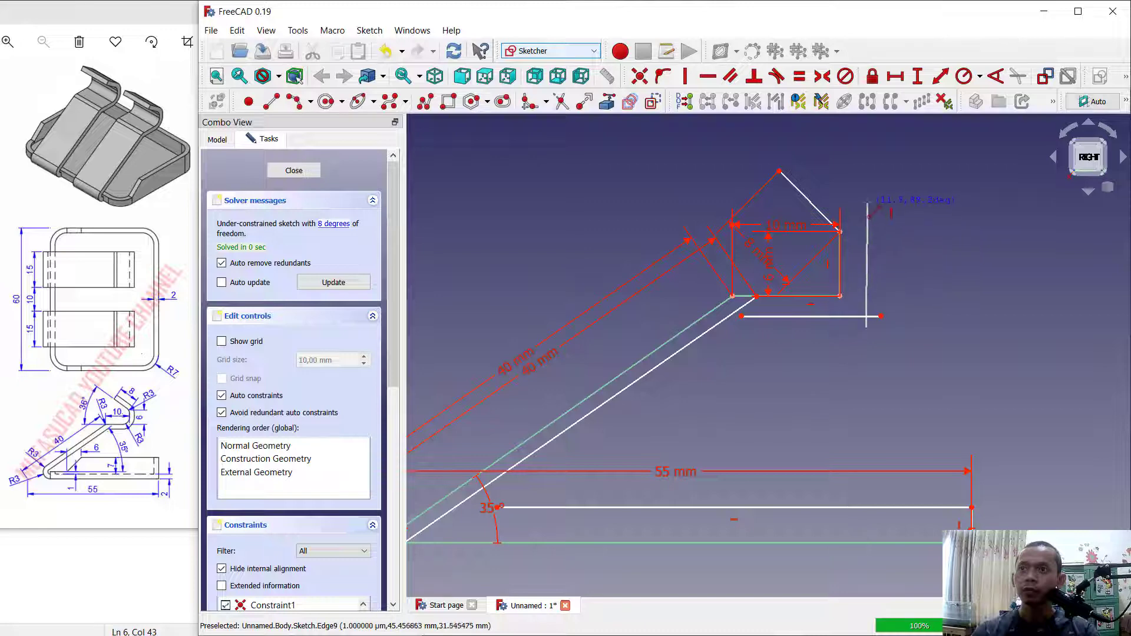
left_click(867, 202)
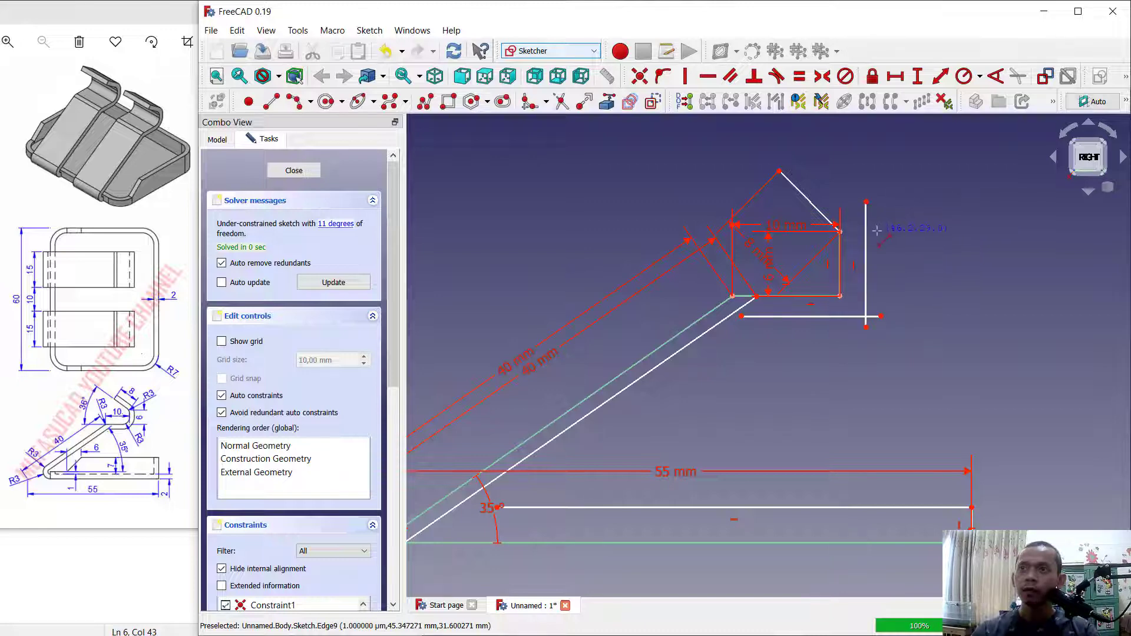
left_click(879, 231)
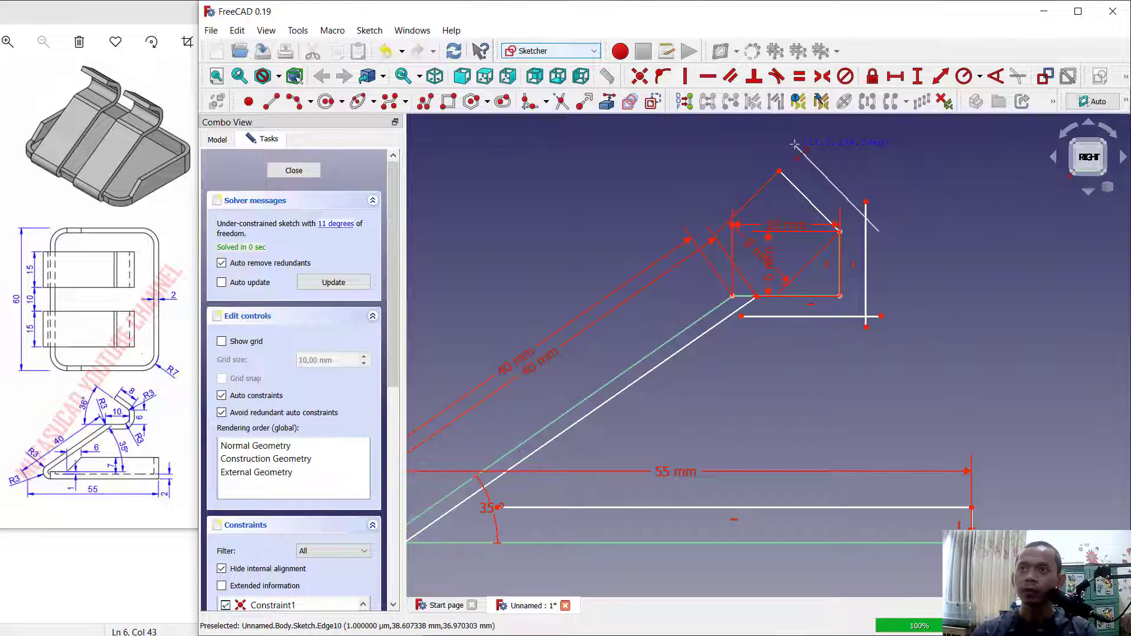
left_click(795, 144)
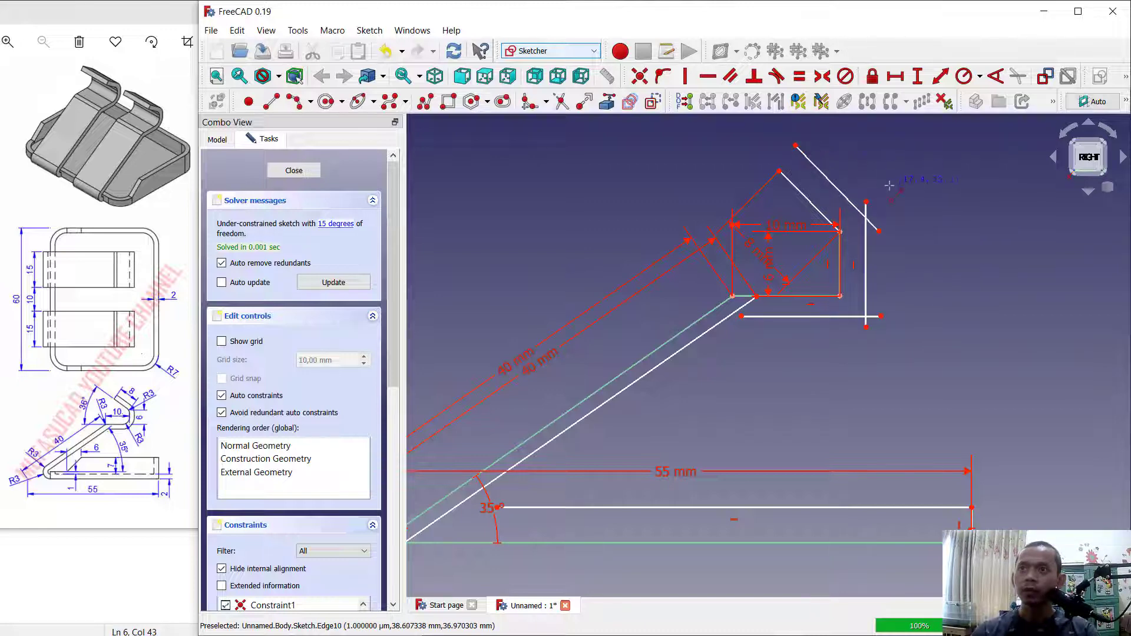
left_click(732, 77)
left_click(789, 184)
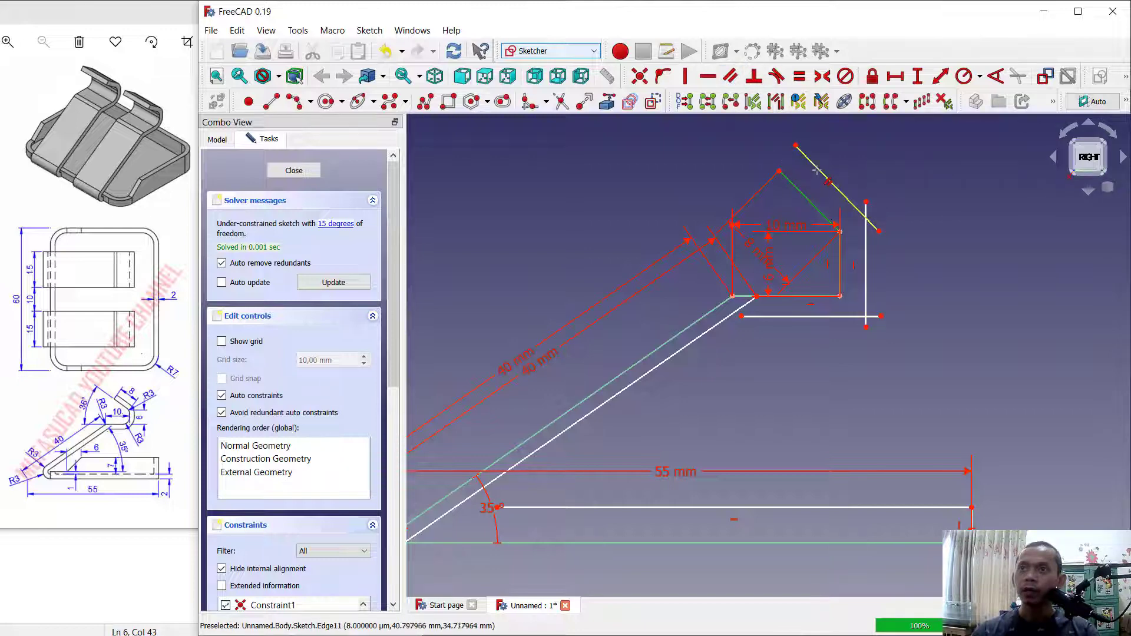
left_click(816, 169)
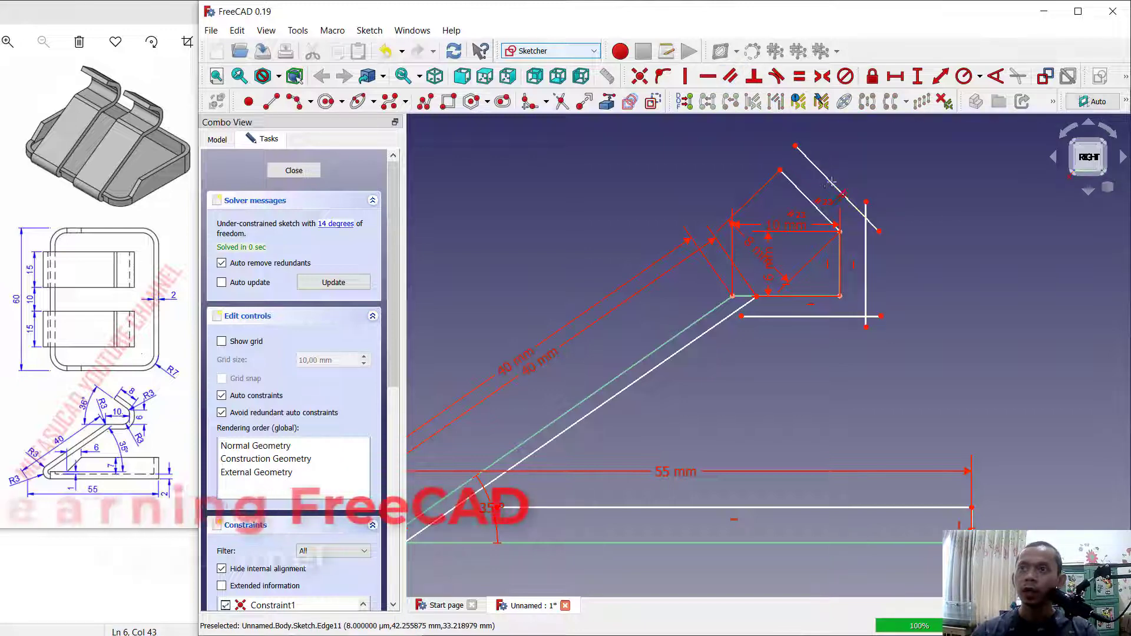
key("ctrl+z")
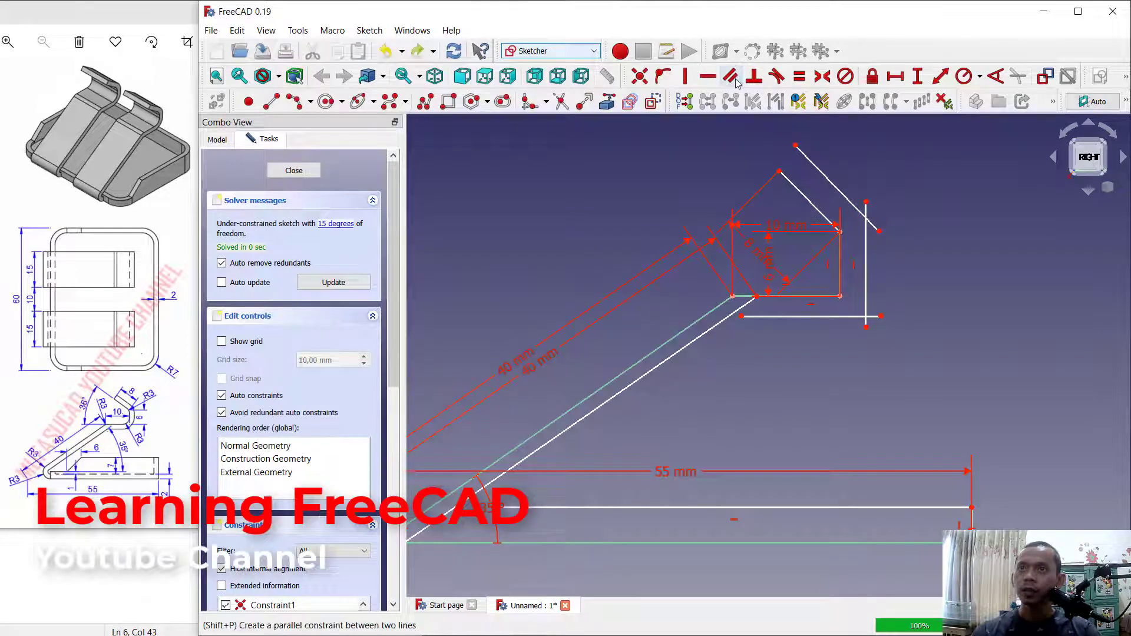
Step: Make the outer short inclined line parallel to the hook's inner short inclined line
left_click(813, 163)
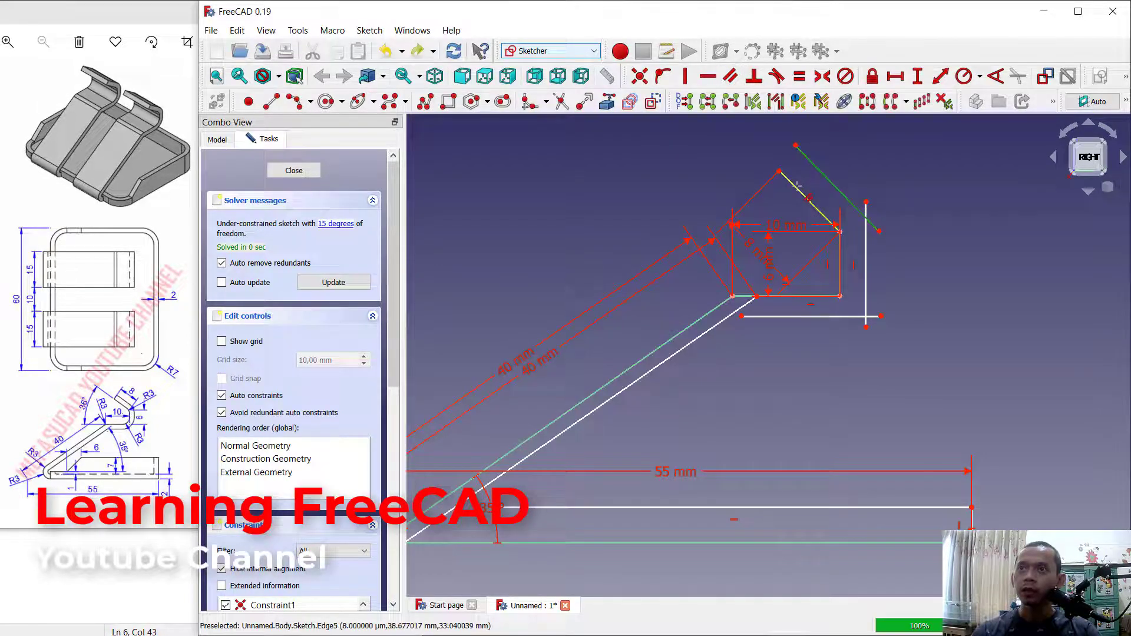
left_click(788, 181)
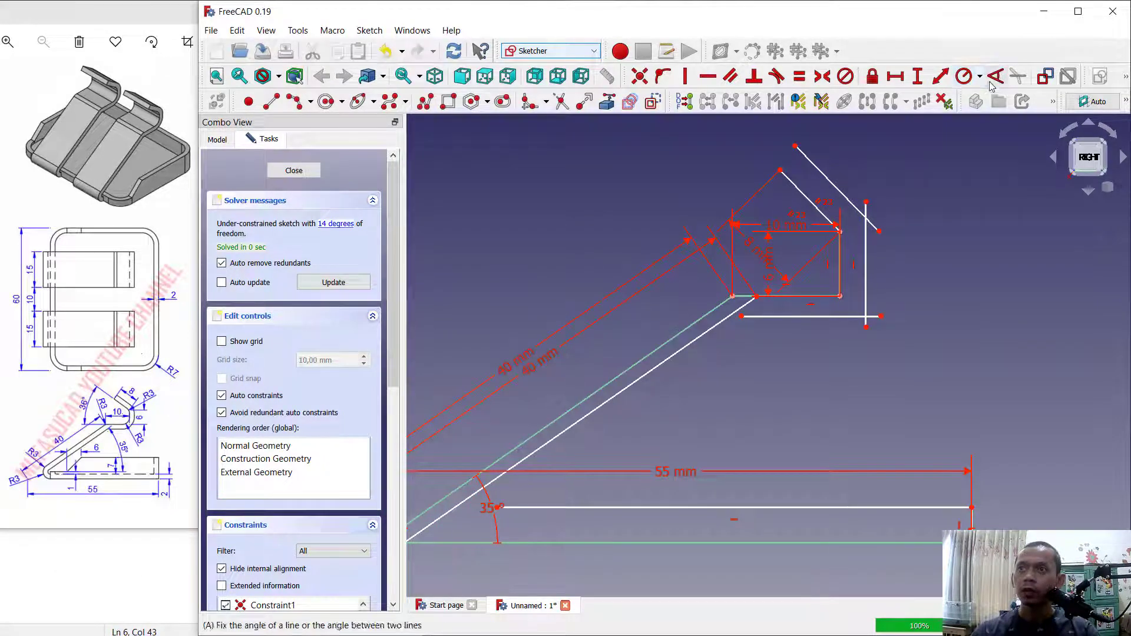
Step: Constrain the angle between the hook's inner short inclined line and its inner vertical line to 126°
left_click(798, 189)
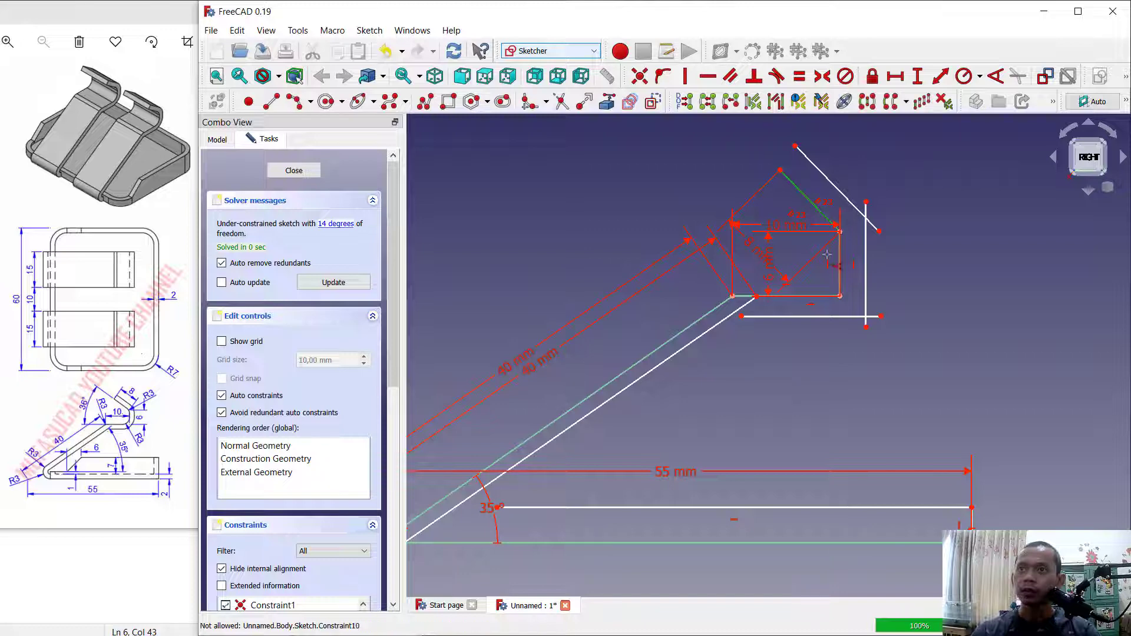
left_click(838, 257)
key("a")
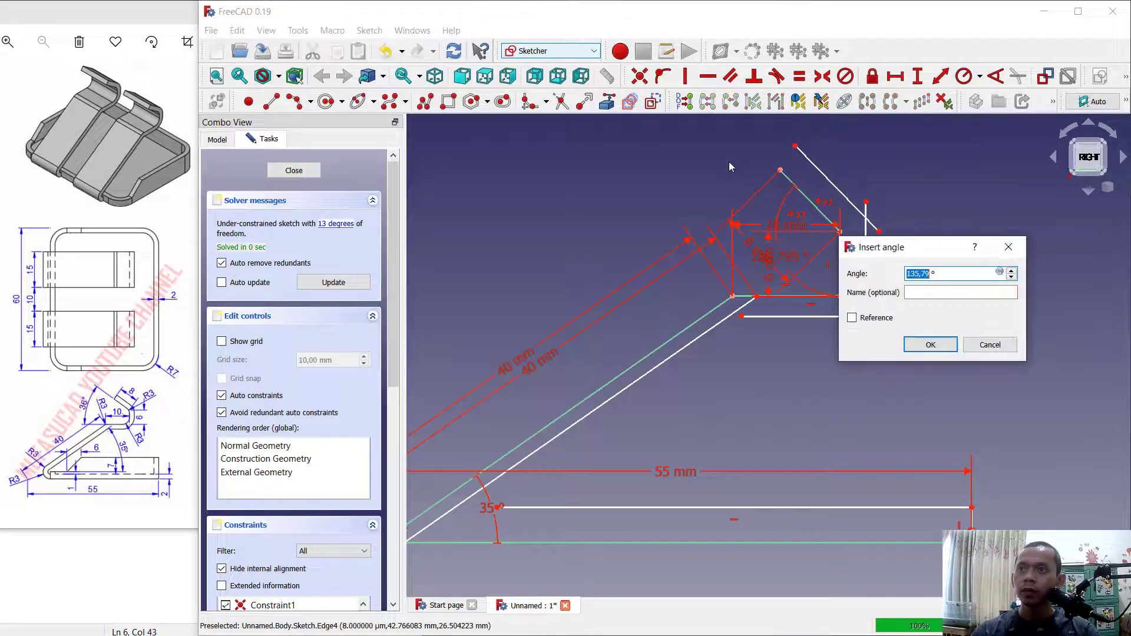
type("12")
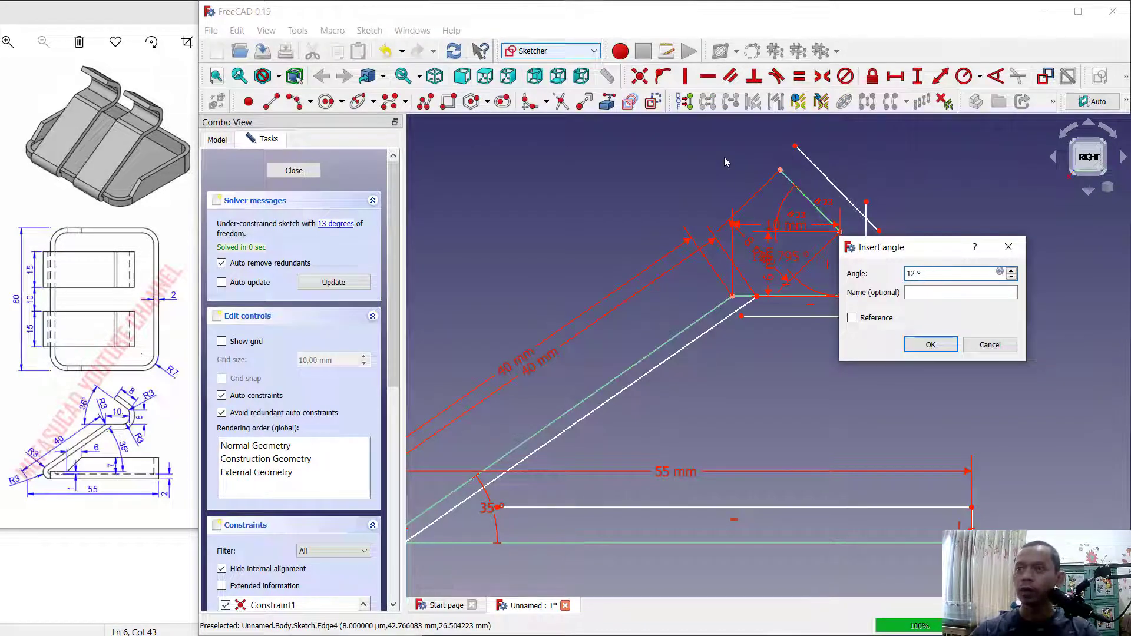
type("6")
key("Return")
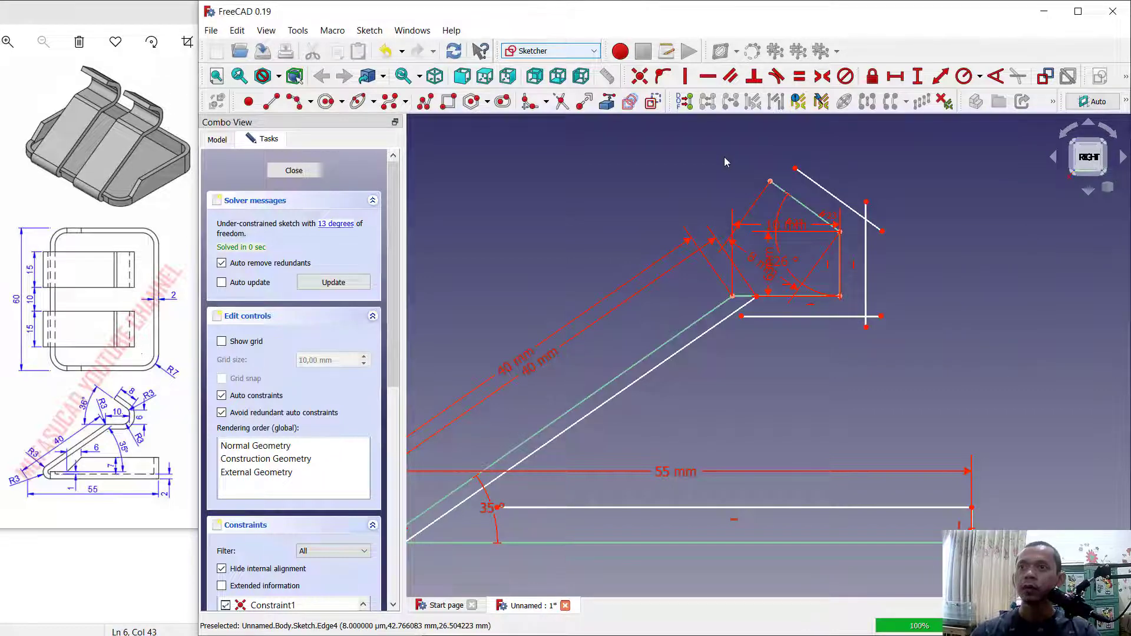
Step: Constrain the distance between the base line's free end and the horizontal line above it to 2 mm
middle_click_drag(918, 286, 950, 198)
middle_click_drag(877, 309, 841, 328)
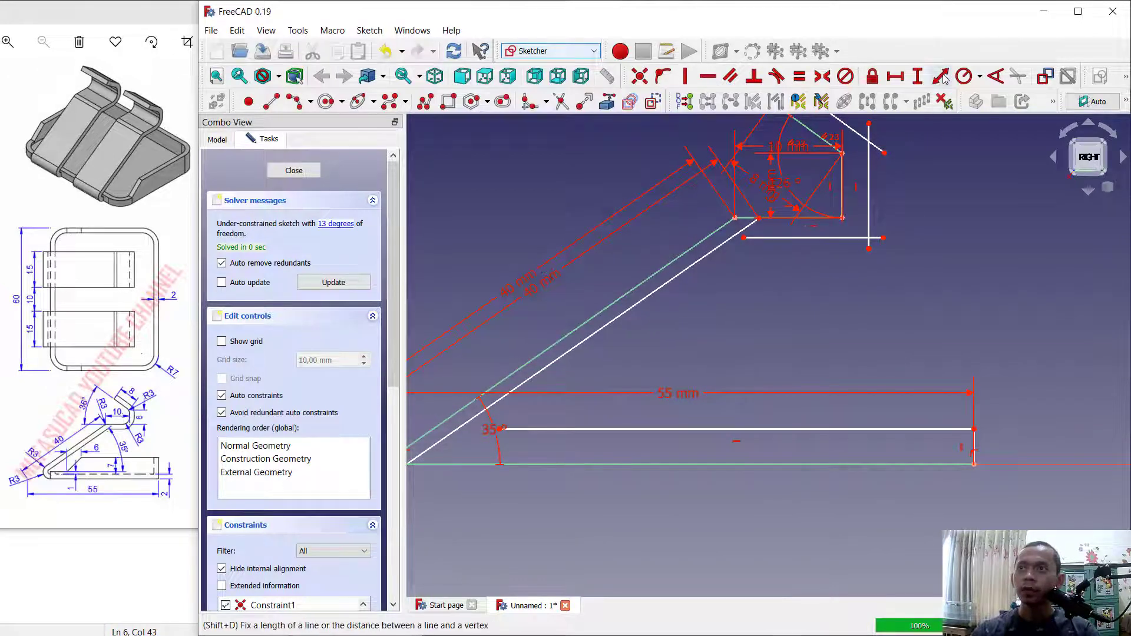
left_click(941, 77)
scroll(977, 465, "up", 2)
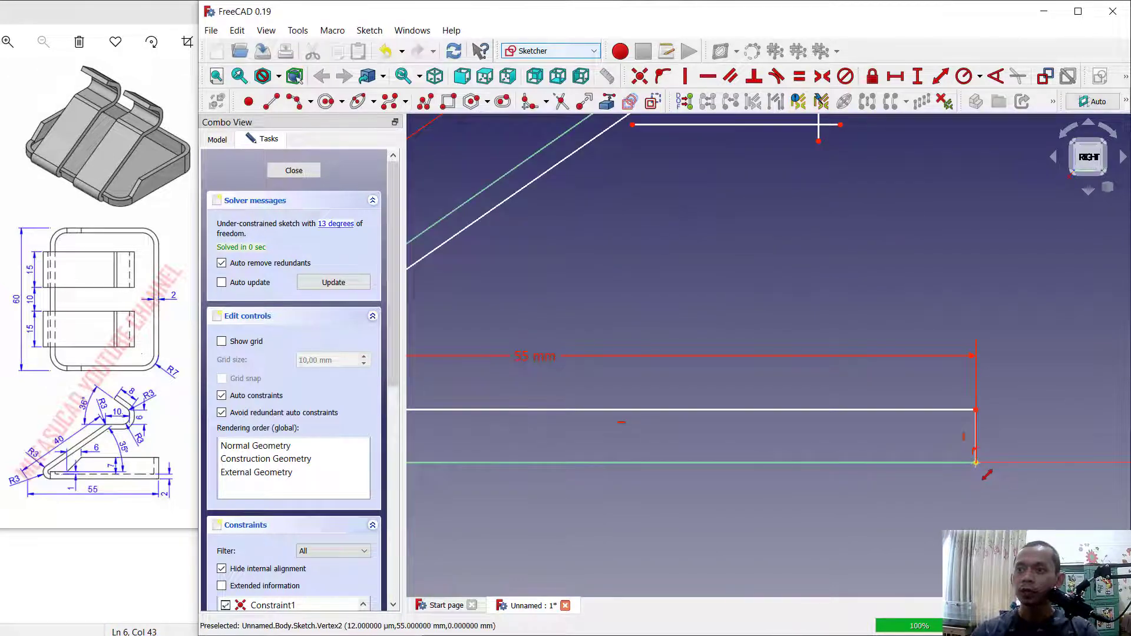
left_click(972, 463)
left_click(920, 409)
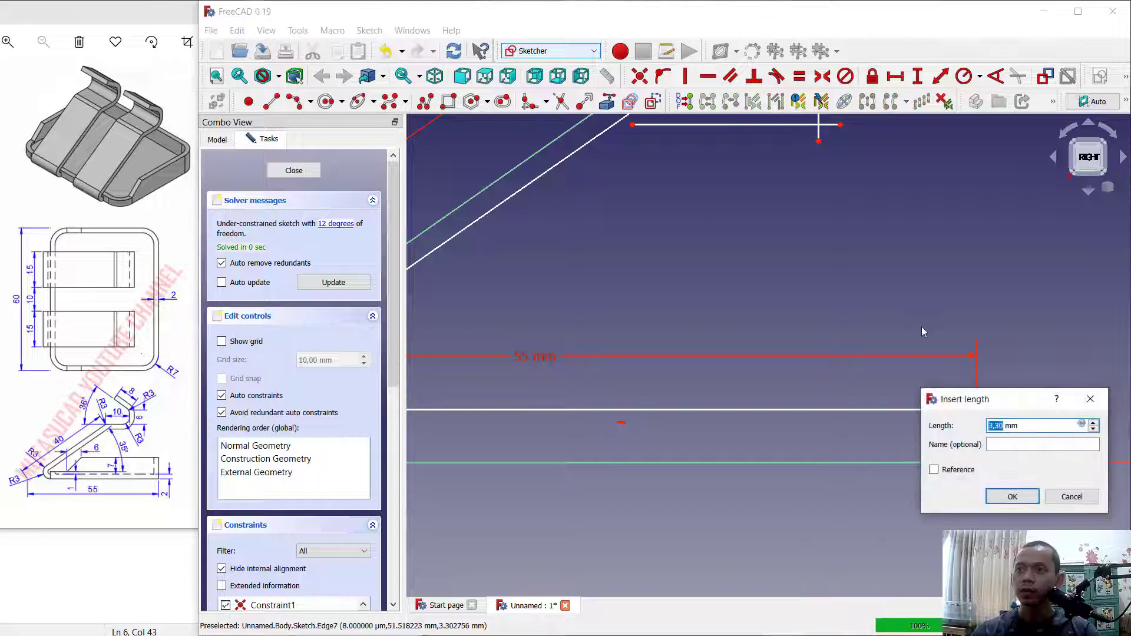
type("2")
key("Return")
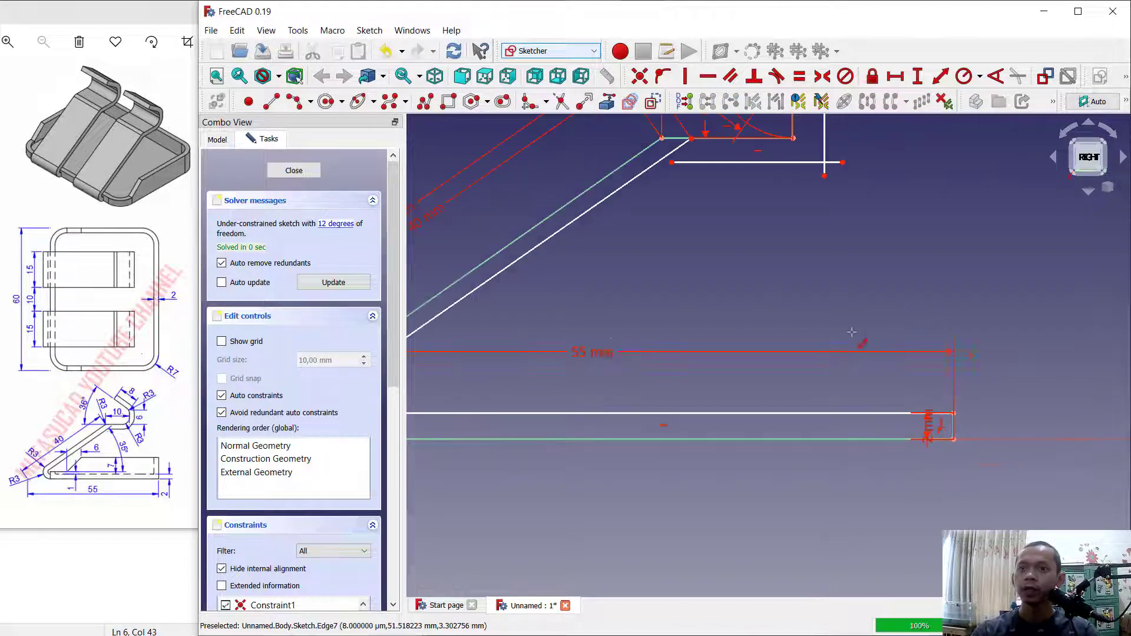
Step: Constrain the lower end of the copied long incline to 2 mm from the original incline
middle_click_drag(956, 350, 973, 353)
scroll(702, 423, "up", 1)
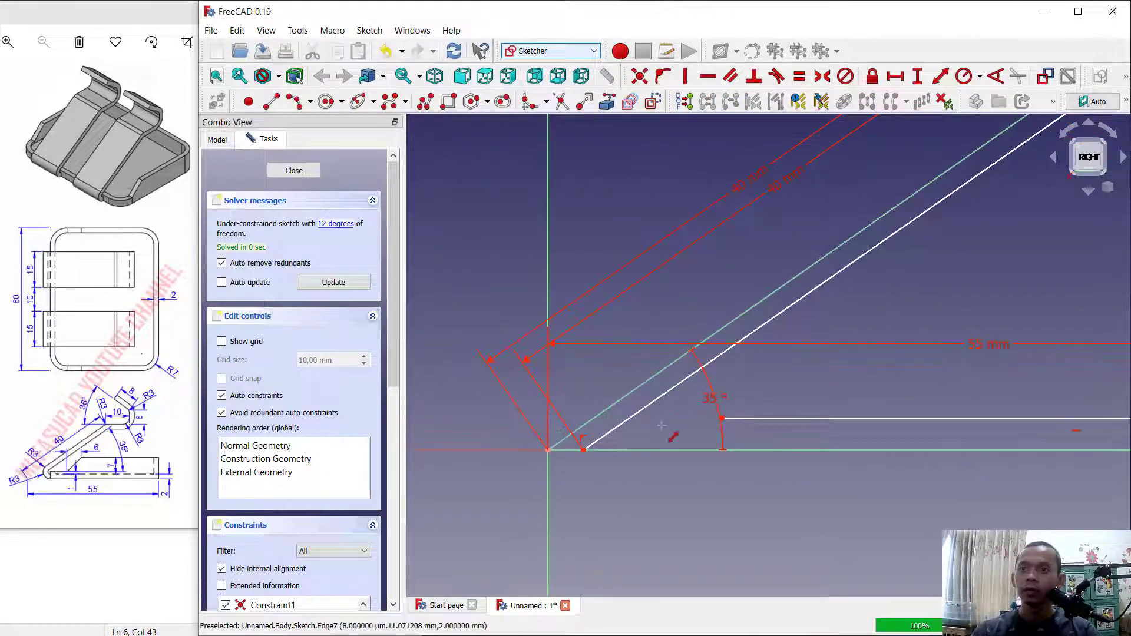
left_click(584, 450)
left_click(848, 242)
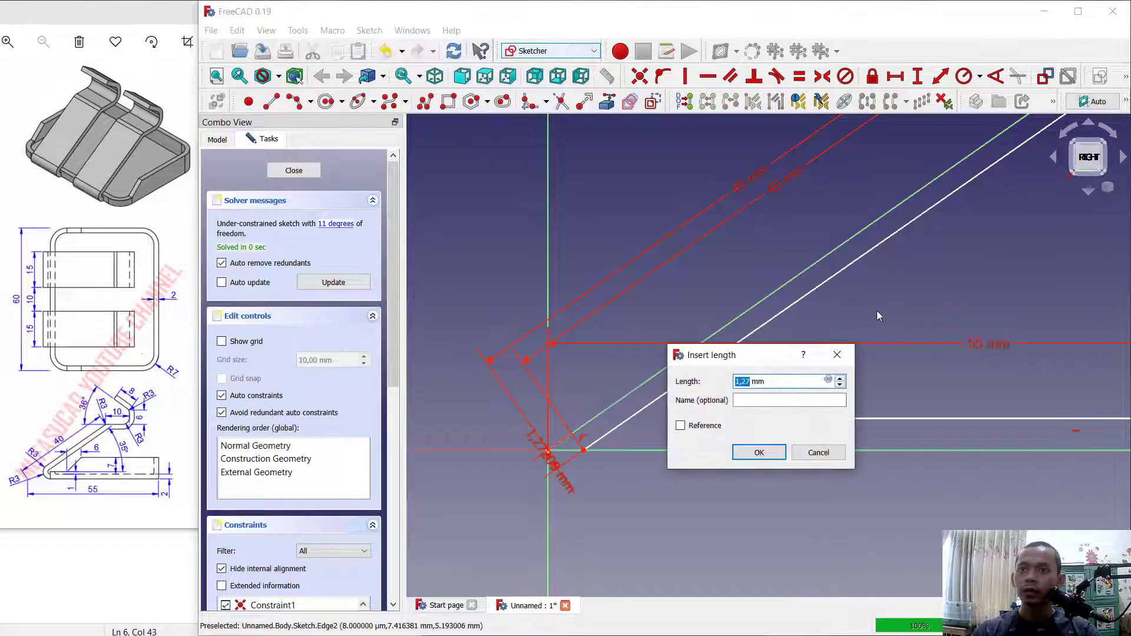
type("2")
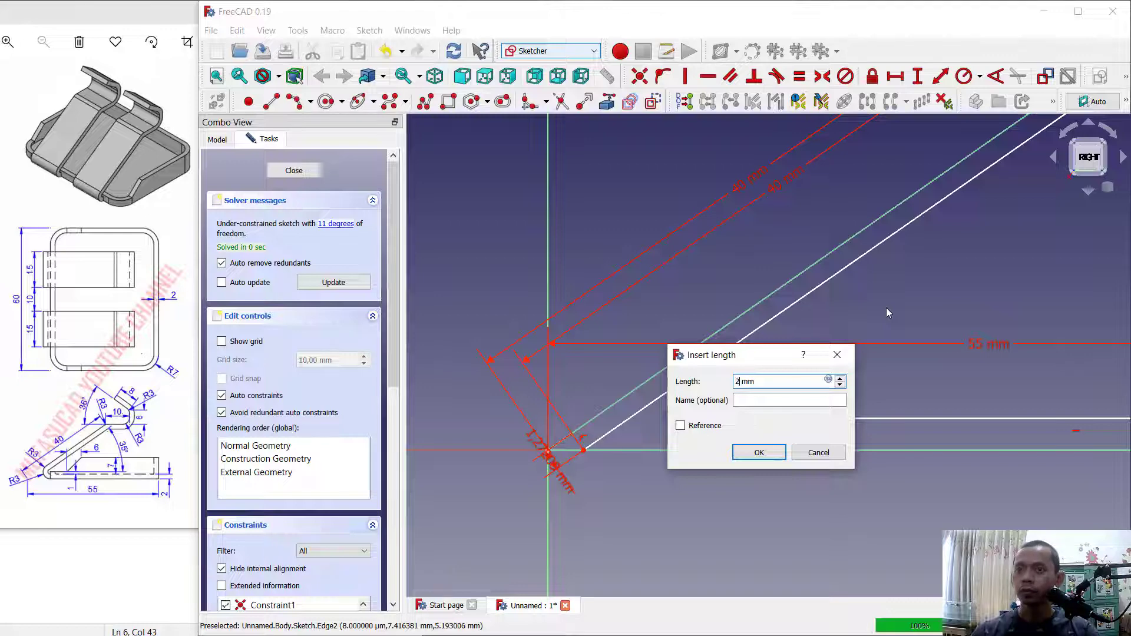
key("Return")
Step: Constrain the outer horizontal line's end at the incline to 2 mm below the hook's inner horizontal line
scroll(887, 308, "down", 1)
mouse_move(883, 313)
middle_mouse_down()
mouse_move(696, 414)
mouse_move(634, 433)
middle_mouse_up()
scroll(806, 243, "up", 1)
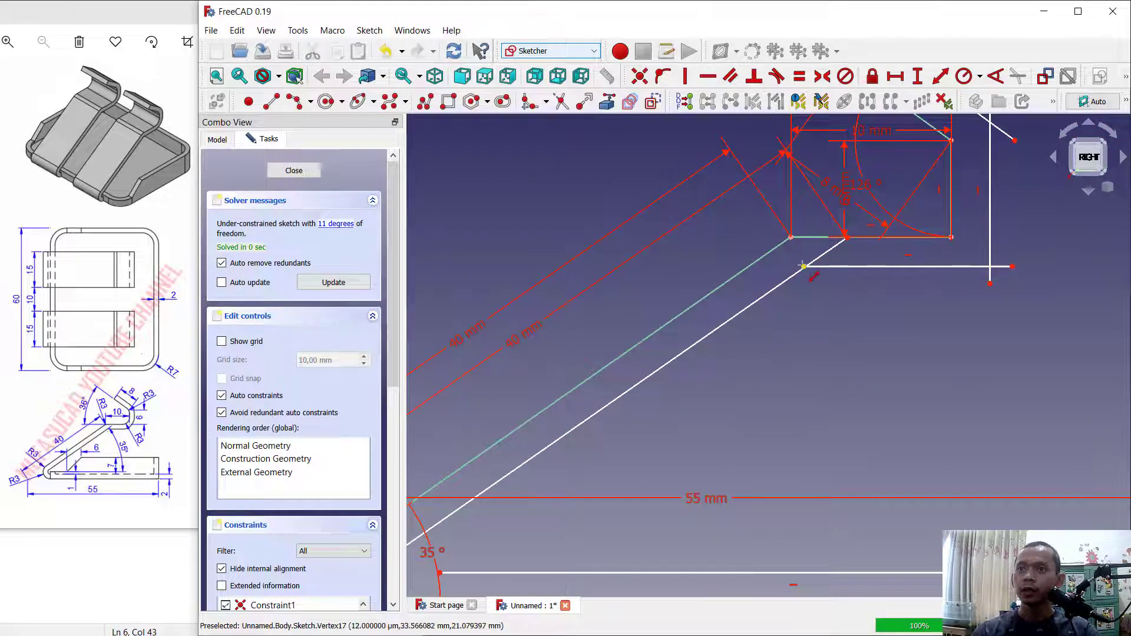
left_click(803, 267)
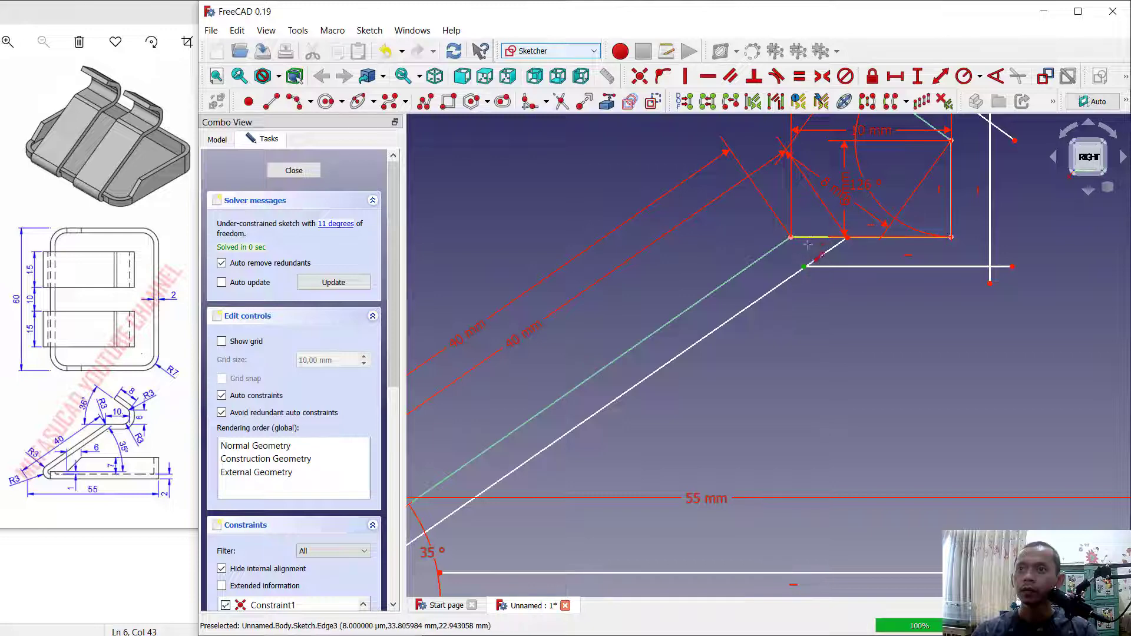
left_click(807, 244)
type("kd")
type("2")
key("Return")
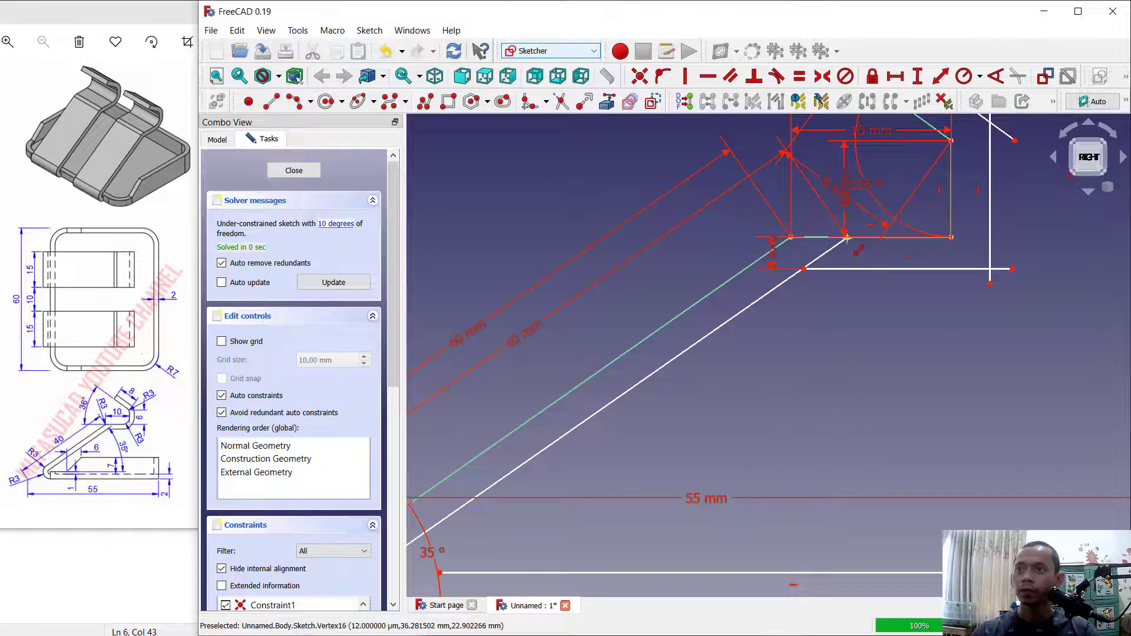
Step: Constrain the upper end of the copied long incline to 2 mm from the original incline
left_click(728, 282)
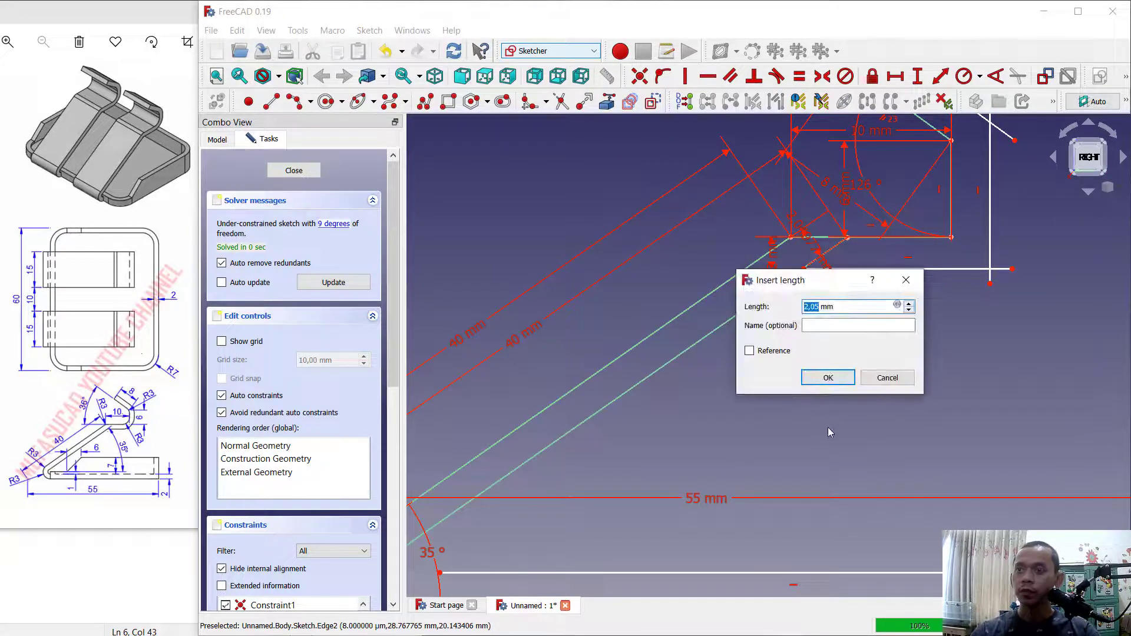
type("2")
key("Return")
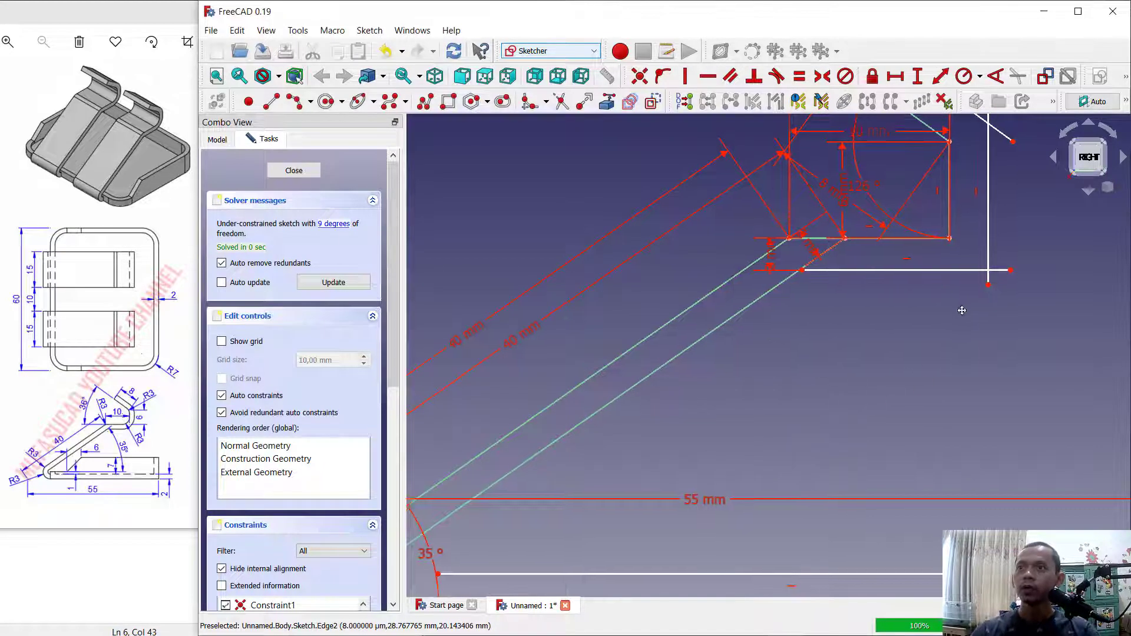
Step: Constrain the outer vertical line's lower end to 2 mm from the hook's inner vertical line
scroll(829, 434, "up", 3)
left_click(858, 435)
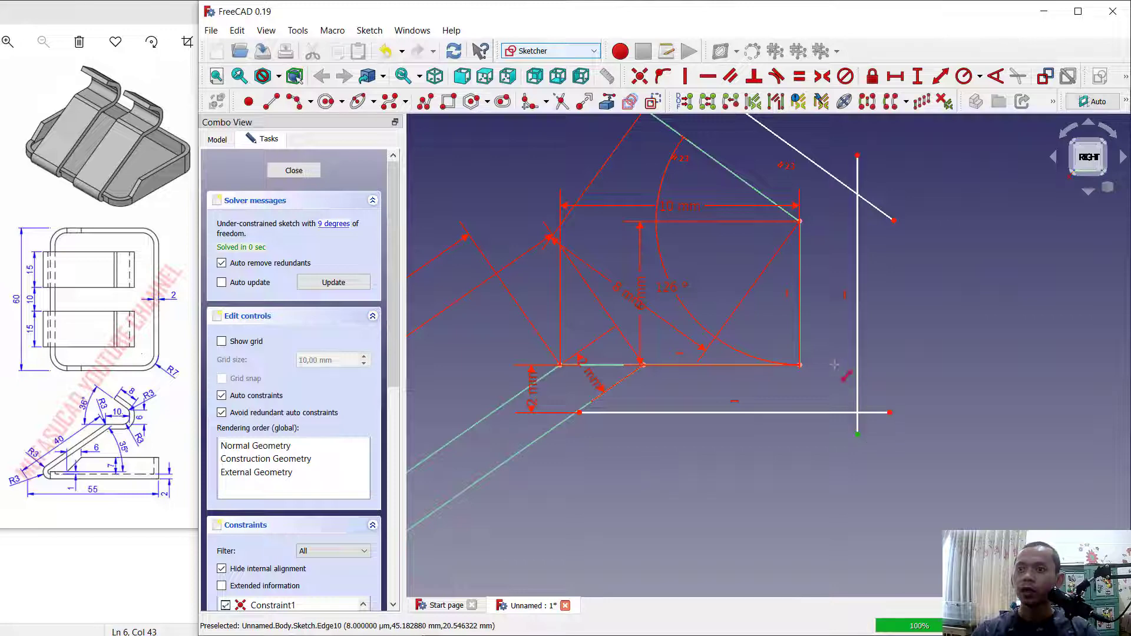
left_click(813, 328)
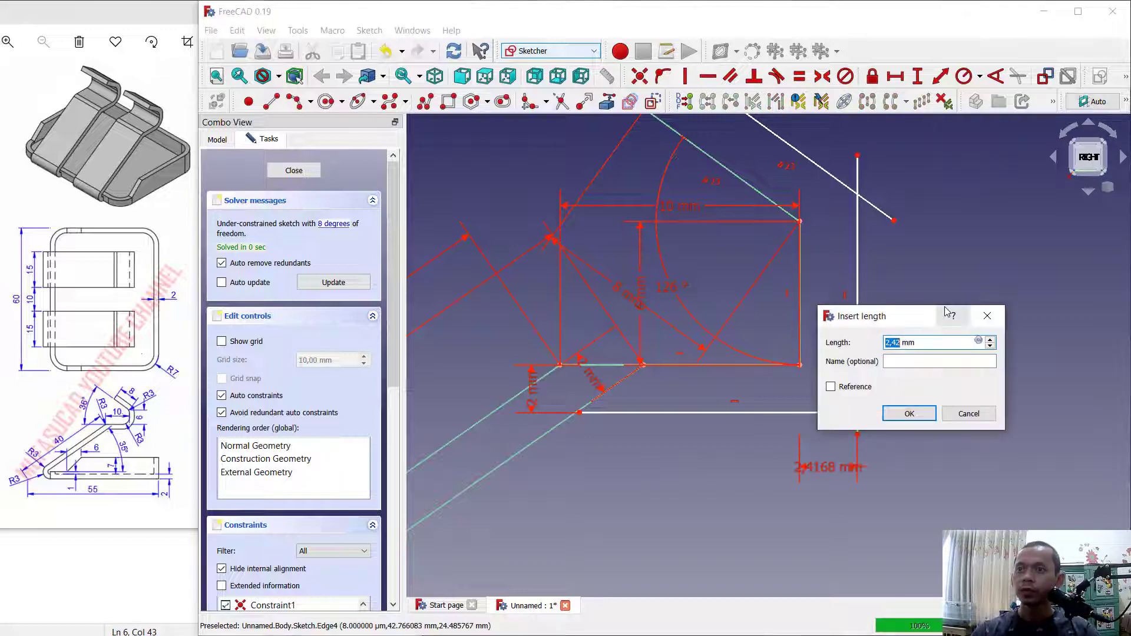
type("2")
key("Return")
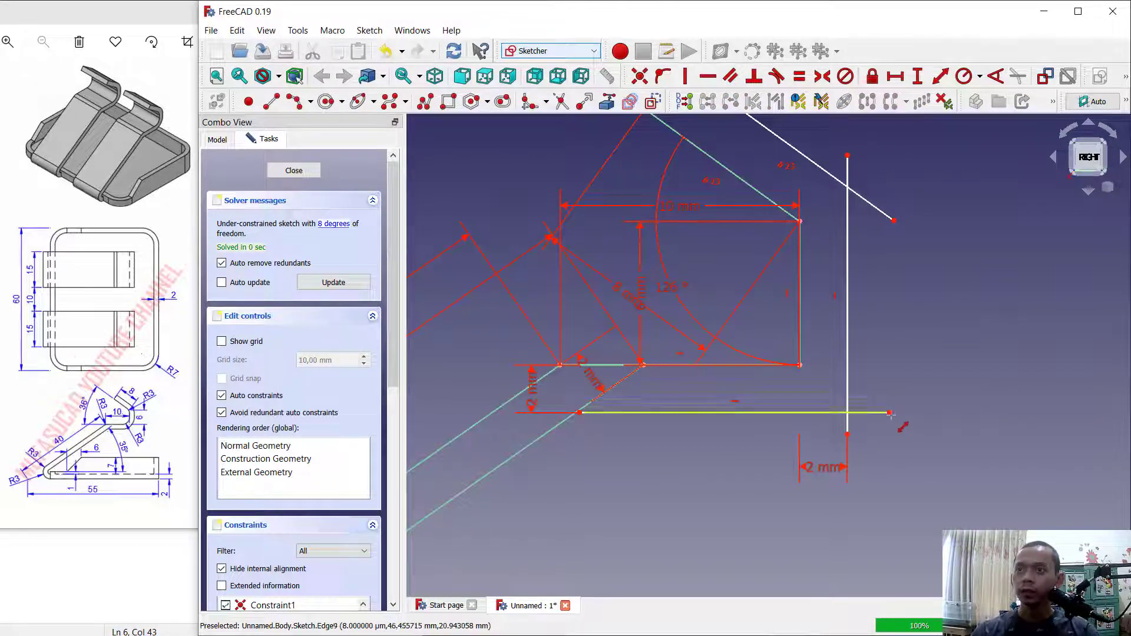
Step: Try to constrain the outer horizontal line's far end to 2 mm from the hook's inner horizontal line
left_click(772, 365)
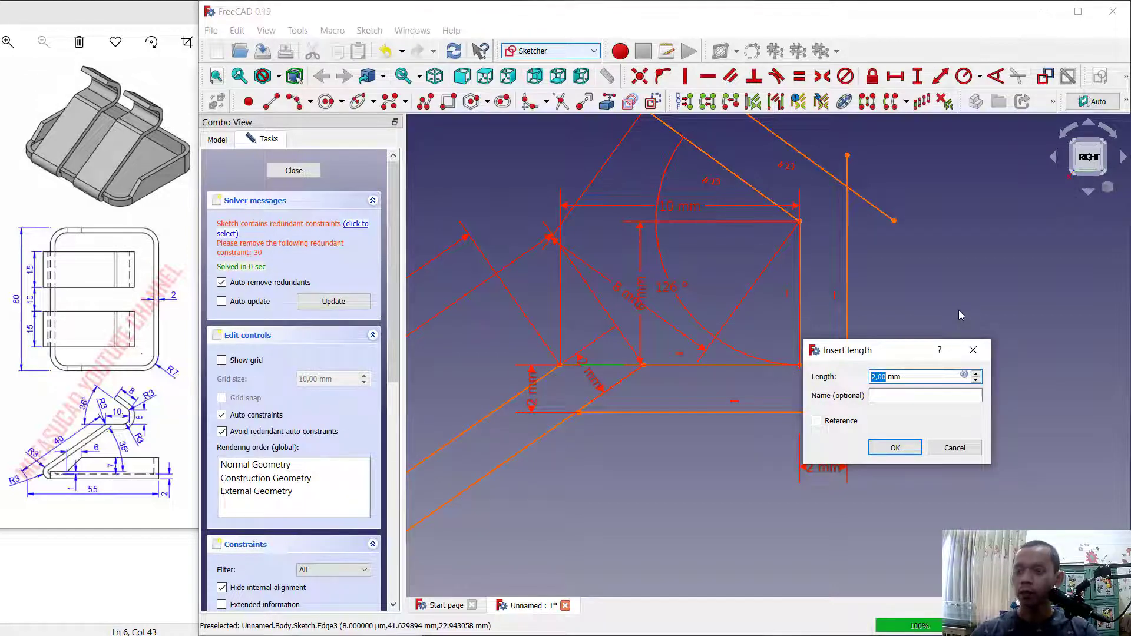
left_click(895, 448)
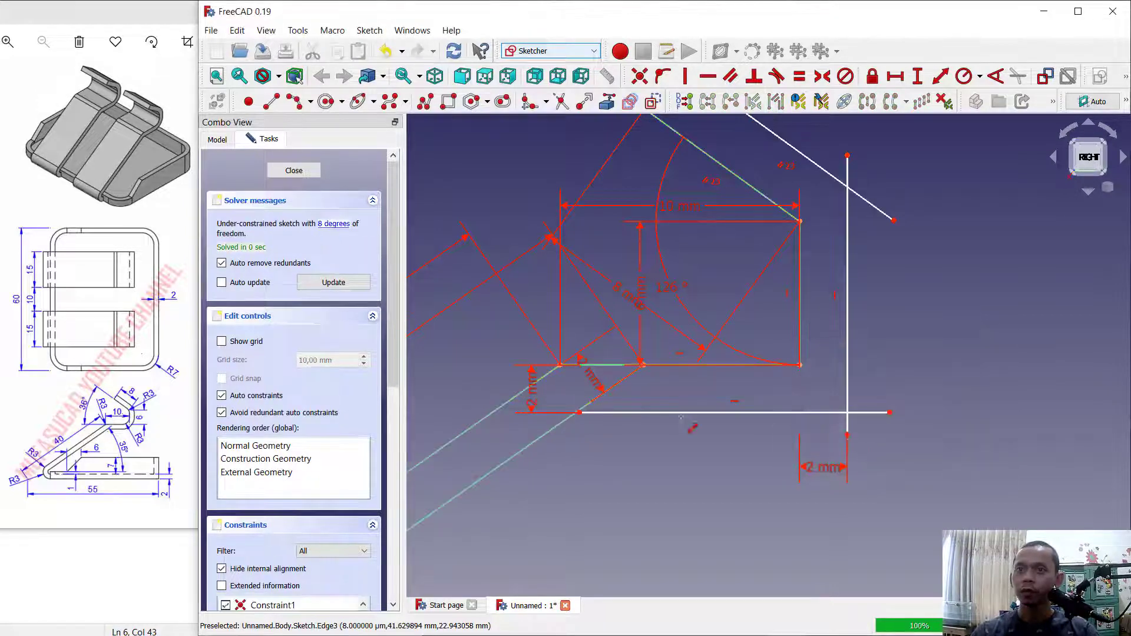
Step: Constrain the lower end of the hook's outer slanted lip line to 2 mm from the inner lip line
middle_click_drag(880, 278, 883, 373)
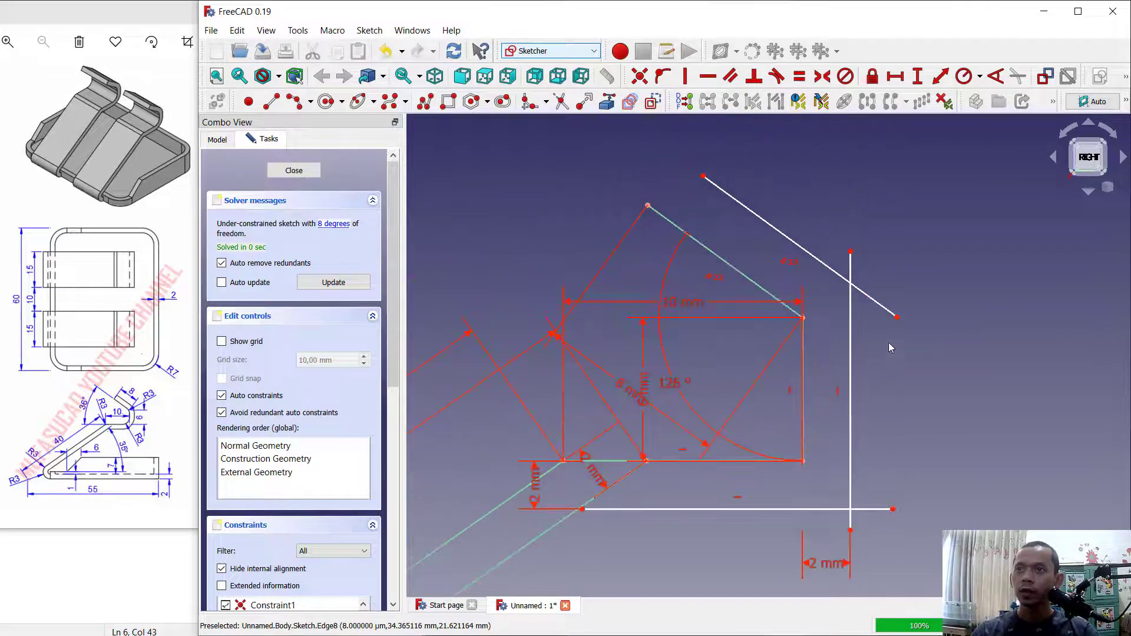
left_click(897, 317)
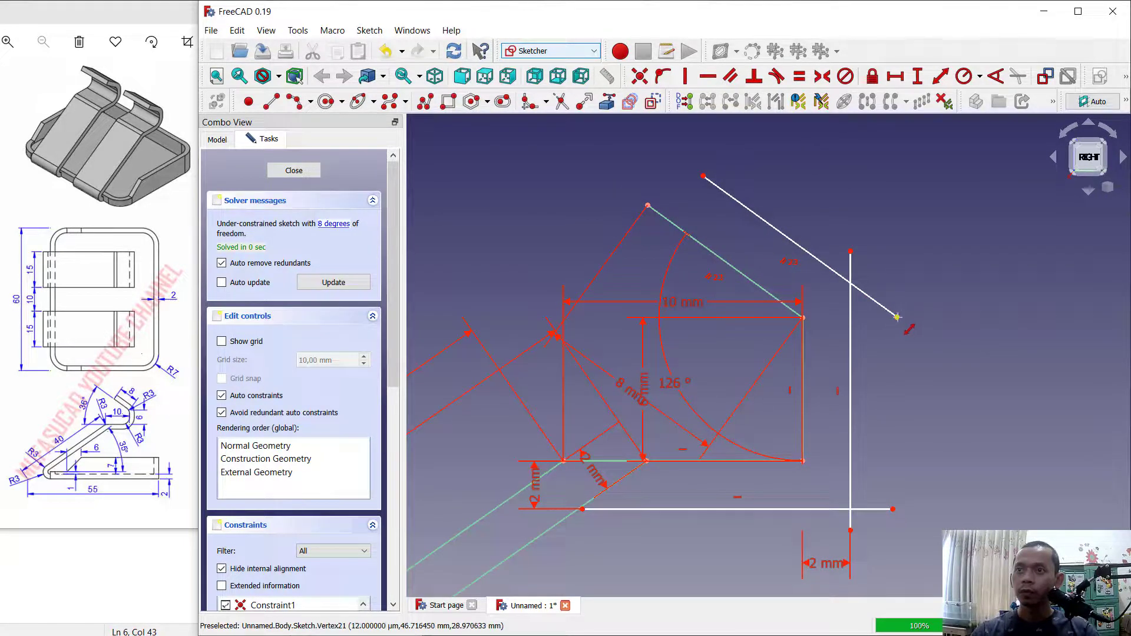
left_click(729, 268)
key("k")
key("d")
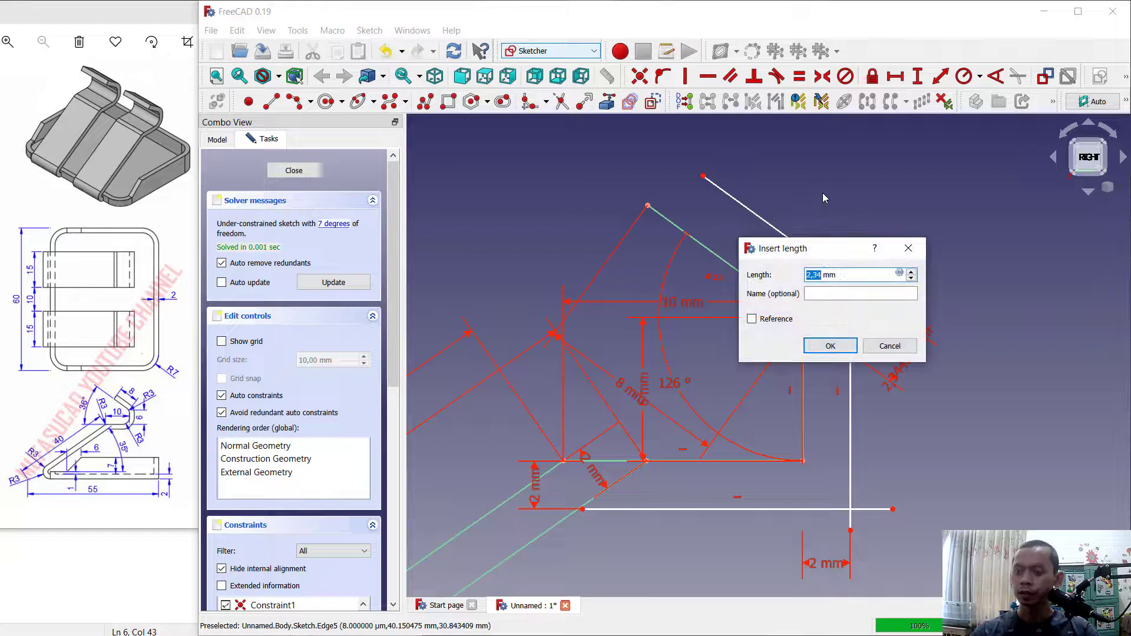
key("Return")
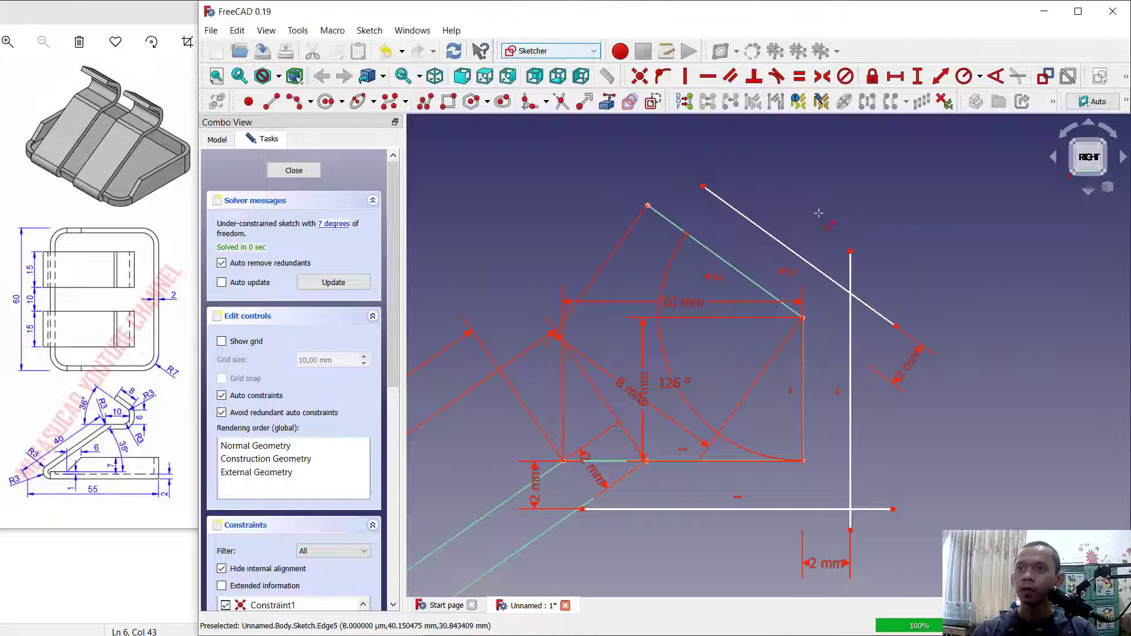
Step: Extend the outer horizontal line's inner end past the copied long incline so the two lines cross
scroll(878, 353, "down", 4)
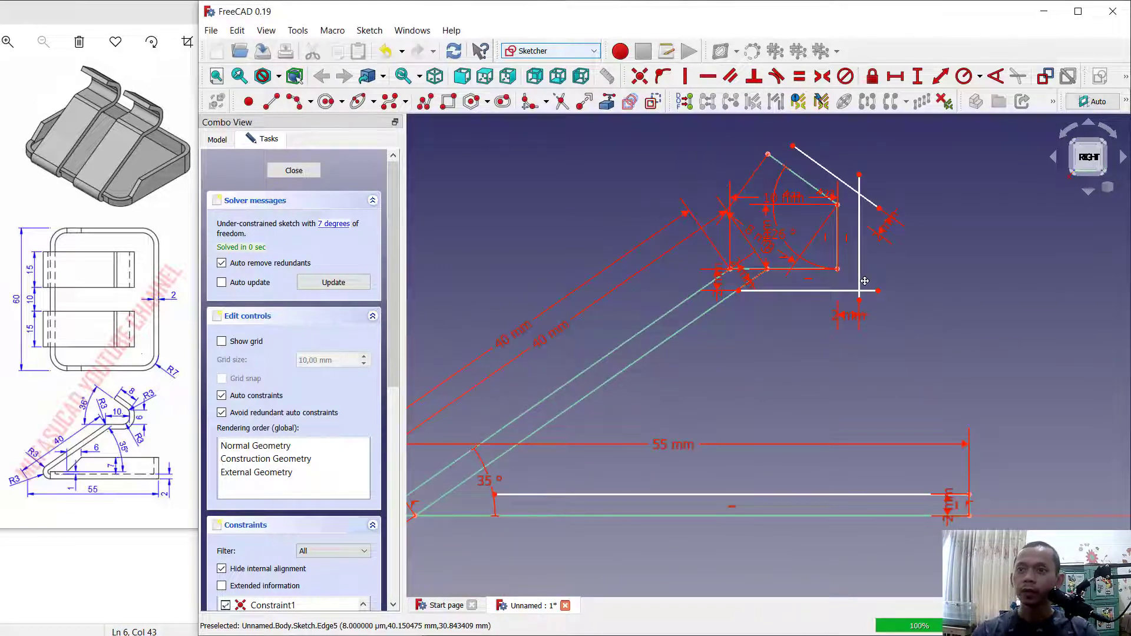
middle_click_drag(864, 281, 907, 269)
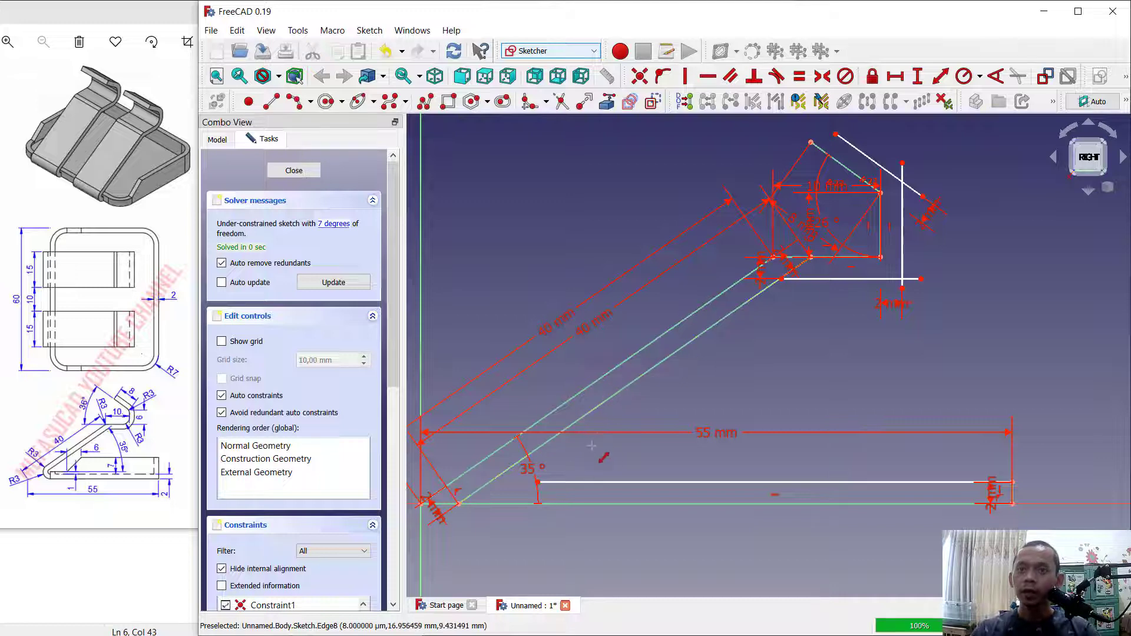
scroll(536, 484, "up", 2)
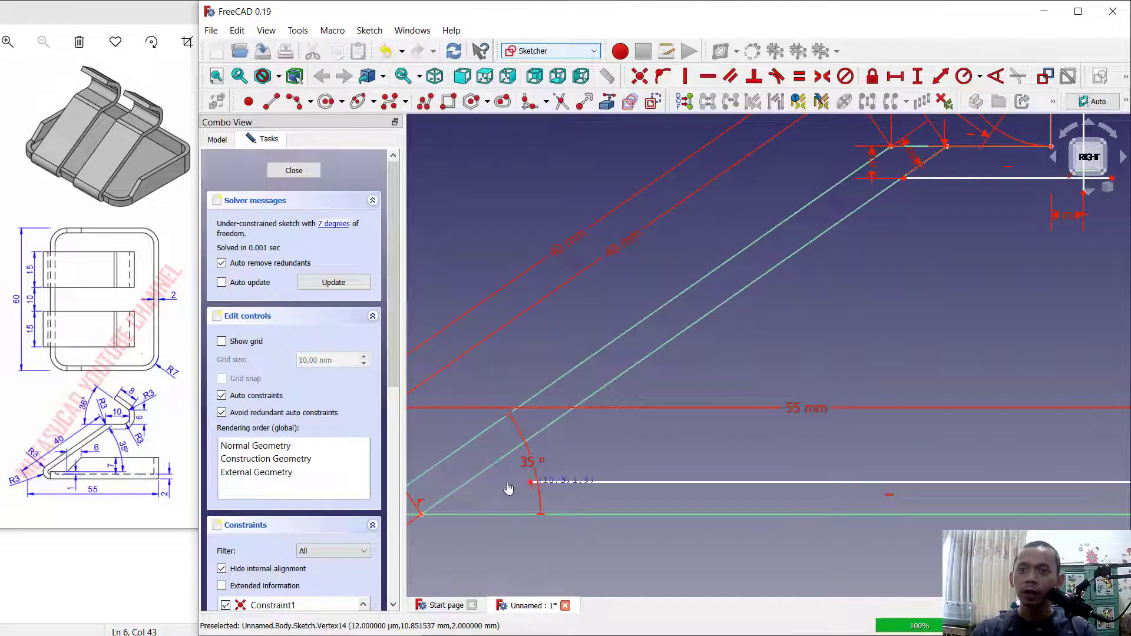
scroll(750, 361, "up", 3)
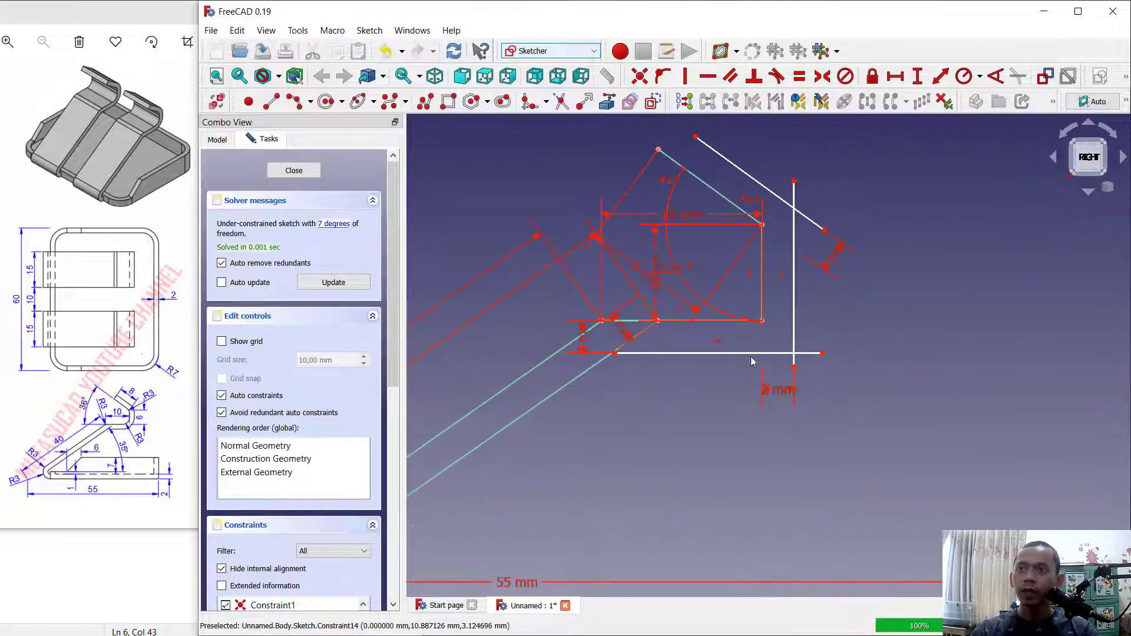
scroll(599, 356, "up", 3)
left_click_drag(602, 356, 568, 357)
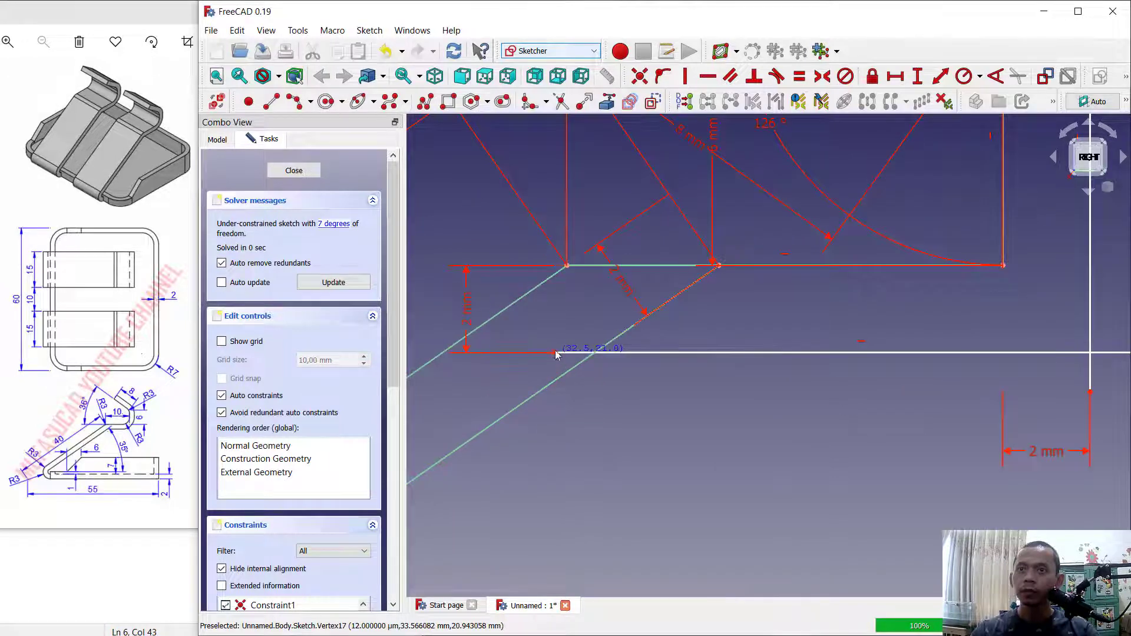
Step: Draw an end line from the inner lip line's upper end and extend the outer lip line across it
scroll(666, 342, "down", 2)
middle_click_drag(776, 346, 631, 414)
middle_click_drag(862, 264, 838, 459)
middle_click_drag(679, 195, 771, 280)
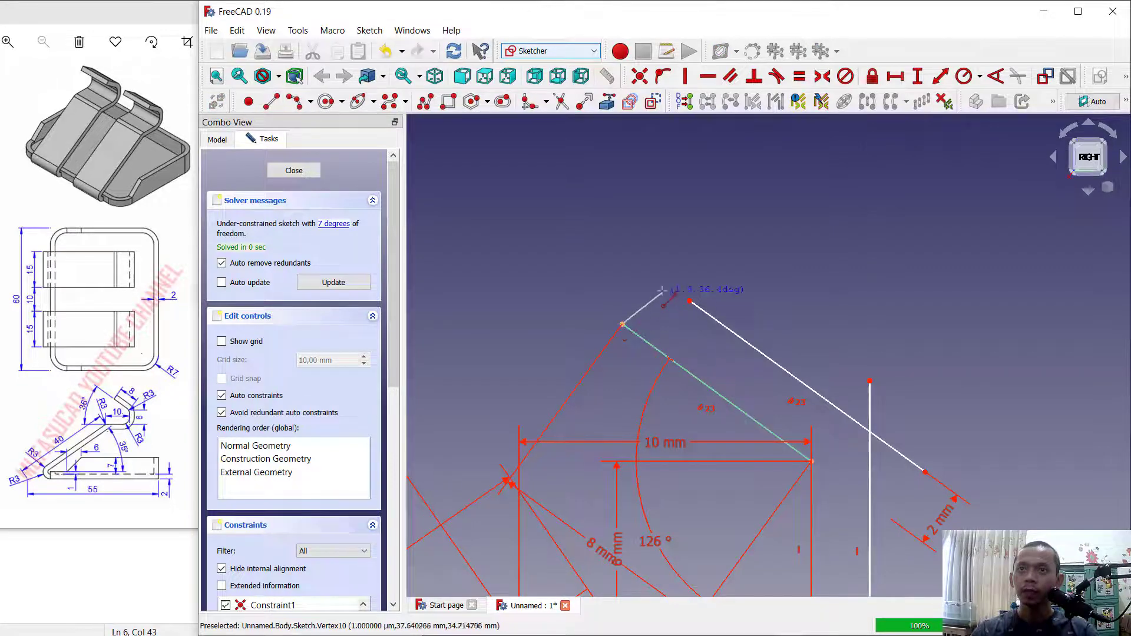
left_click(623, 324)
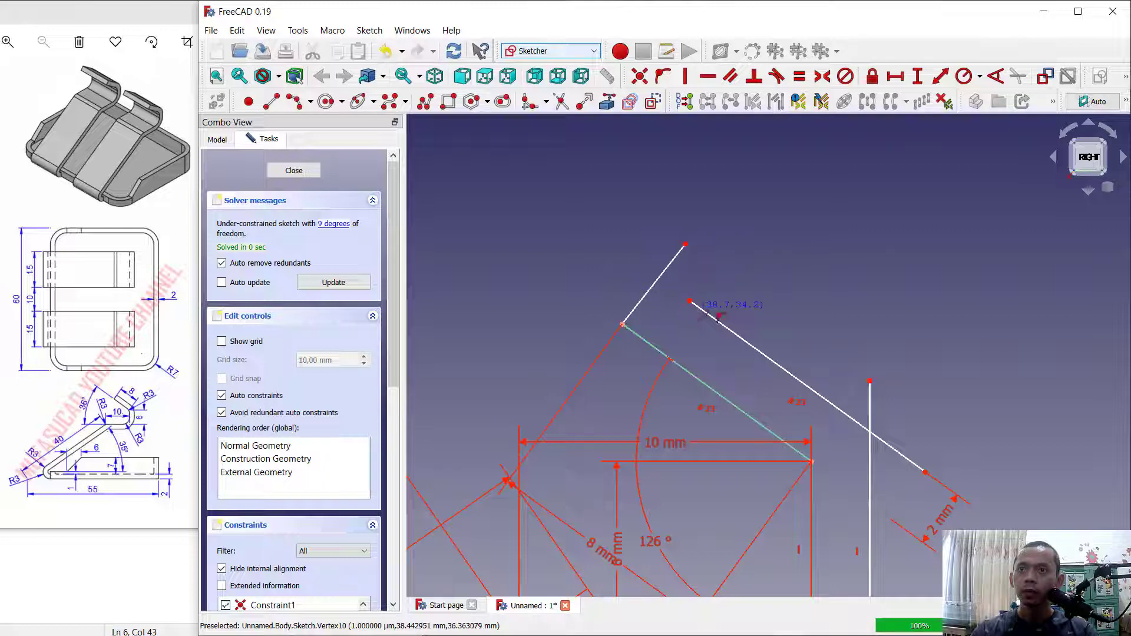
left_click(645, 271)
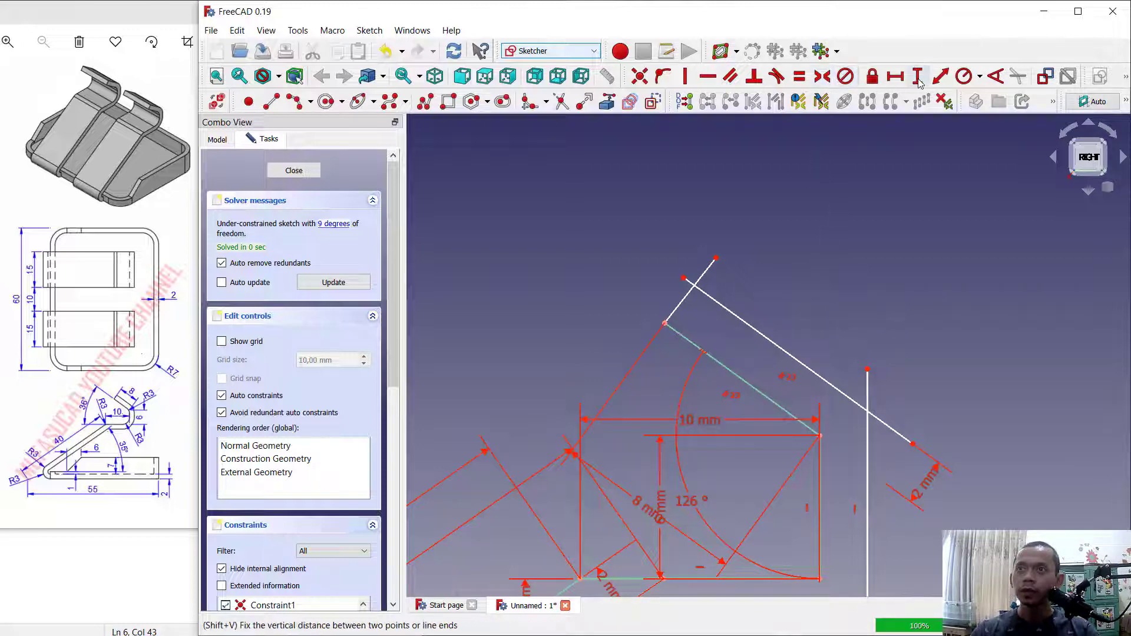
Step: Try to constrain the outer lip line's upper end to 2 mm from the inner lip line
left_click(941, 76)
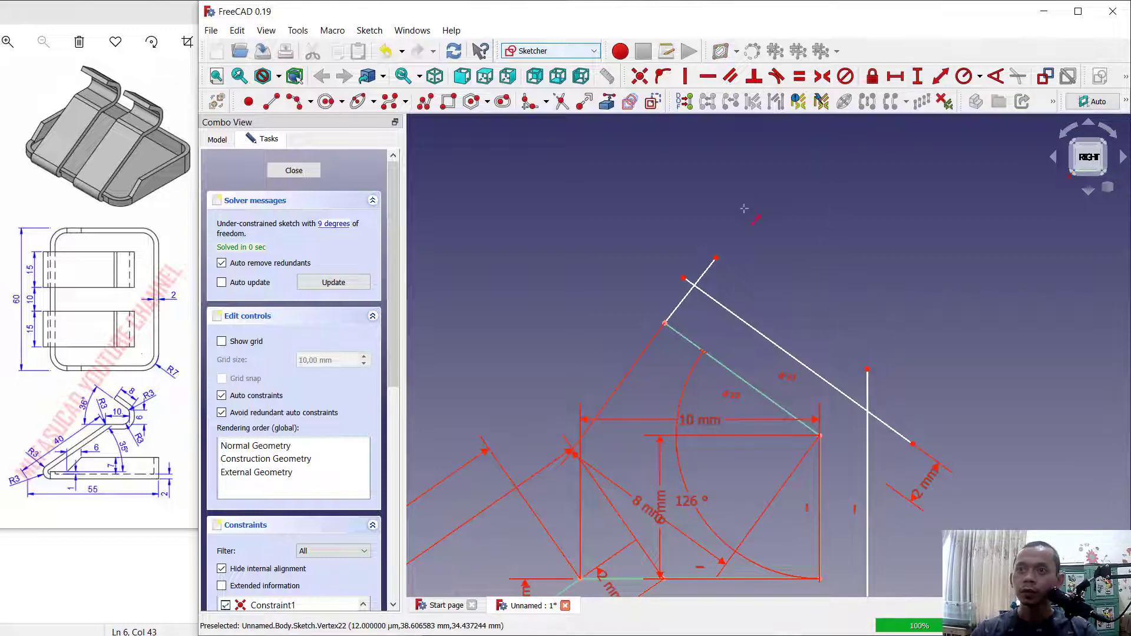
left_click(684, 277)
left_click(679, 336)
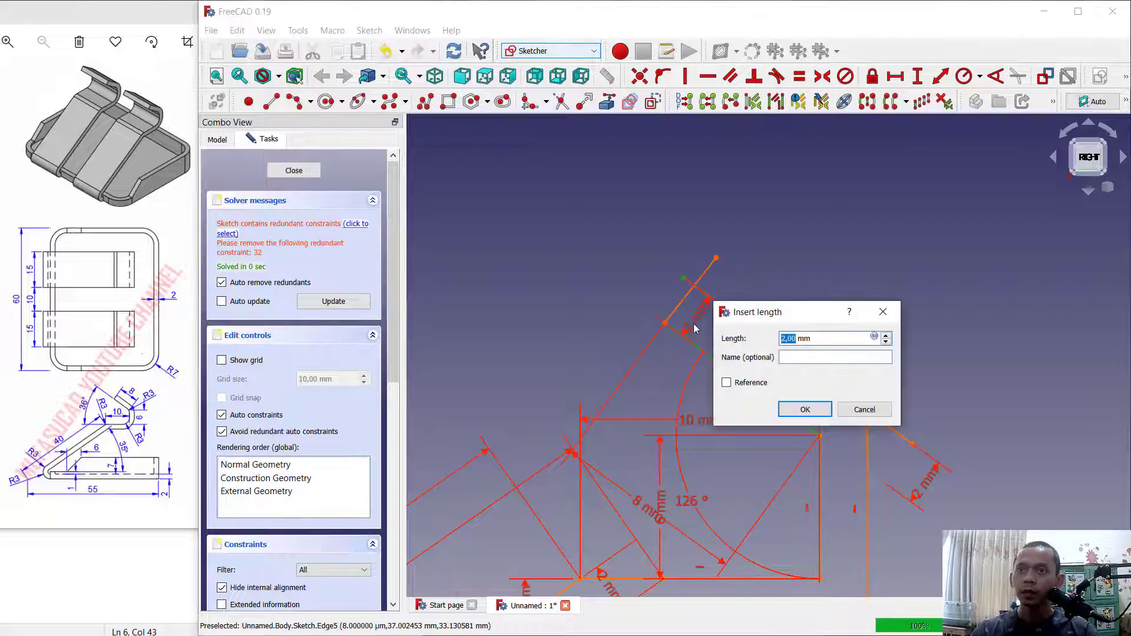
left_click(825, 410)
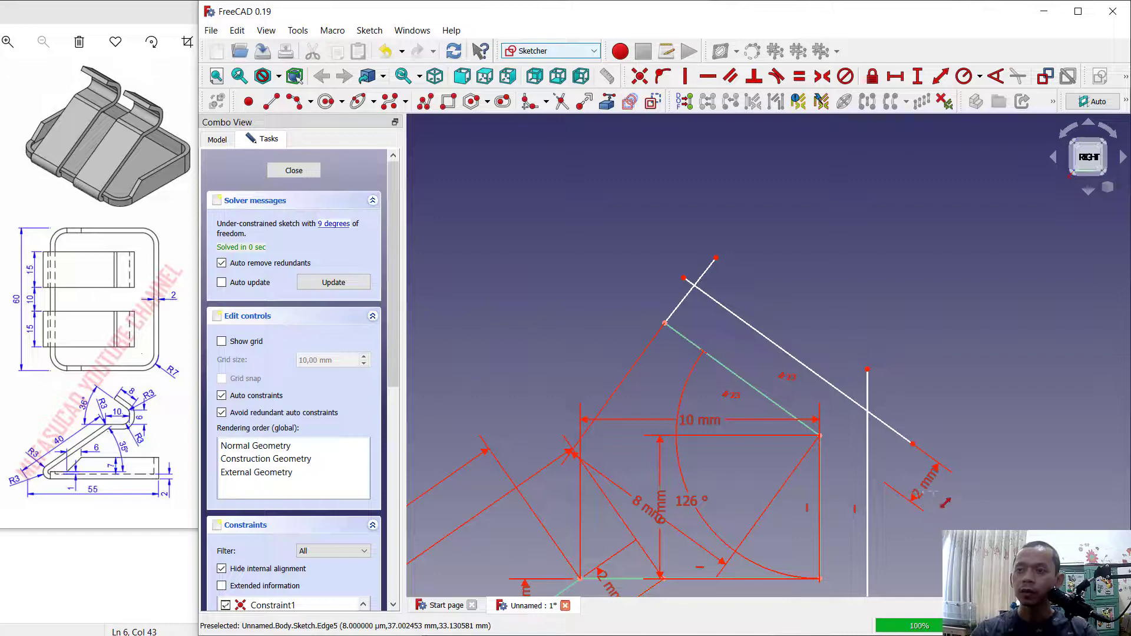
Step: Trim the overhangs where the outer lip line crosses the hook's end line and the outer vertical line
mouse_move(924, 490)
middle_mouse_down()
mouse_move(925, 387)
mouse_move(944, 360)
middle_mouse_up()
scroll(944, 359, "down", 1)
middle_click_drag(844, 305, 892, 322)
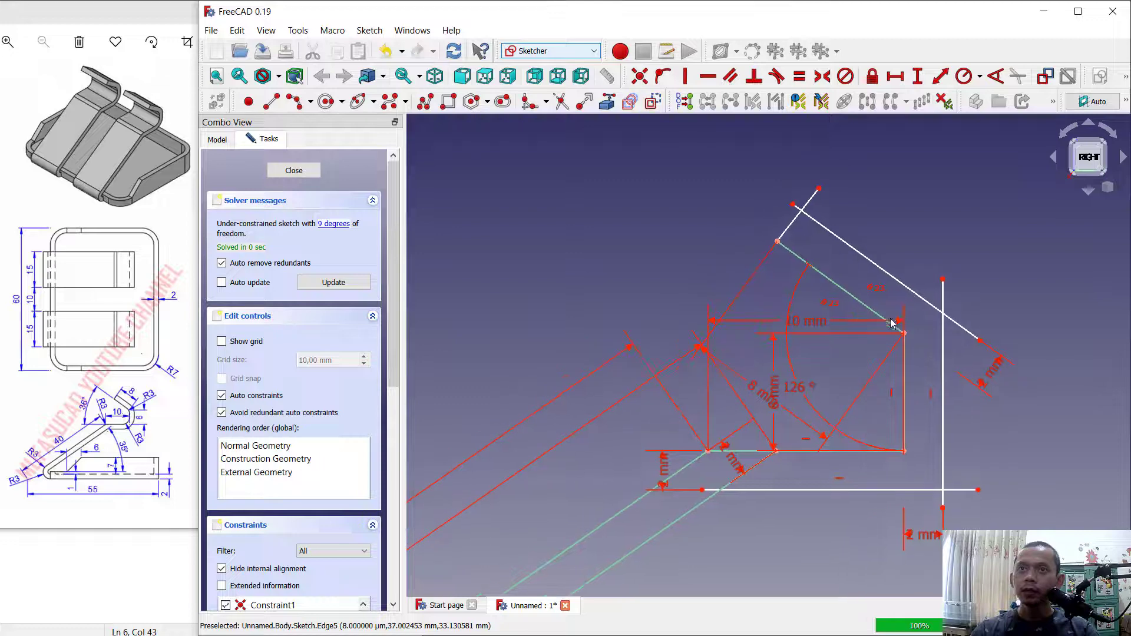
left_click(561, 102)
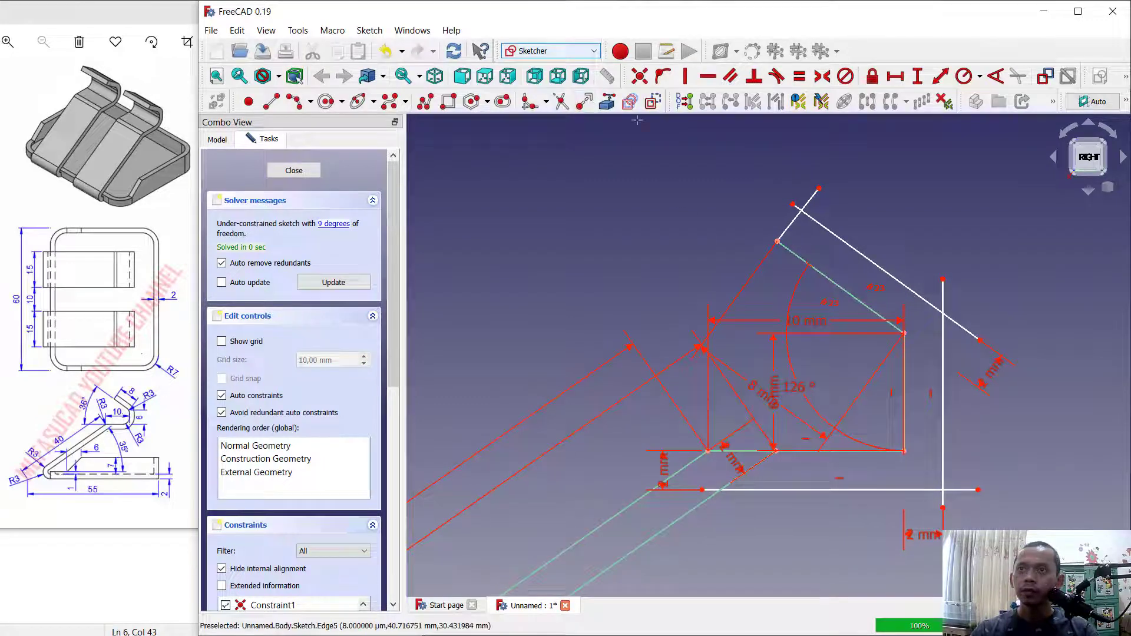
scroll(800, 202, "up", 3)
left_click(791, 208)
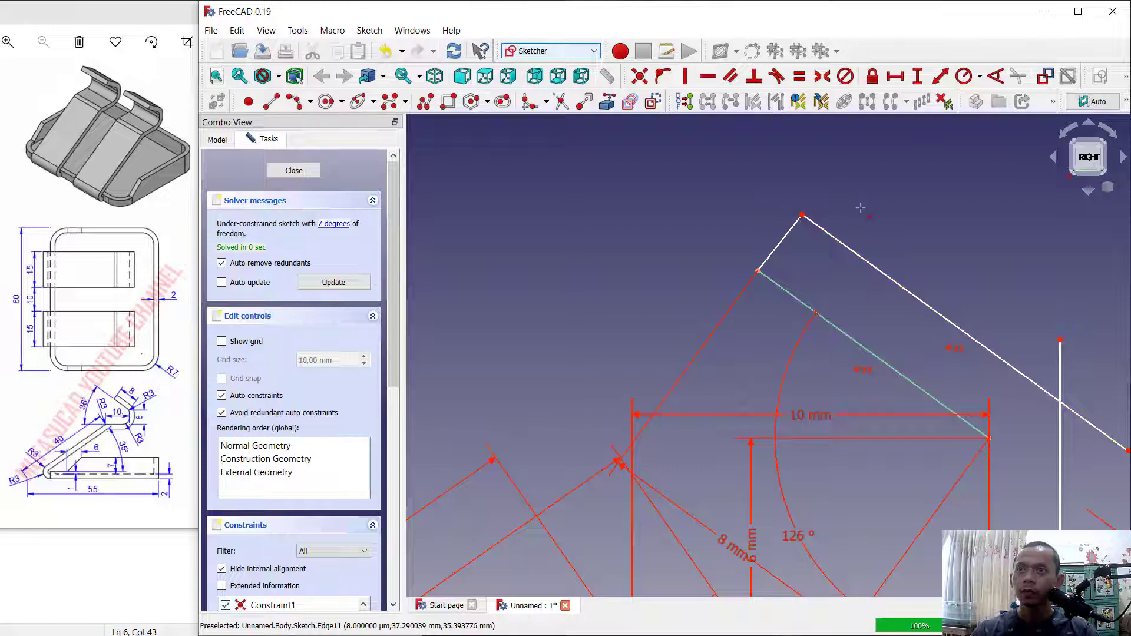
scroll(859, 210, "down", 4)
scroll(896, 265, "up", 3)
left_click(897, 314)
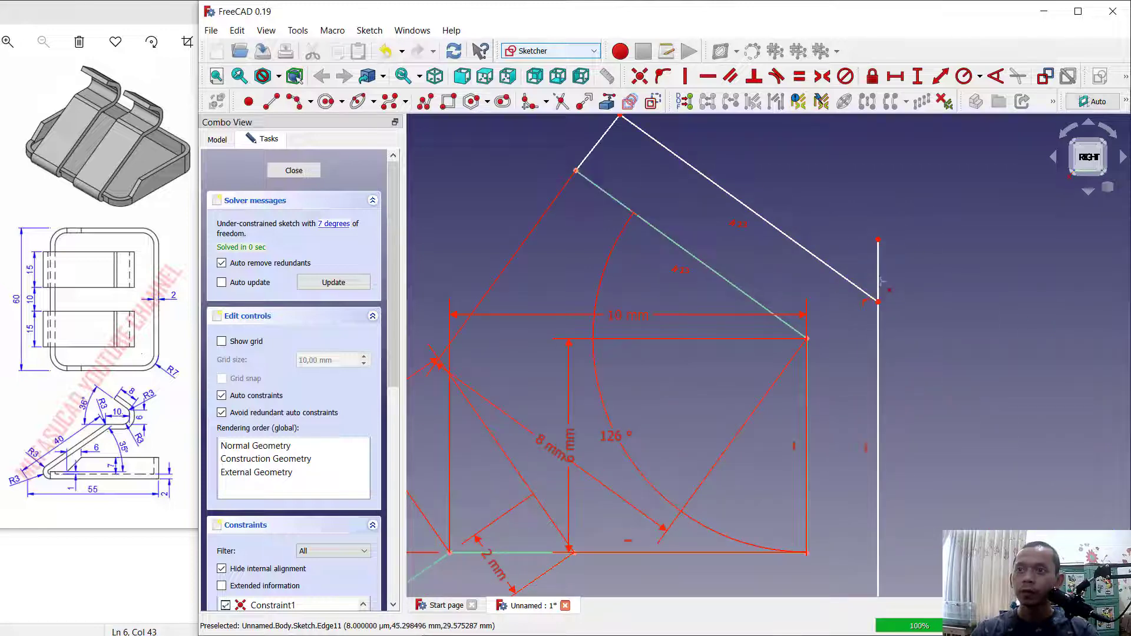
Step: Trim the overhangs where the outer horizontal line crosses the outer vertical line and the copied long incline
scroll(884, 277, "down", 2)
scroll(890, 399, "up", 2)
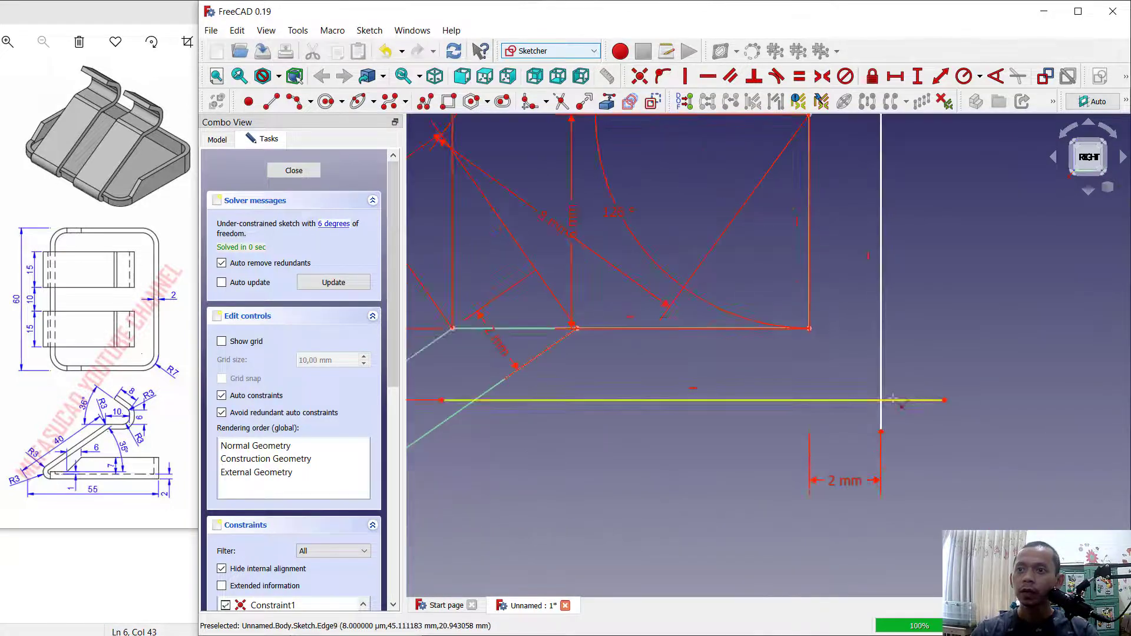
left_click(895, 400)
left_click(881, 417)
middle_click_drag(765, 372, 930, 357)
left_click(669, 367)
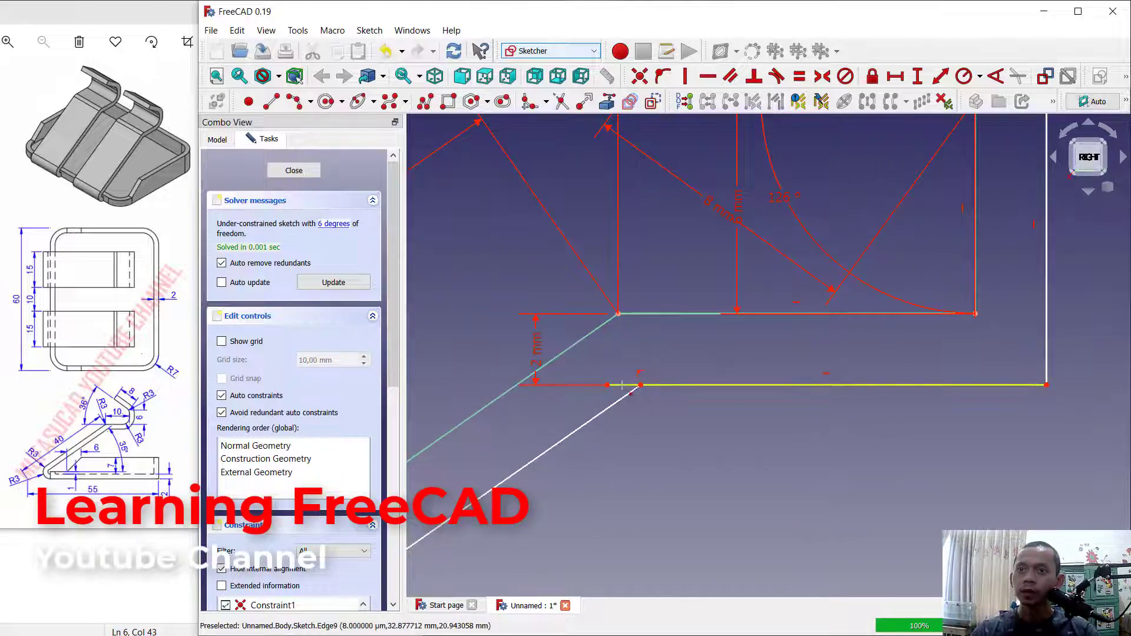
left_click(625, 385)
Step: Trim the overhangs where the copied long incline crosses the upper base line
scroll(687, 353, "down", 3)
middle_click_drag(649, 422, 923, 207)
middle_click_drag(503, 493, 659, 413)
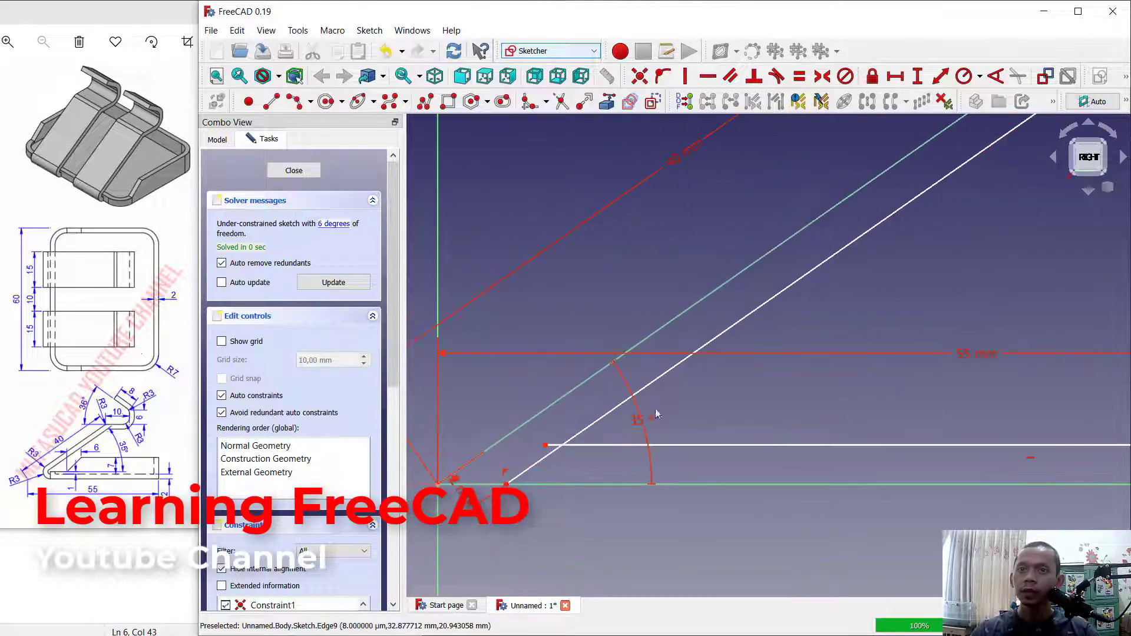
scroll(542, 459, "up", 1)
left_click(553, 455)
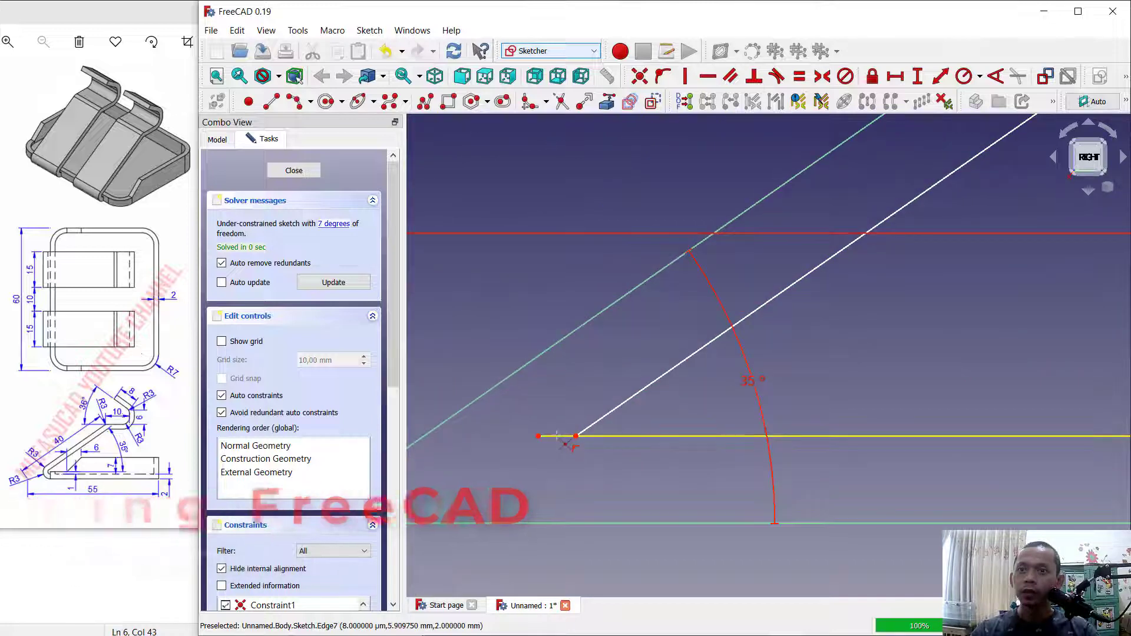
Step: Close the free end of the base with a vertical line joining the upper and lower base lines
scroll(687, 396, "down", 2)
middle_click_drag(672, 401, 714, 373)
scroll(710, 373, "down", 4)
middle_click_drag(966, 397, 784, 429)
scroll(784, 429, "up", 3)
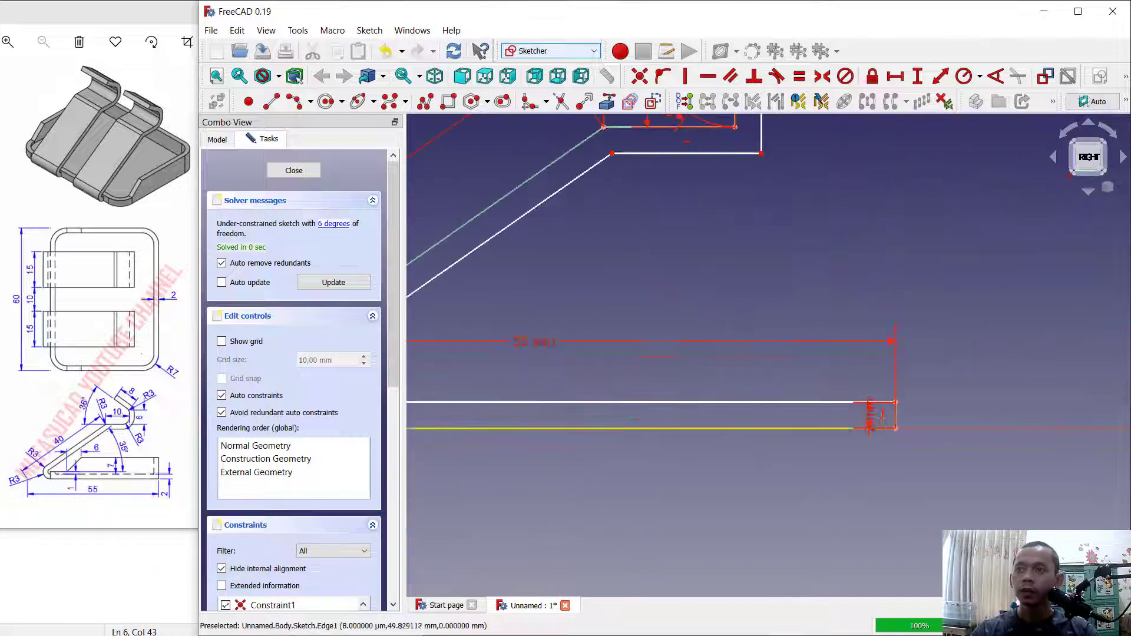
left_click(269, 103)
scroll(907, 408, "up", 3)
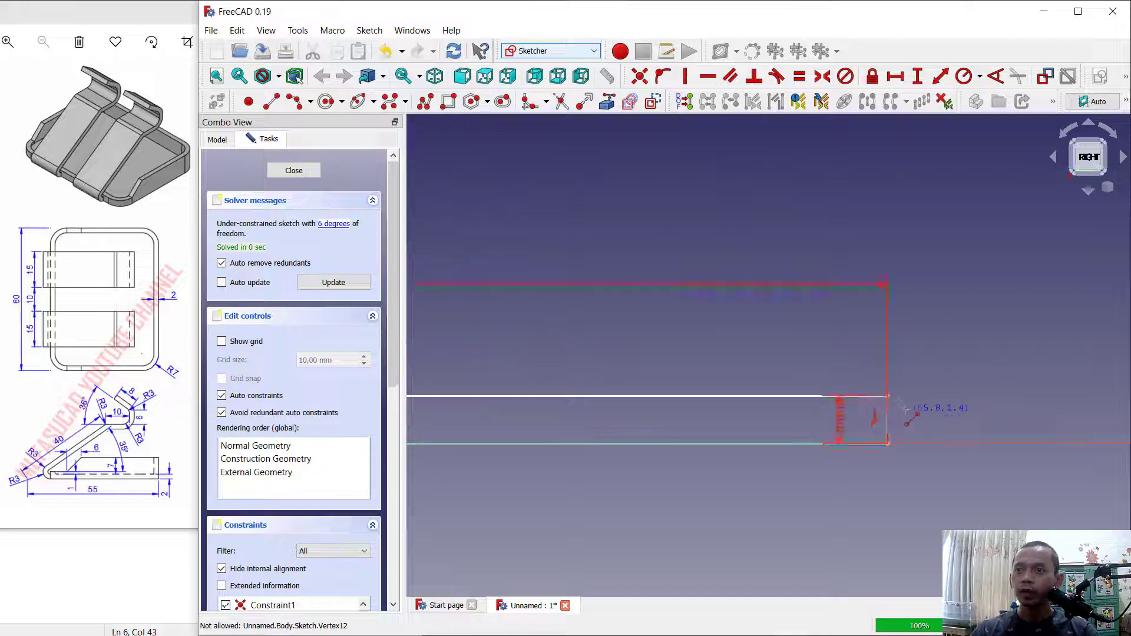
left_click(883, 392)
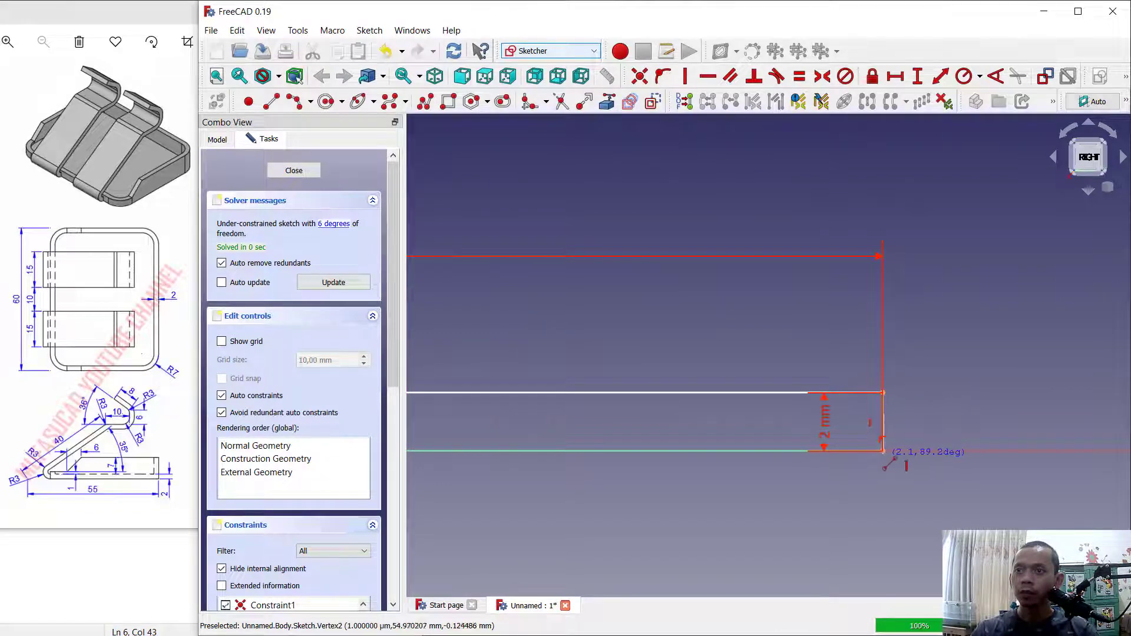
scroll(933, 343, "down", 8)
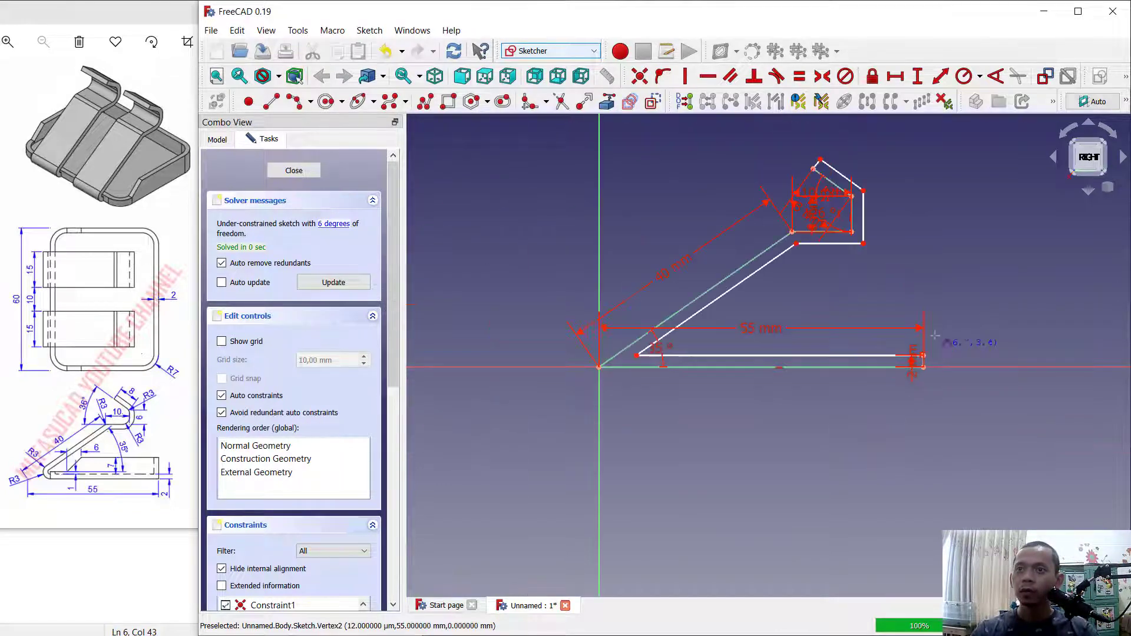
middle_click_drag(938, 287, 904, 383)
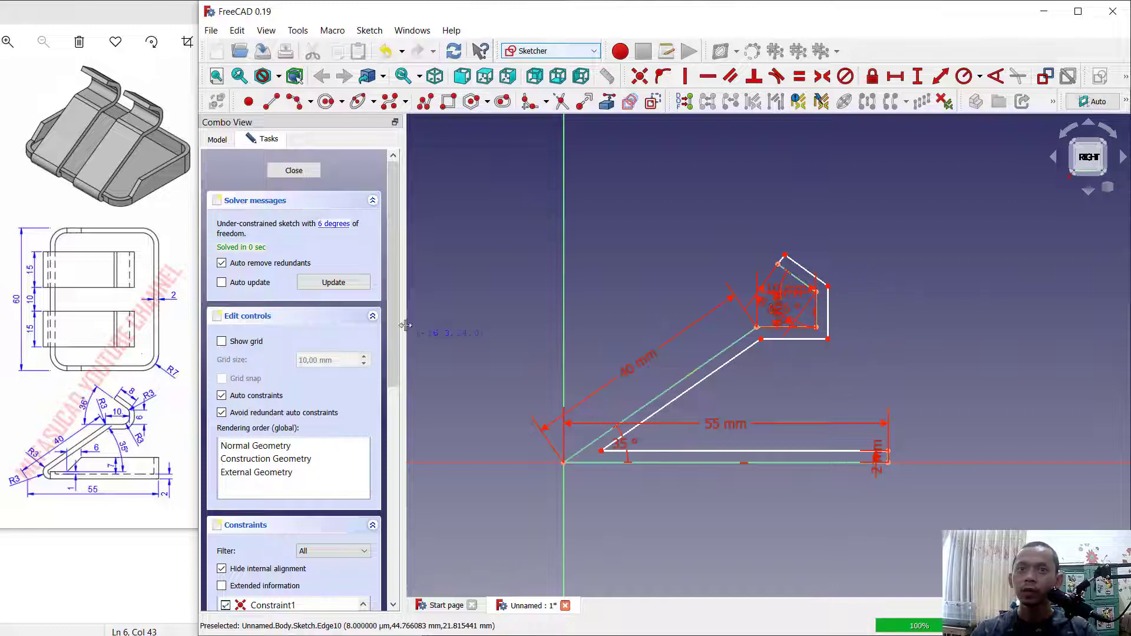
Step: Finish the side-profile sketch and pad it 15 mm
left_click(294, 171)
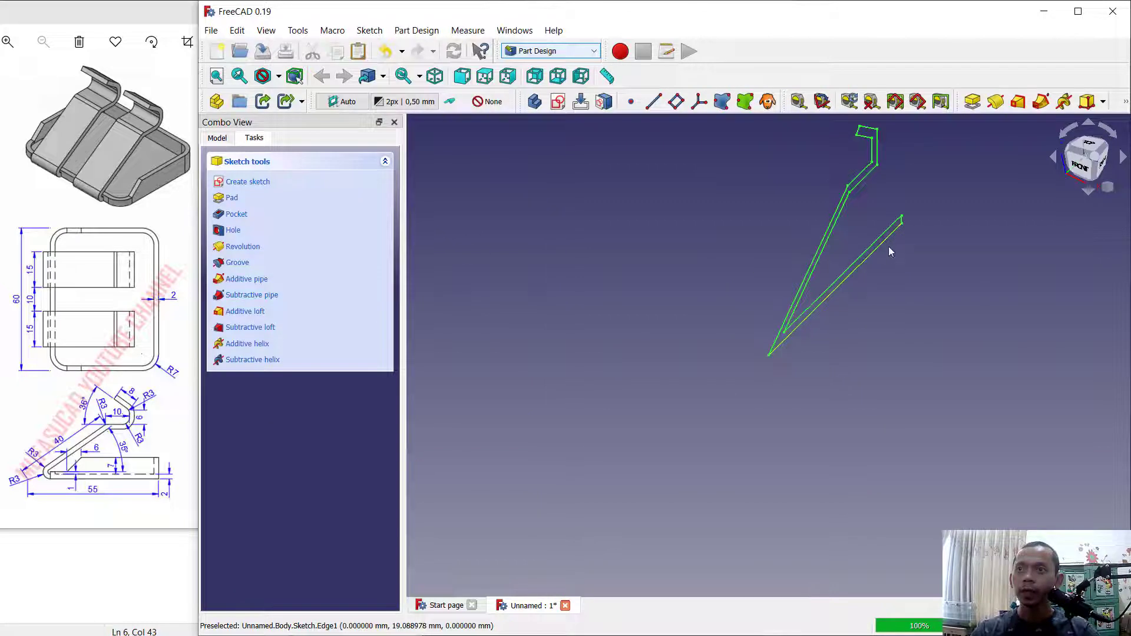
left_click(972, 102)
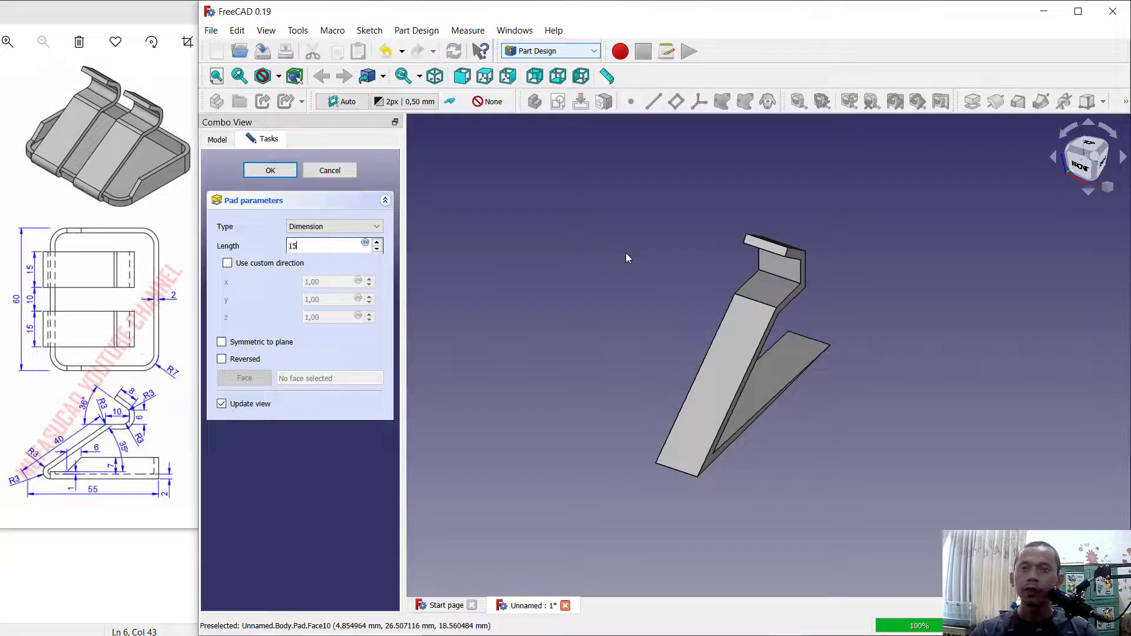
key("Return")
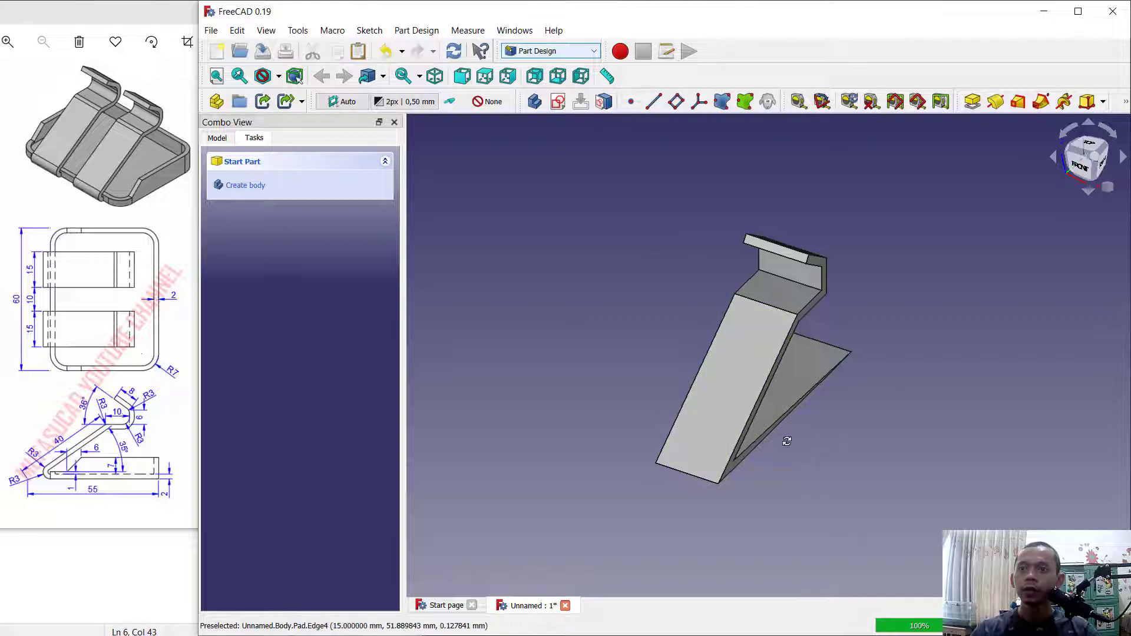
middle_click_drag(786, 441, 610, 384)
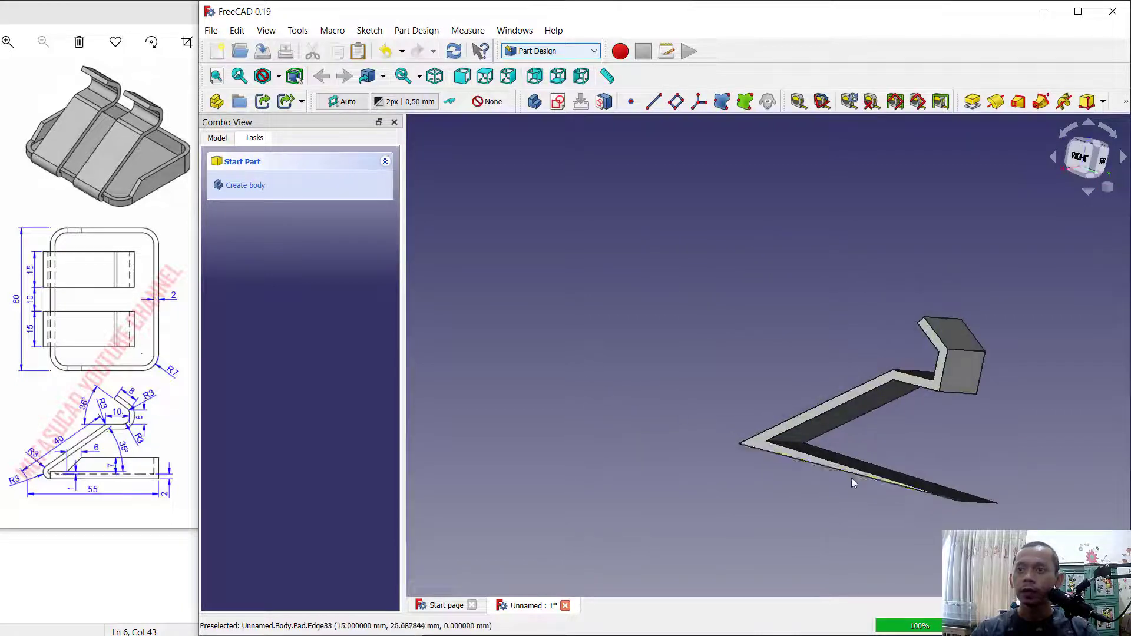
scroll(952, 499, "up", 3)
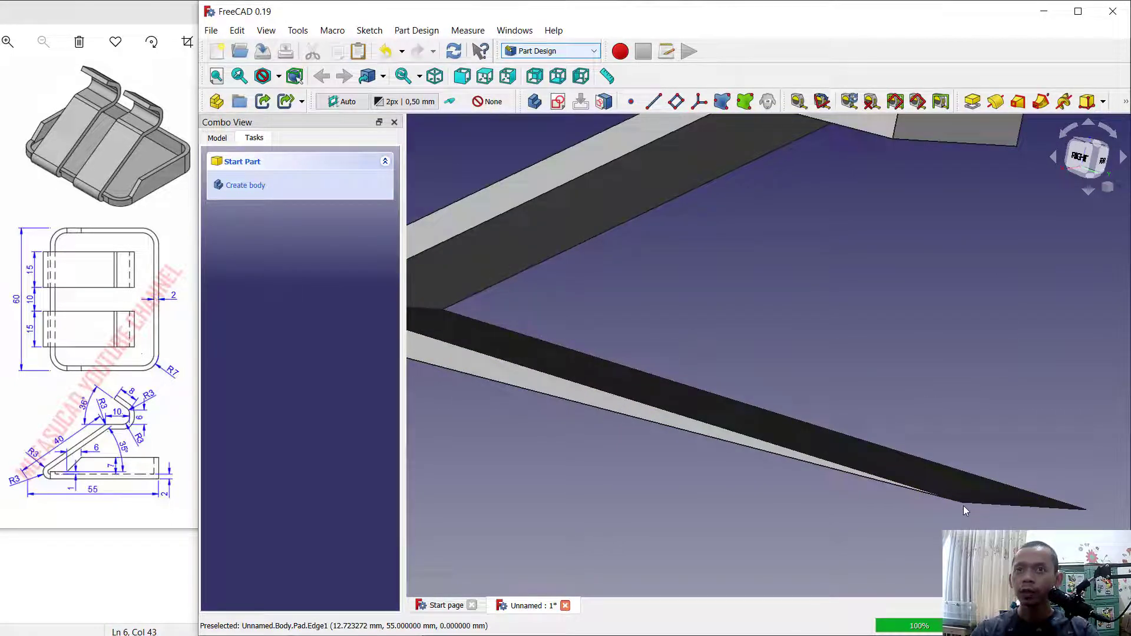
Step: In the pad's sketch, replace the vertical closing line at the base's free end with a new one joining the upper and lower base lines
left_click(228, 139)
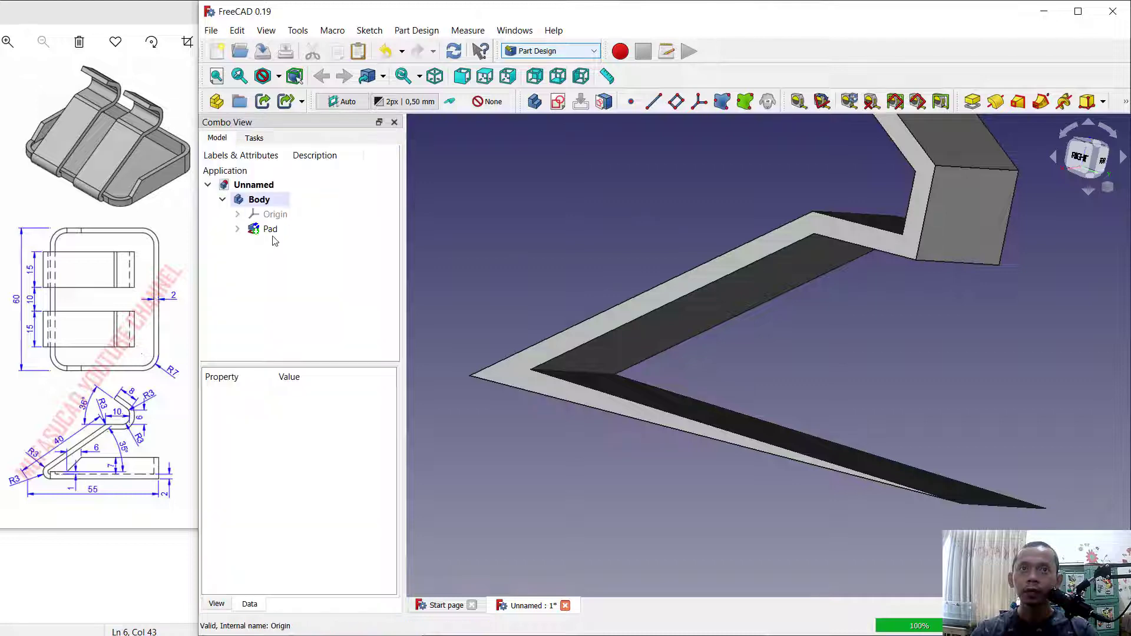
left_click(237, 229)
right_click(282, 243)
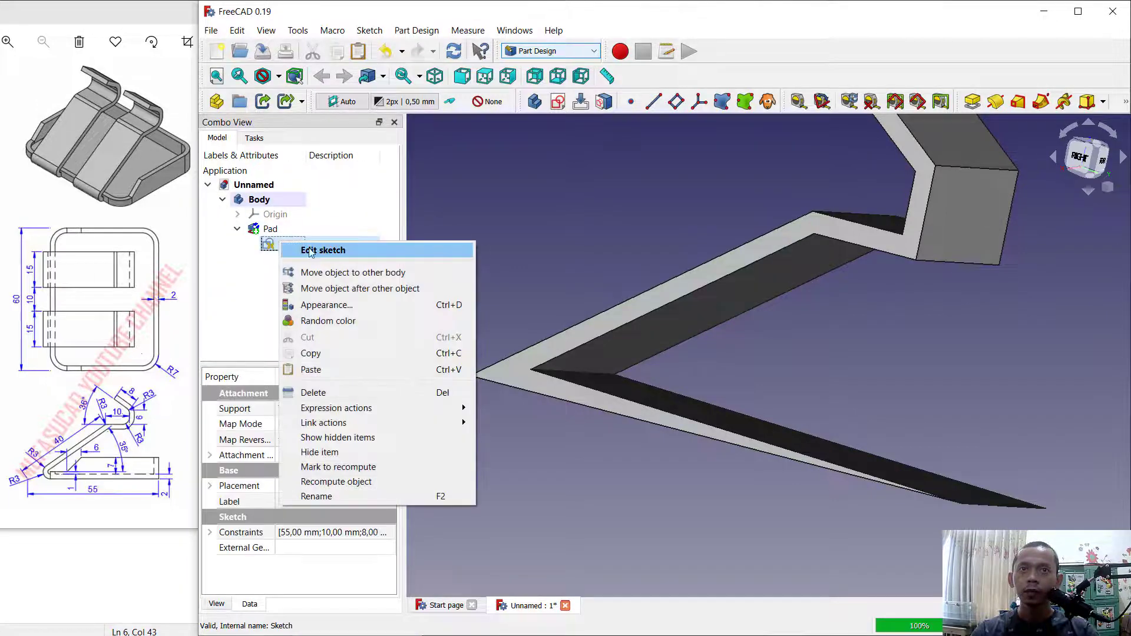
left_click(316, 251)
scroll(880, 448, "up", 10)
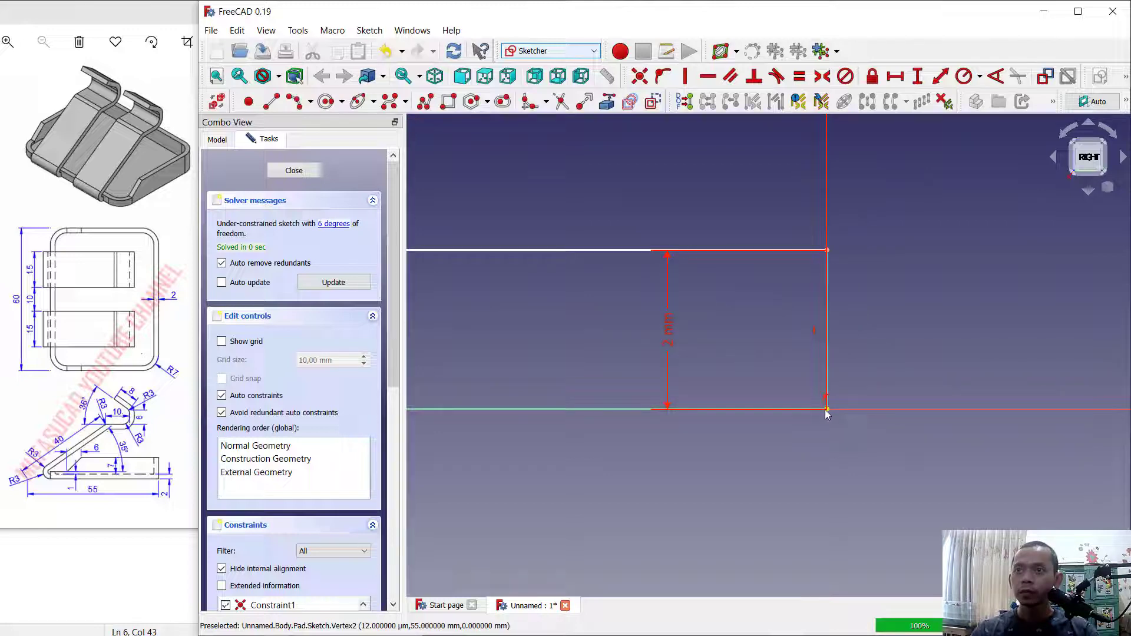
left_click(827, 410)
left_click_drag(840, 290, 779, 337)
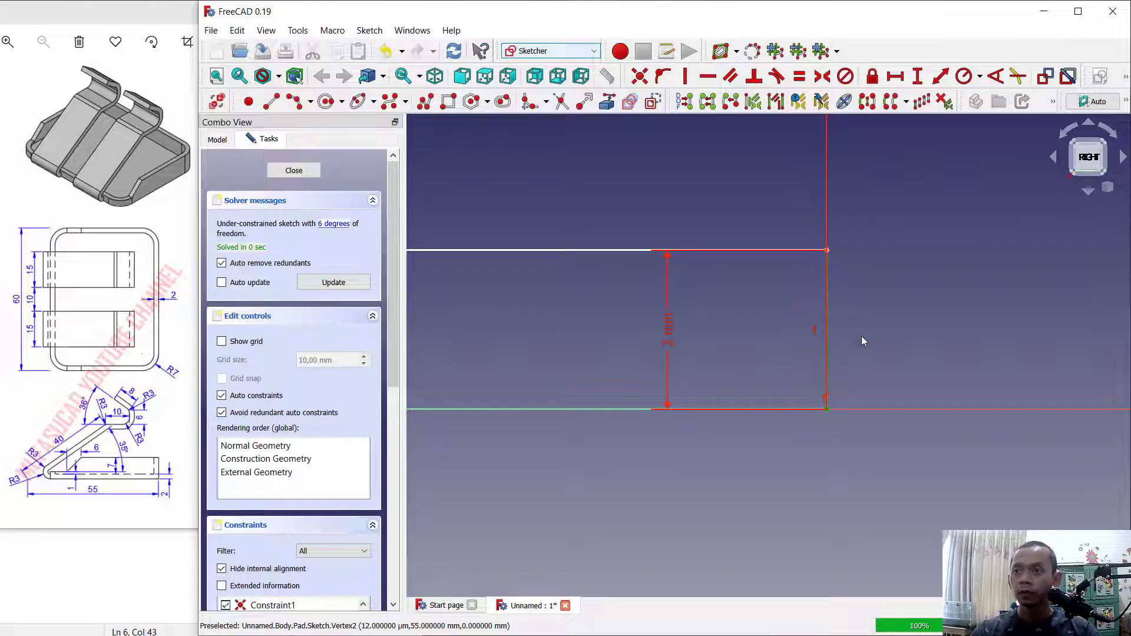
key("Delete")
left_click_drag(875, 323, 803, 276)
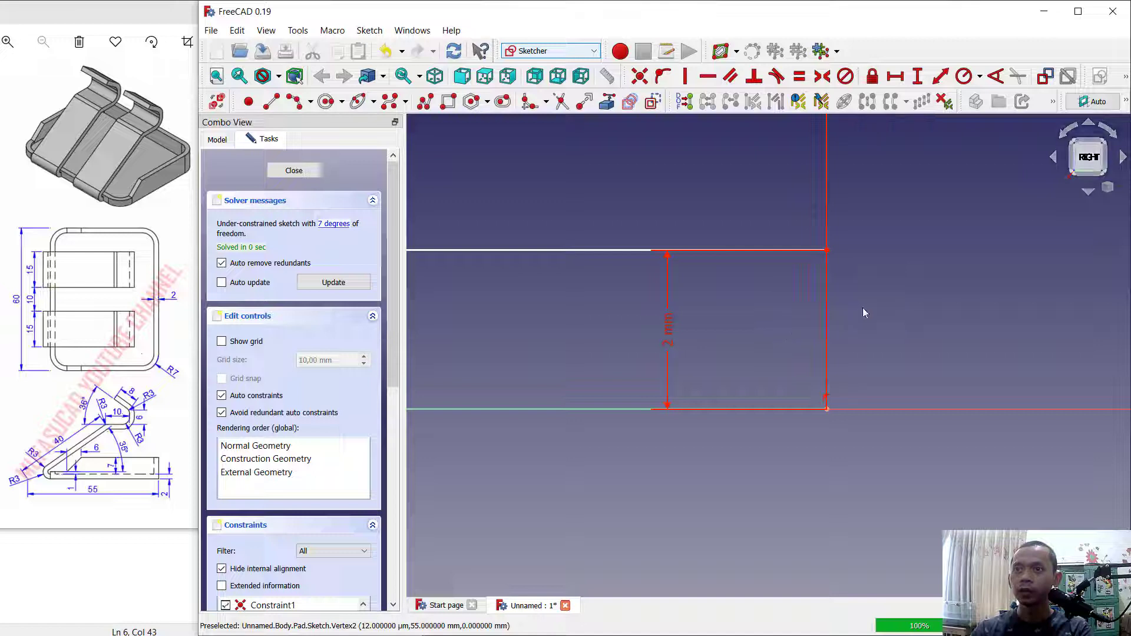
key("Delete")
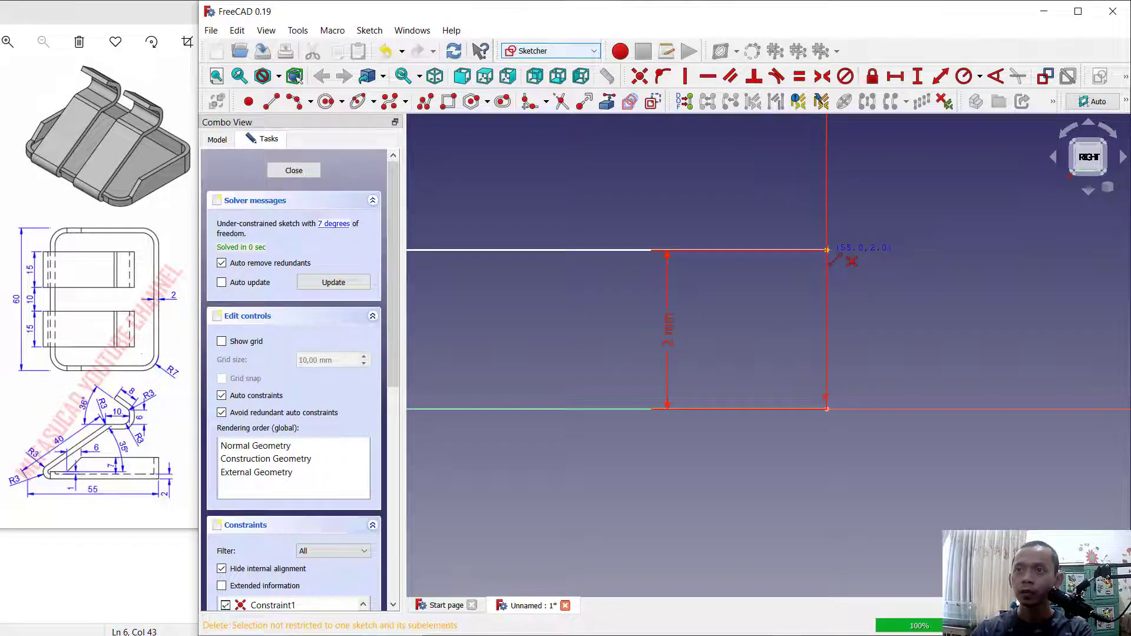
left_click(827, 249)
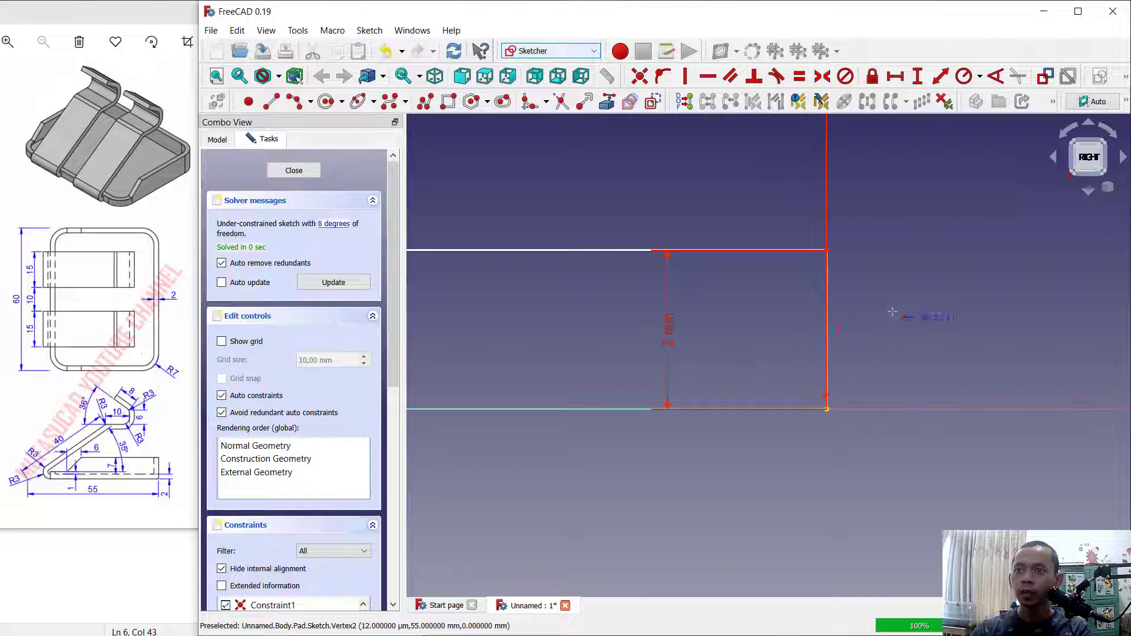
scroll(893, 312, "down", 3)
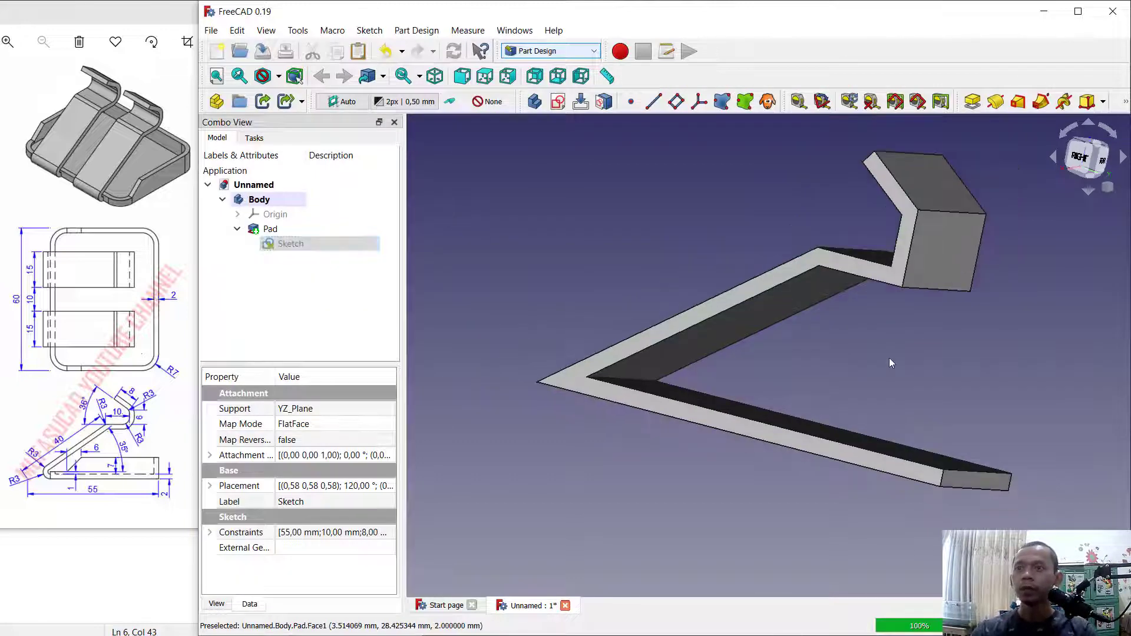
Step: Fillet the inner edge of the sharp bend between the base and the long incline with a 1 mm radius
middle_click_drag(938, 412, 939, 345)
scroll(581, 405, "down", 3)
scroll(642, 383, "up", 8)
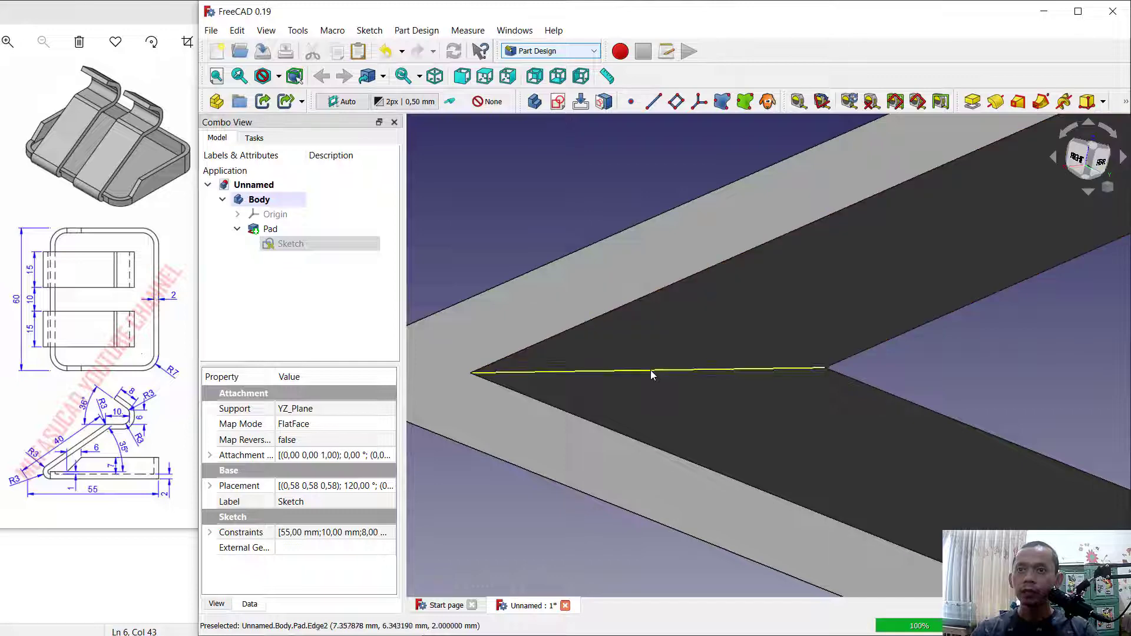
left_click(652, 376)
scroll(783, 353, "down", 5)
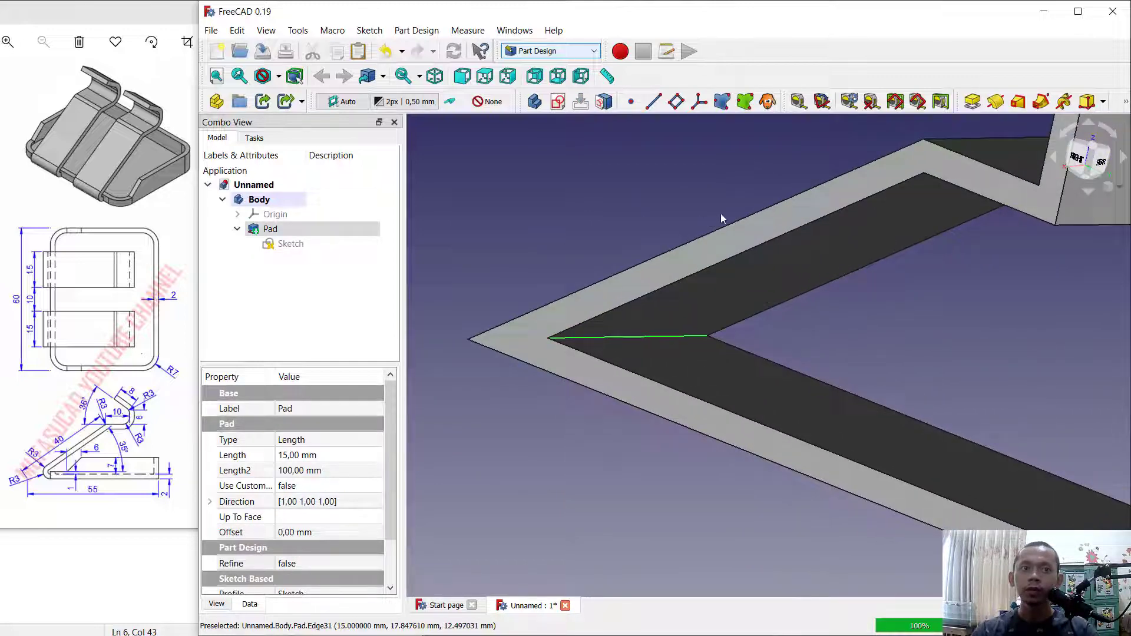
left_click(1126, 102)
left_click(1105, 145)
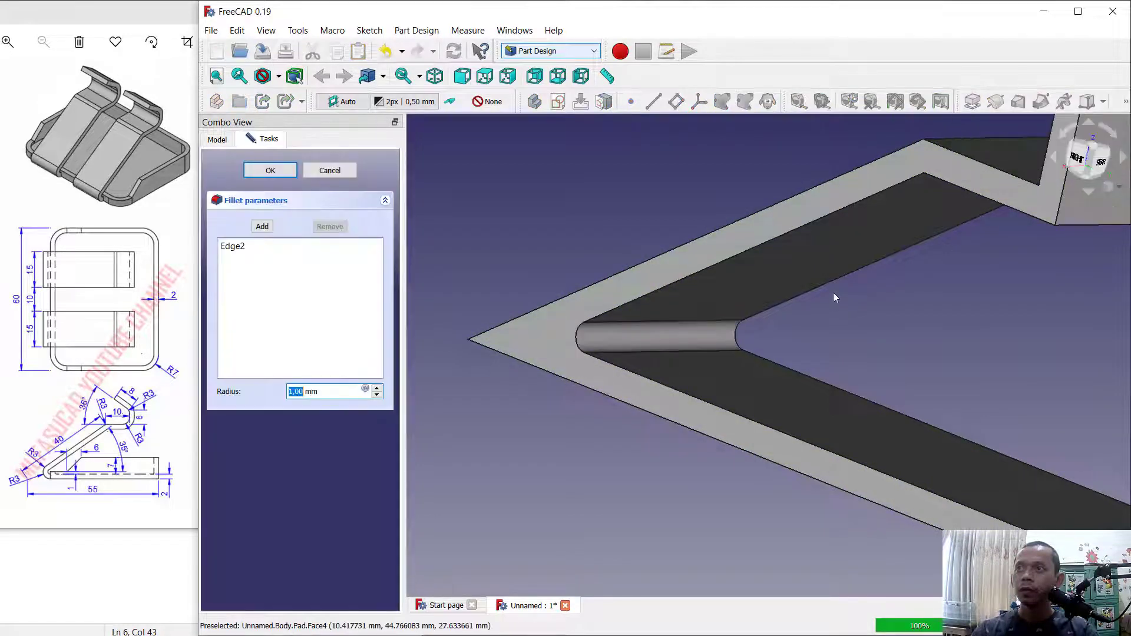
left_click(284, 175)
Step: Fillet the outer edge of the sharp base bend and the hook's two inner bend edges with a 3 mm radius
middle_click_drag(637, 294, 737, 369)
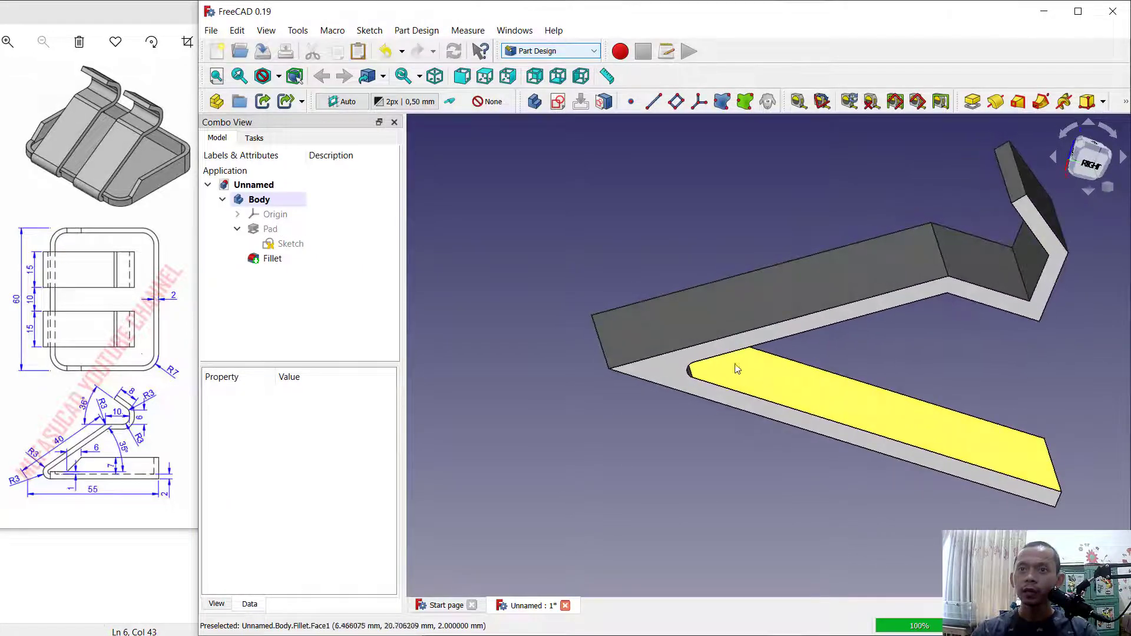
left_click(605, 348)
middle_click_drag(815, 298, 1018, 291)
scroll(1018, 295, "up", 3)
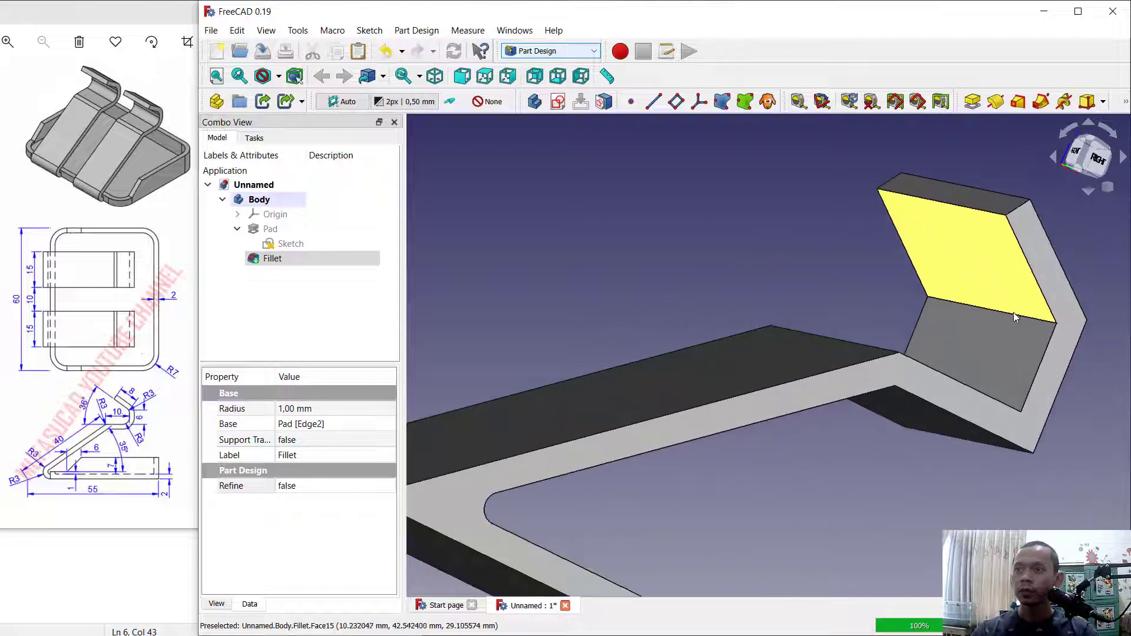
middle_click_drag(896, 303, 933, 377)
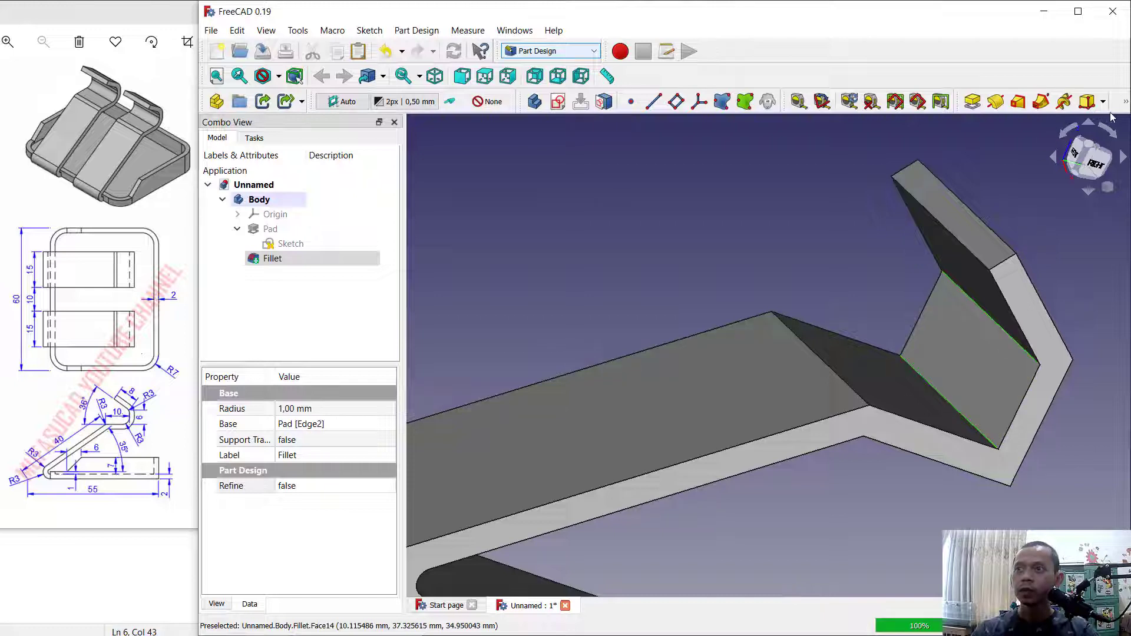
left_click(1126, 105)
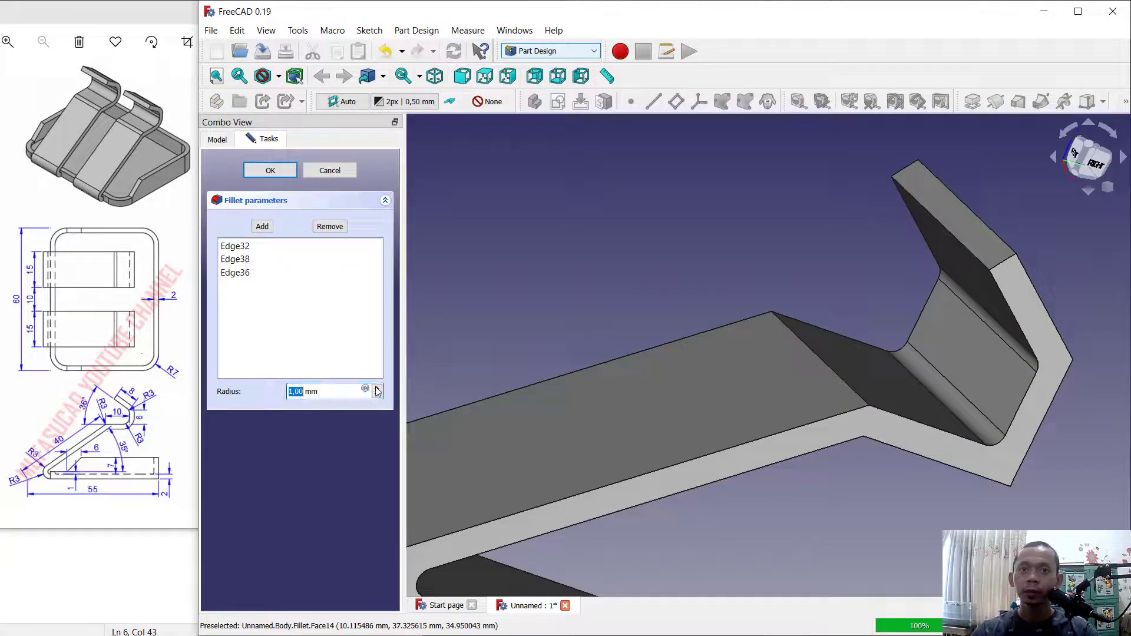
type("3")
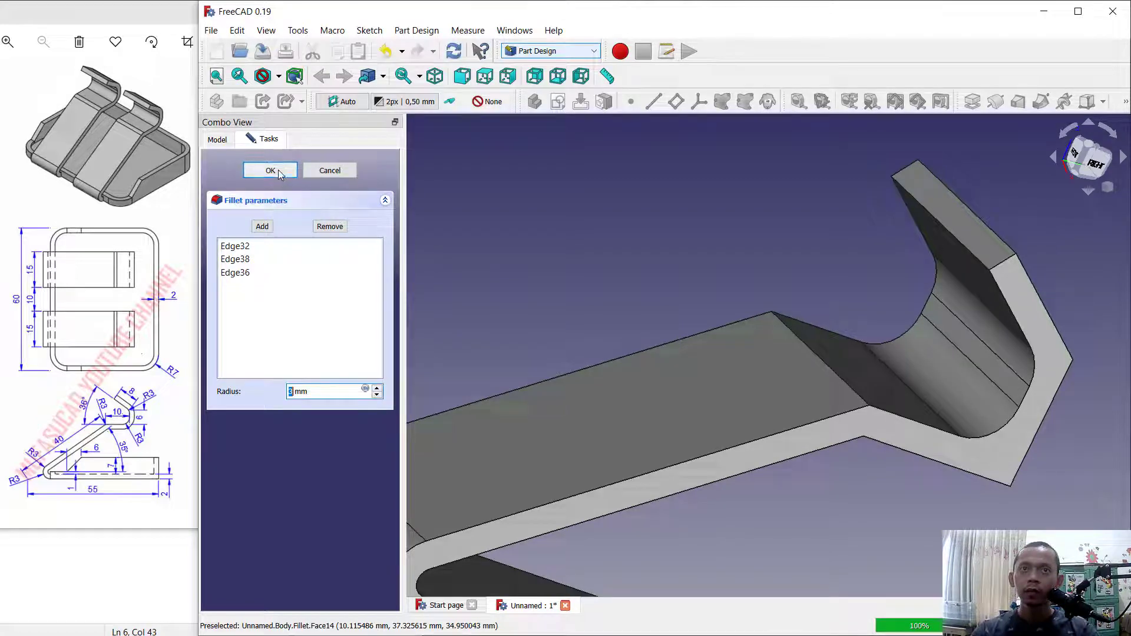
Step: Fillet the two outer bend edges of the hook with a 5 mm radius
middle_click_drag(738, 321, 773, 243)
middle_click_drag(900, 316, 656, 335)
middle_click_drag(783, 348, 697, 374)
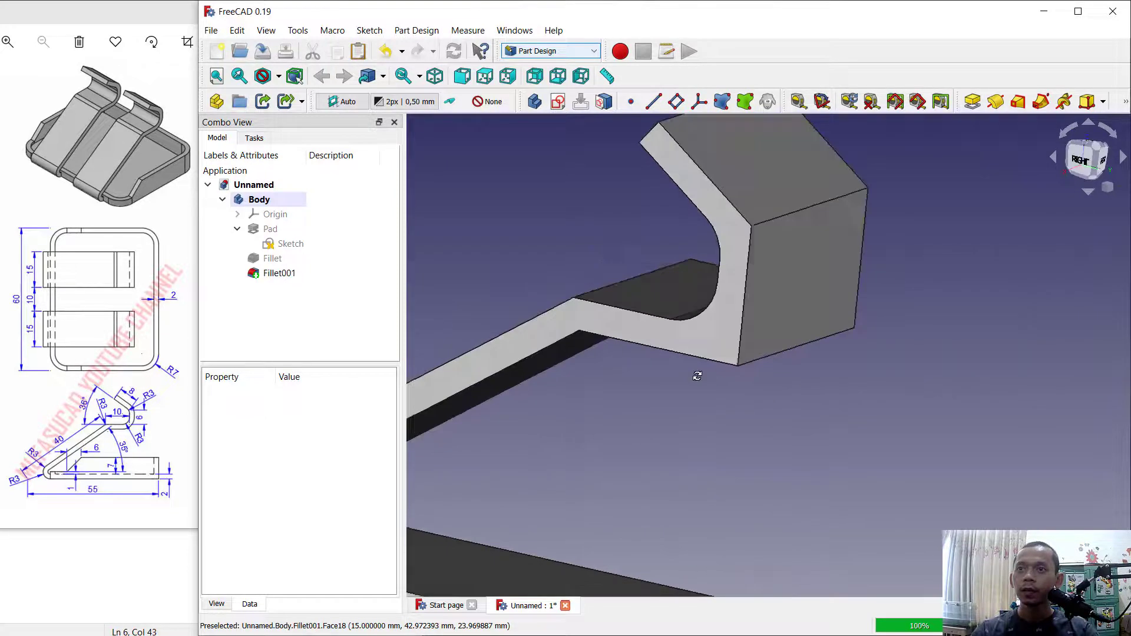
left_click(779, 353)
left_click(839, 205, "ctrl")
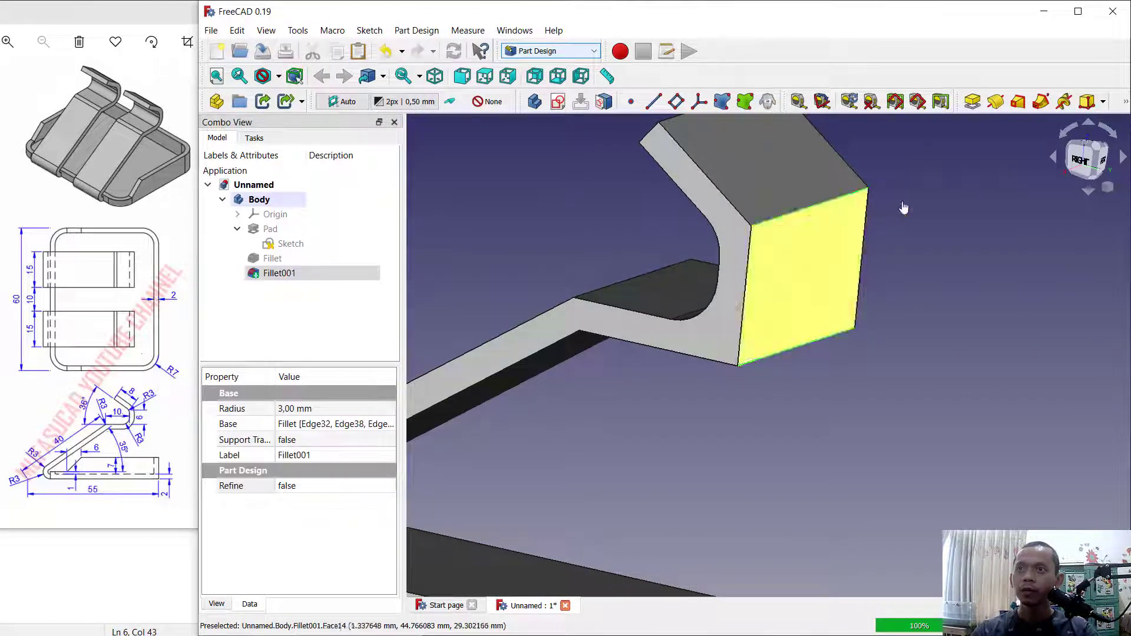
left_click(1126, 103)
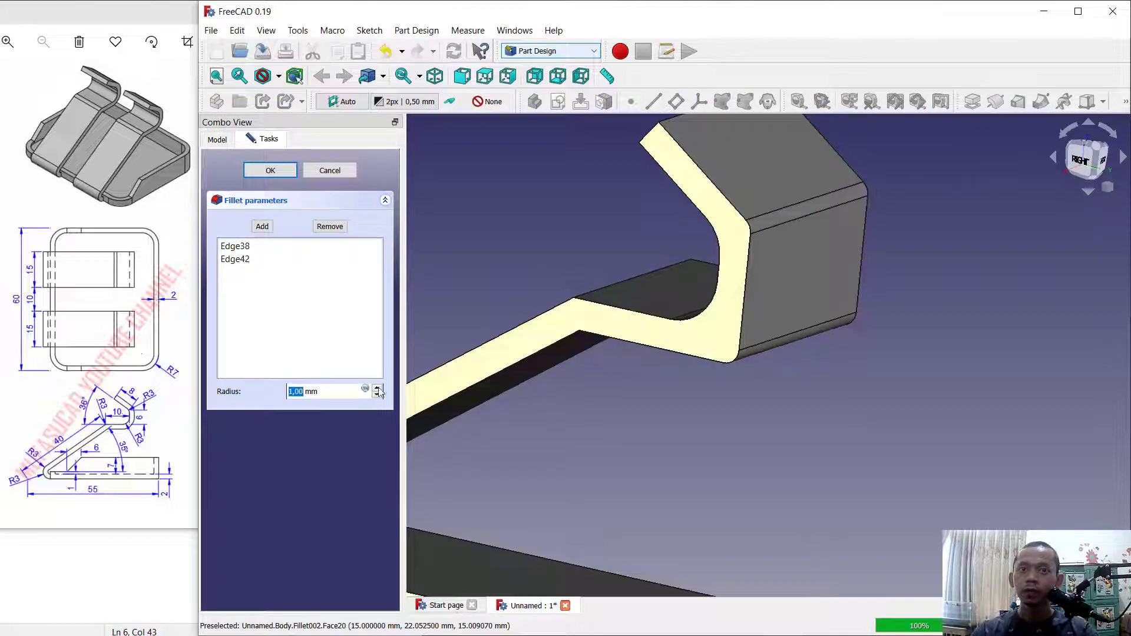
type("4")
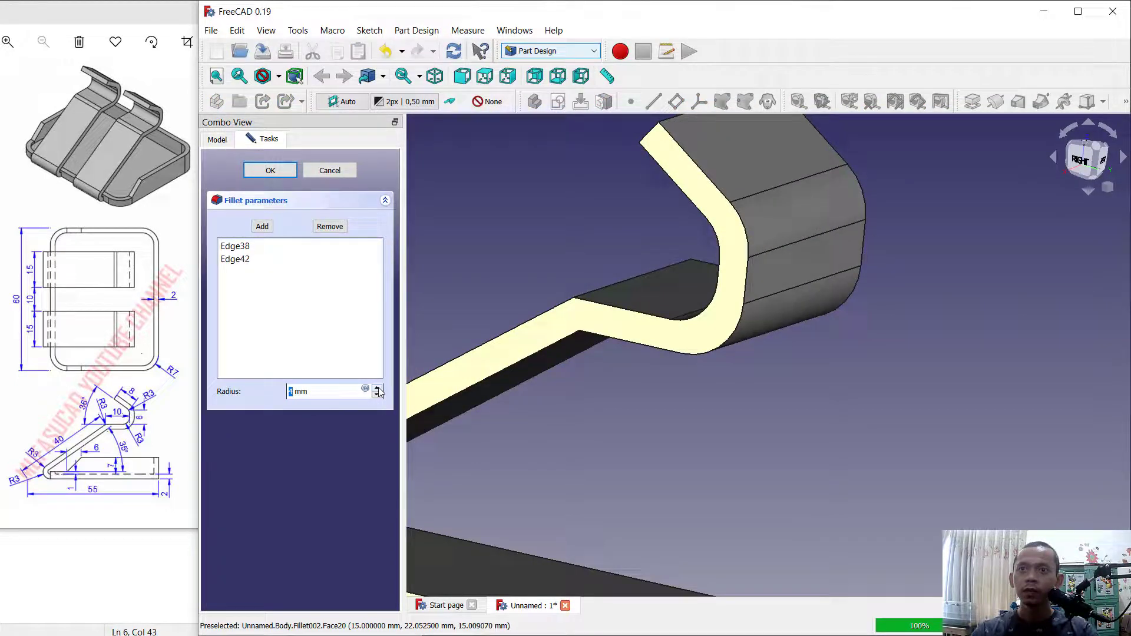
left_click(377, 389)
left_click(275, 175)
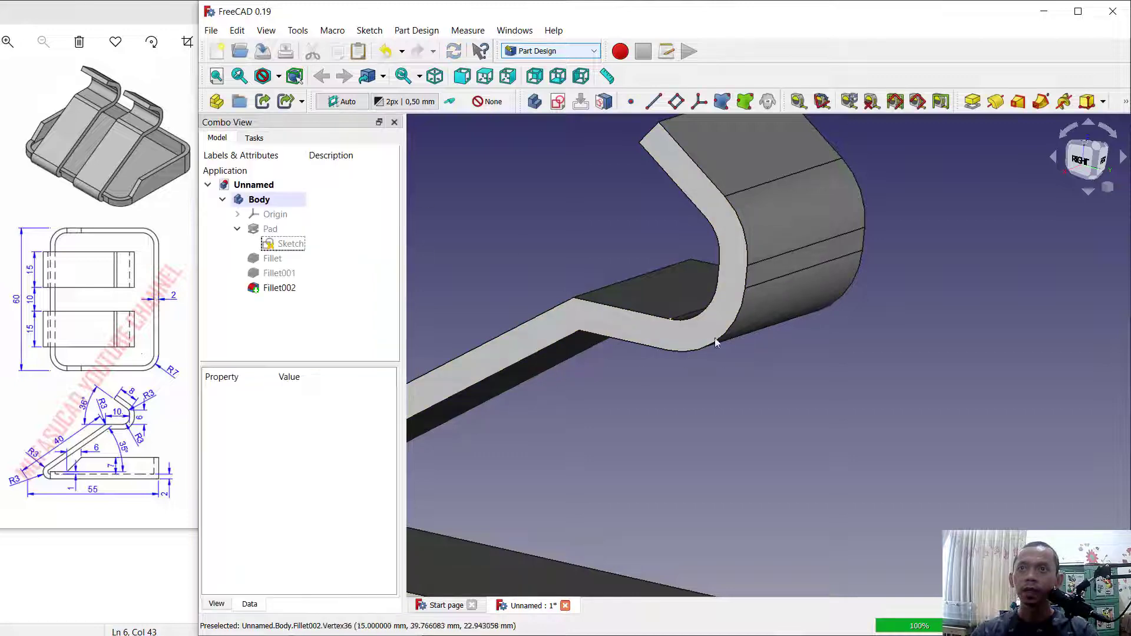
Step: Start a sketch on the clip's side face and project the base's long upper and lower edges as external geometry
scroll(715, 338, "down", 3)
middle_click_drag(671, 456, 774, 494)
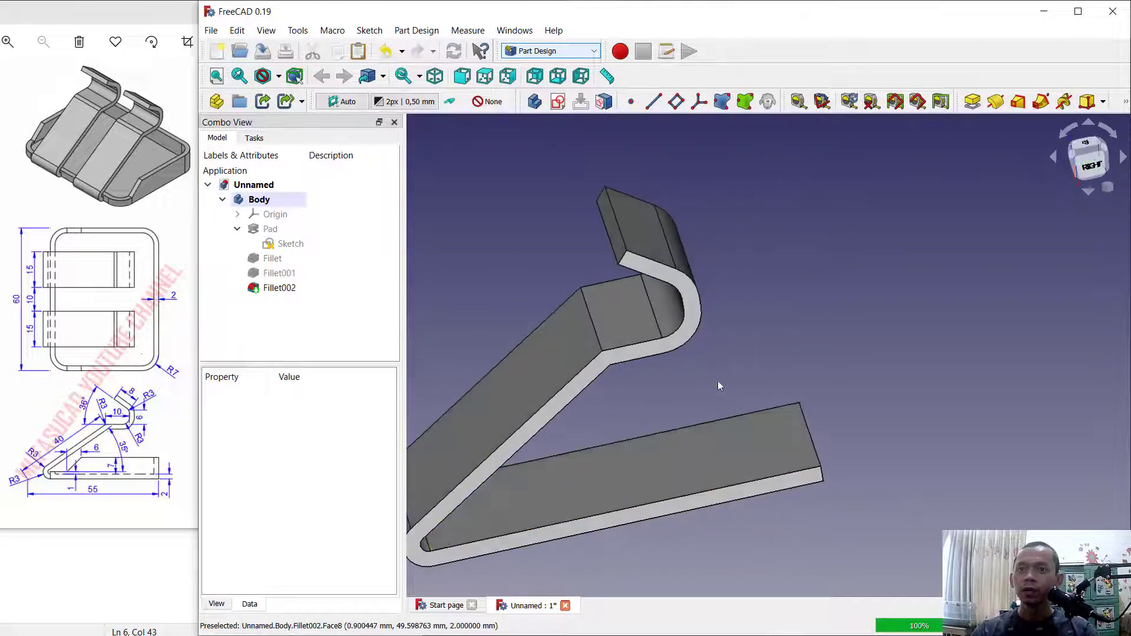
middle_click_drag(716, 383, 809, 330)
left_click(821, 446)
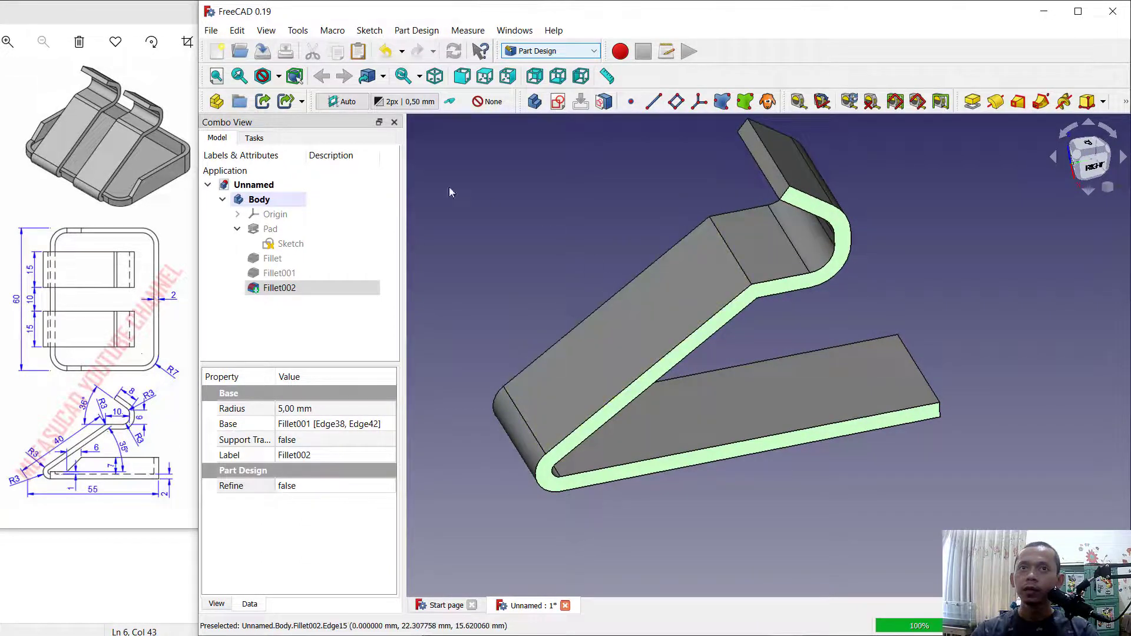
left_click(256, 139)
left_click(251, 183)
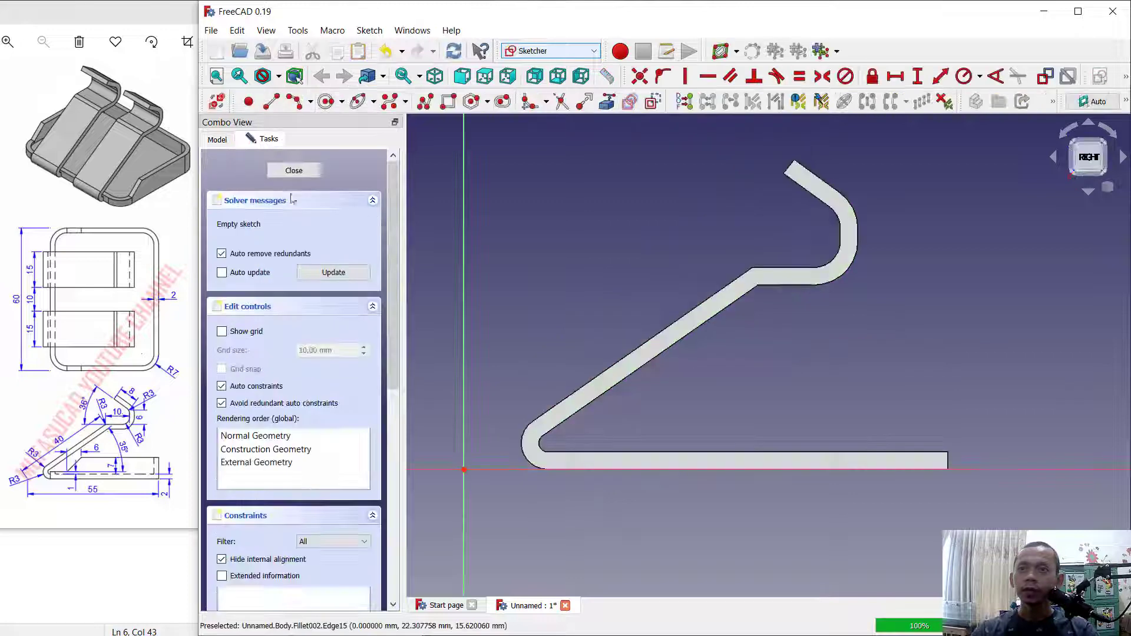
left_click(607, 101)
scroll(731, 461, "up", 2)
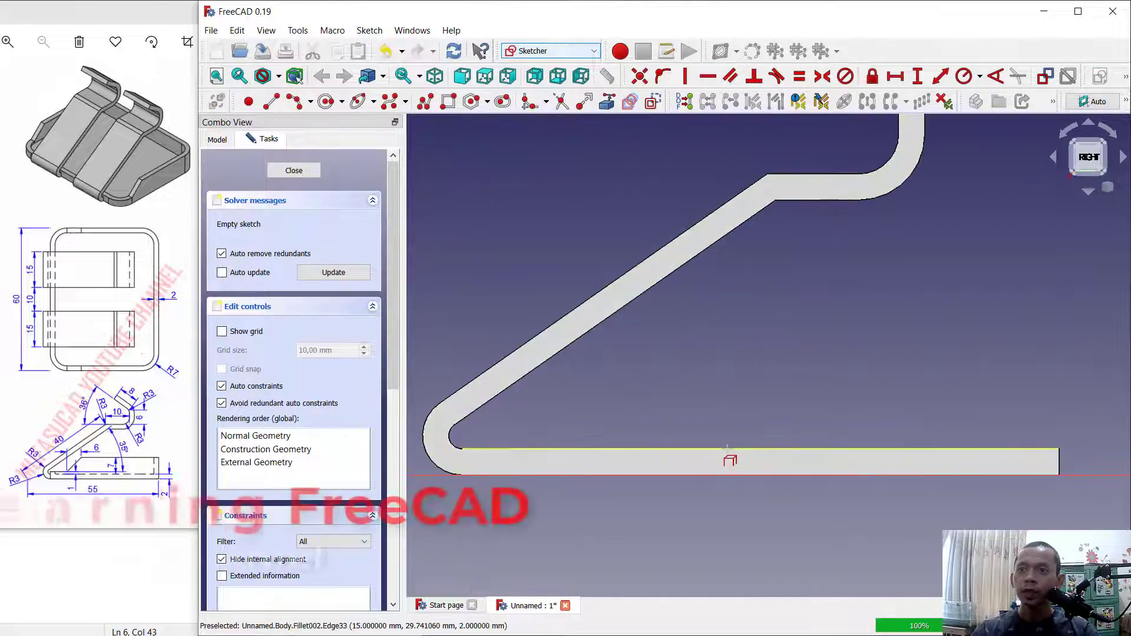
left_click(727, 449)
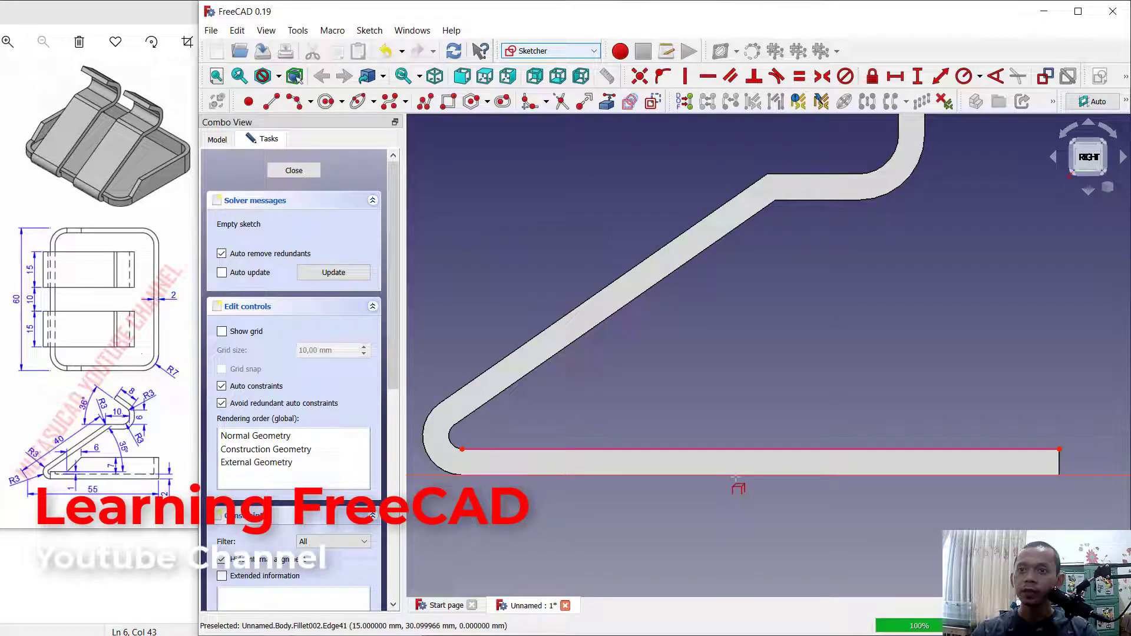
left_click(742, 482)
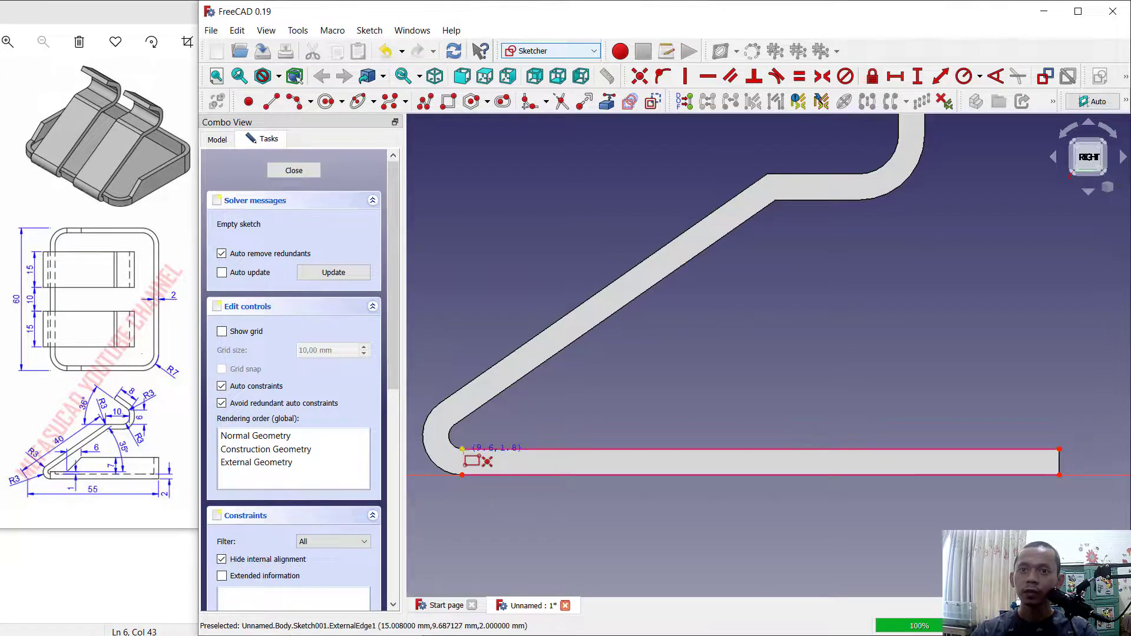
Step: Draw a rectangle over the base strip between the ends of the projected edges and pad it 10 mm
left_click(1060, 475)
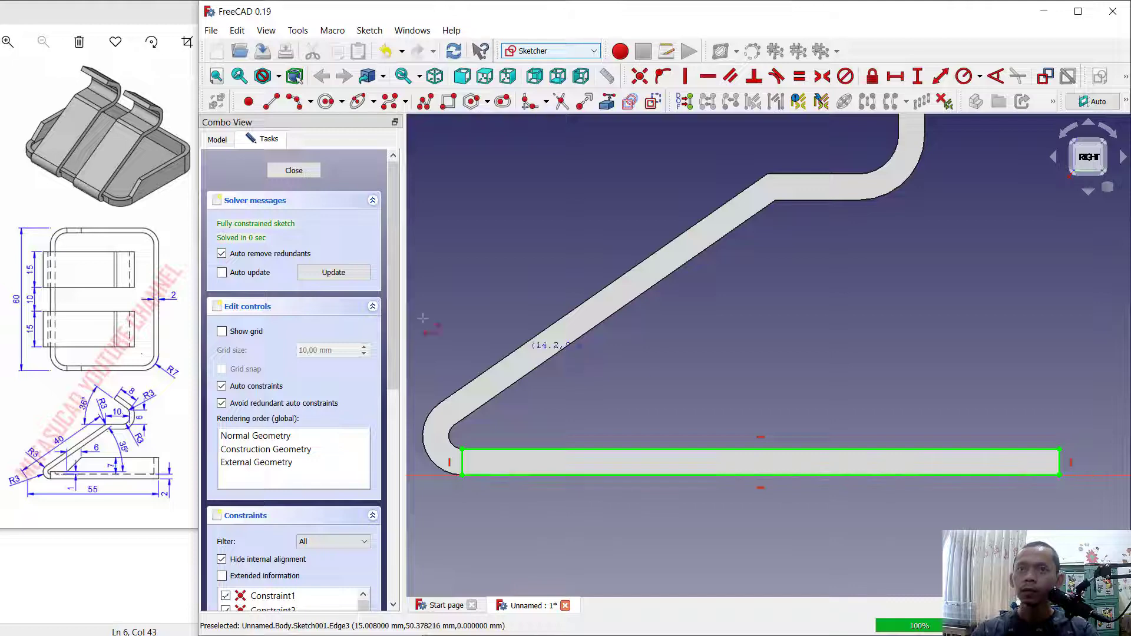
left_click(294, 171)
left_click(972, 102)
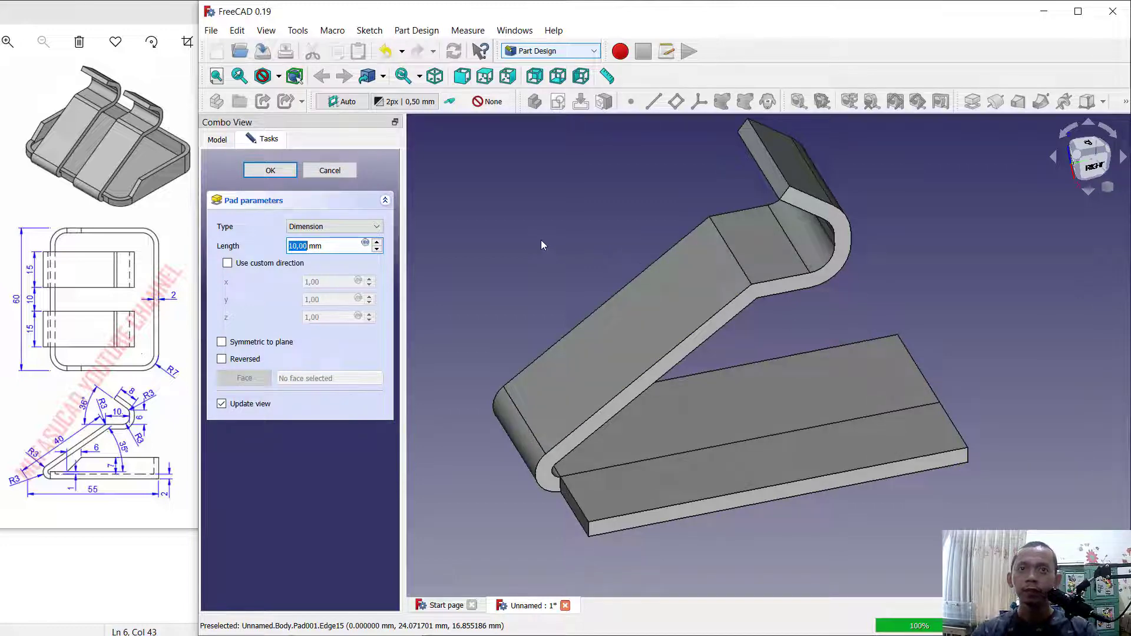
left_click(274, 171)
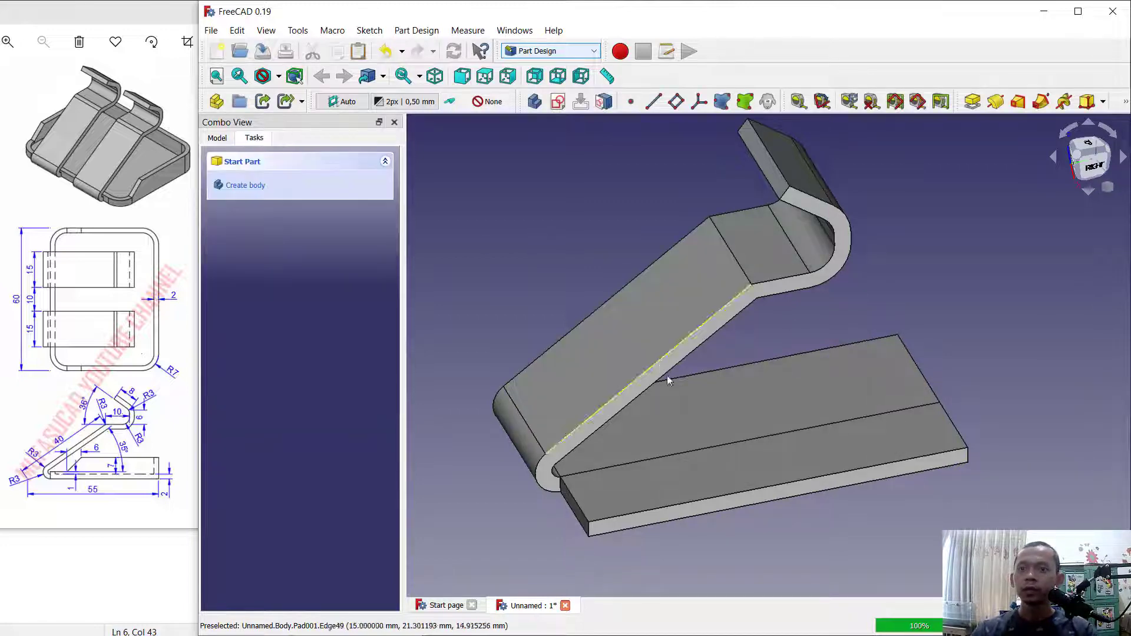
Step: Start a sketch on the clip's opposite side face and project the base's two long edges as external geometry
middle_click_drag(714, 498, 560, 449)
left_click(556, 453)
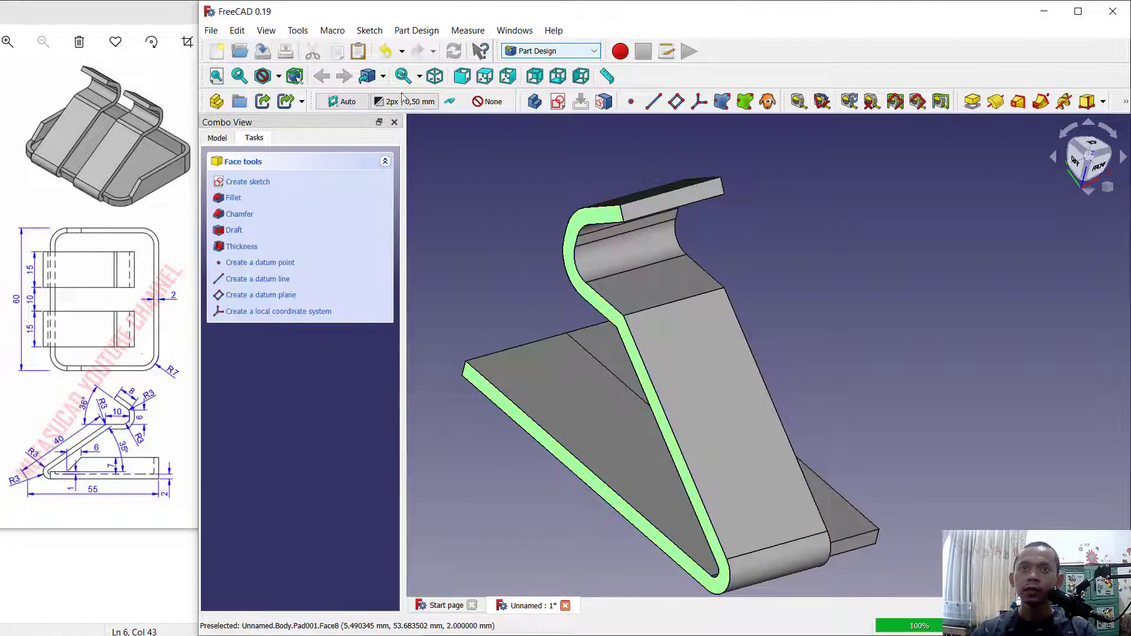
left_click(263, 182)
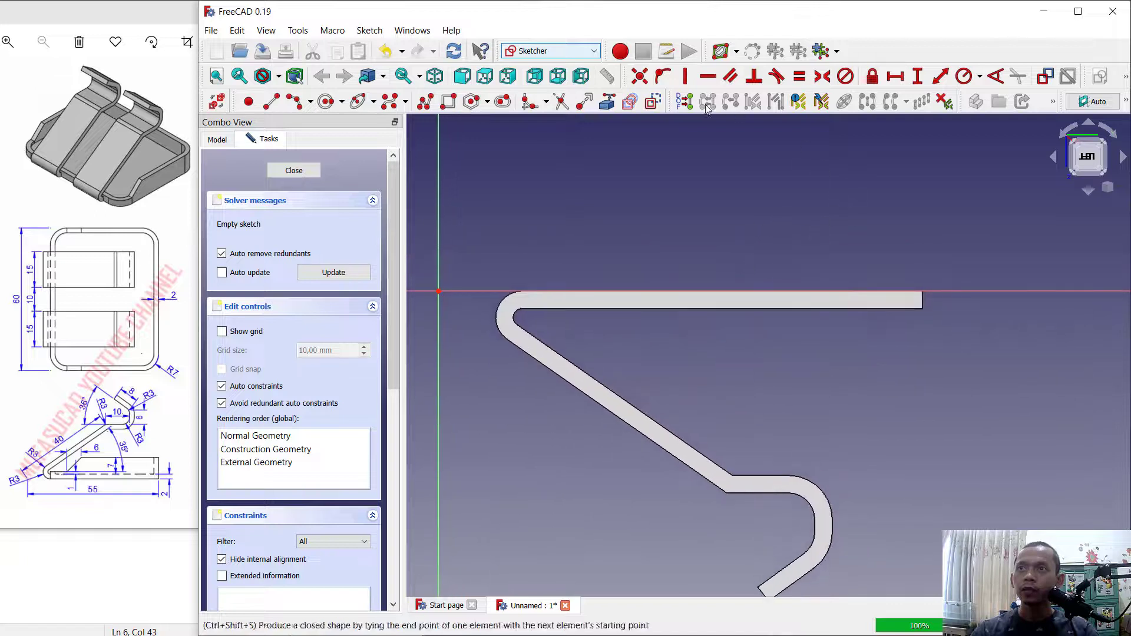
left_click(607, 101)
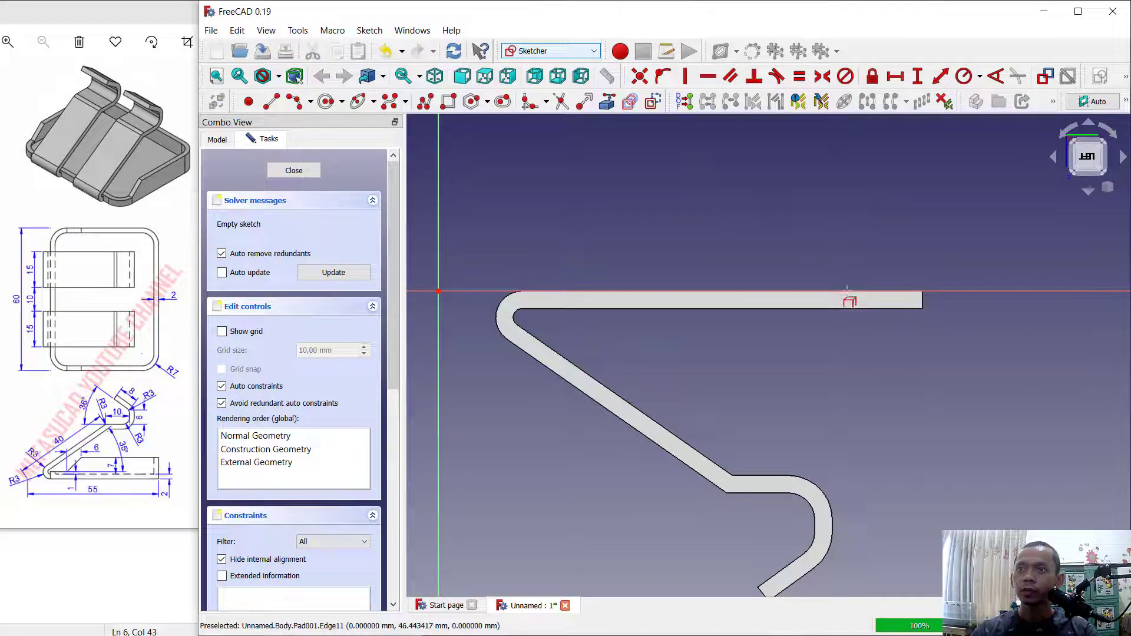
left_click(852, 291)
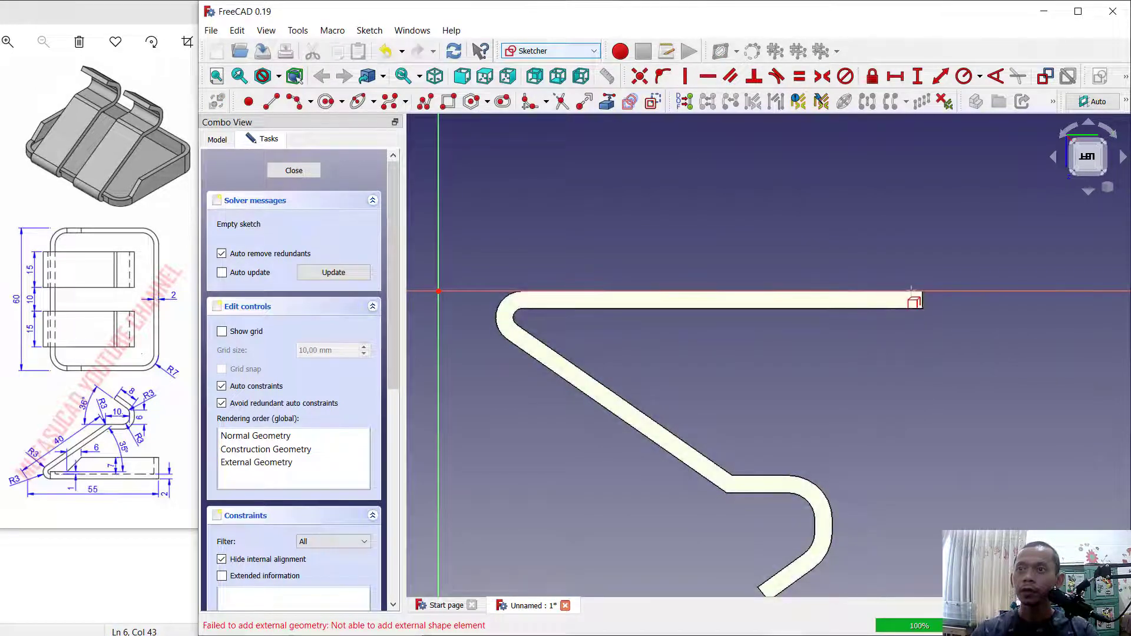
scroll(912, 290, "up", 2)
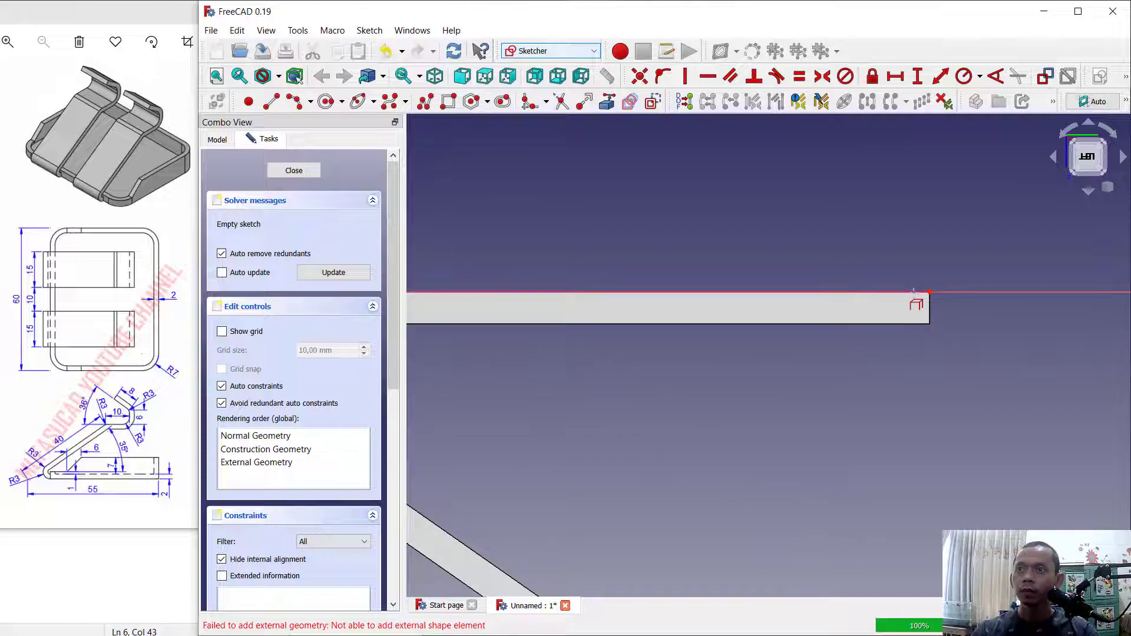
scroll(741, 234, "down", 1)
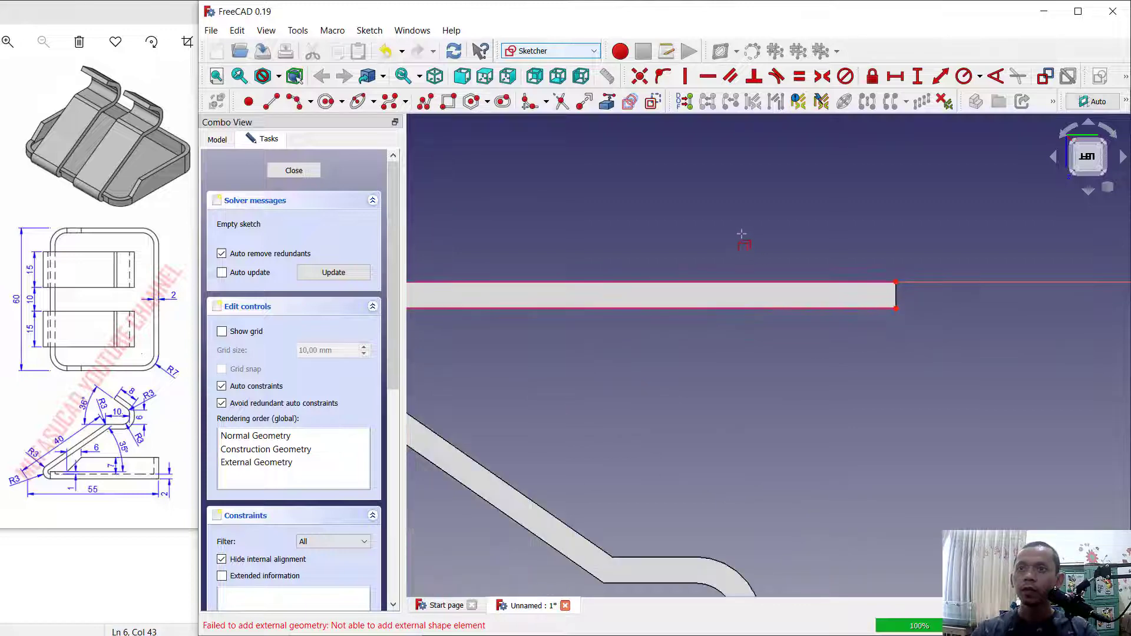
Step: Draw a rectangle over the base strip between the ends of the projected edges and pad it 5 mm
middle_click_drag(742, 234, 869, 242)
left_click(451, 103)
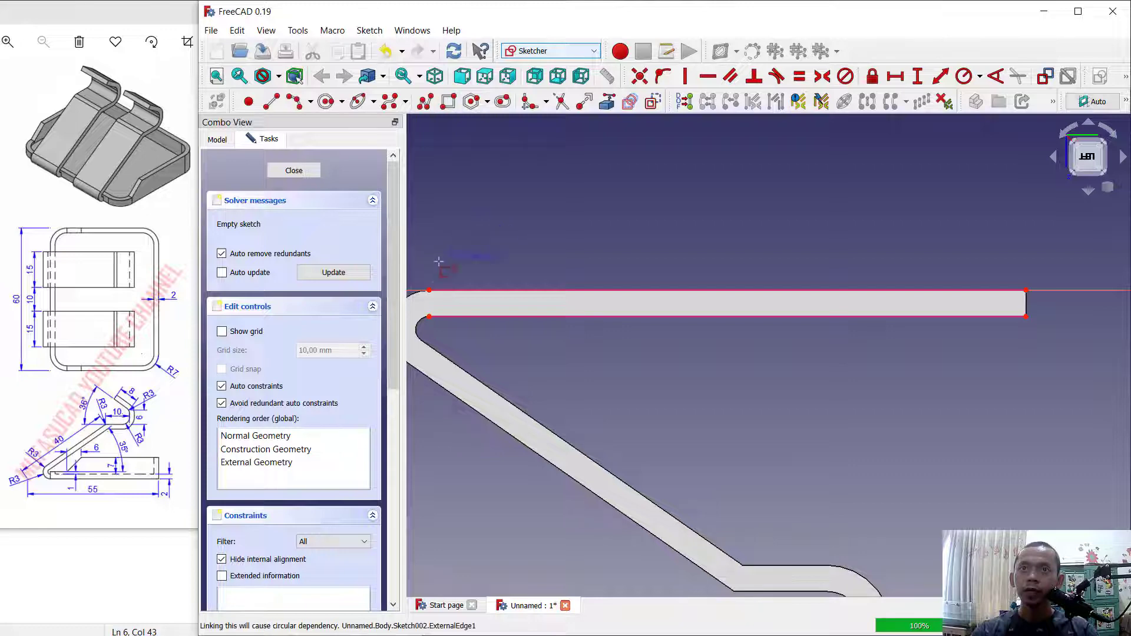
left_click(429, 290)
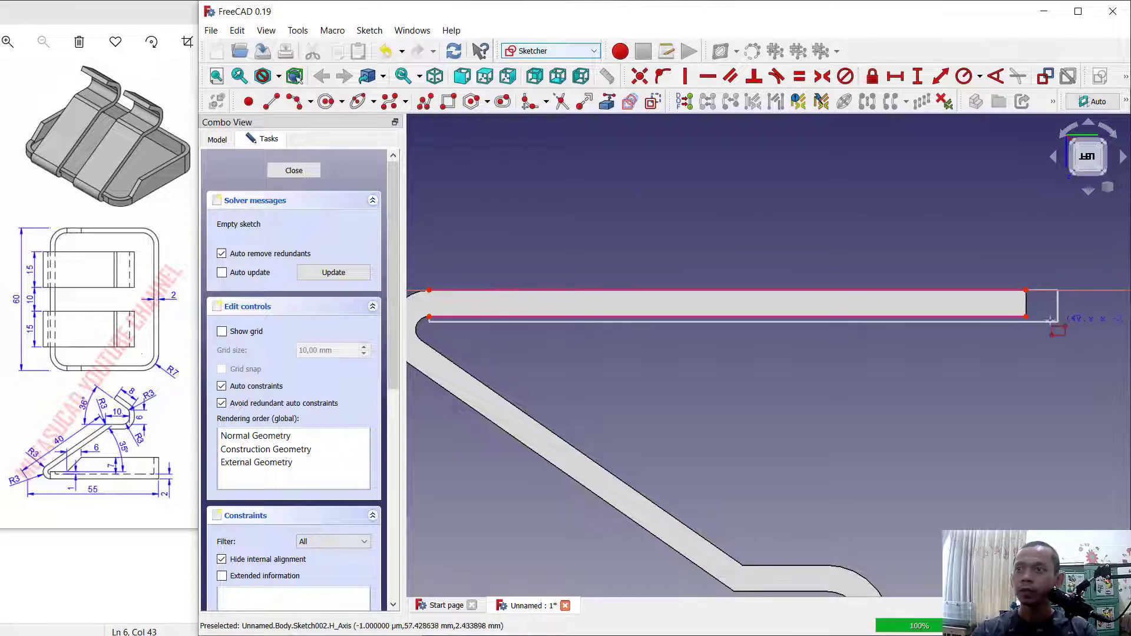
left_click(1026, 317)
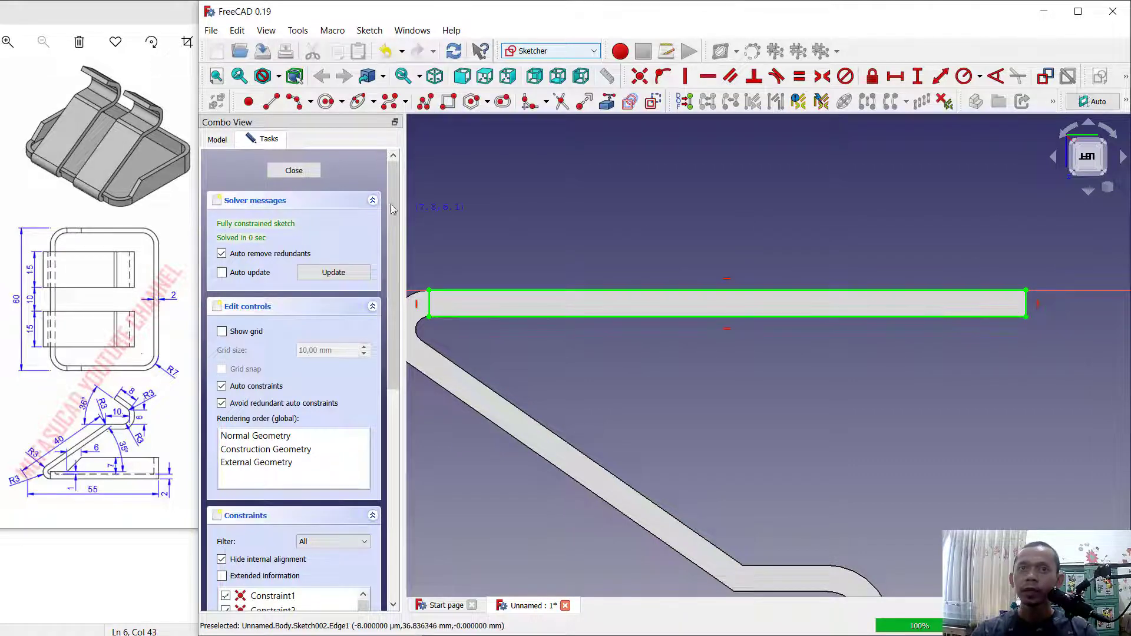
left_click(301, 172)
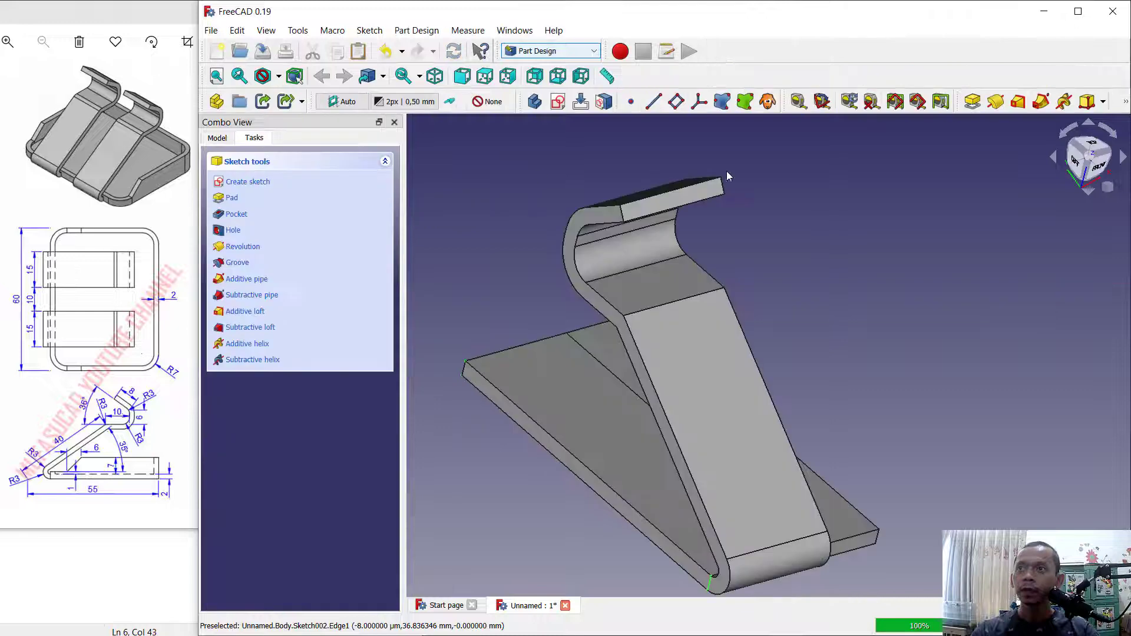
left_click(972, 102)
type("8")
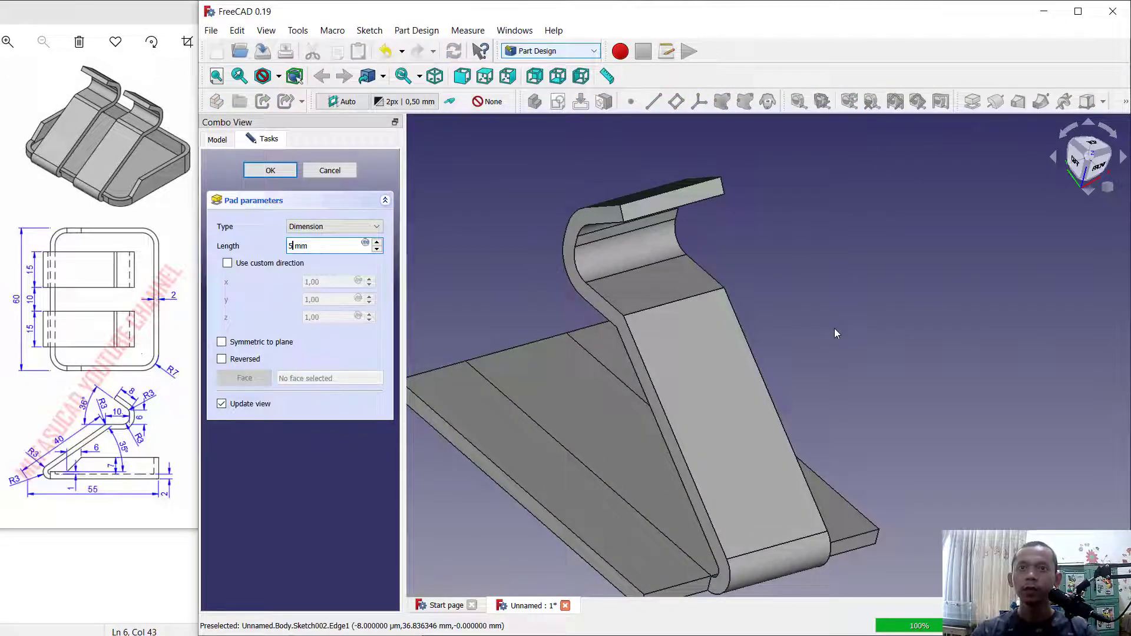
left_click(270, 170)
Step: Fillet the two outer vertical corner edges of the base's wider 10 mm extension with a 7 mm radius
middle_click_drag(544, 269, 812, 400)
scroll(812, 400, "up", 3)
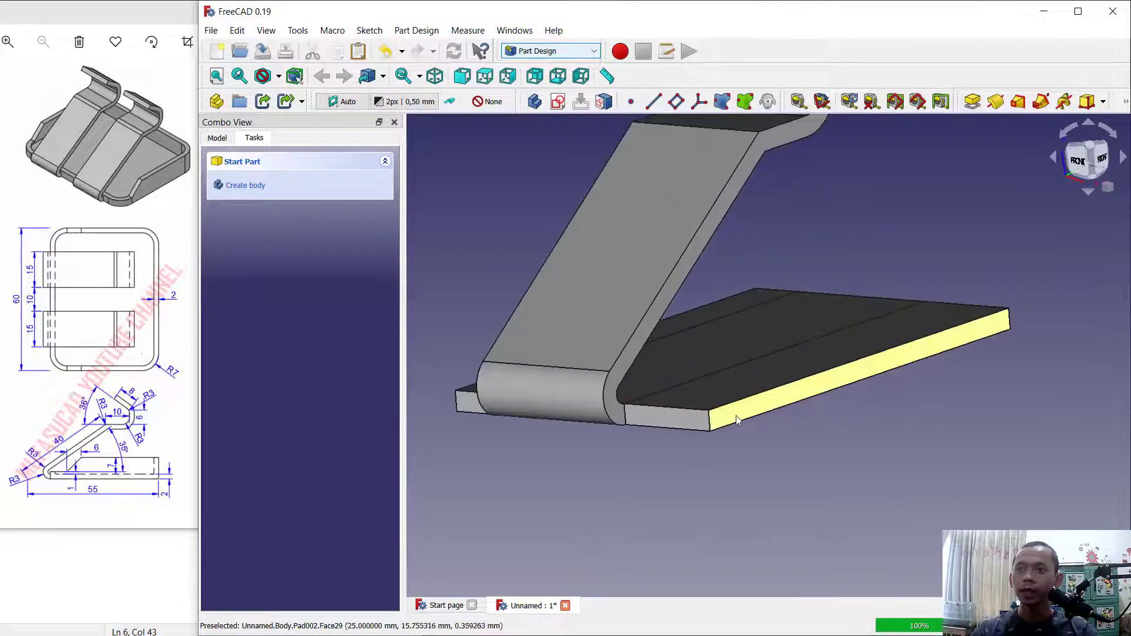
left_click(709, 422)
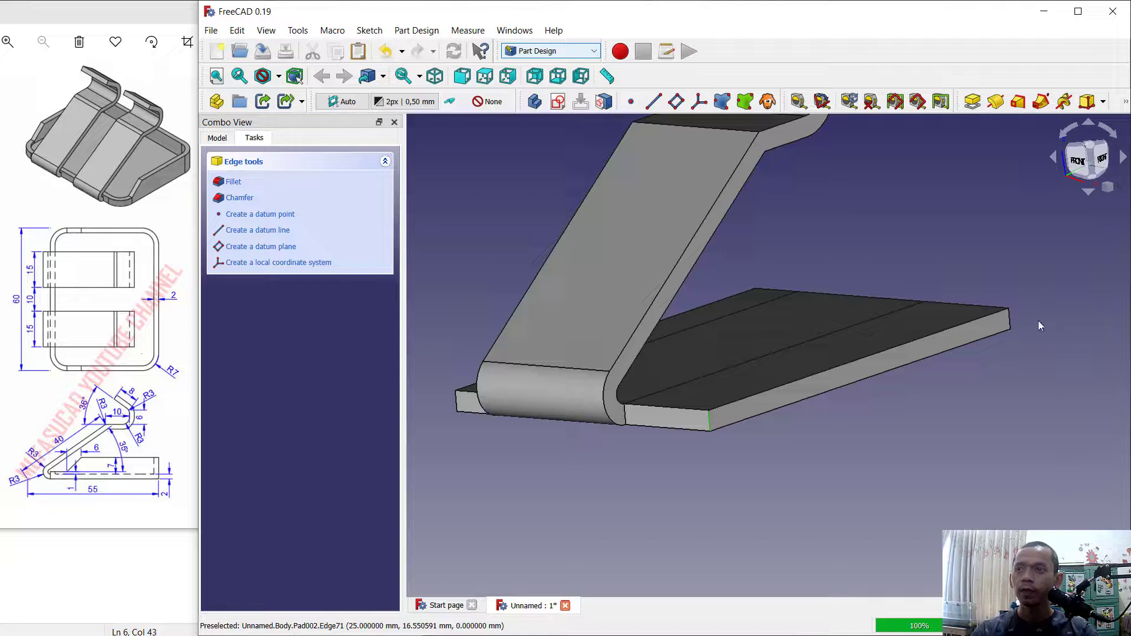
left_click(1125, 105)
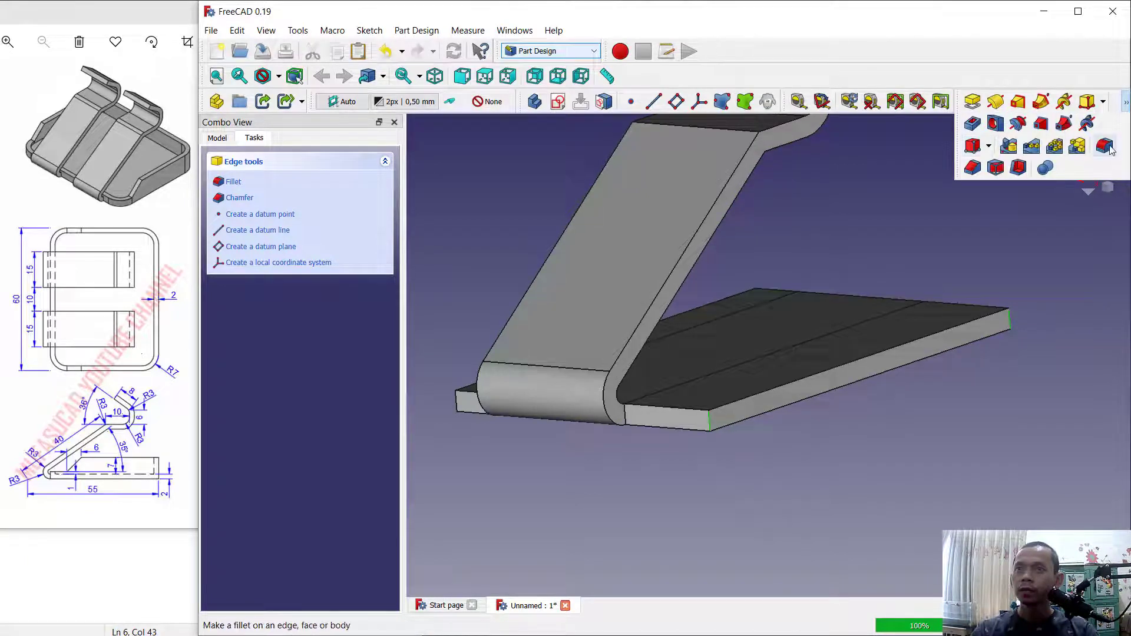
left_click(1097, 151)
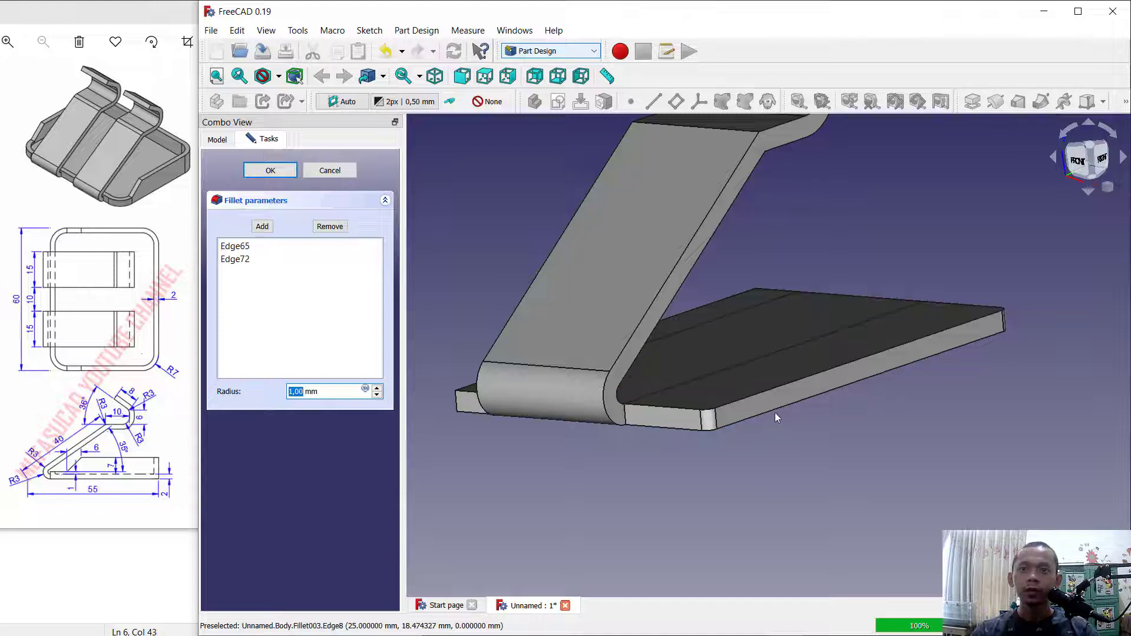
left_click(376, 388)
left_click(376, 388)
left_click(377, 387)
left_click(377, 387)
left_click(376, 387)
left_click(377, 387)
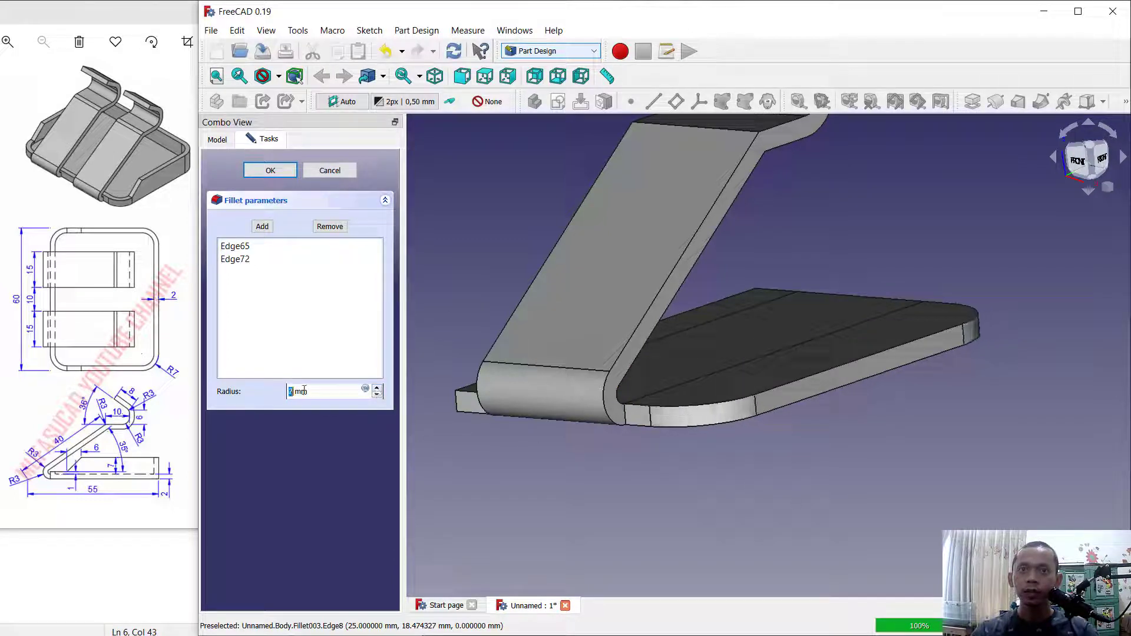
left_click(271, 171)
Step: Start a sketch on the floor's upper face and project both rounded corners and the narrow extension's two short end edges
middle_click_drag(568, 270, 896, 416)
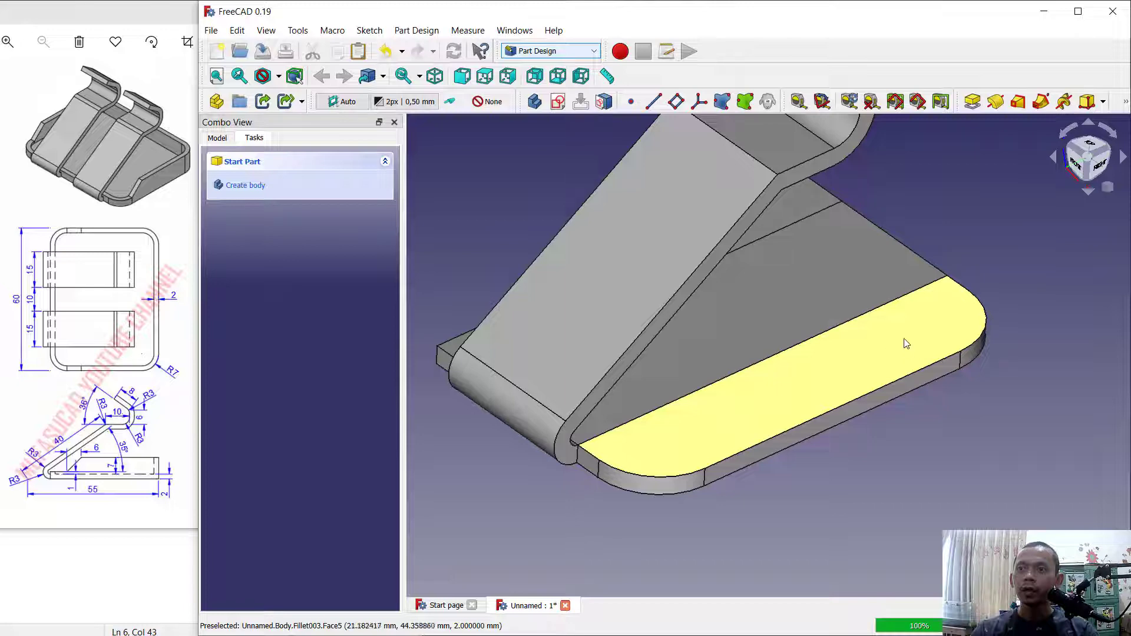
left_click(815, 286)
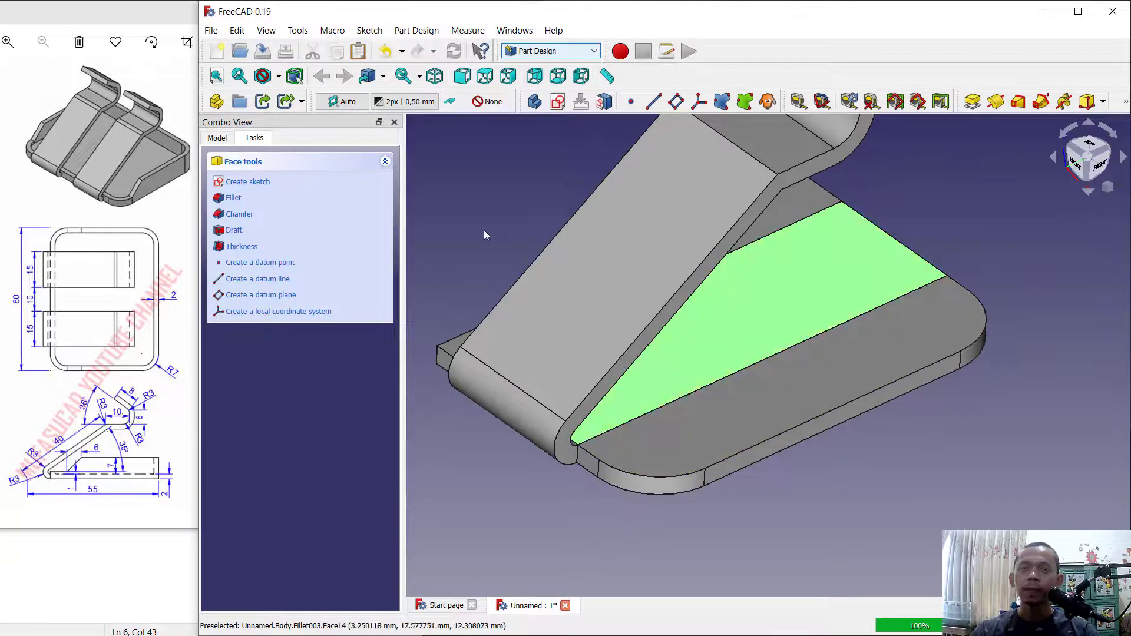
left_click(254, 185)
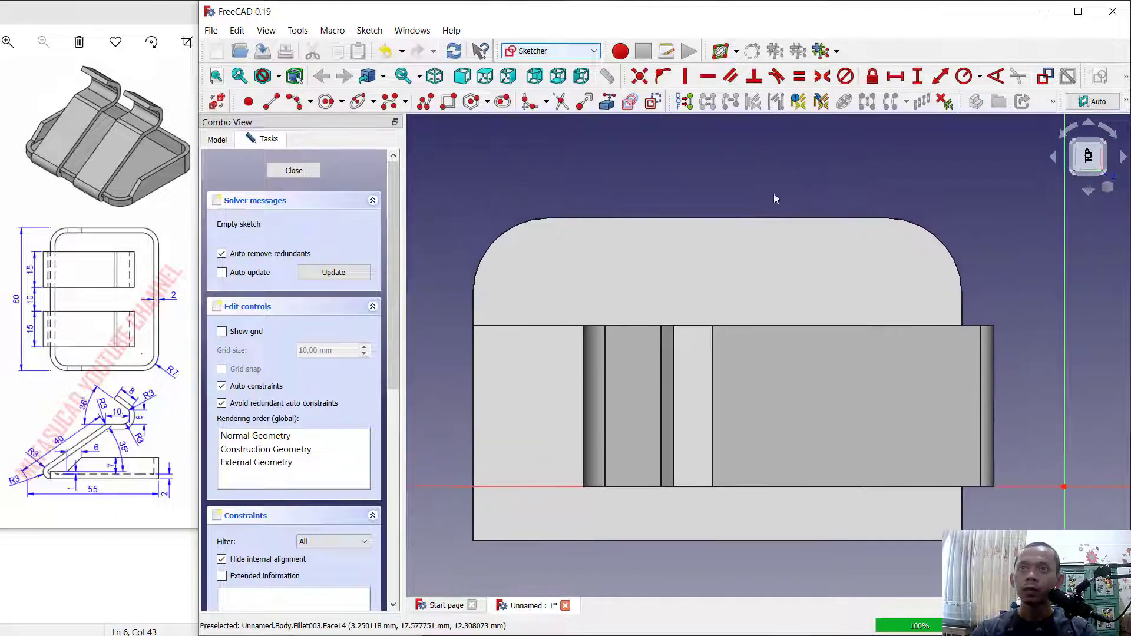
left_click(607, 102)
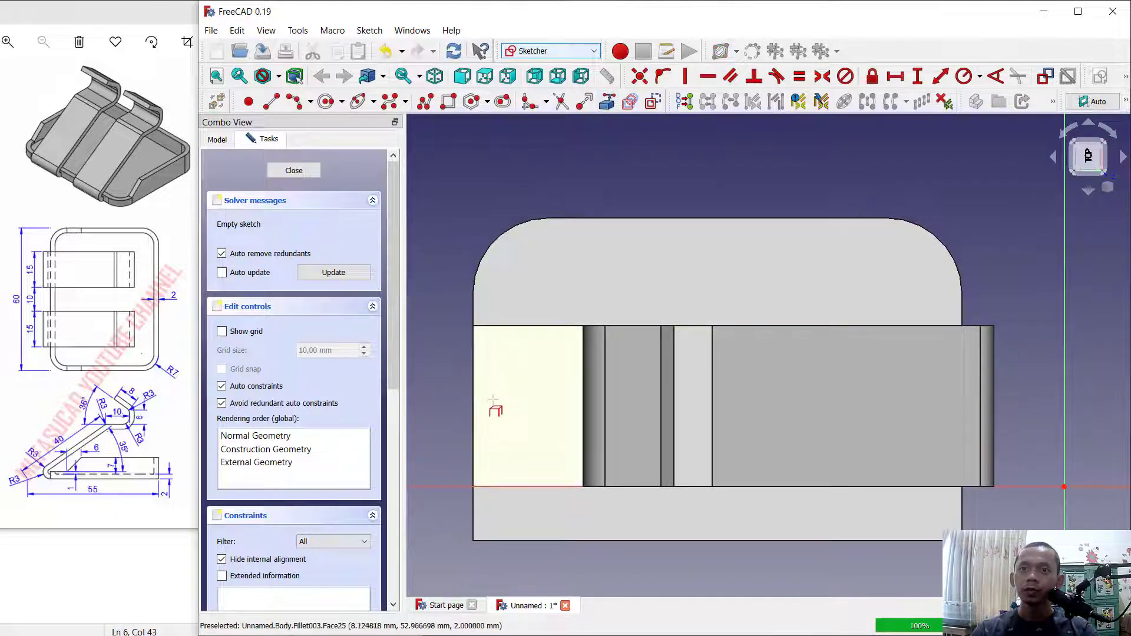
left_click(475, 520)
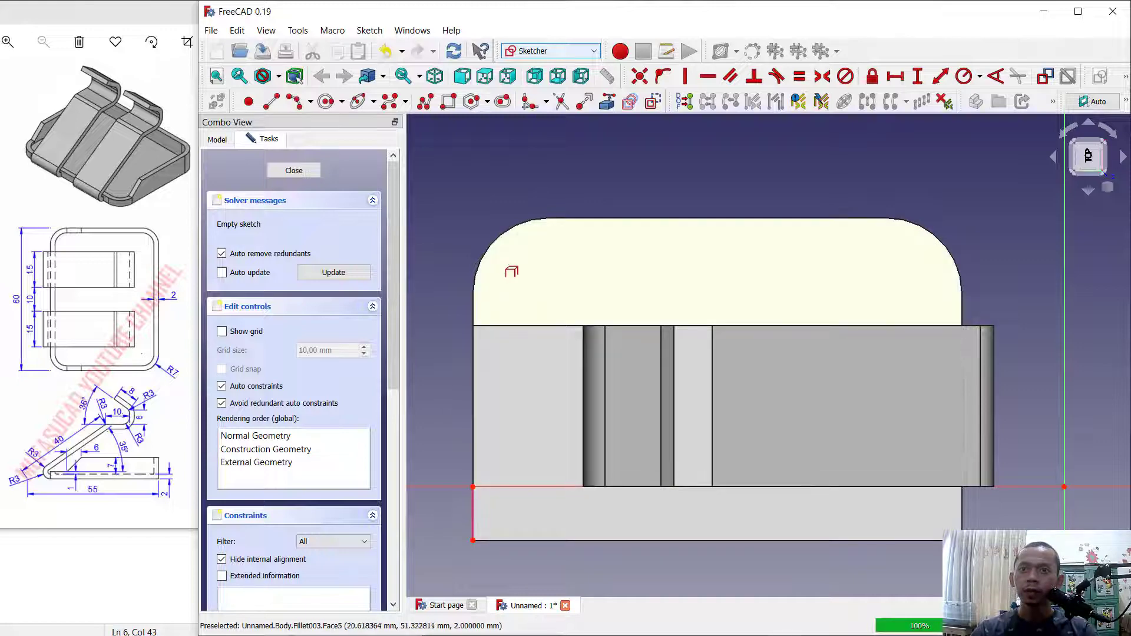
left_click(496, 238)
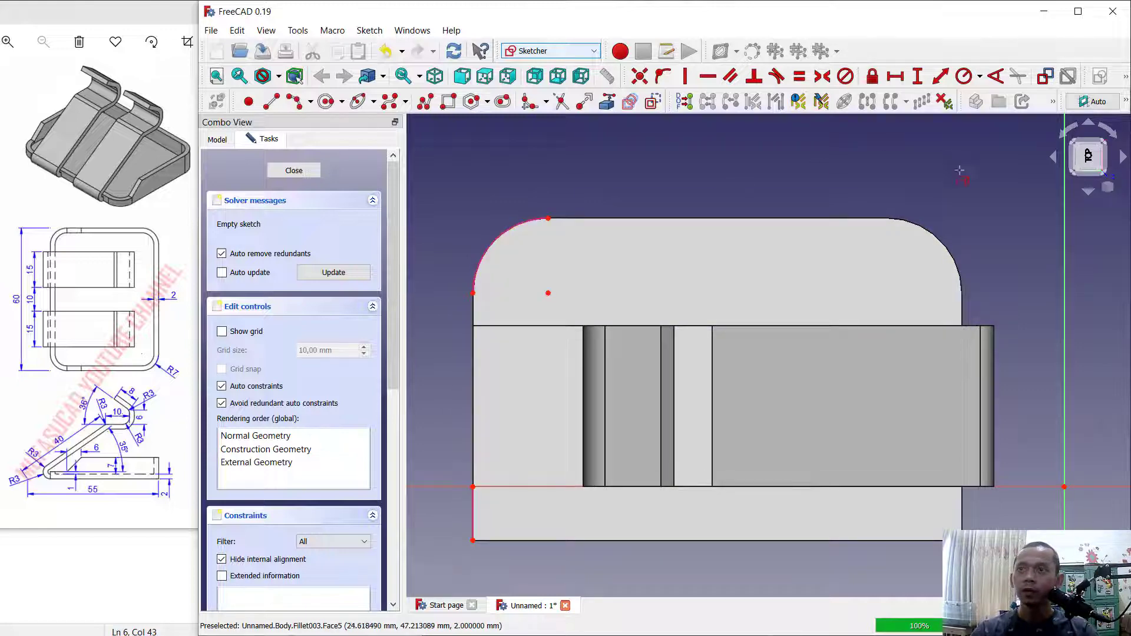
left_click(936, 237)
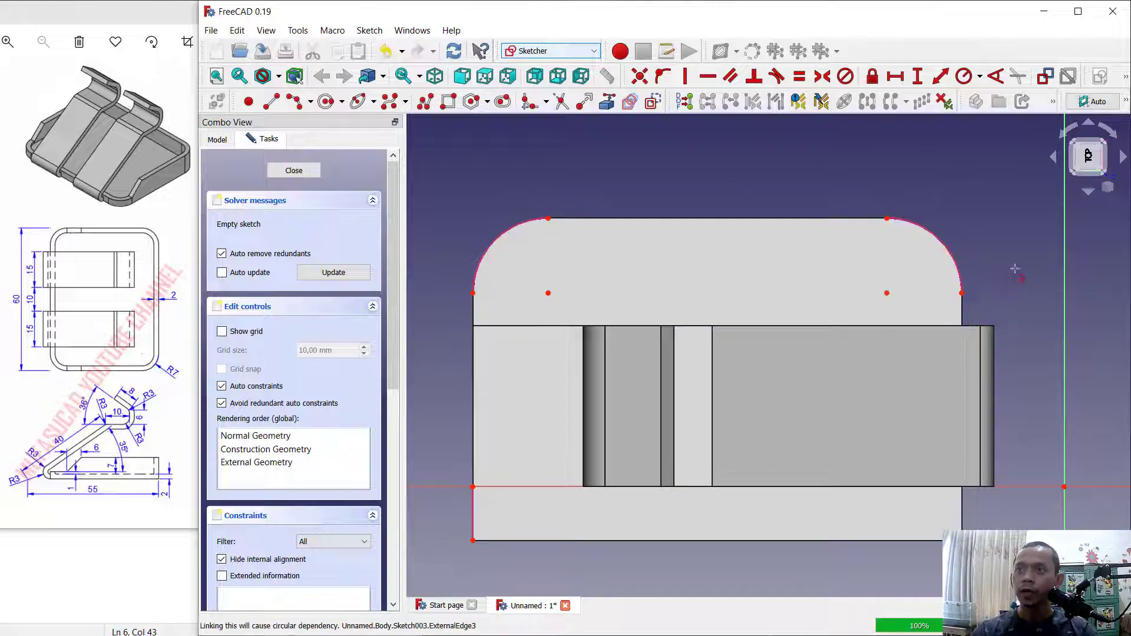
left_click(963, 510)
Step: Draw three straight lines along the floor's two ends and filleted long side, joining the endpoints of the projected edges
middle_click_drag(636, 172, 650, 164)
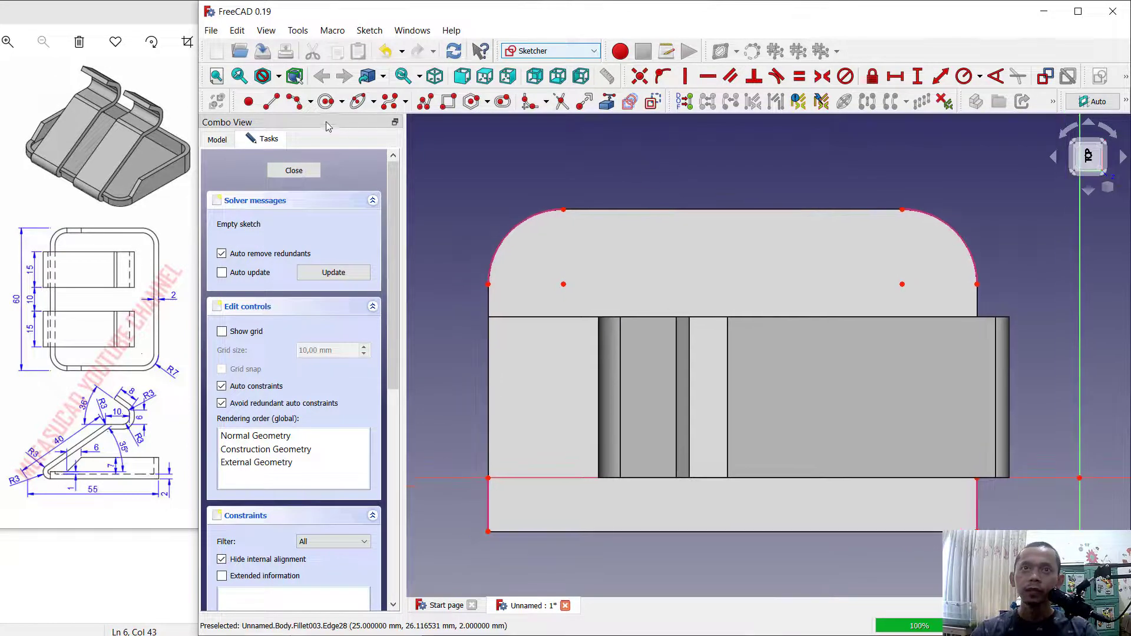
left_click(488, 532)
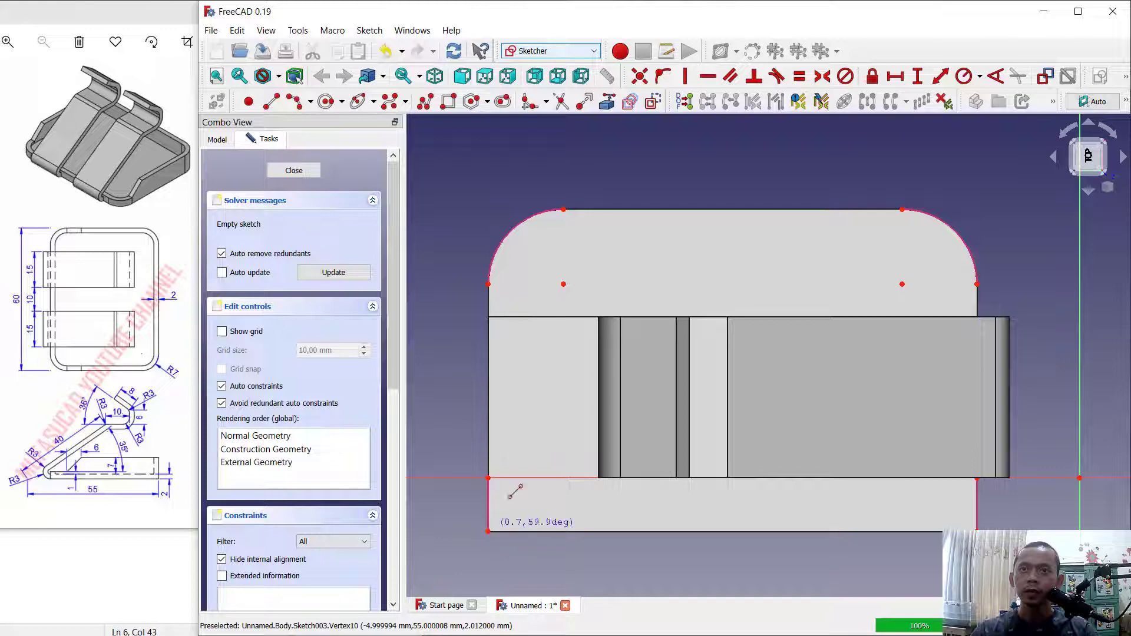
left_click(488, 284)
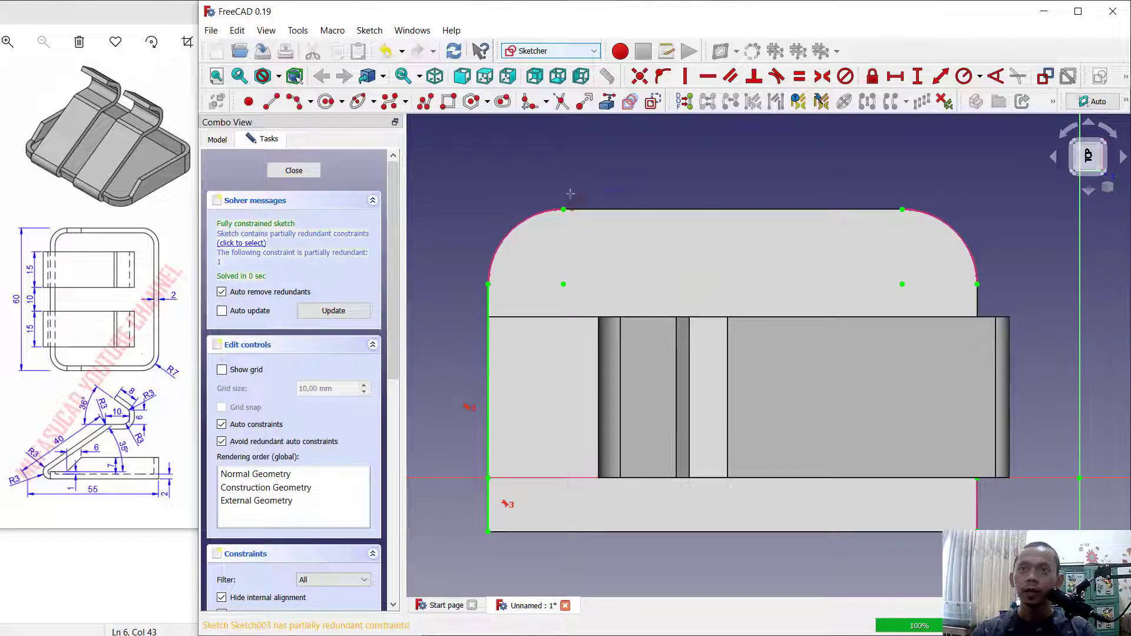
left_click(563, 210)
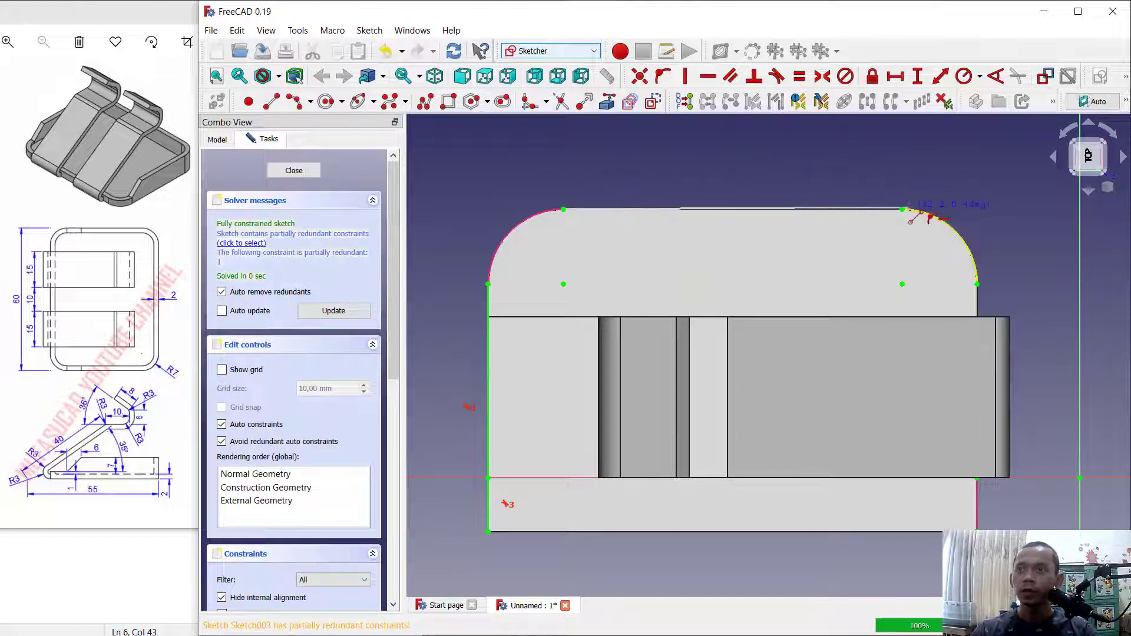
left_click(902, 210)
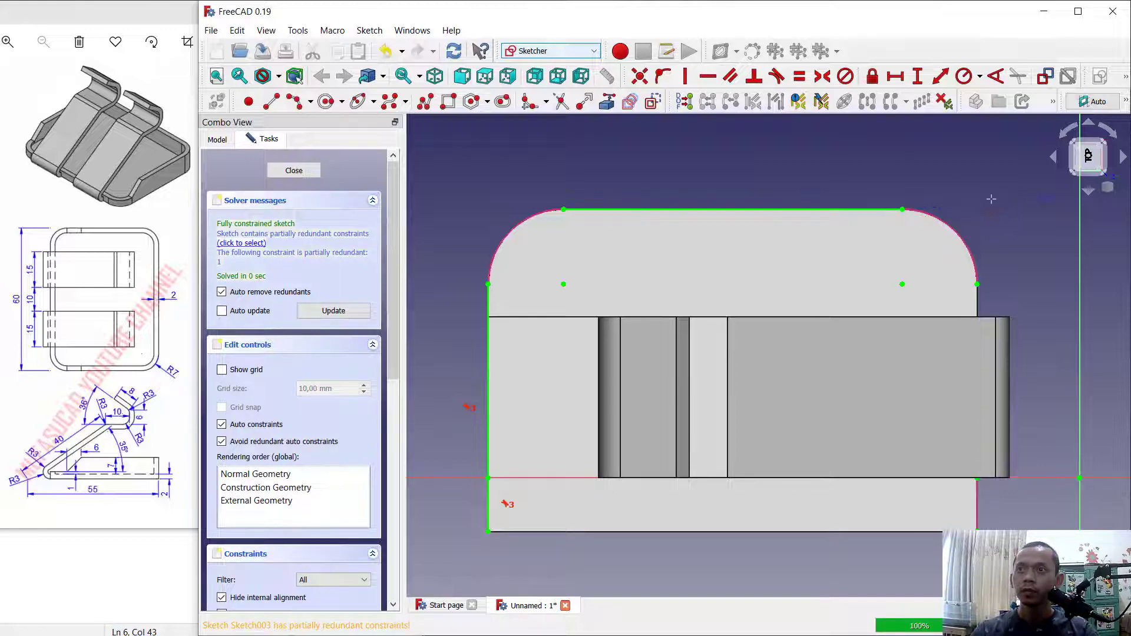
left_click(978, 285)
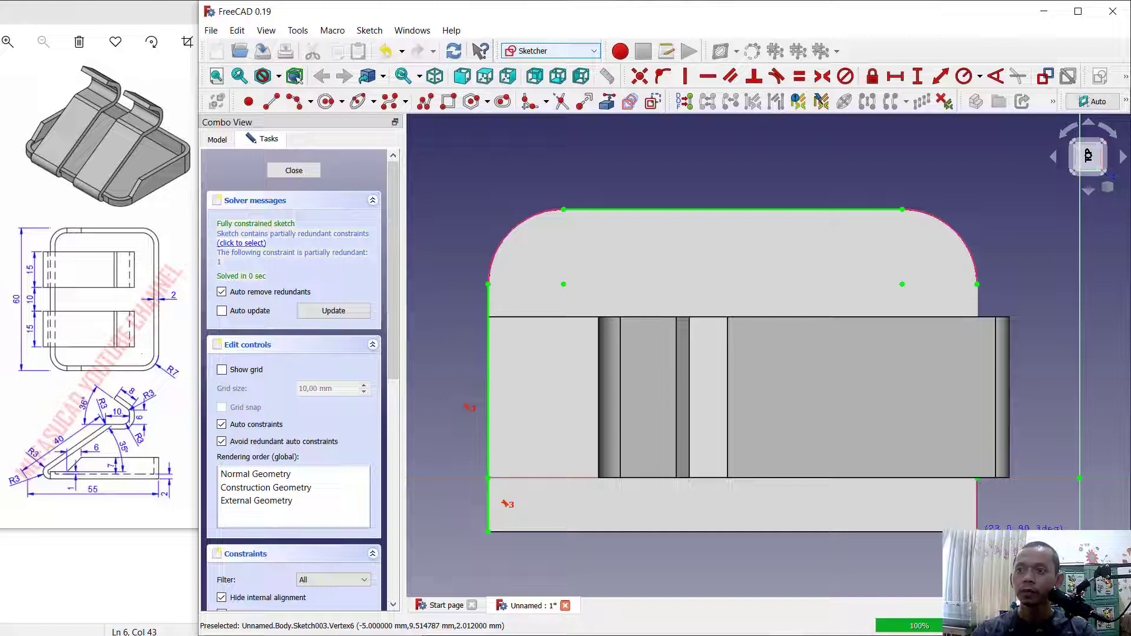
left_click(977, 531)
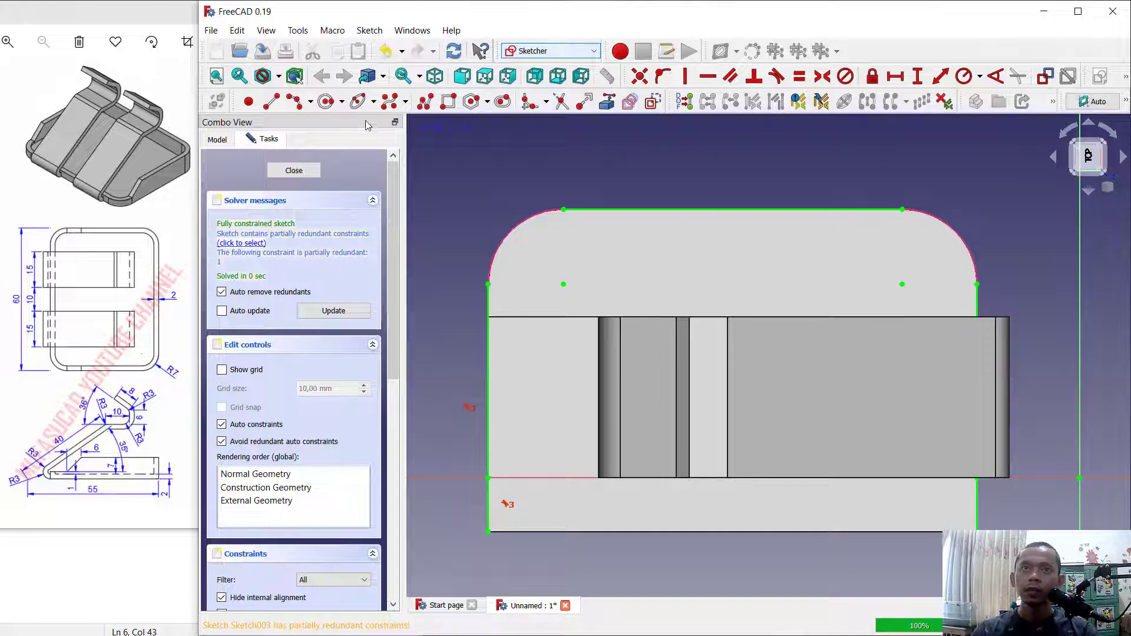
Step: Draw two arcs tracing the projected rounded corners, joining the ends of the outer outline's straight lines
left_click(299, 105)
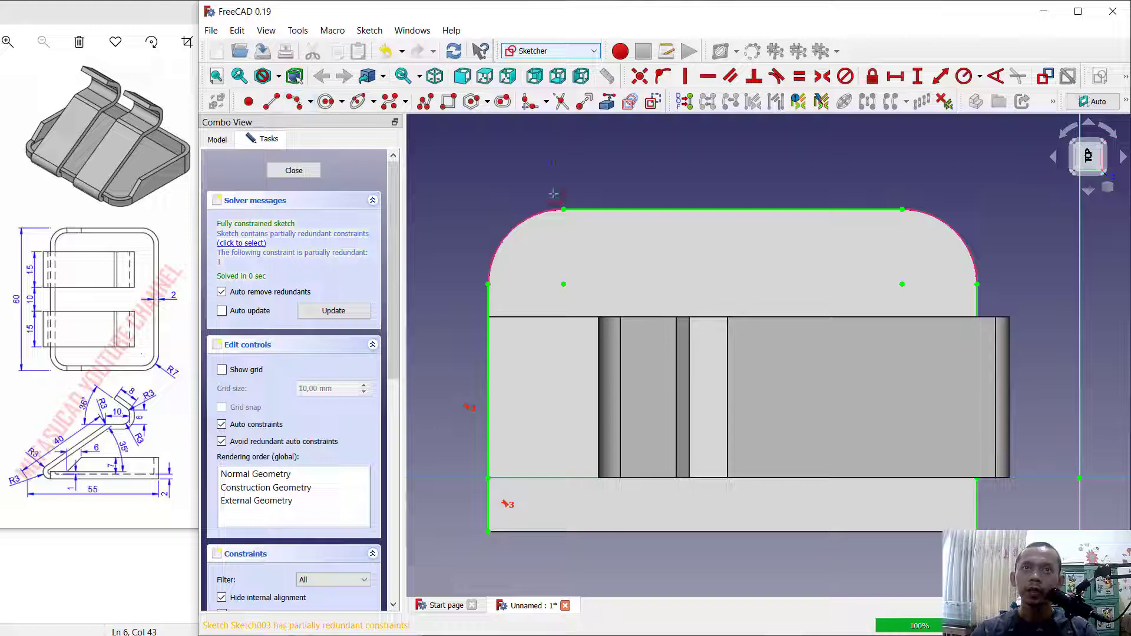
left_click(488, 285)
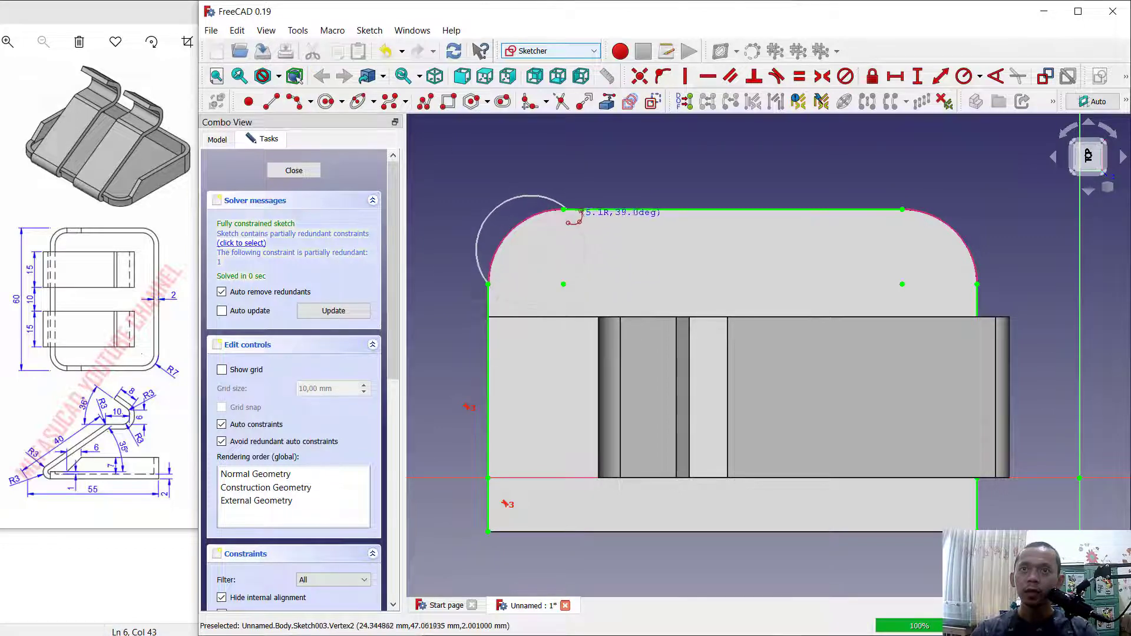
left_click(563, 211)
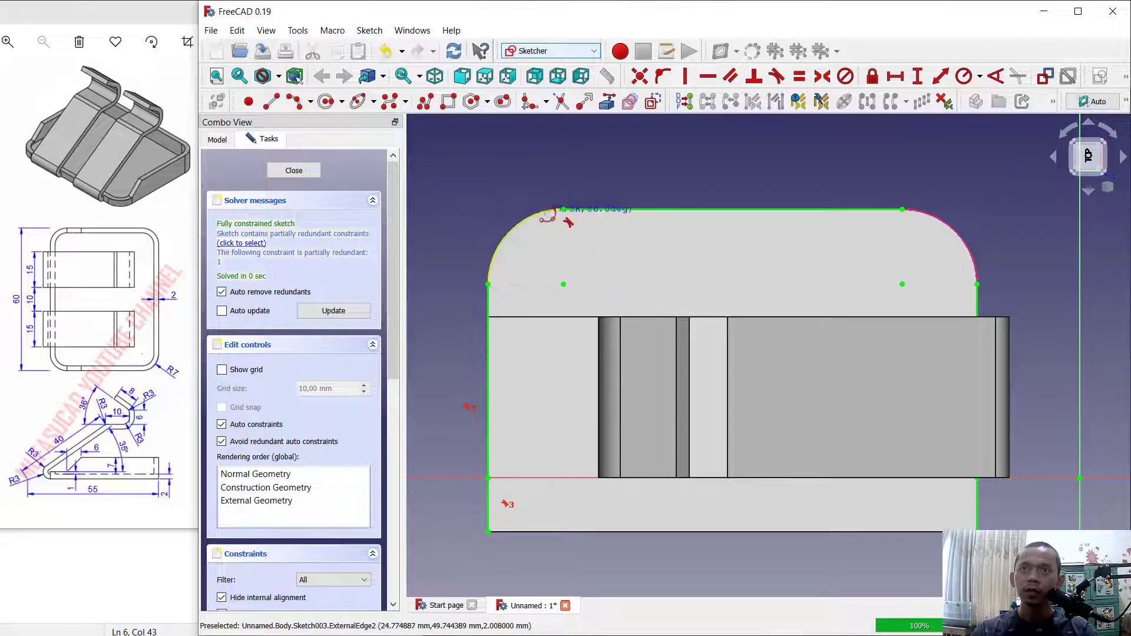
left_click(558, 212)
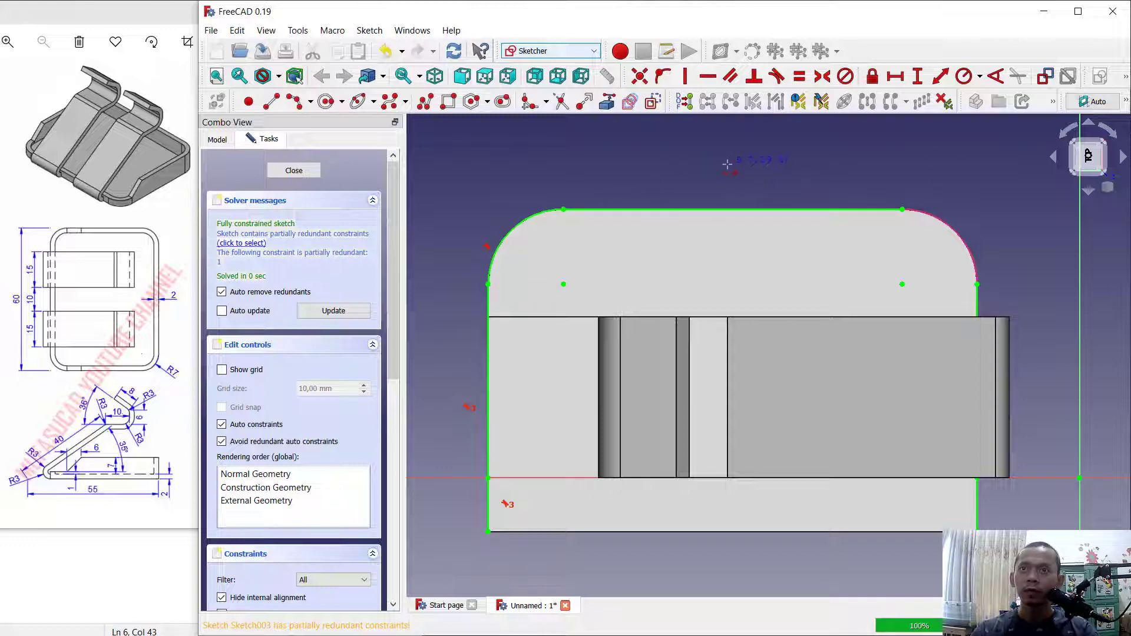
left_click(902, 210)
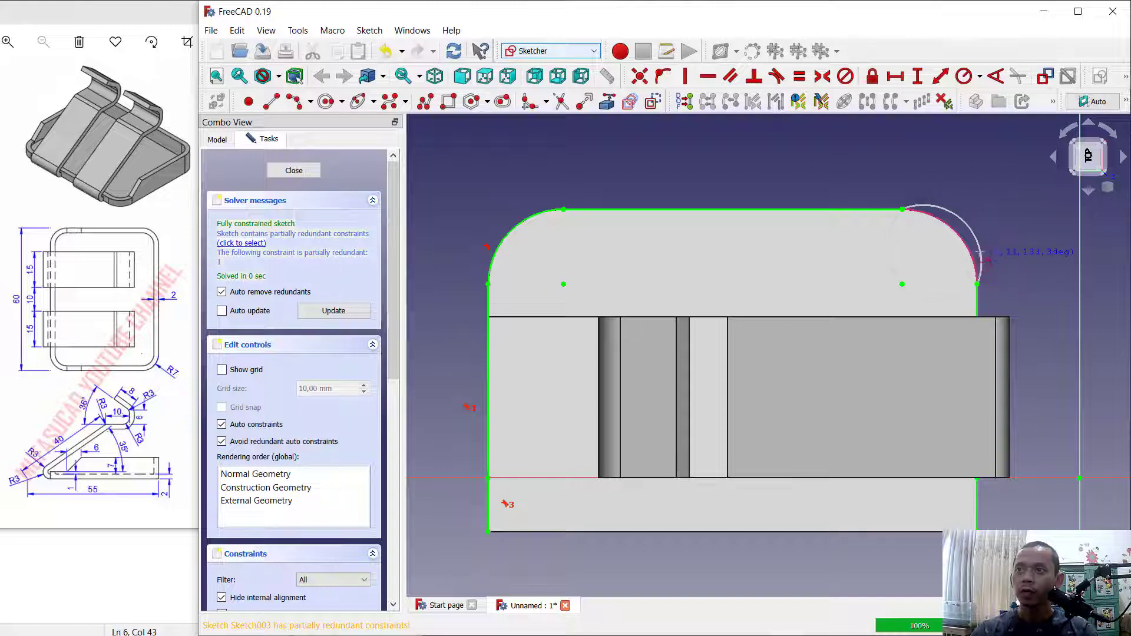
left_click(977, 284)
left_click(990, 255)
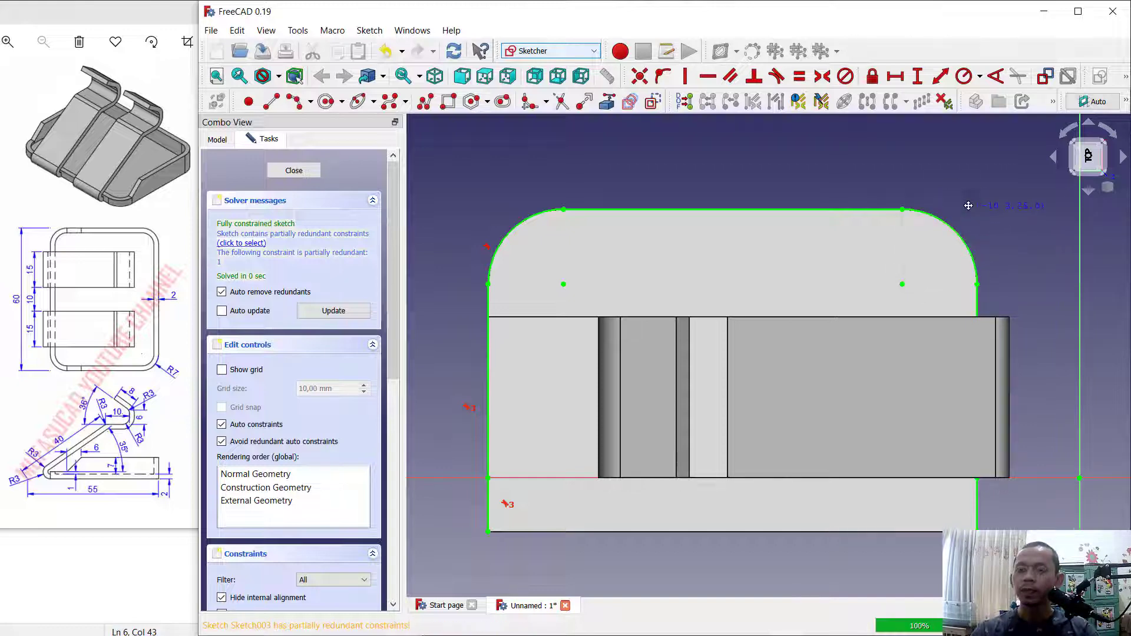
Step: Draw four short horizontal construction lines, about 3 mm long, inward from both endpoints of each vertical outer line
middle_click_drag(968, 206, 964, 182)
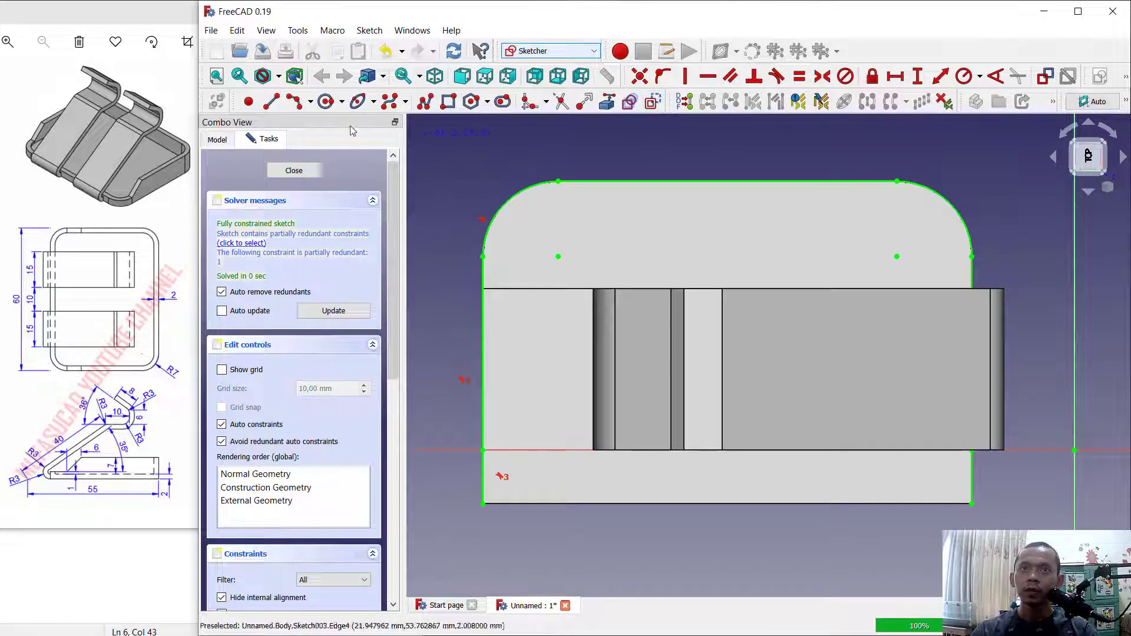
left_click(272, 102)
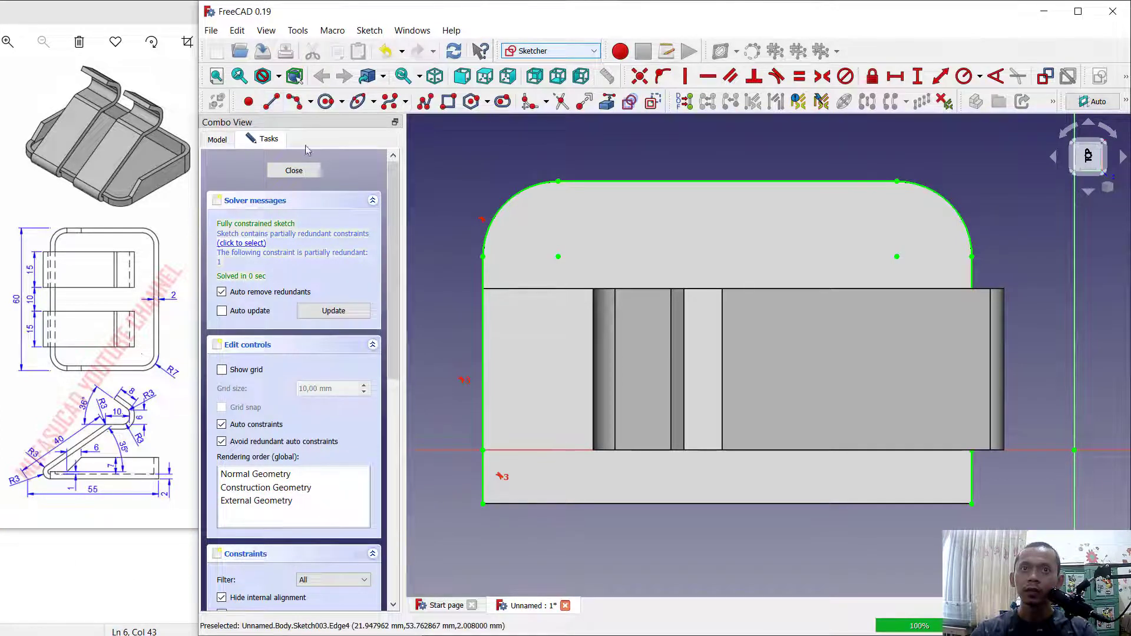
left_click(483, 504)
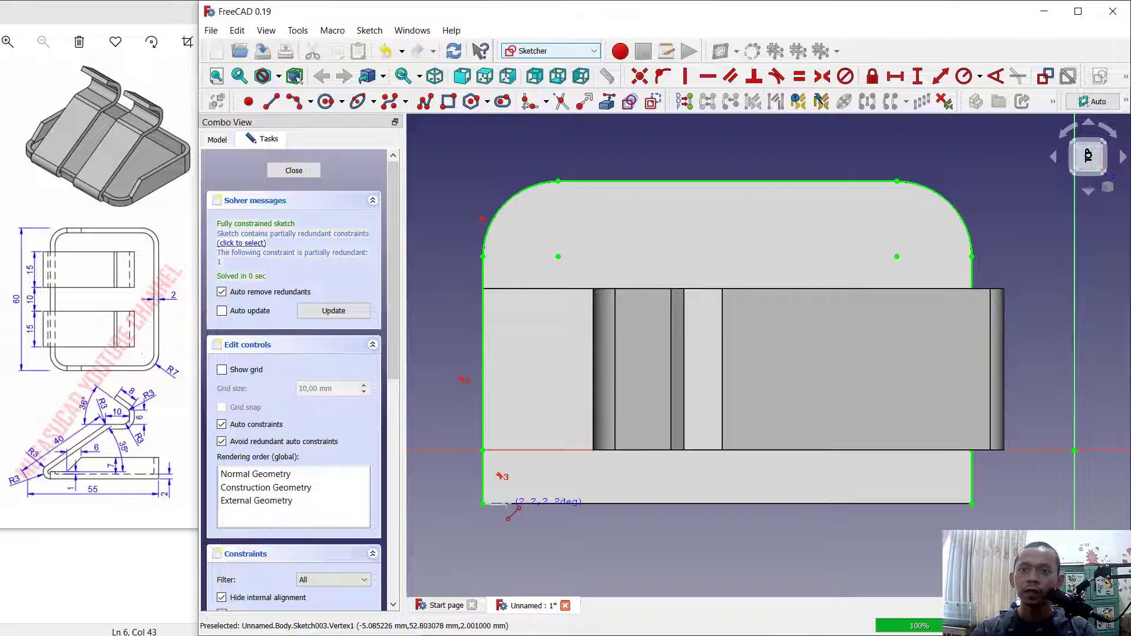
left_click(516, 510)
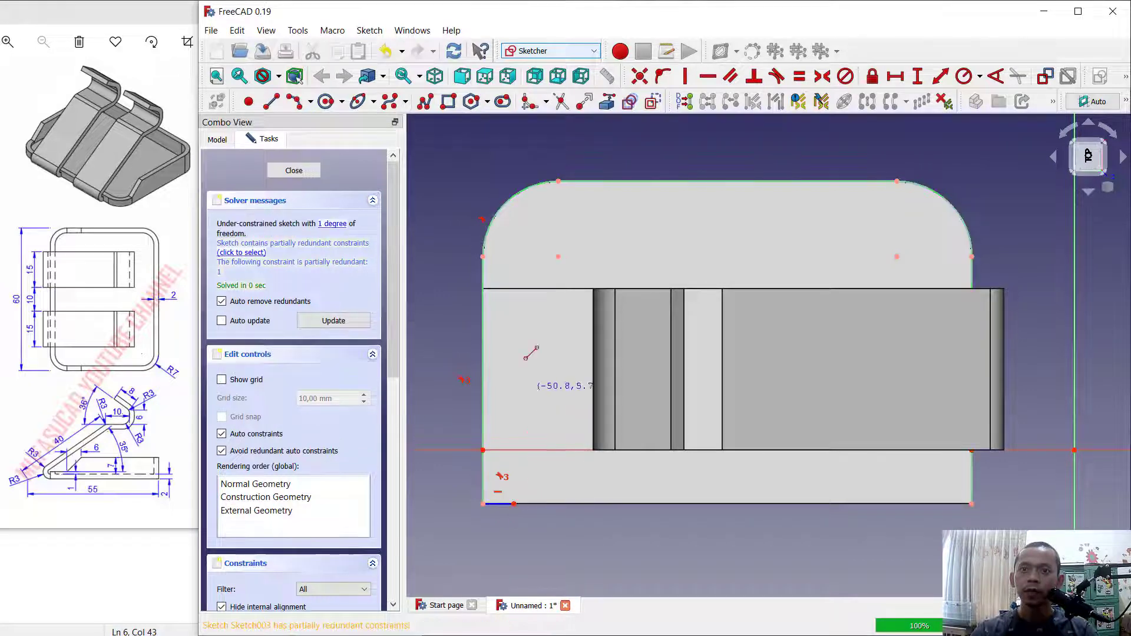
left_click(483, 258)
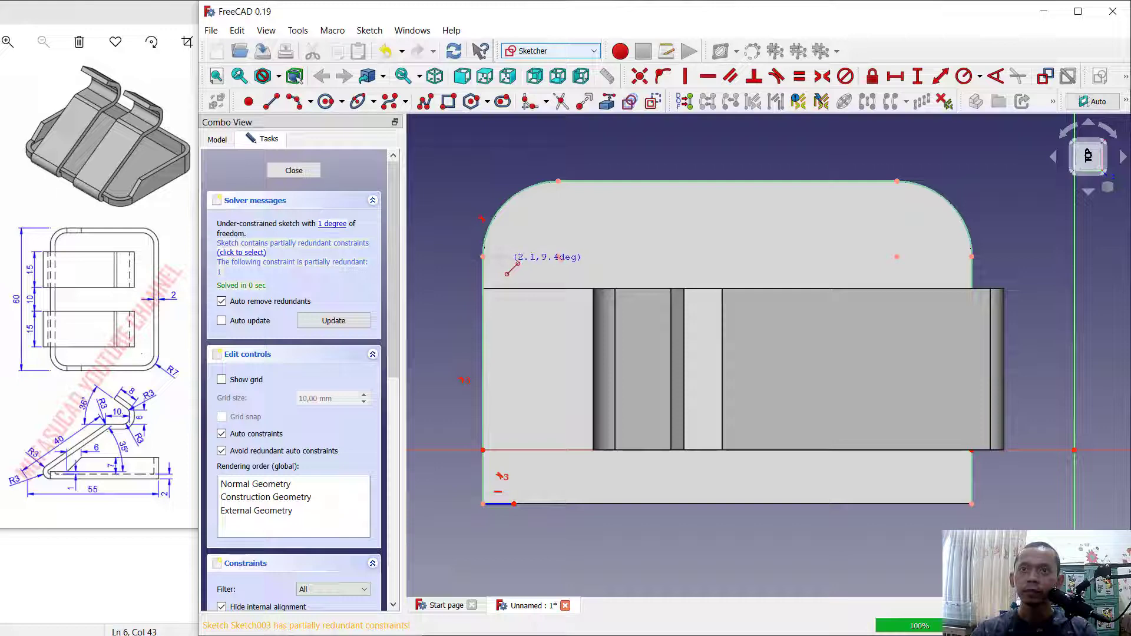
left_click(517, 257)
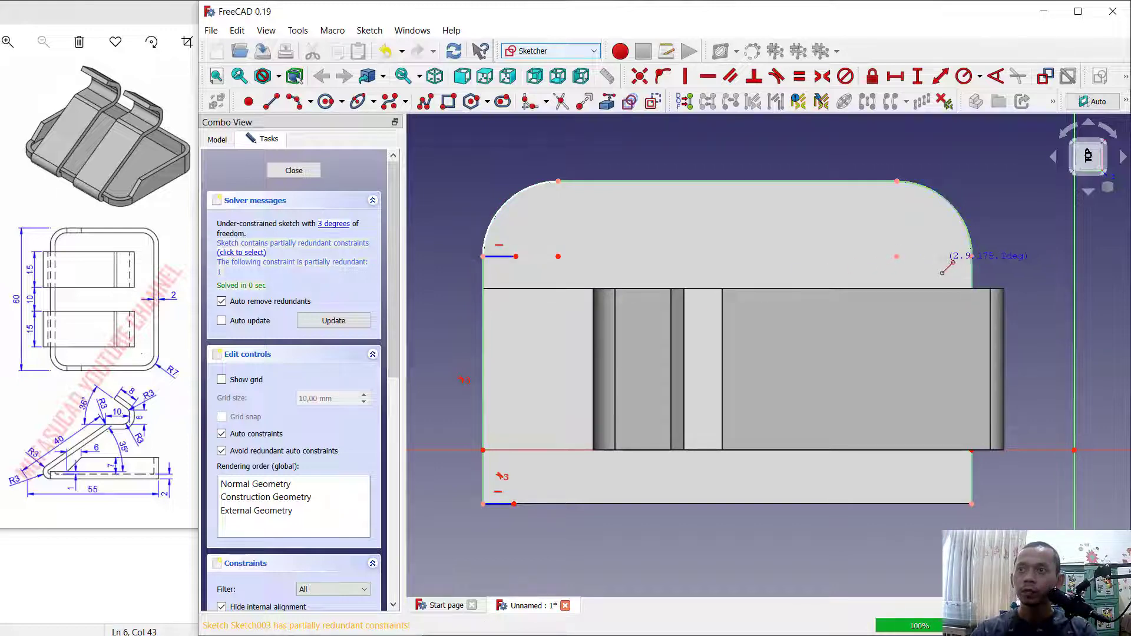
left_click(932, 257)
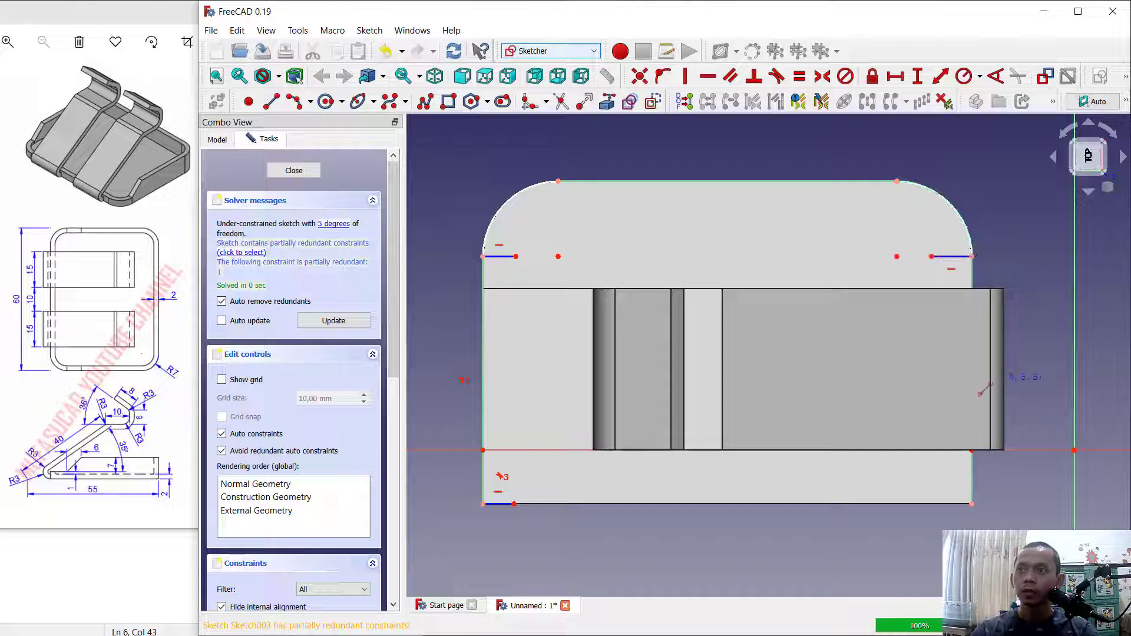
left_click(971, 504)
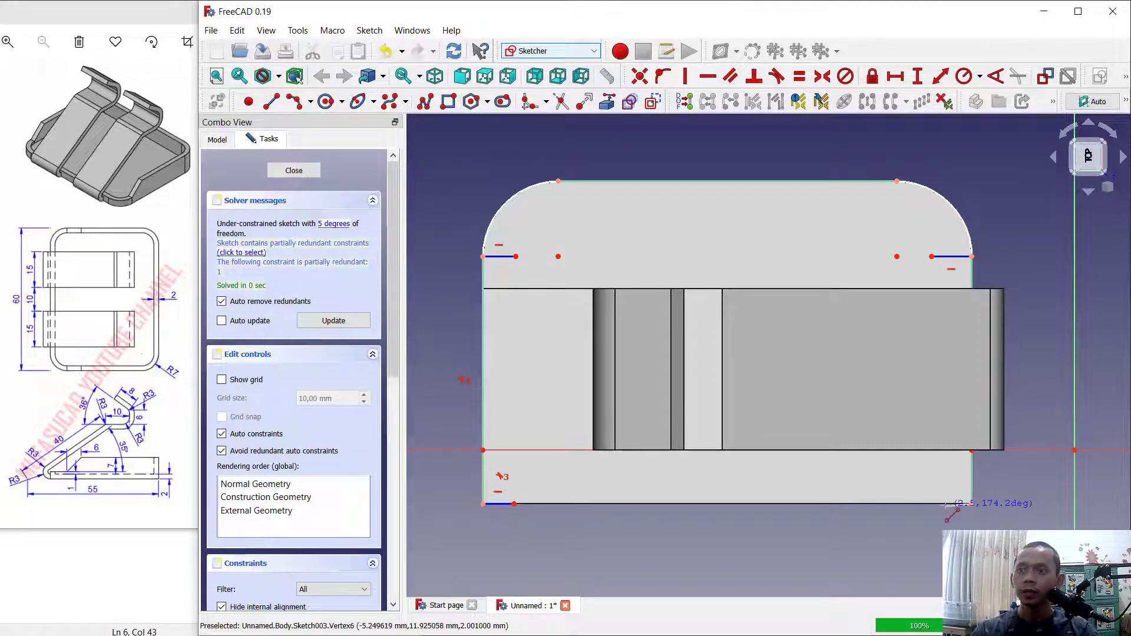
left_click(945, 505)
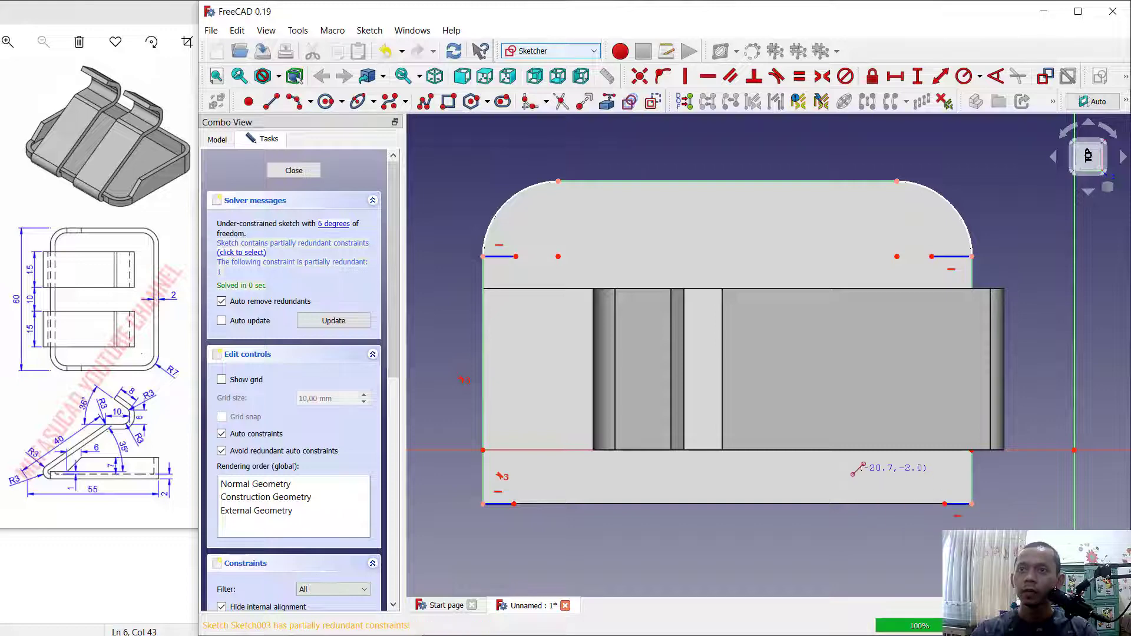
Step: Draw two short vertical construction lines, about 2 to 3 mm long, inward from the endpoints of the long horizontal outer line
left_click(558, 182)
left_click(558, 204)
left_click(897, 181)
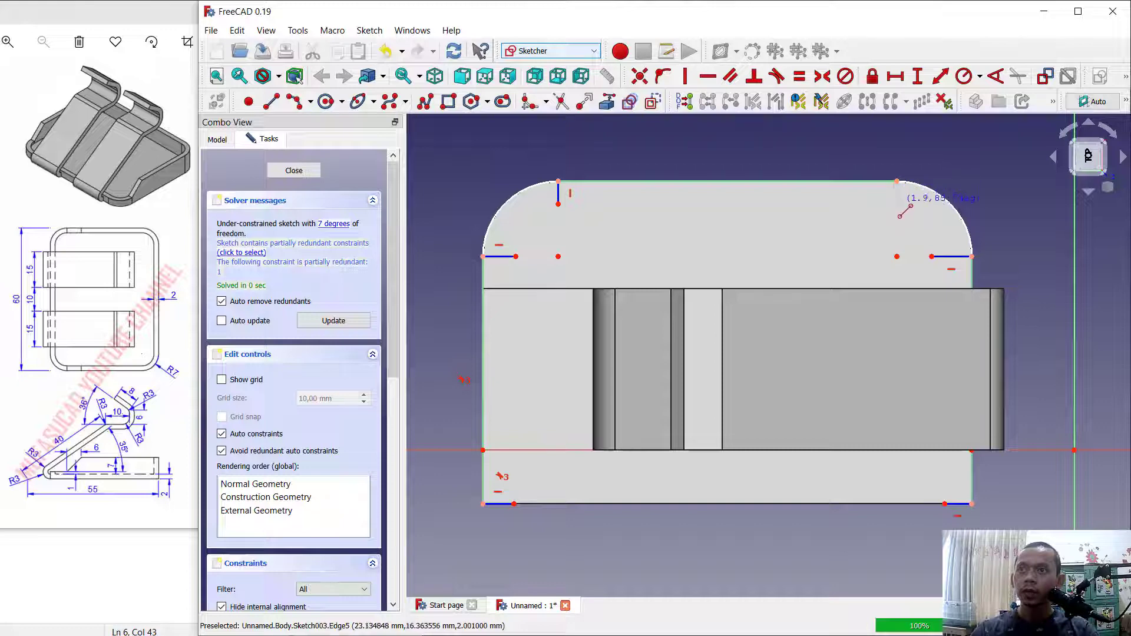
left_click(897, 210)
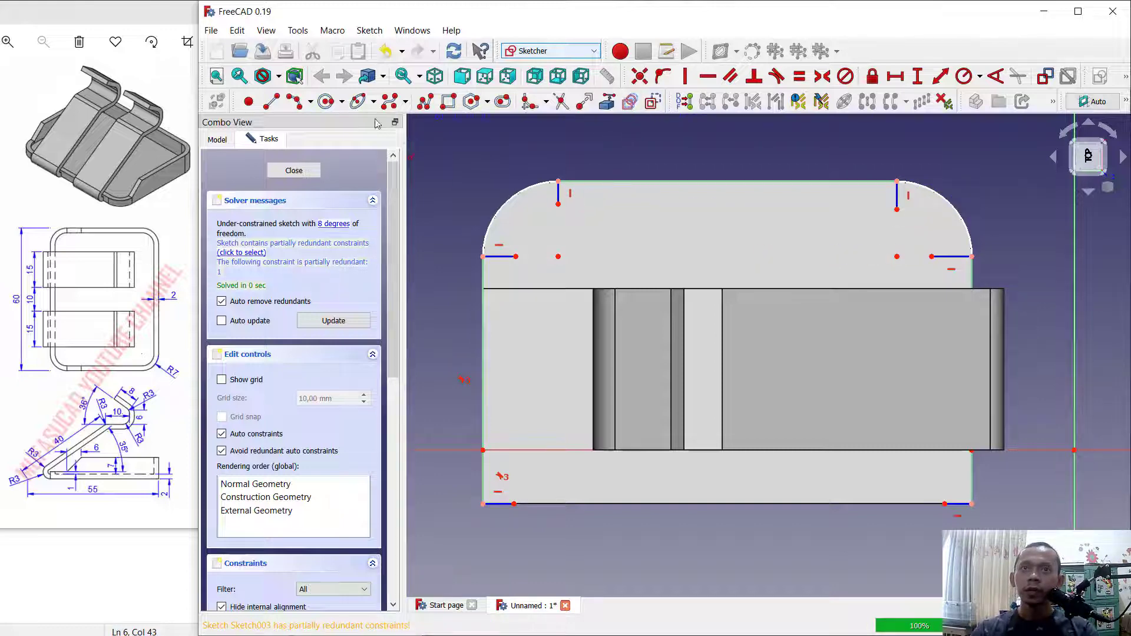
Step: Draw the wall's three straight inner lines, parallel to the outer ones, between the free ends of the short construction lines
left_click(271, 102)
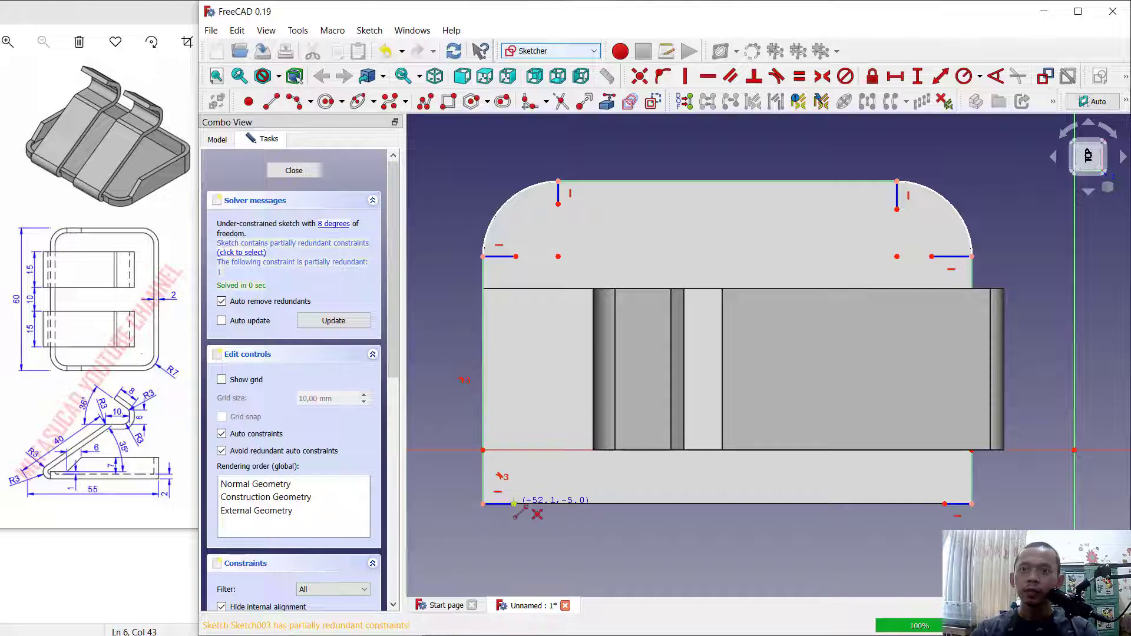
left_click(516, 289)
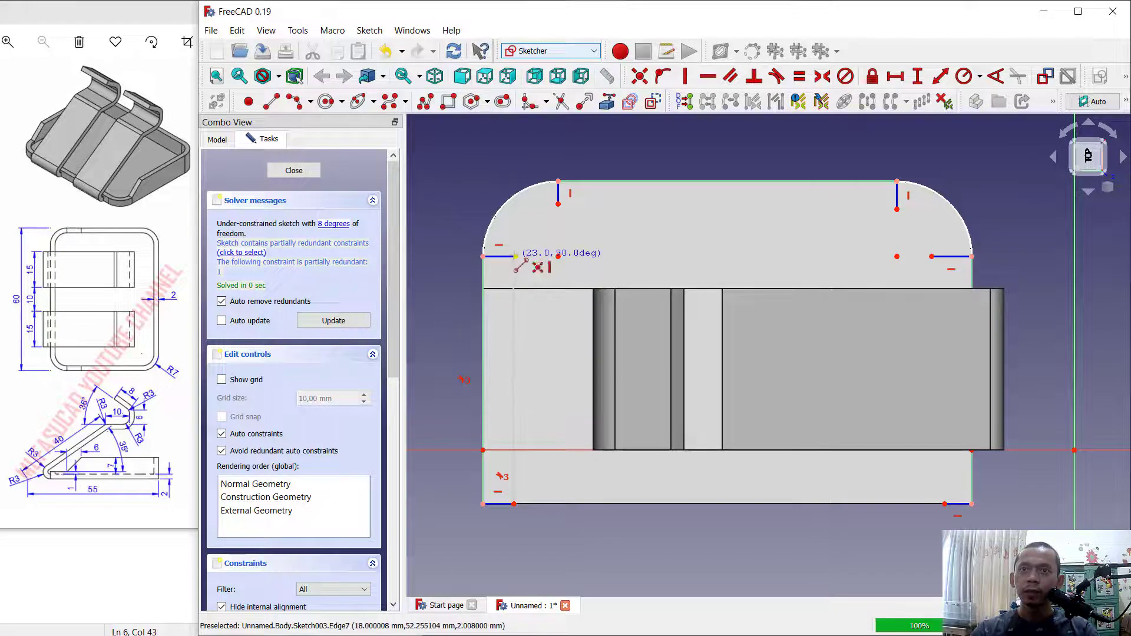
left_click(517, 259)
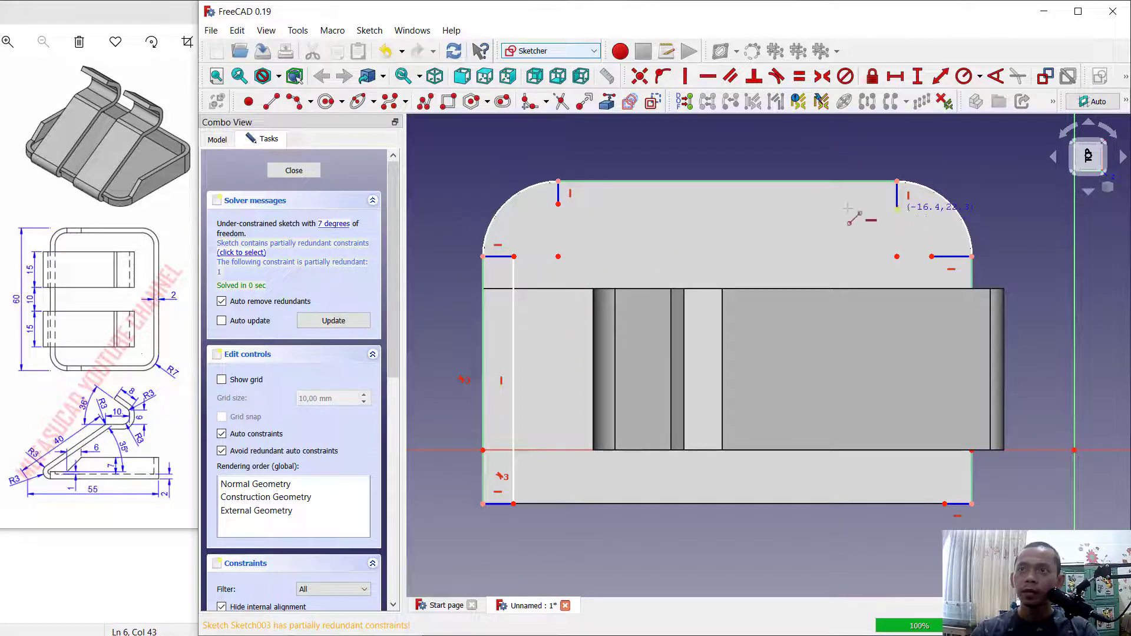
left_click(897, 210)
left_click(558, 209)
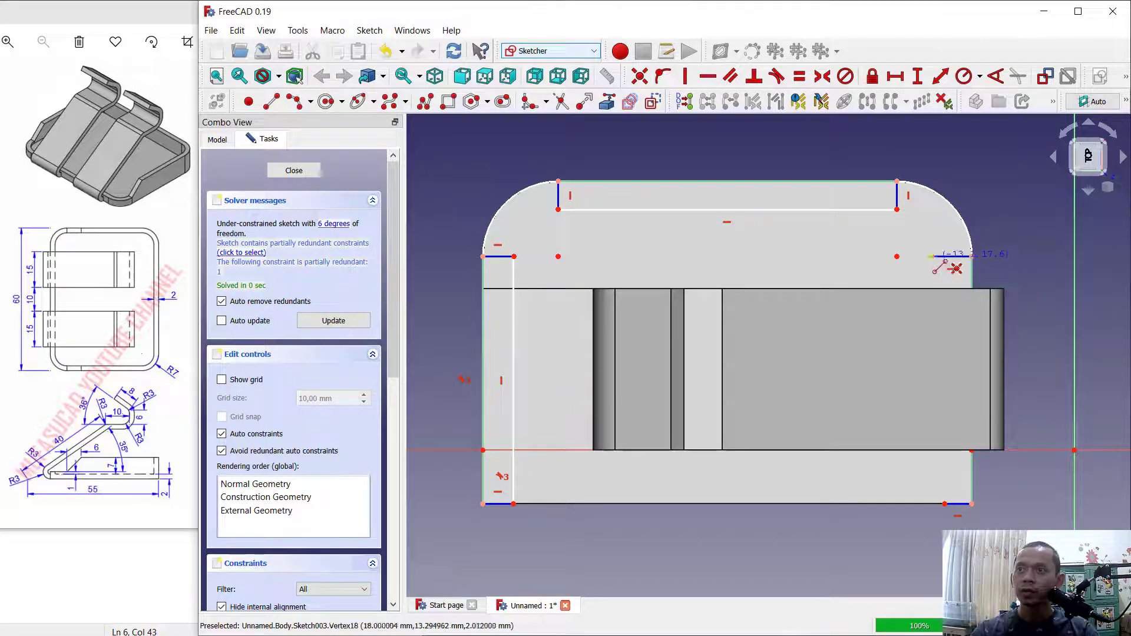
left_click(932, 256)
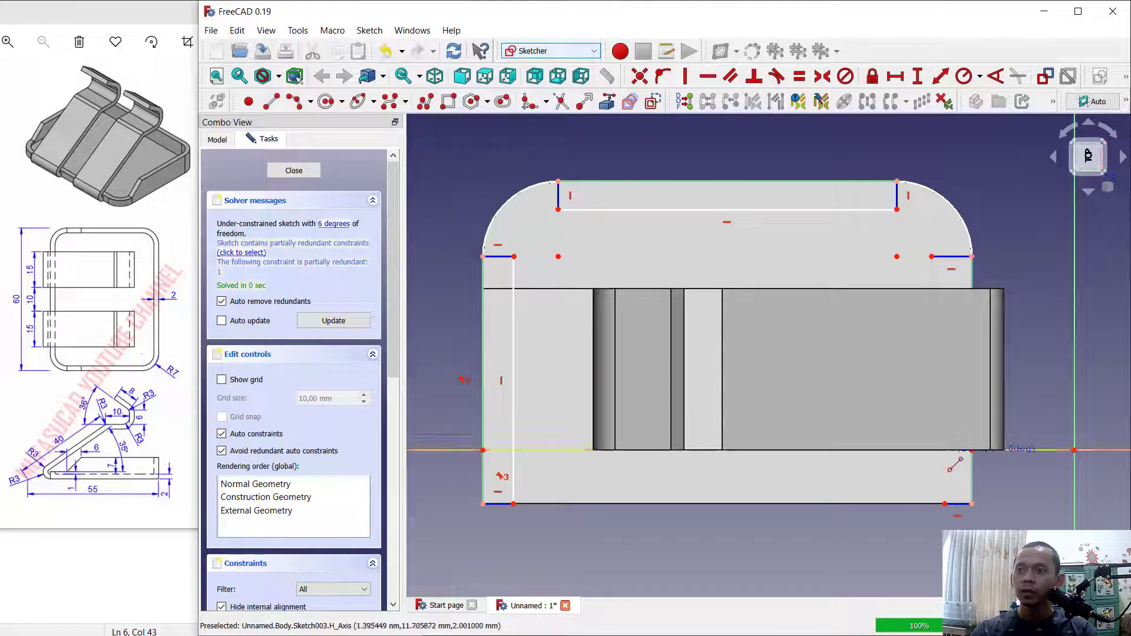
left_click(945, 504)
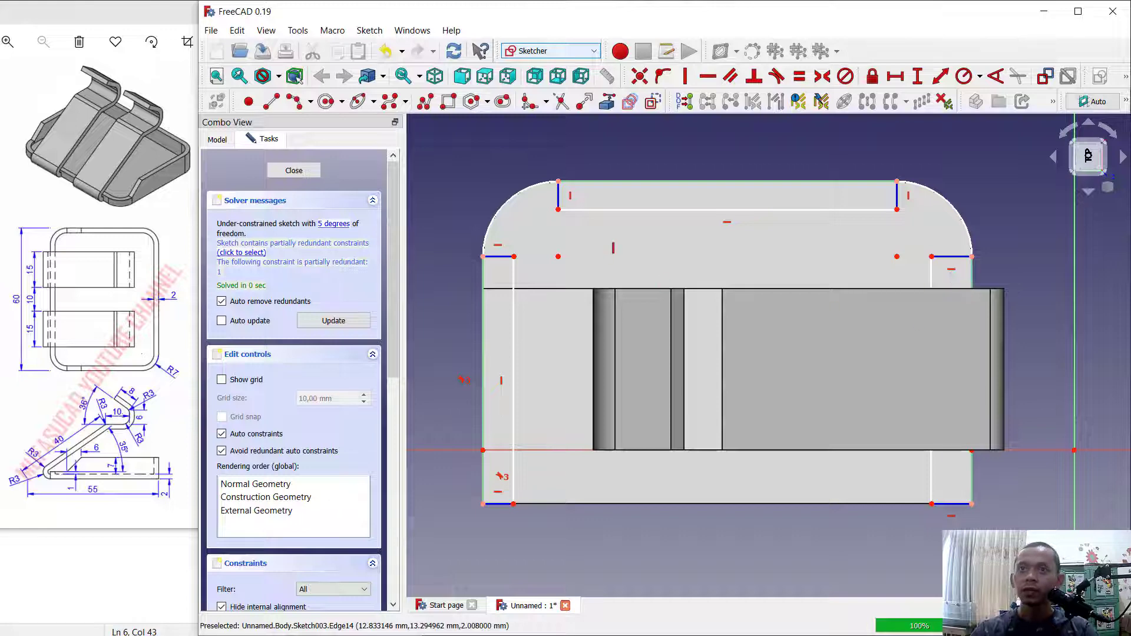
Step: Draw two arcs rounding the inner outline's corners, each joining the ends of the neighbouring inner lines
left_click(295, 102)
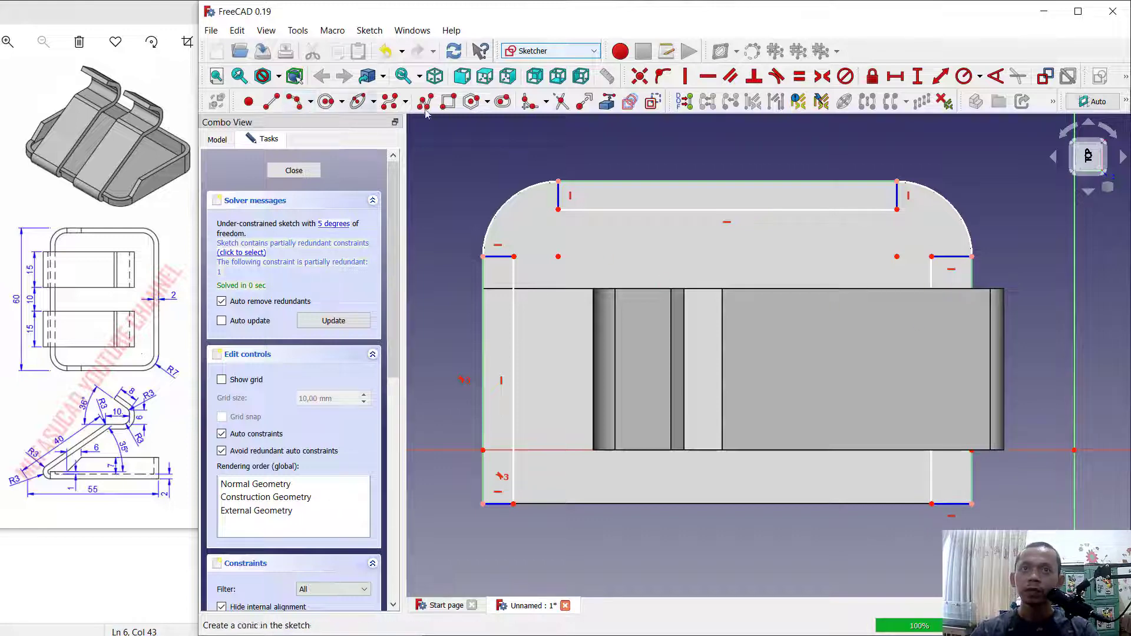
left_click(514, 256)
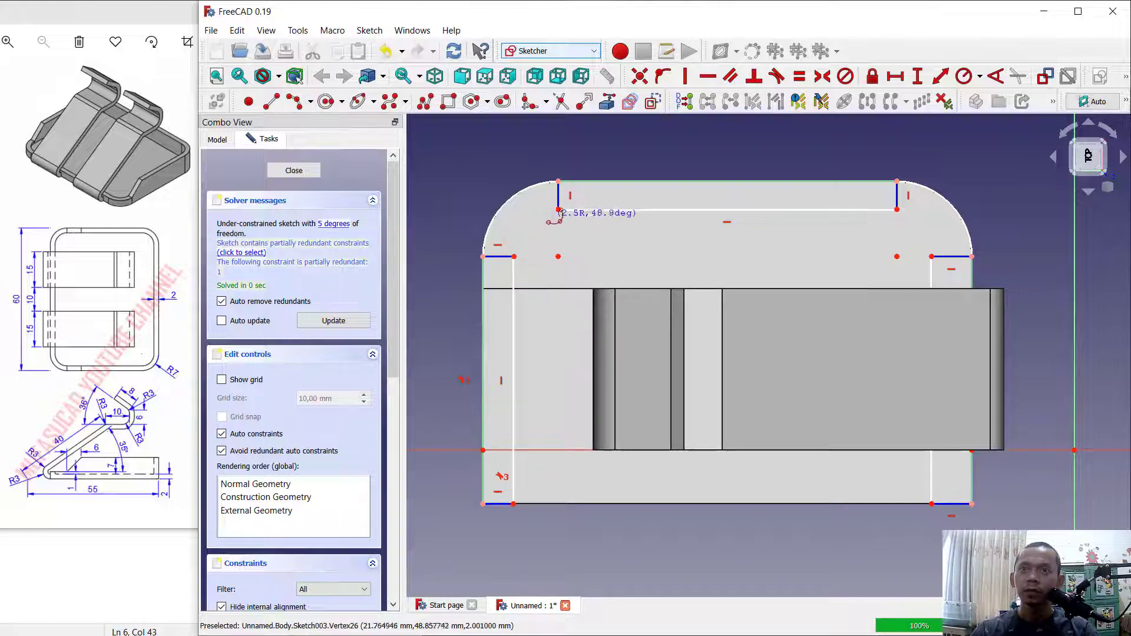
left_click(558, 210)
left_click(538, 211)
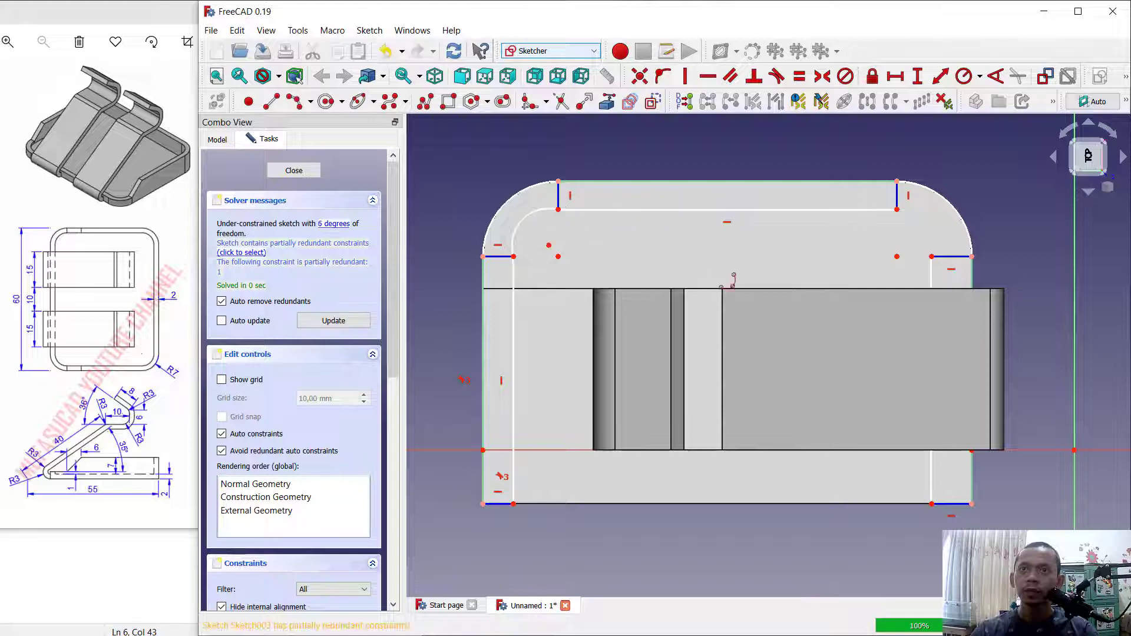
left_click(896, 209)
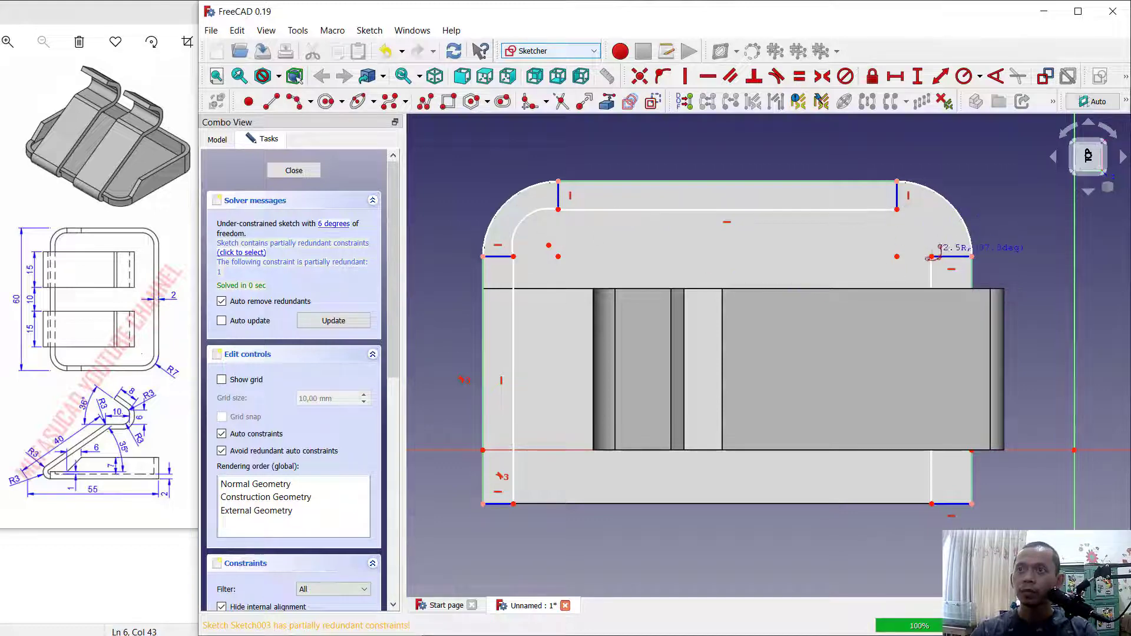
left_click(936, 235)
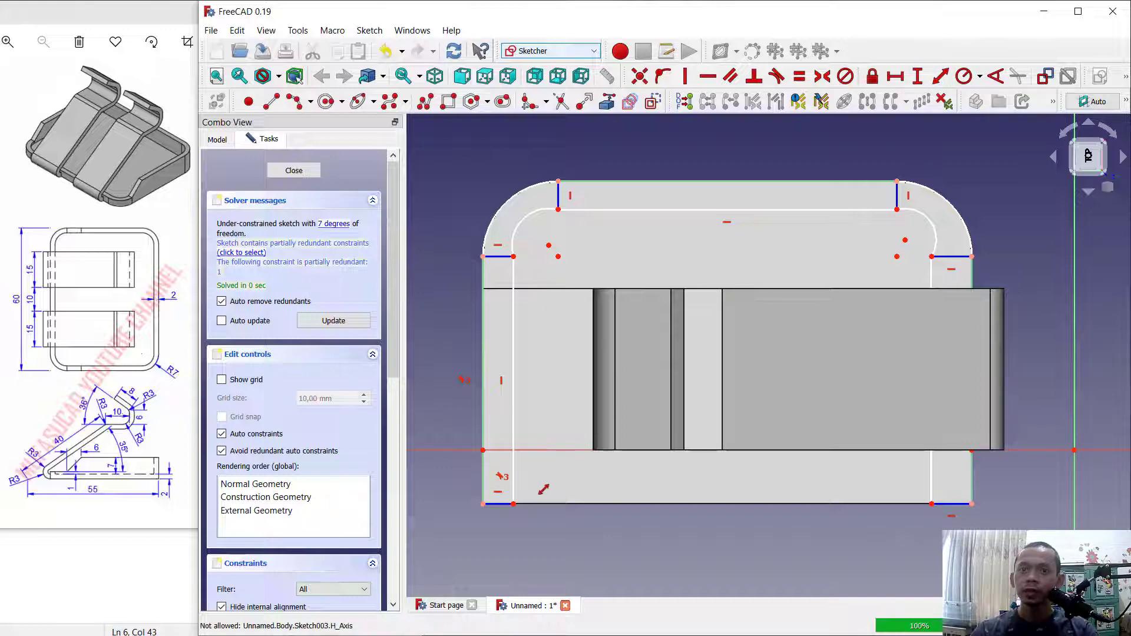
Step: Constrain the distance between the inner and outer outlines to 2 mm at both short ends and along the long side
left_click(514, 504)
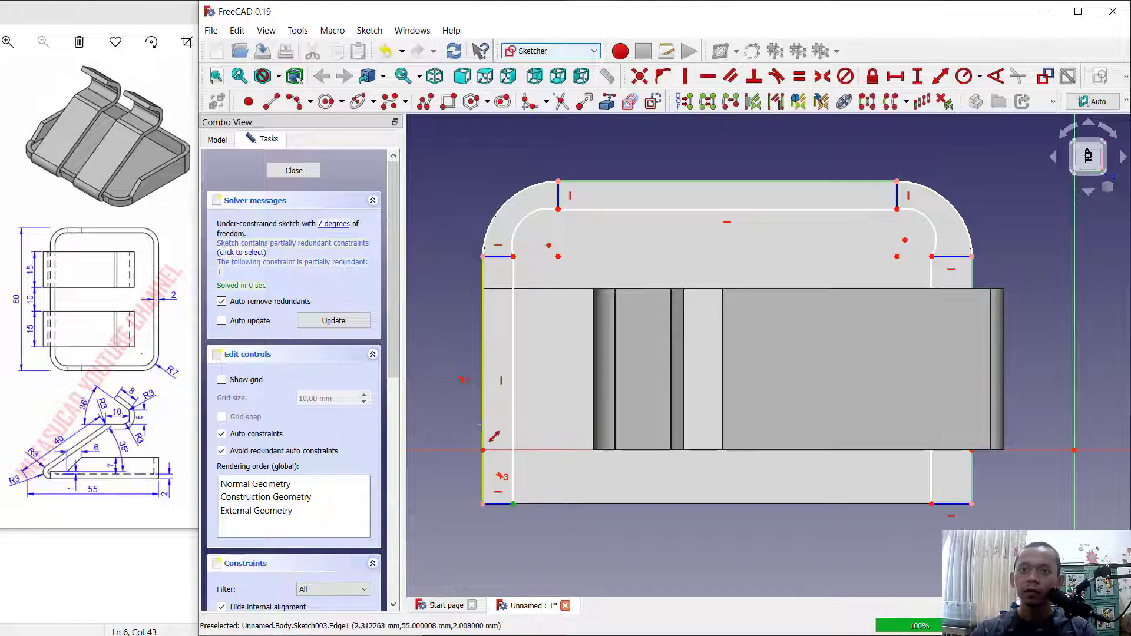
left_click(483, 504)
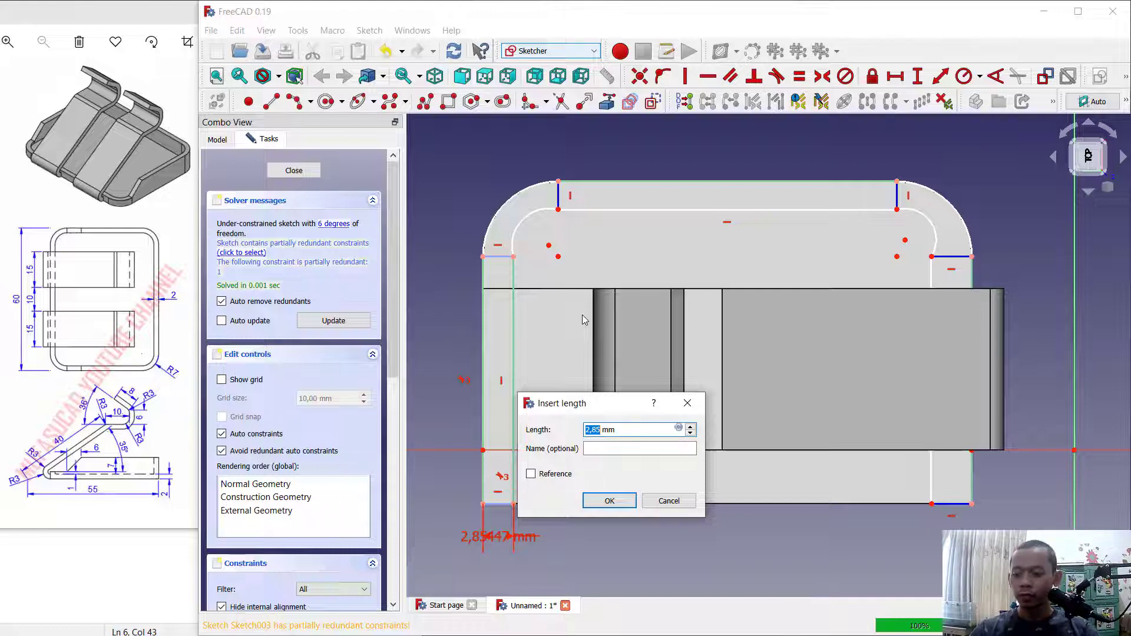
type("2")
key("Return")
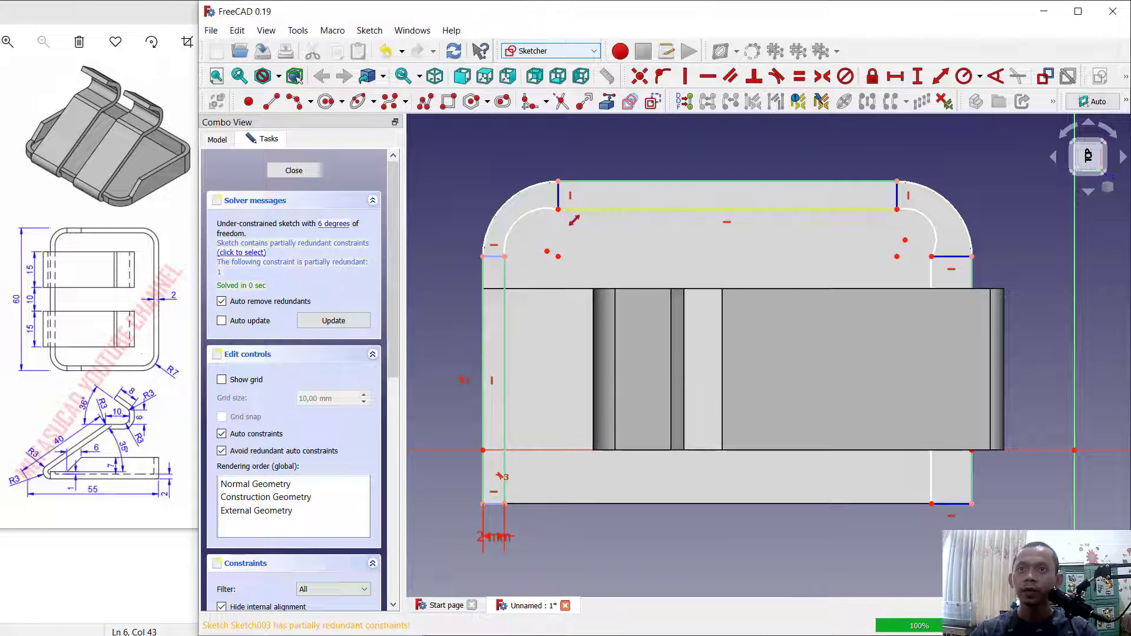
left_click(558, 209)
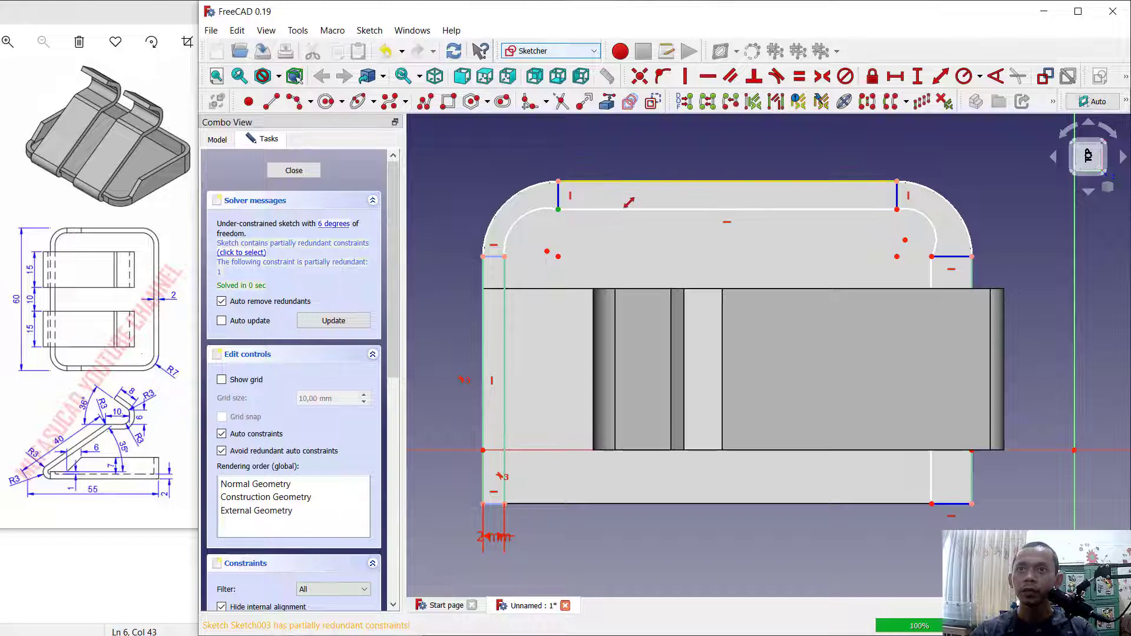
left_click(629, 202)
type("2")
key("Return")
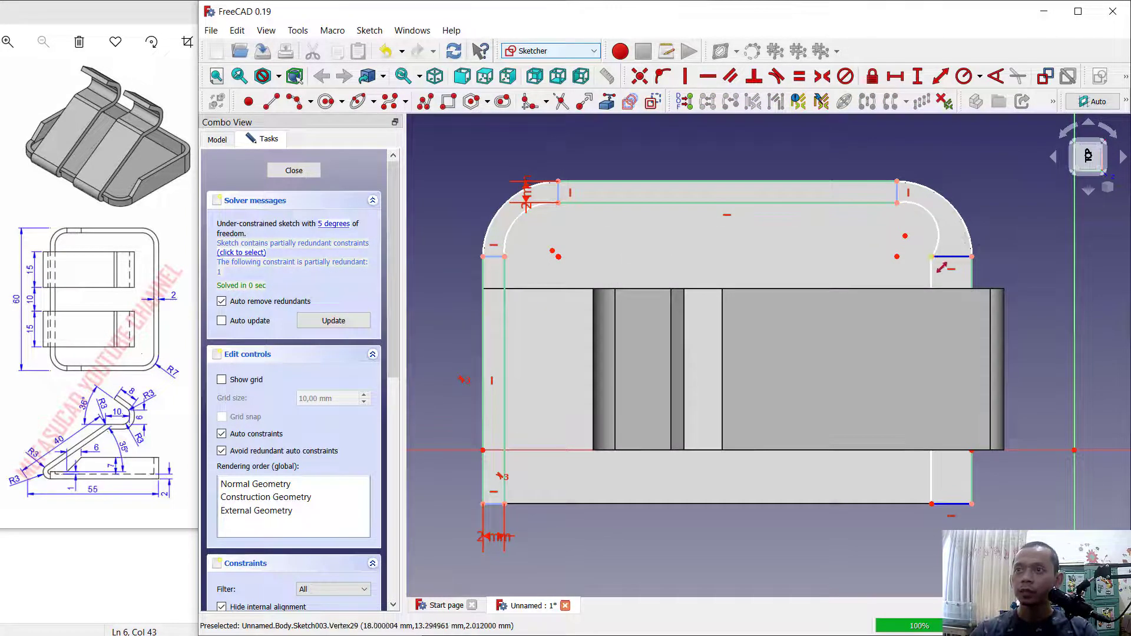
left_click(933, 259)
left_click(973, 270)
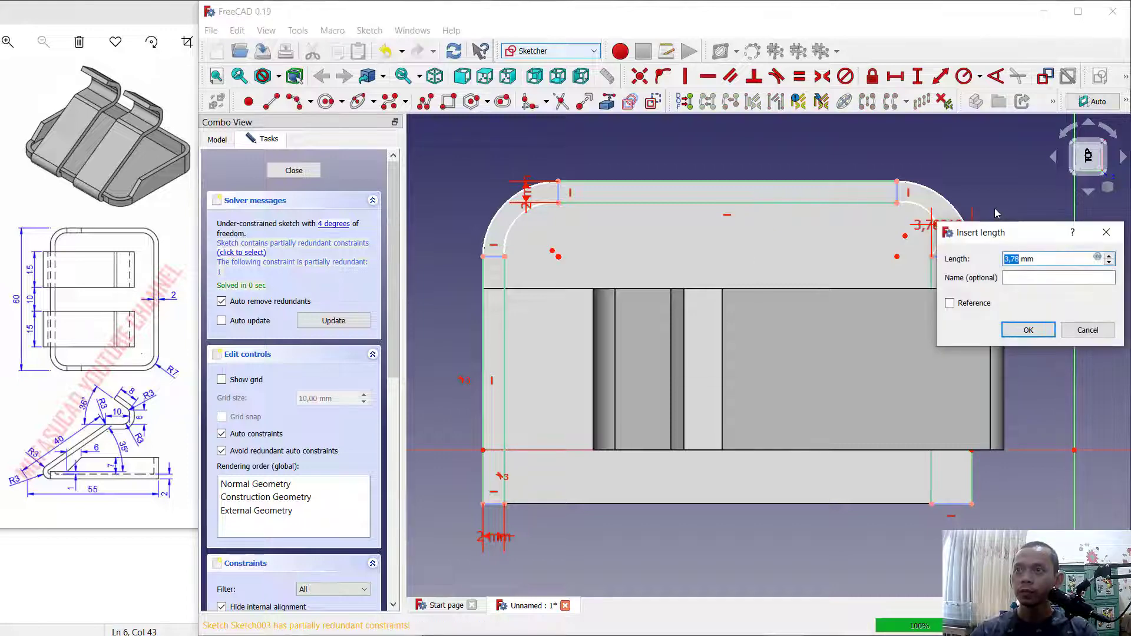
type("2")
key("Return")
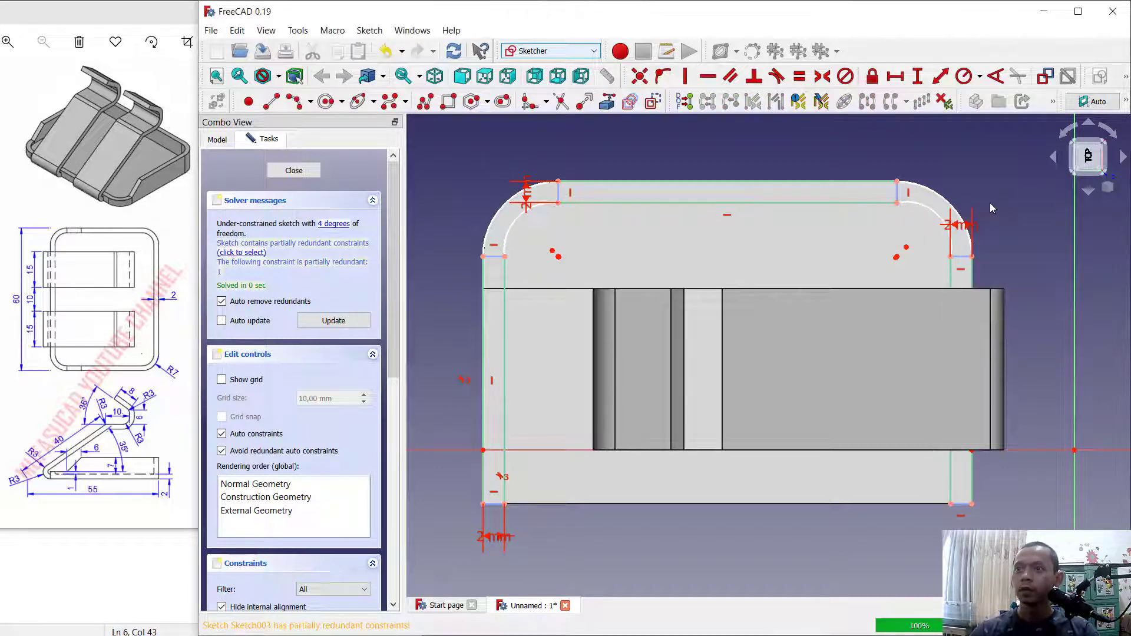
Step: Constrain the radius of both inner corner arcs of the wall outline to 5 mm
left_click(965, 82)
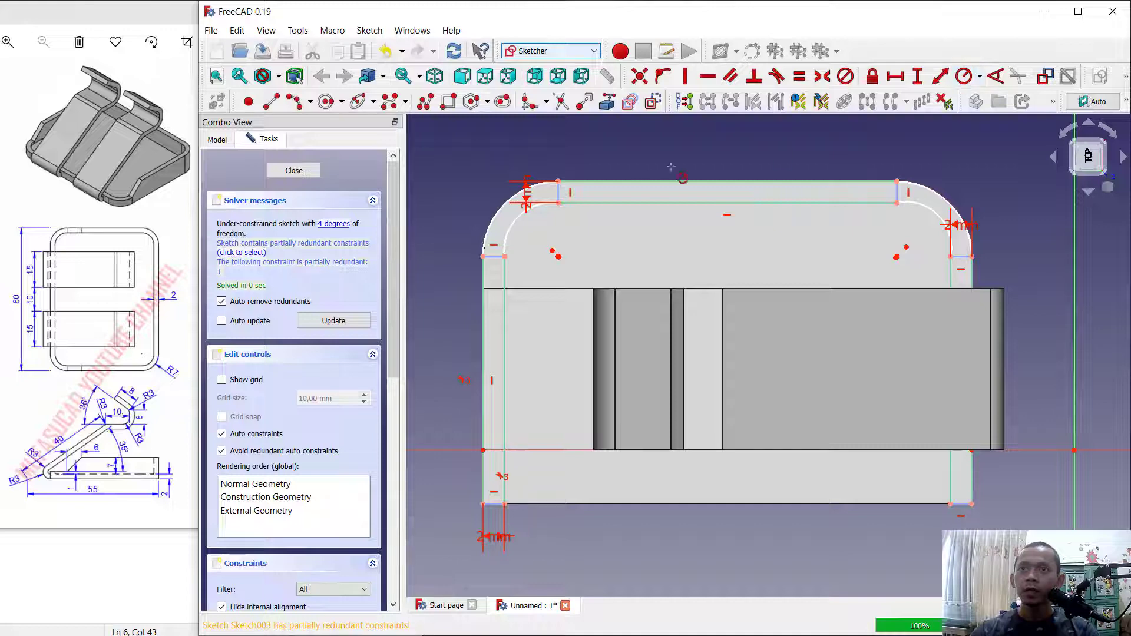
left_click(518, 219)
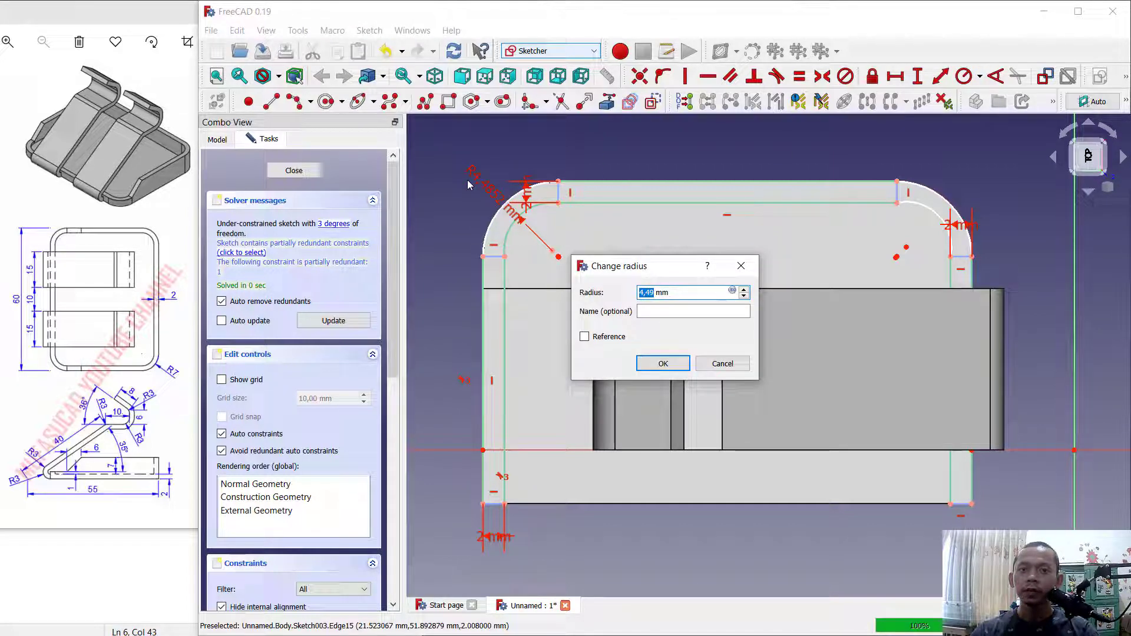
type("3")
key("Return")
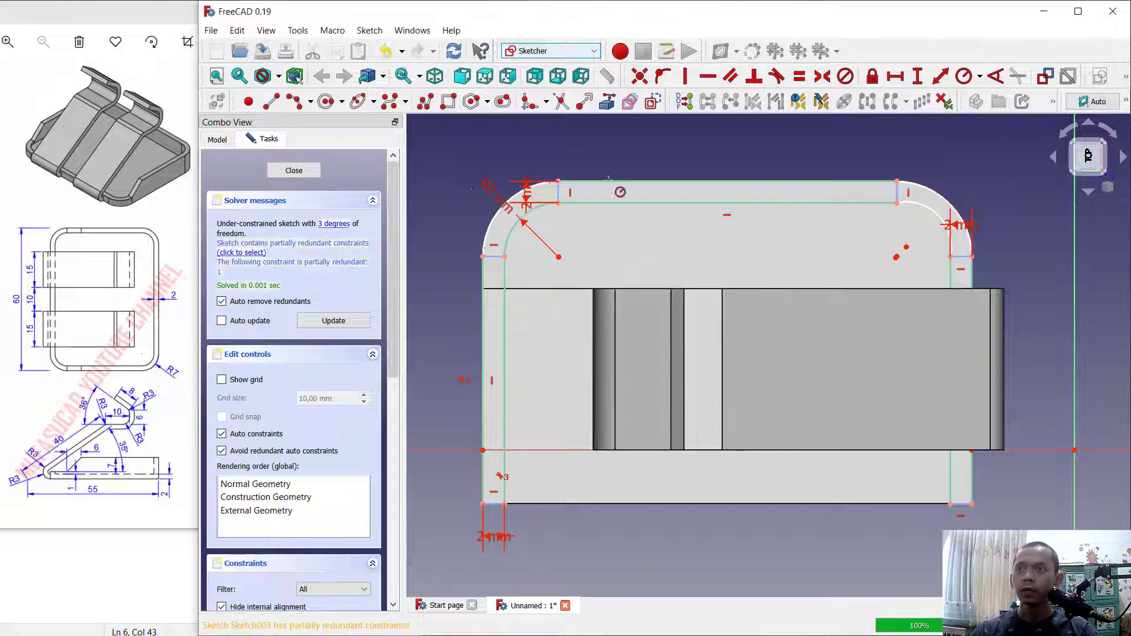
left_click(940, 217)
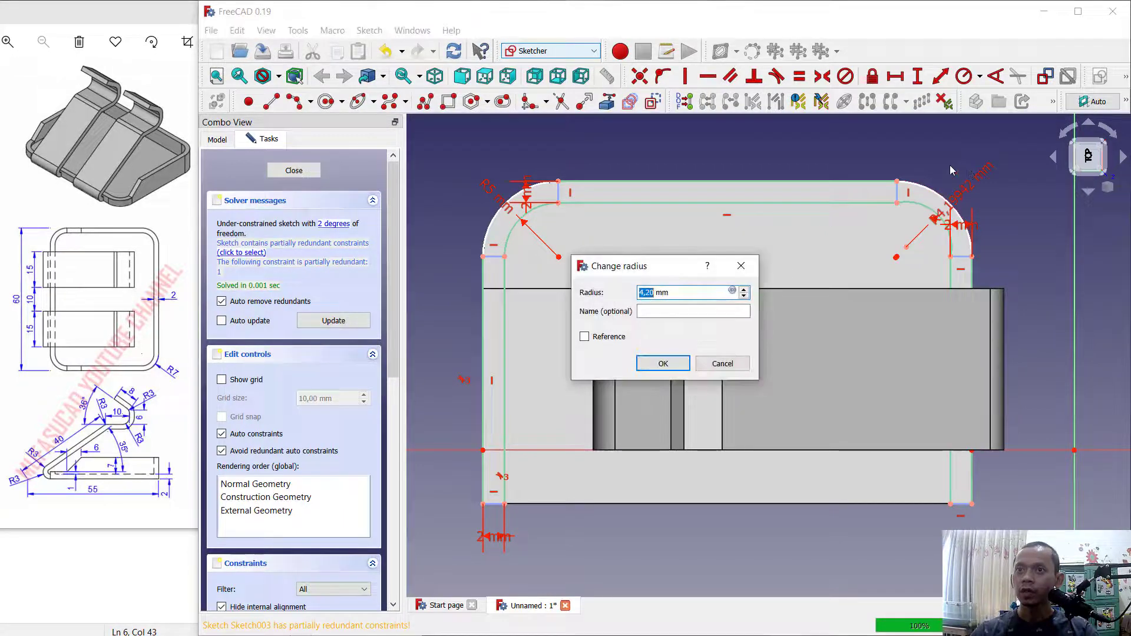
type("5")
key("Return")
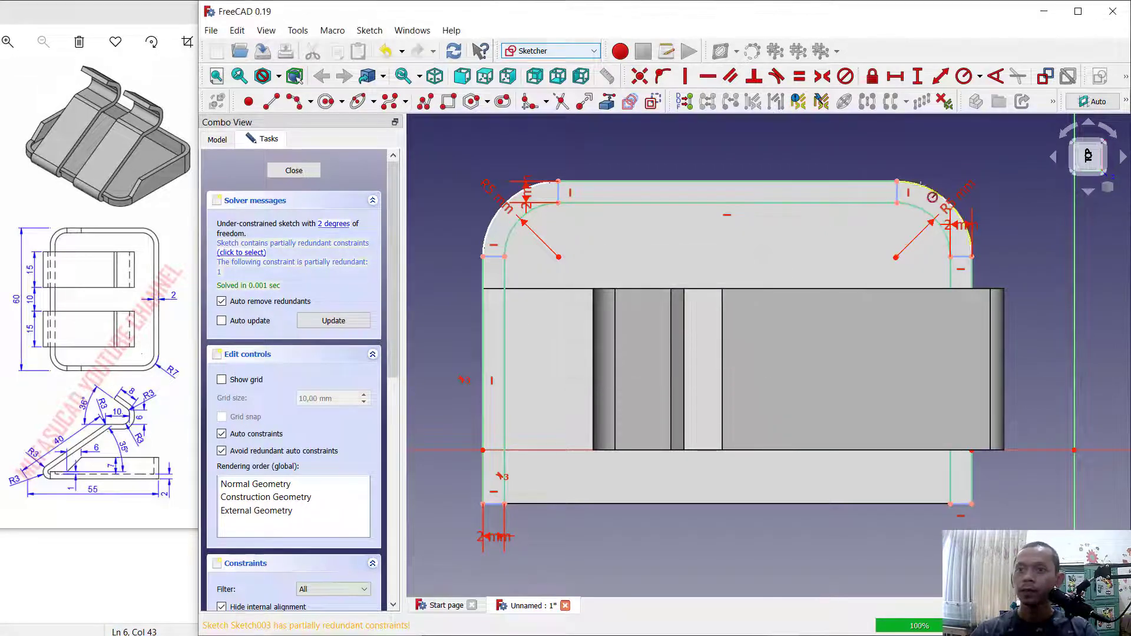
Step: Draw short horizontal lines closing the wall outline at its two open ends, joining the inner and outer lines
left_click(271, 101)
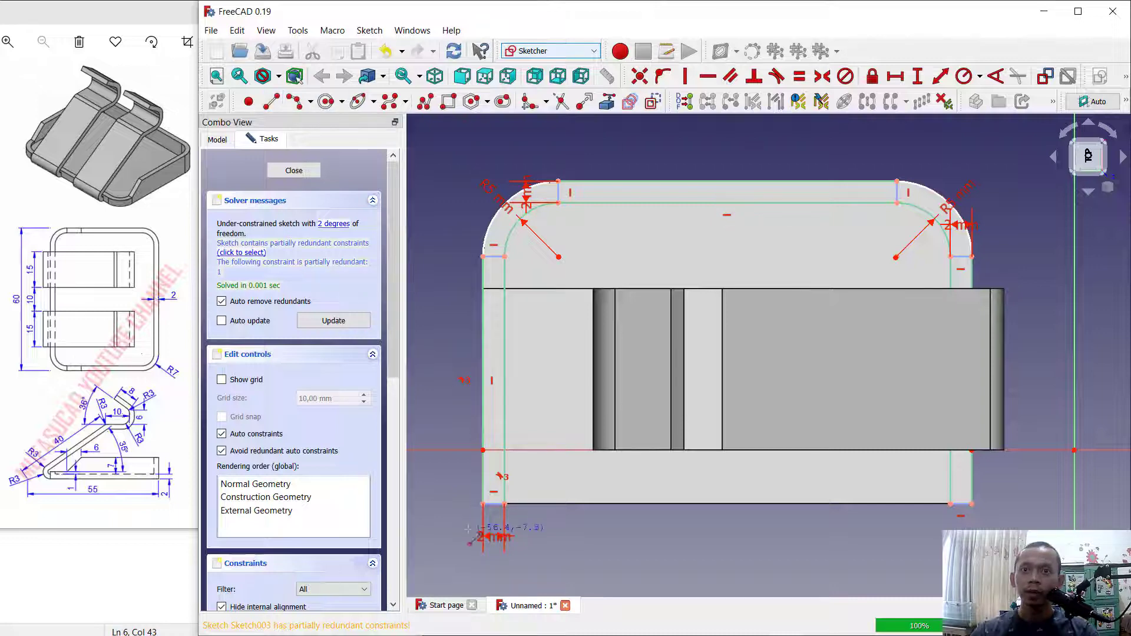
left_click(504, 505)
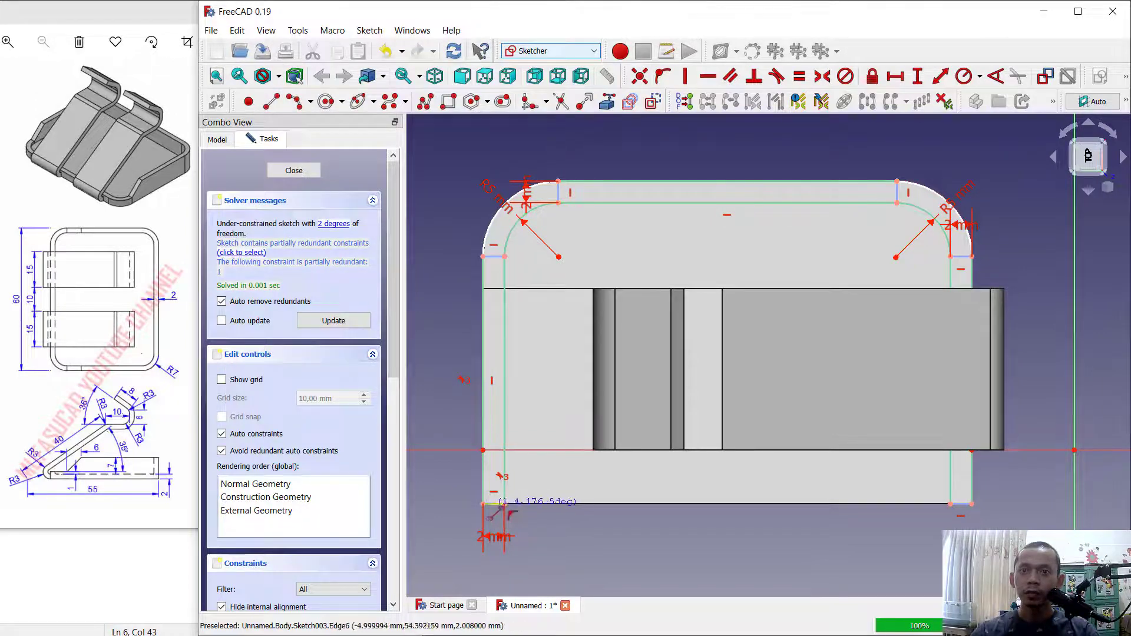
left_click(482, 505)
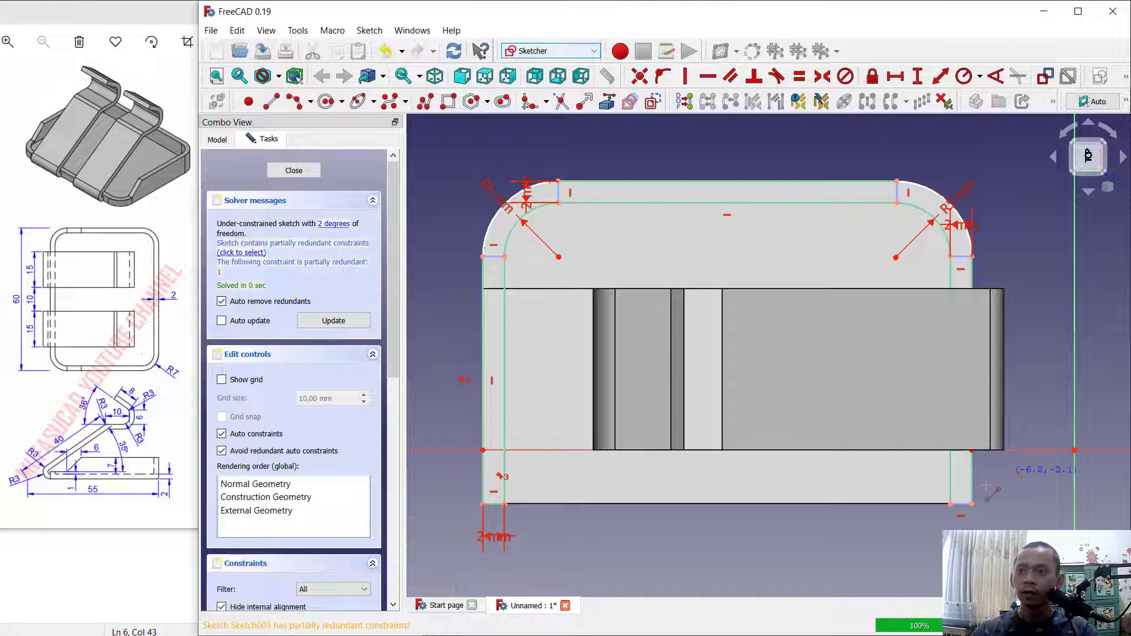
left_click(971, 504)
left_click(972, 505)
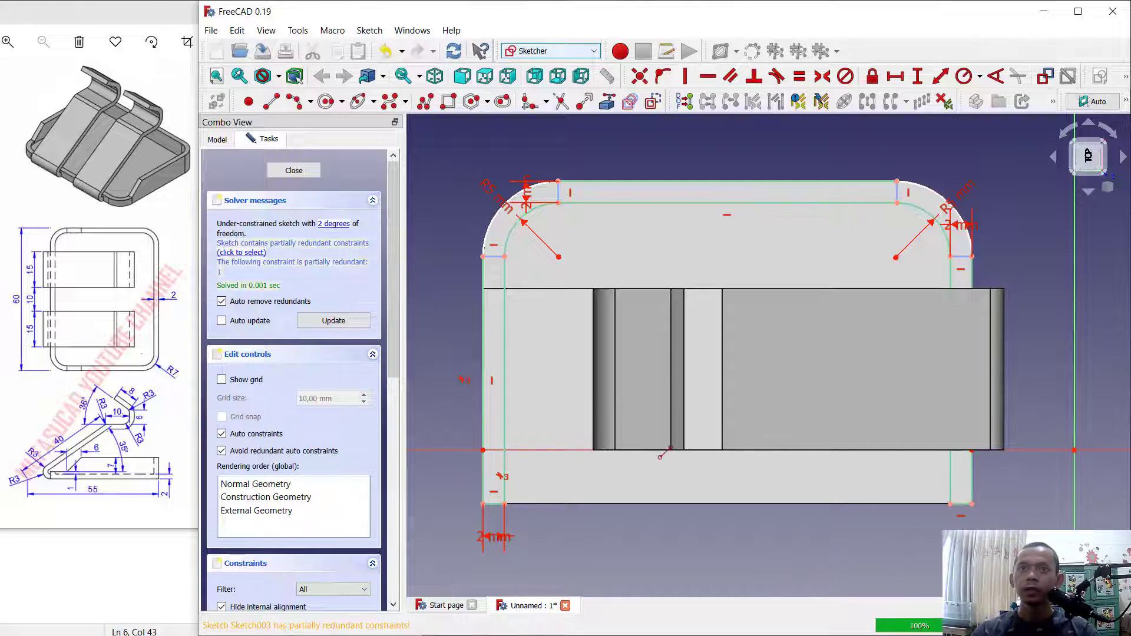
Step: Finish the sketch and pad the wall outline 1 mm upward from the tray floor
left_click(317, 172)
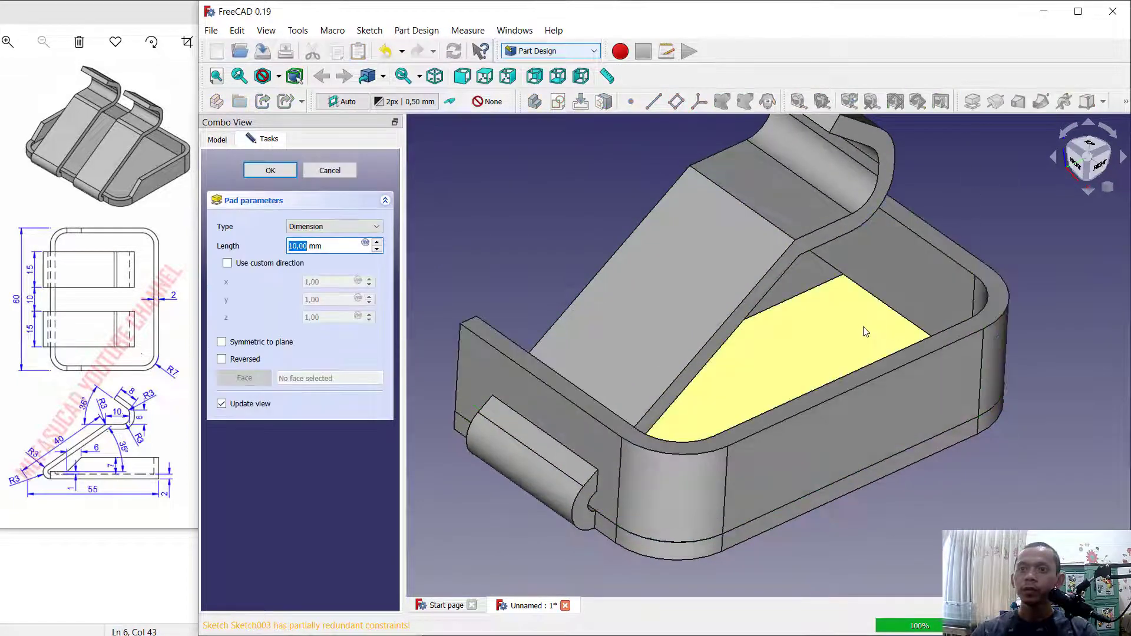
mouse_move(864, 328)
middle_mouse_down()
mouse_move(836, 333)
mouse_move(858, 320)
middle_mouse_up()
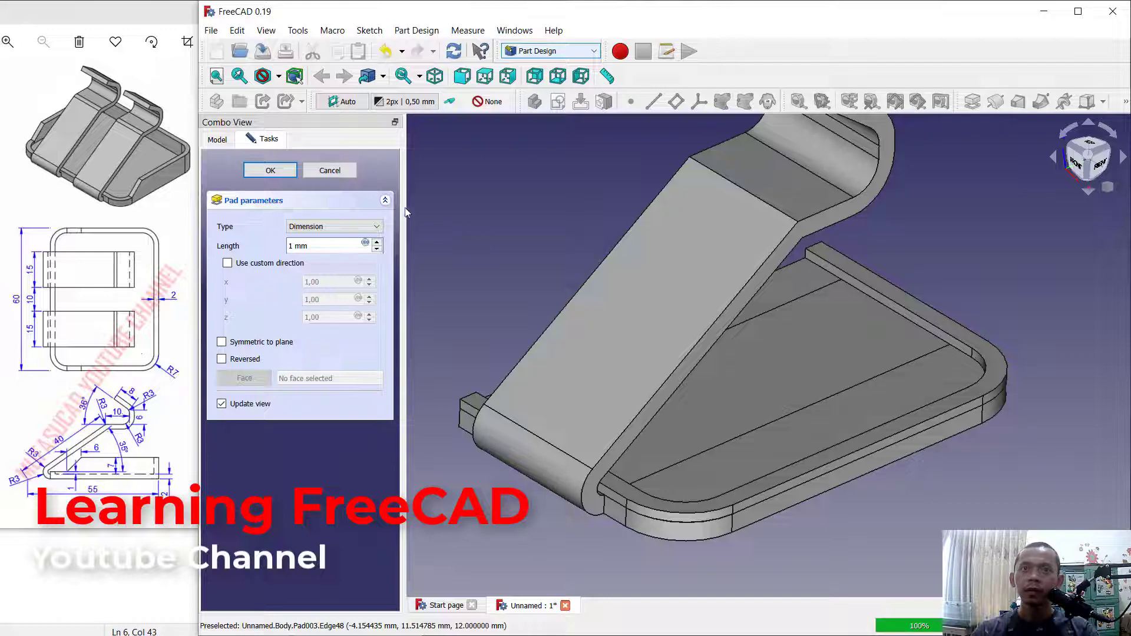
middle_click_drag(1007, 294, 984, 282)
Step: Start a sketch on the wall's top face and project the inner and outer edges of one short side, its corner and the long side
left_click(978, 353)
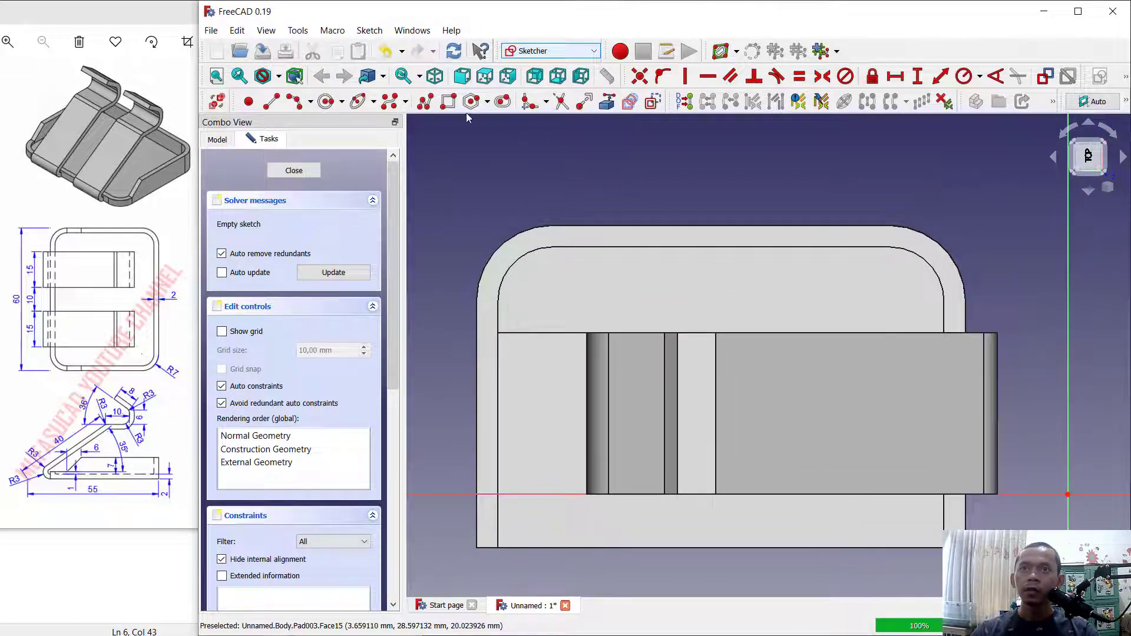
left_click(607, 102)
left_click(498, 248)
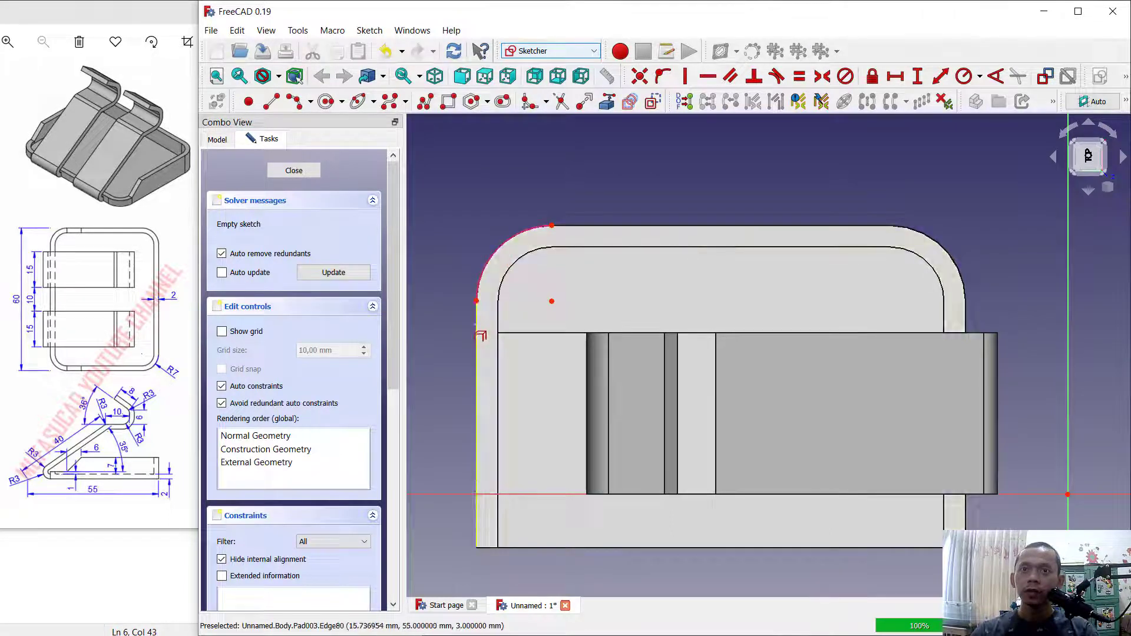
left_click(480, 336)
left_click(498, 306)
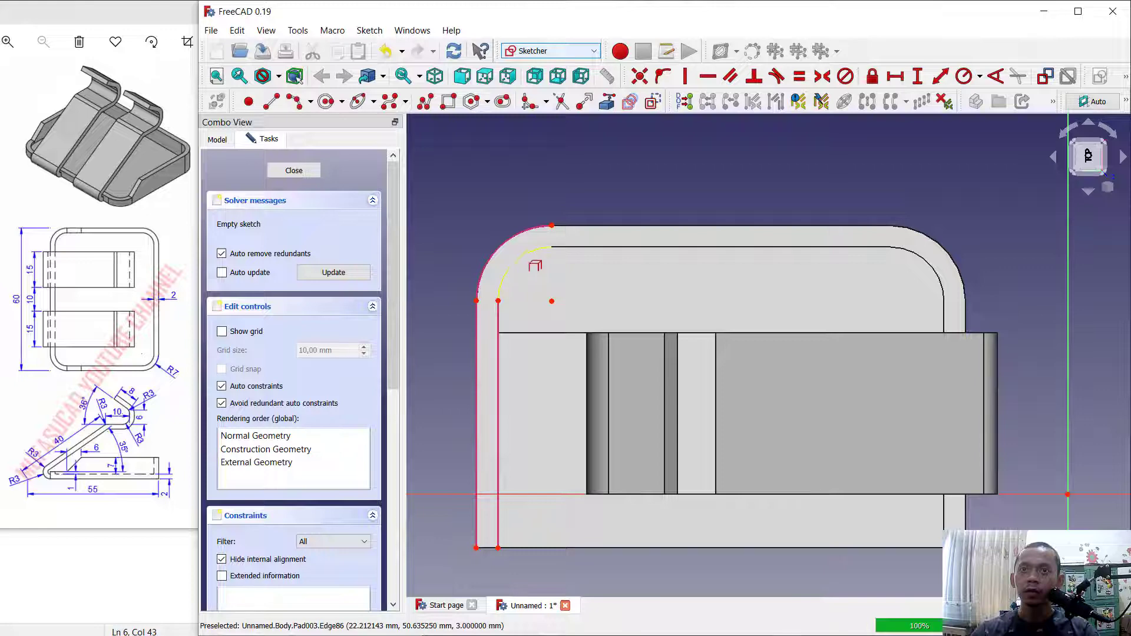
left_click(530, 253)
left_click(595, 247)
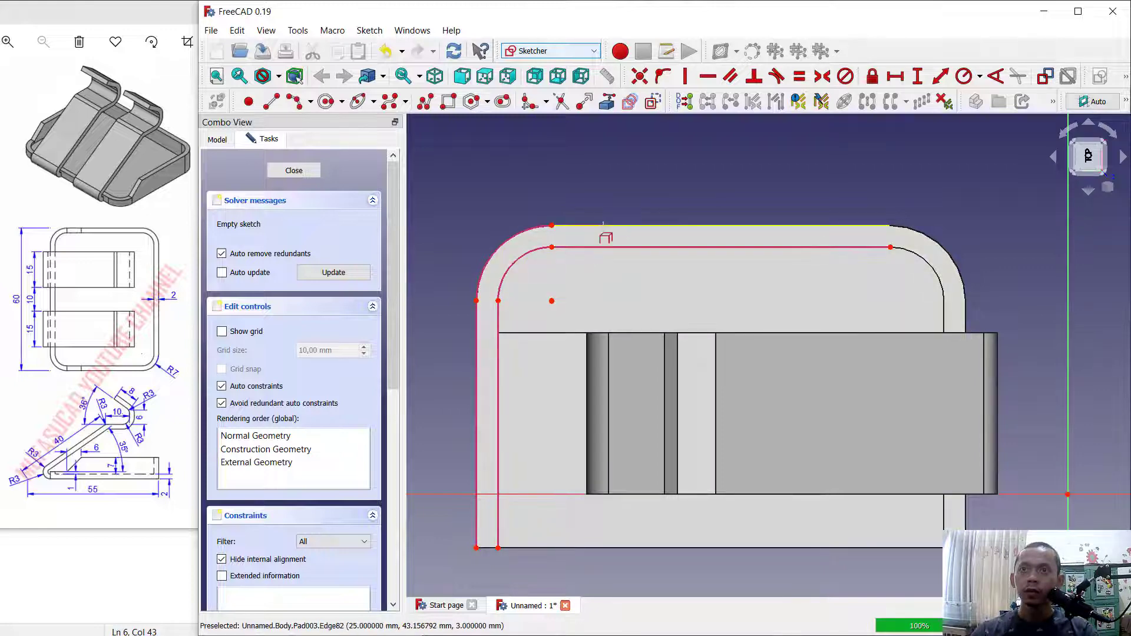
left_click(607, 226)
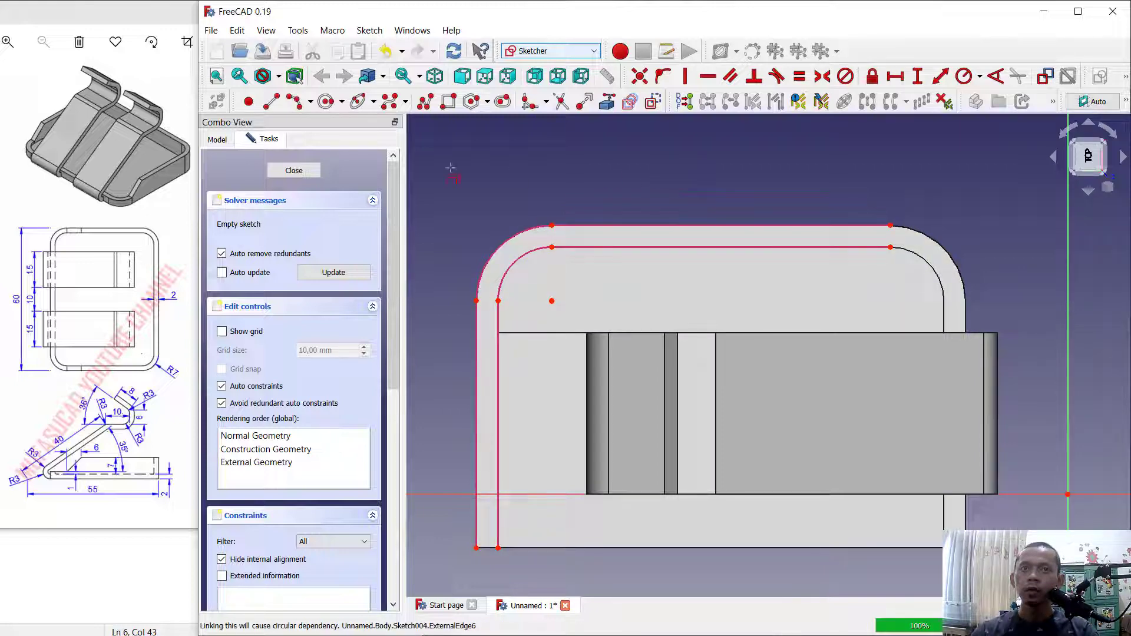
Step: Draw the closing line at the short side's open end and trace its projected outer and inner edges up to the corner
left_click(271, 102)
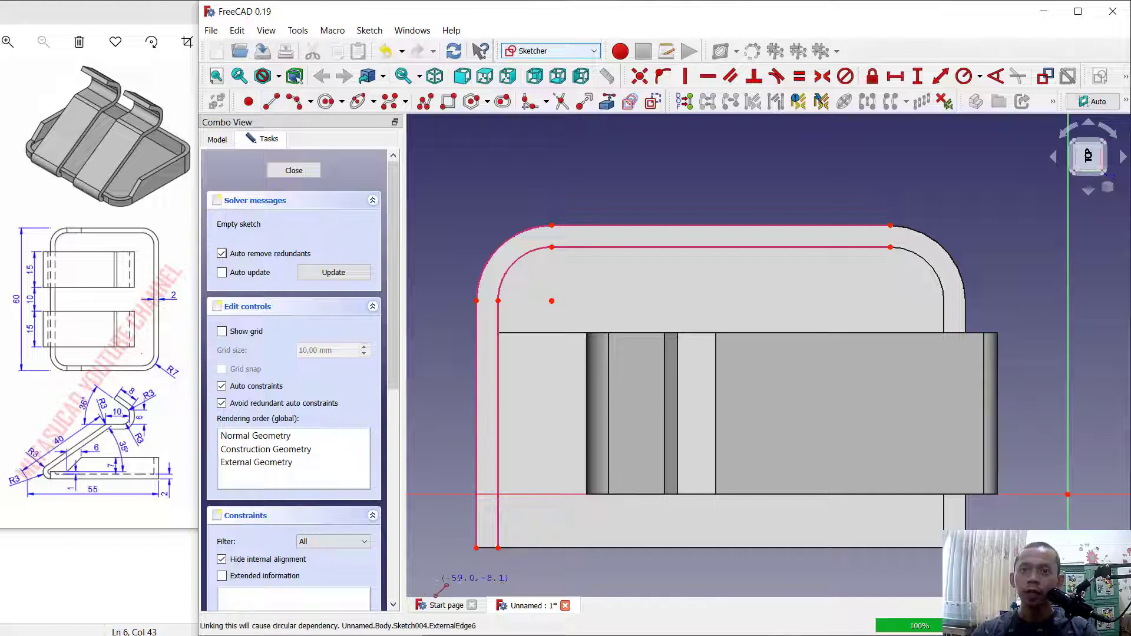
left_click(499, 549)
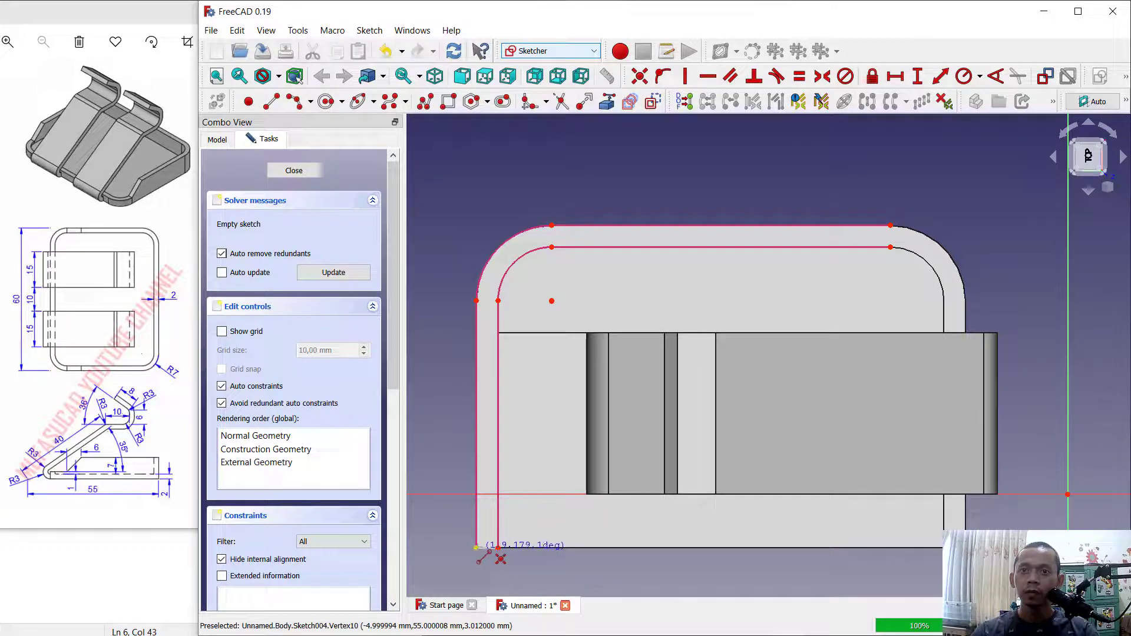
left_click(476, 548)
left_click(476, 548)
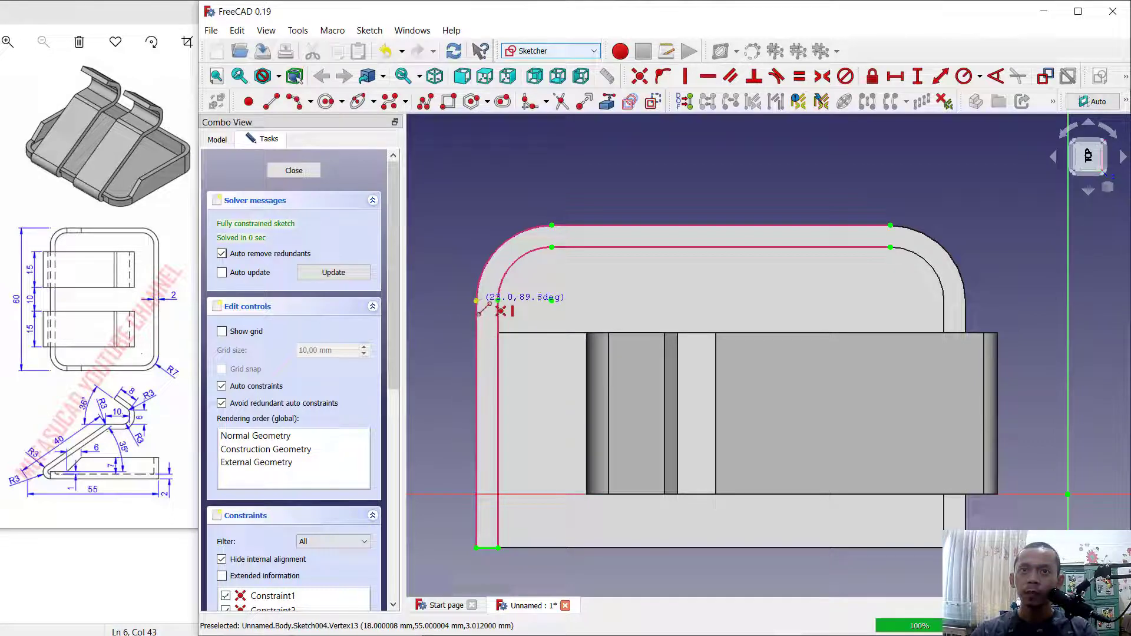
left_click(476, 301)
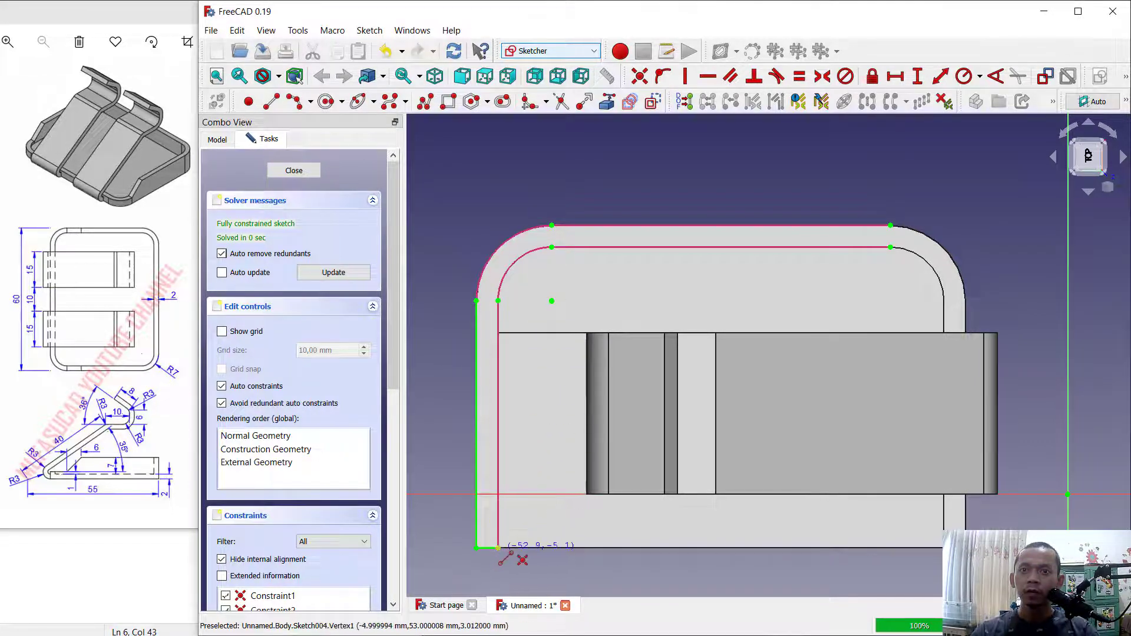
left_click(498, 548)
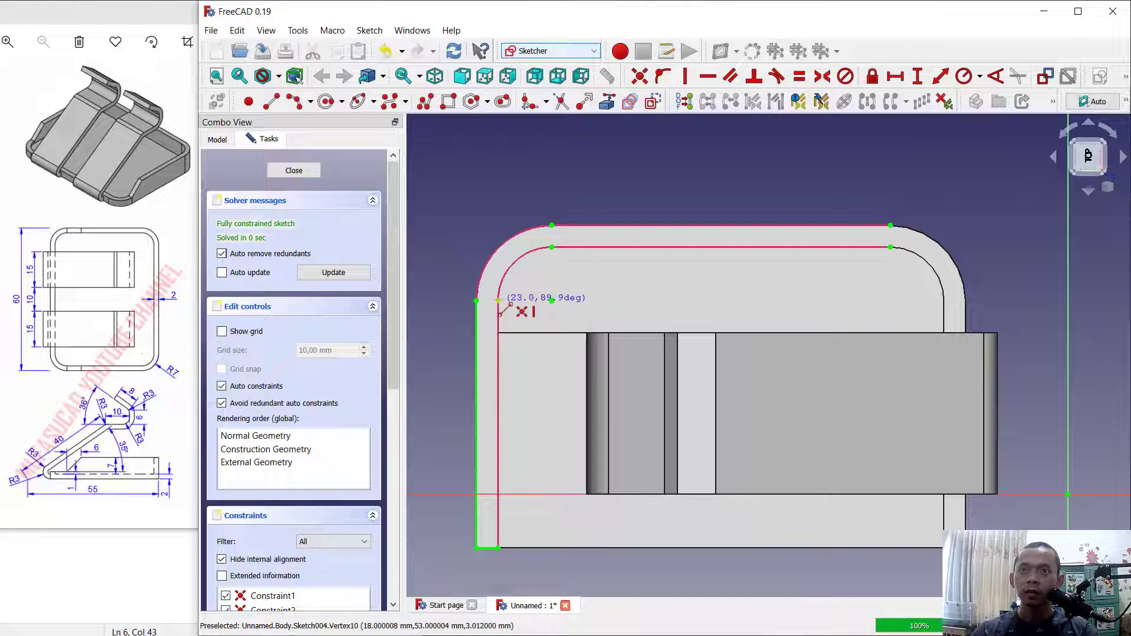
left_click(498, 301)
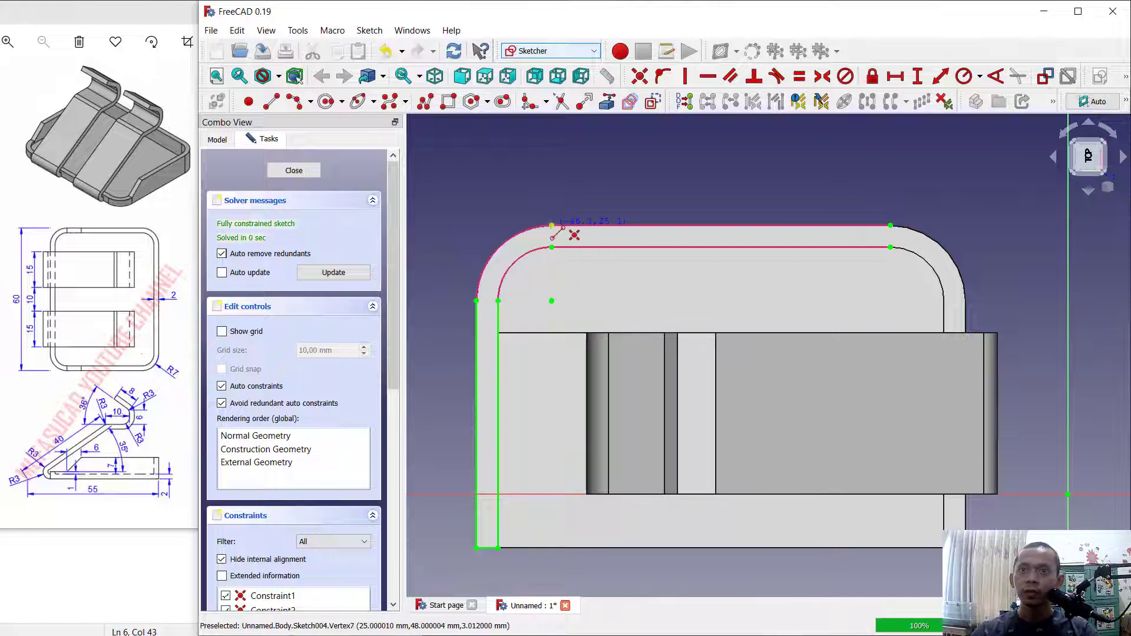
Step: Trace the projected outer and inner edges of the long side with two horizontal lines
left_click(551, 225)
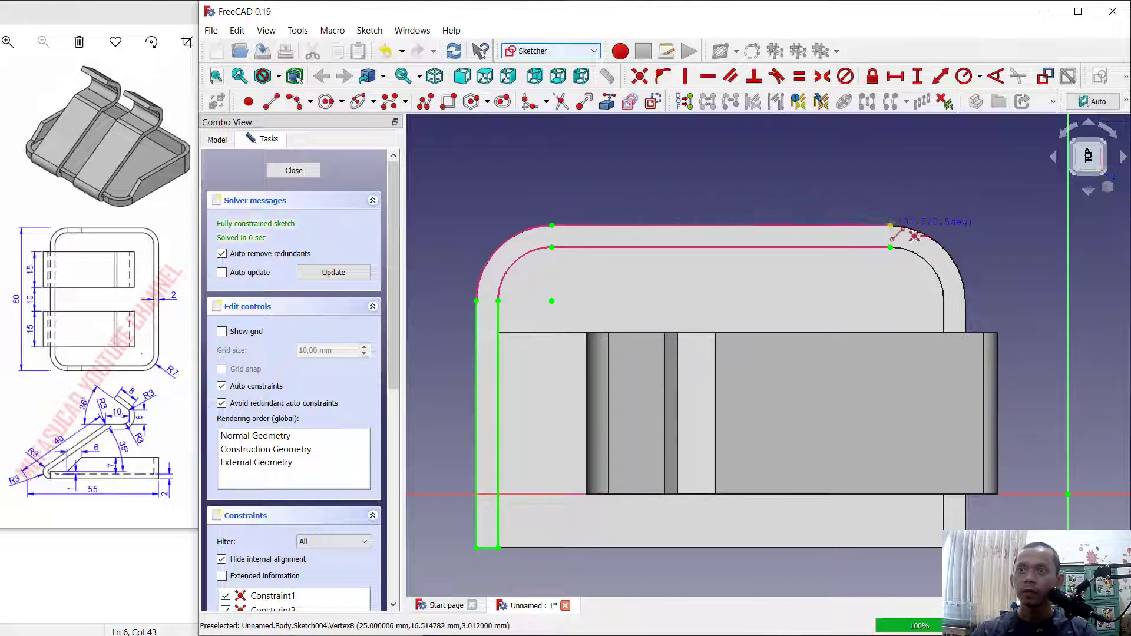
left_click(891, 225)
left_click(890, 247)
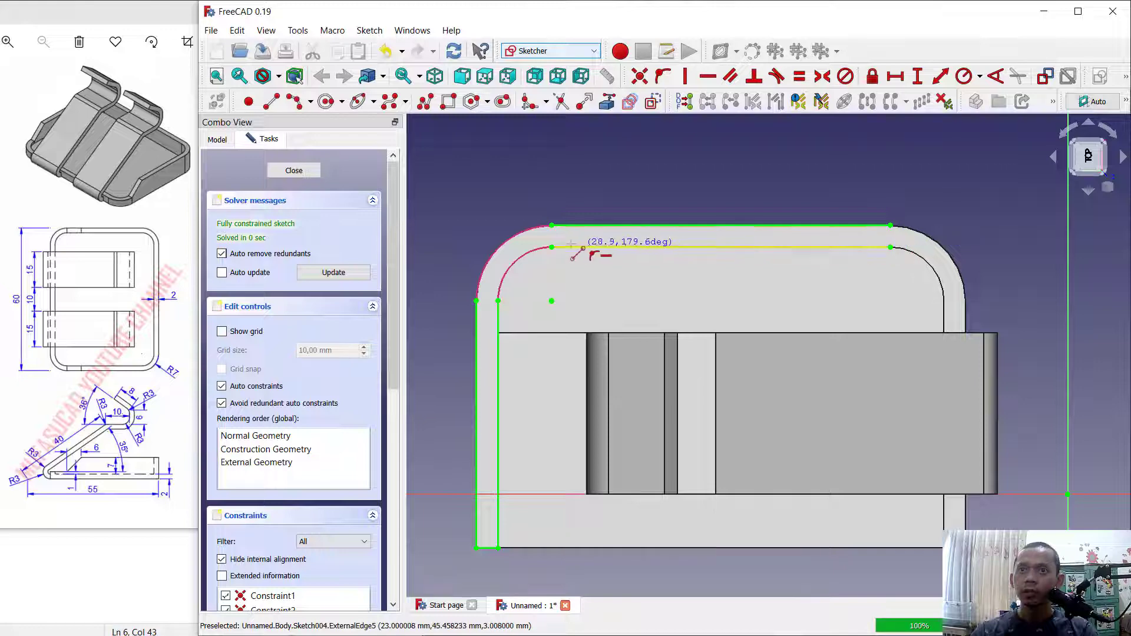
left_click(552, 247)
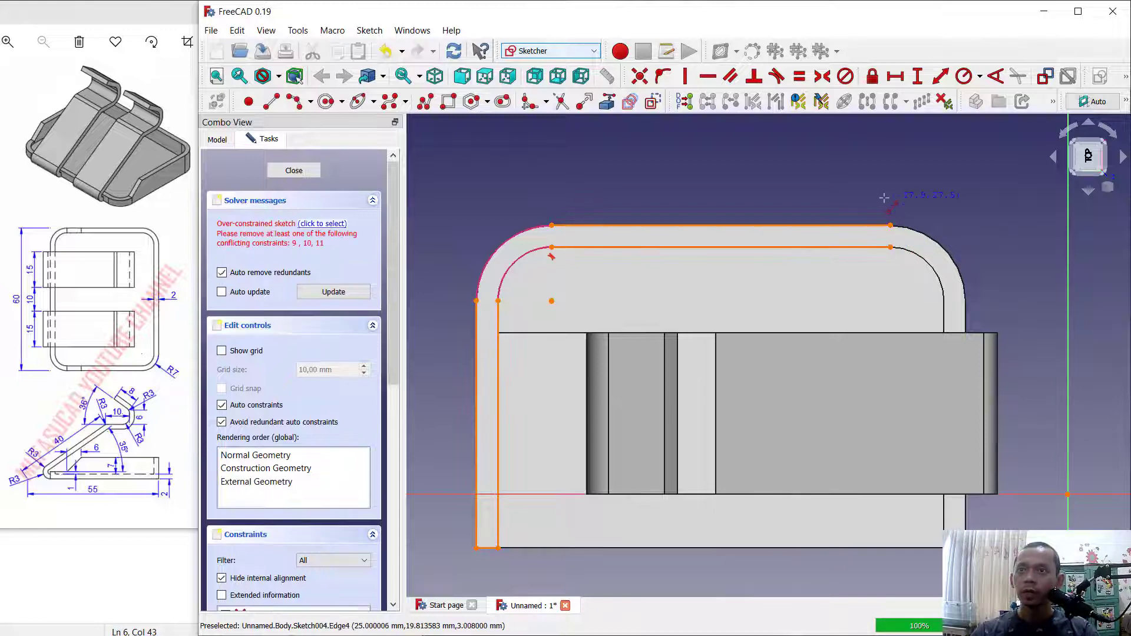
Step: Delete the conflicting constraints and close the far end of the two long lines with a short vertical line
left_click(326, 223)
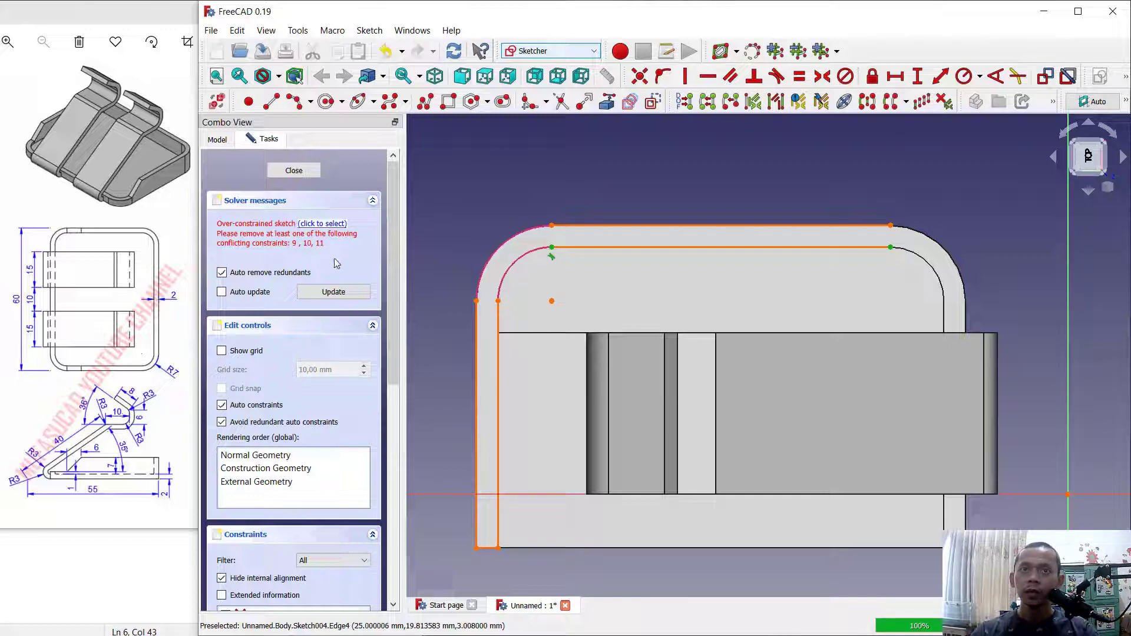
key("Delete")
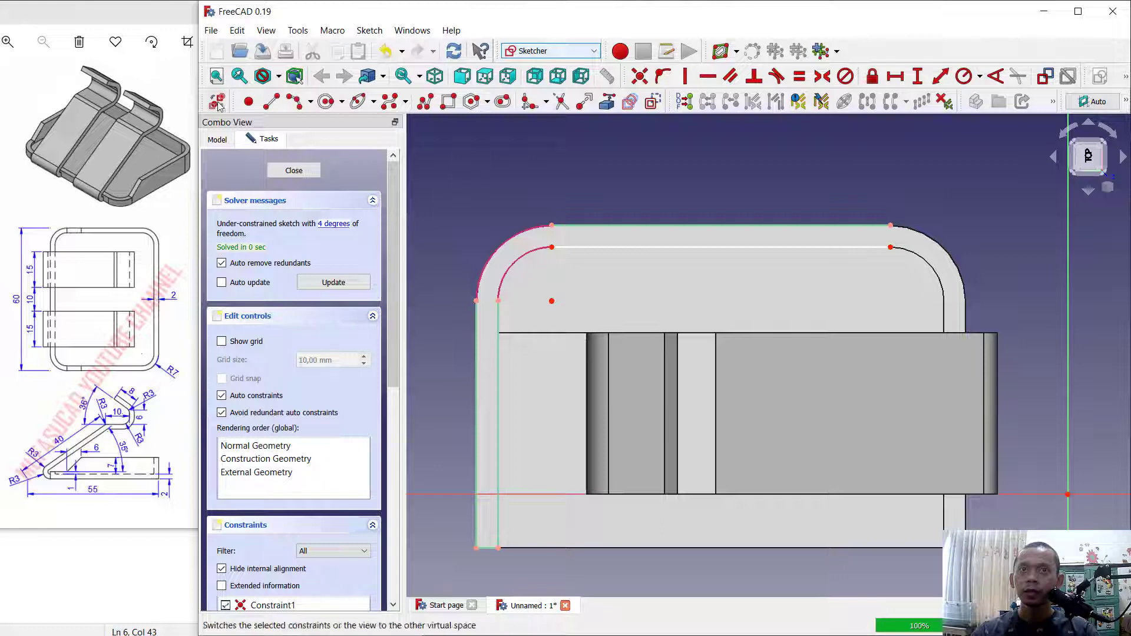
left_click(271, 102)
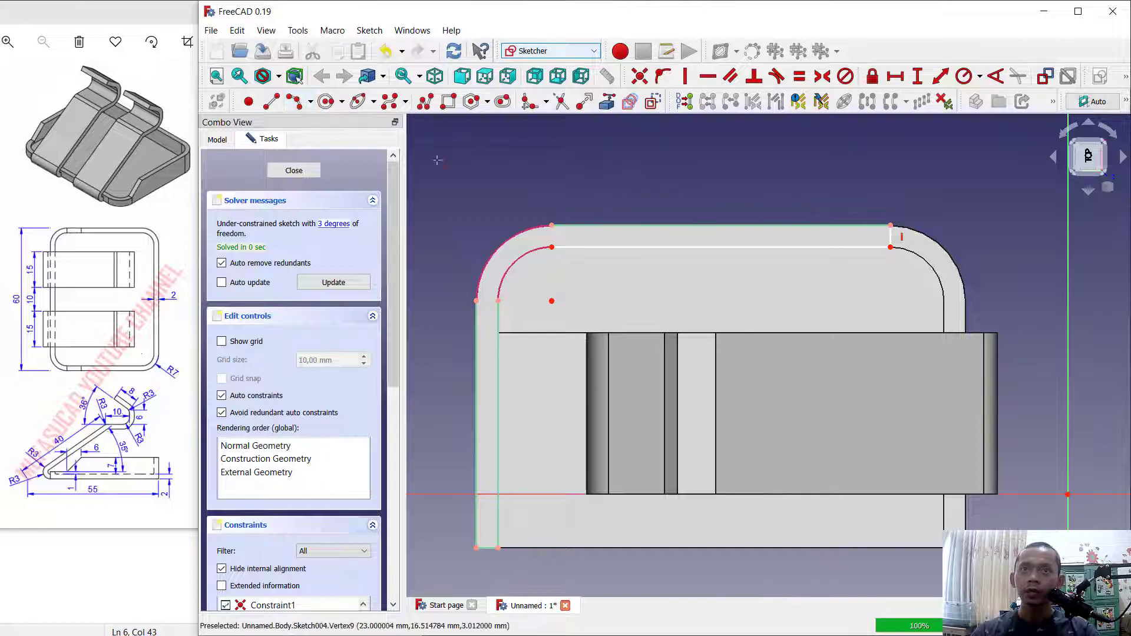
Step: Draw the inner corner arc between the short and long inner lines and make their shared endpoint coincident with the projected inner corner point
left_click(499, 301)
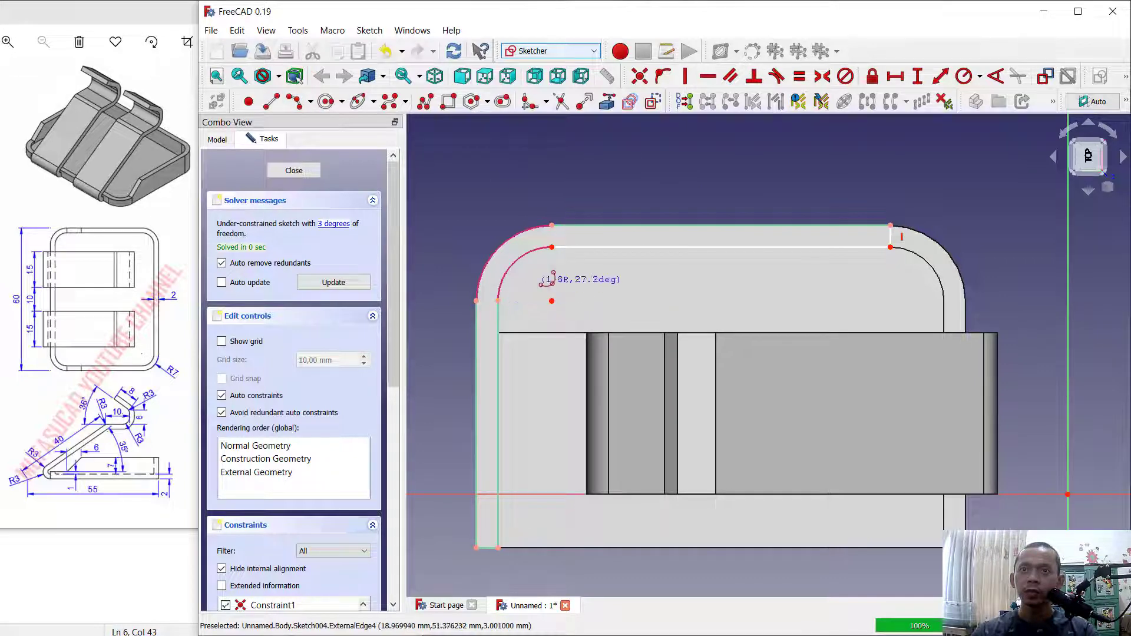
left_click(552, 248)
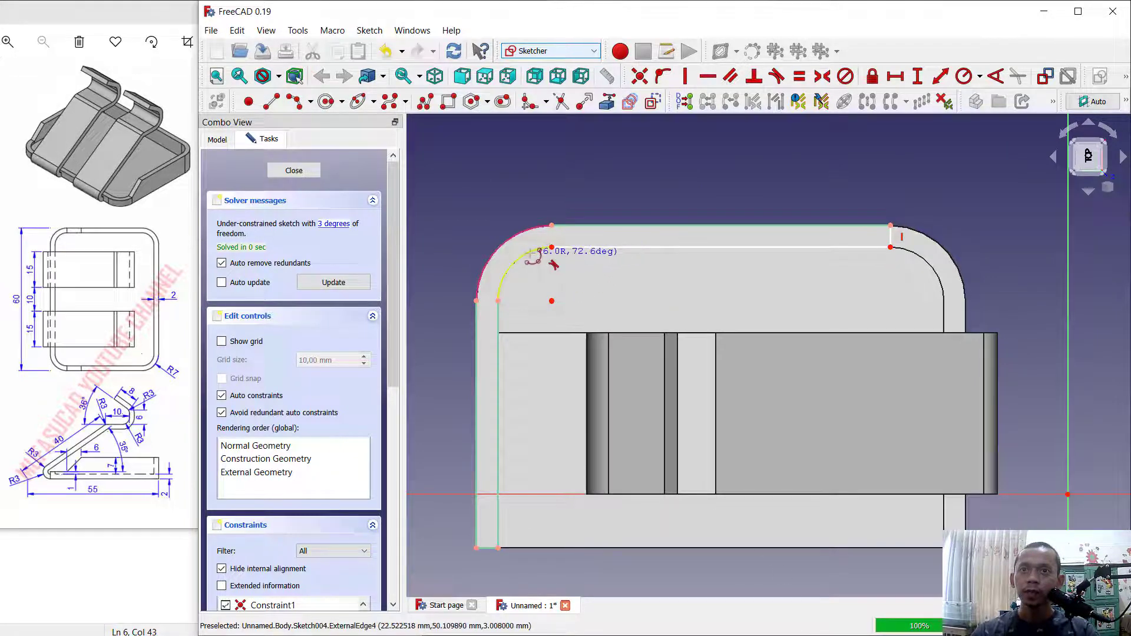
left_click(553, 265)
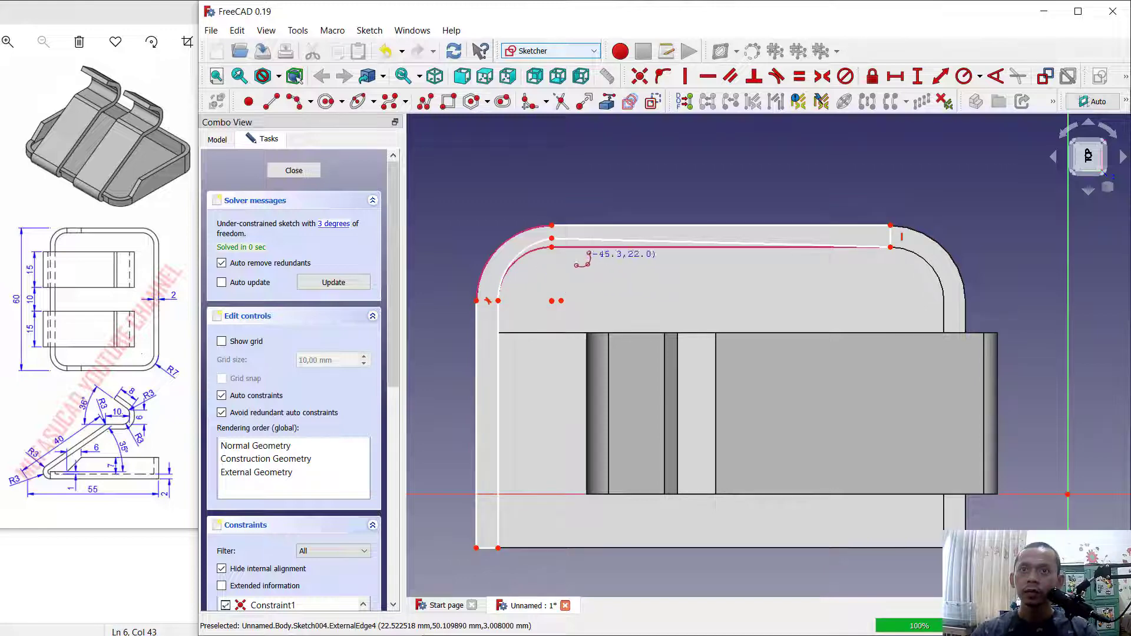
left_click(641, 78)
scroll(557, 249, "up", 5)
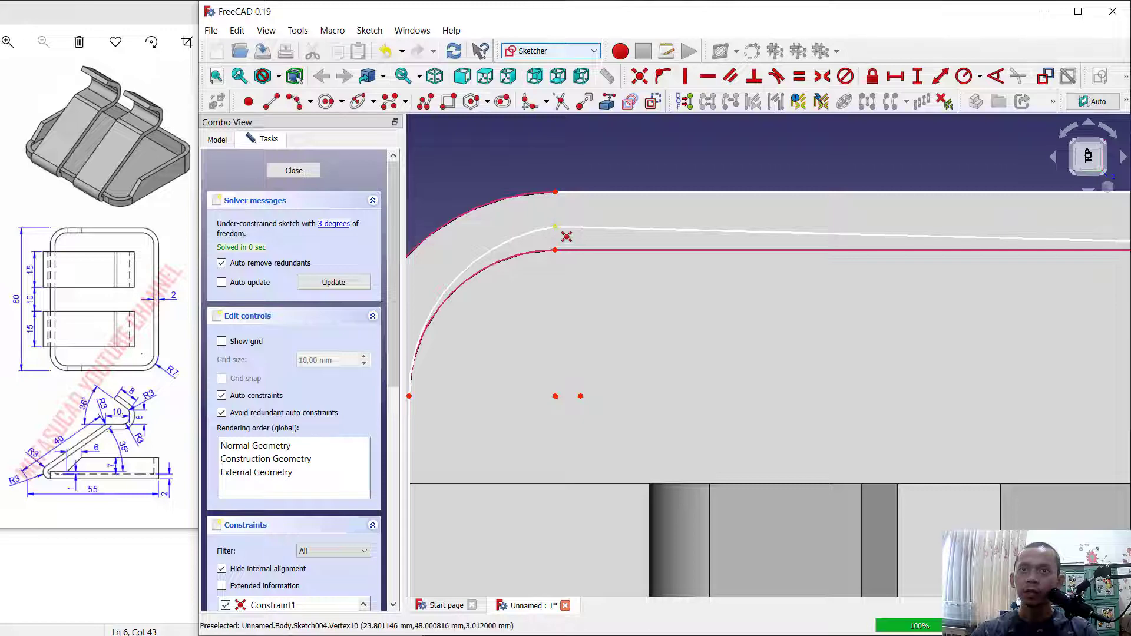
left_click(555, 250)
scroll(598, 236, "down", 2)
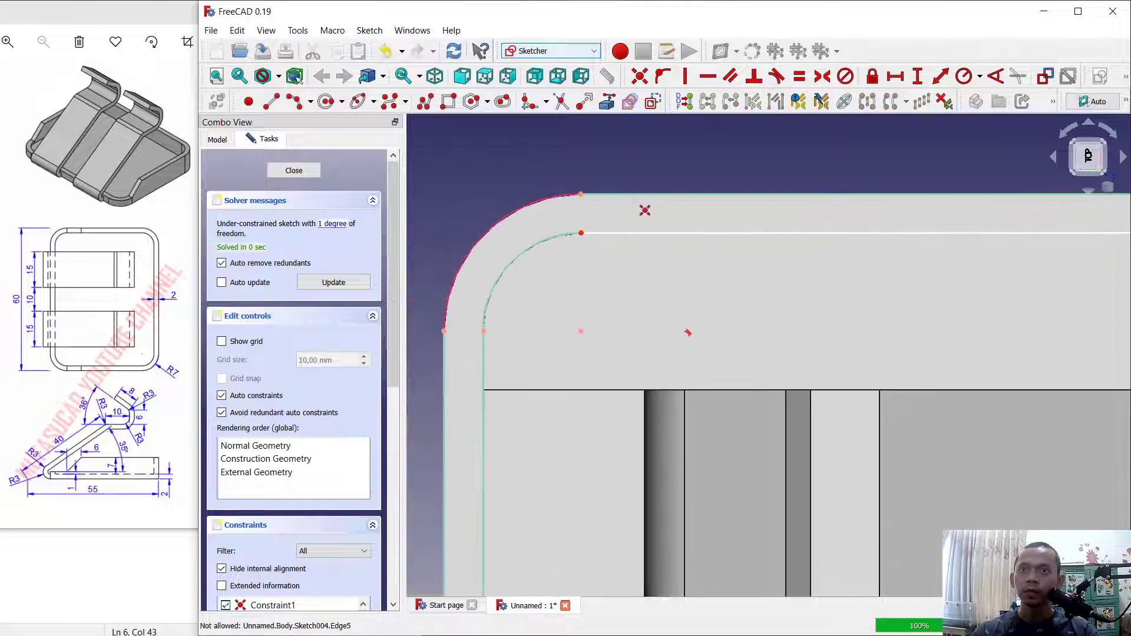
Step: Draw the outer corner arc along the projected edge between the two outer lines, and finish the wall sketch
left_click(294, 102)
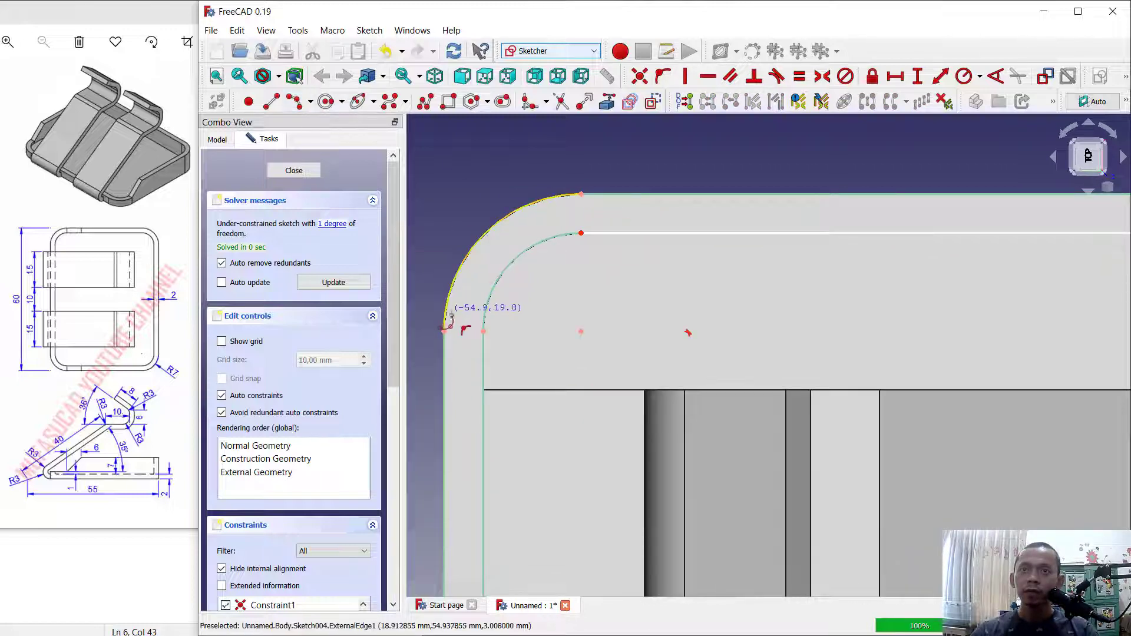
left_click(445, 333)
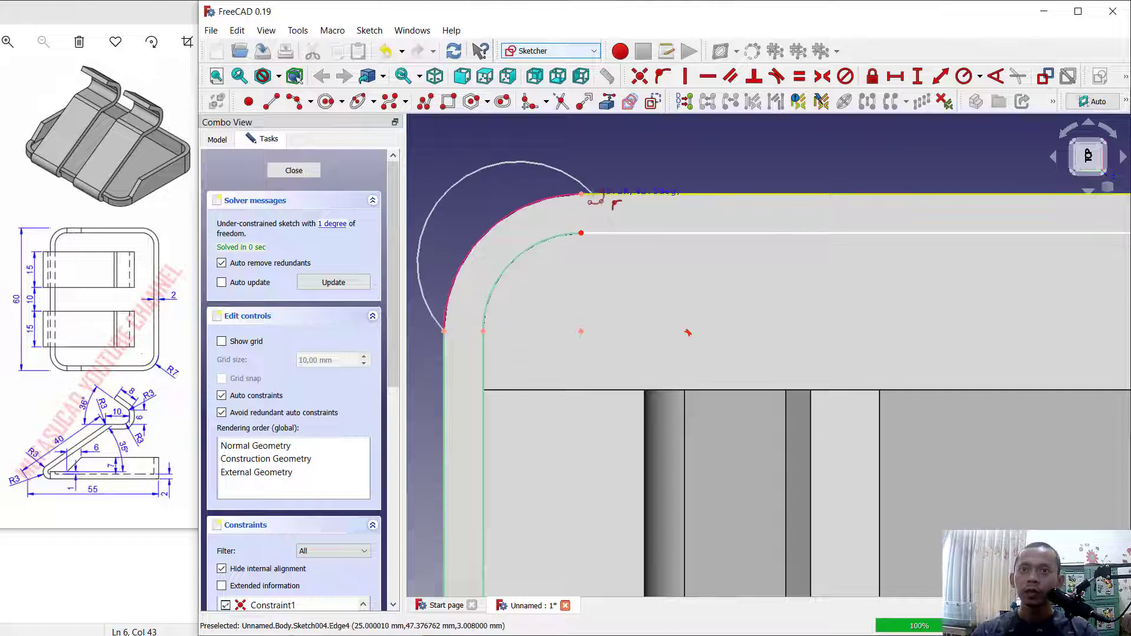
left_click(583, 194)
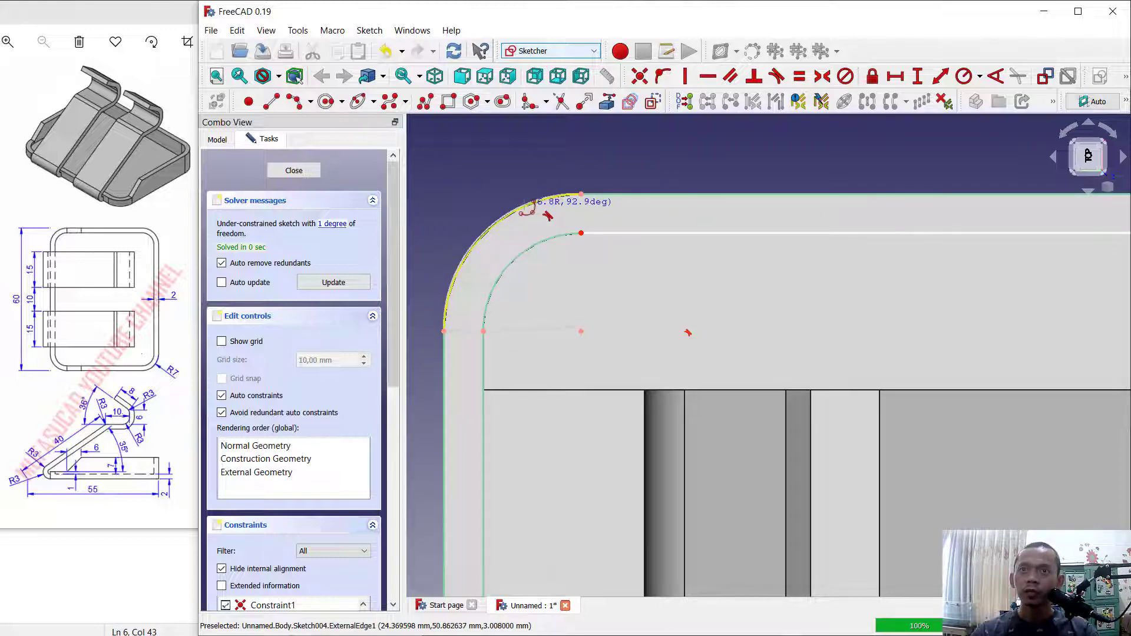
scroll(634, 213, "down", 4)
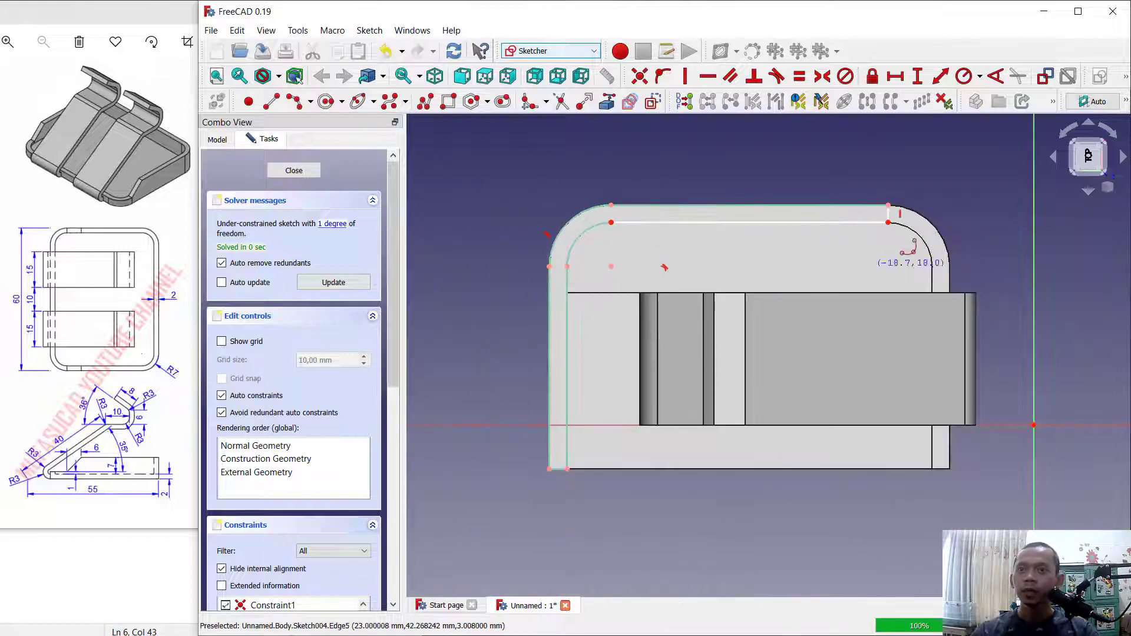
left_click(294, 170)
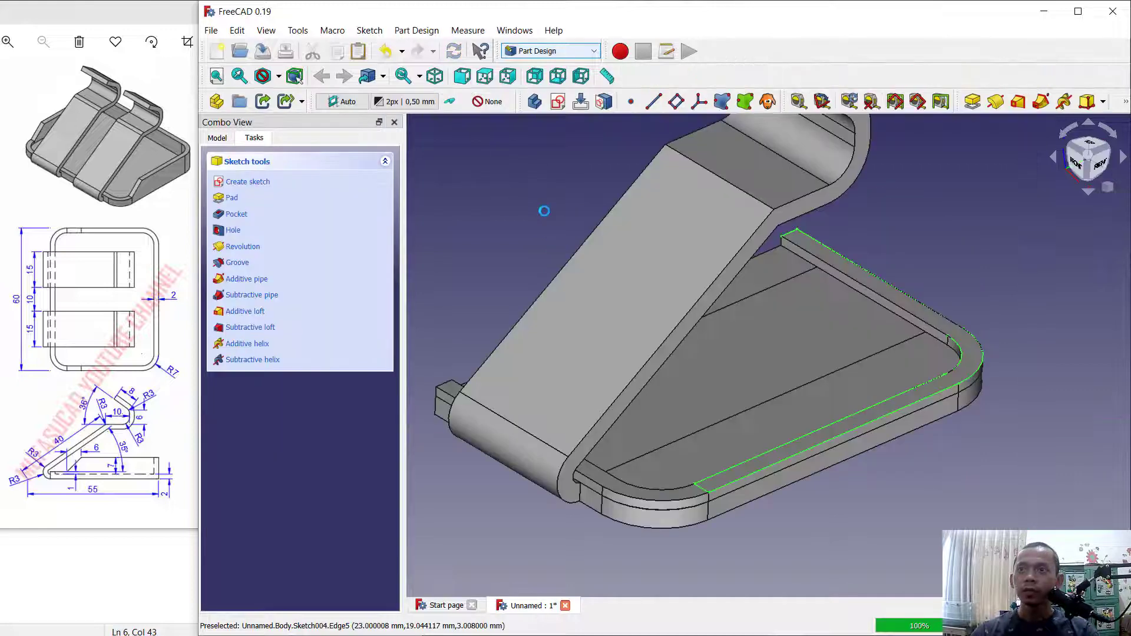
Step: Pad the wall sketch 6 mm to raise the tray's side wall
middle_click_drag(977, 270, 962, 318)
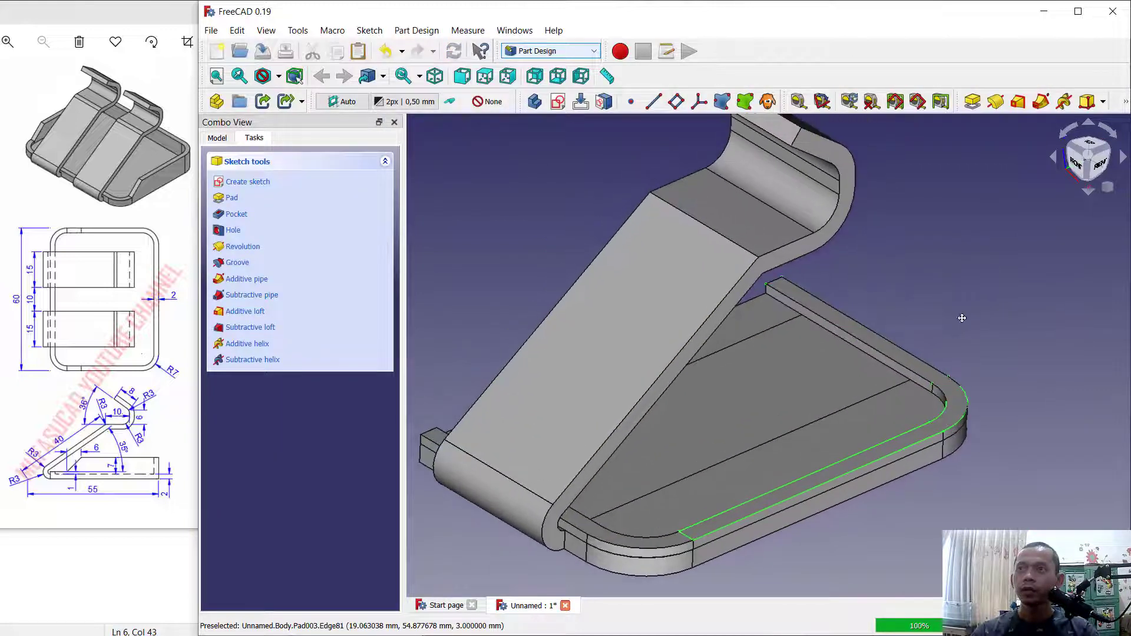
left_click(973, 102)
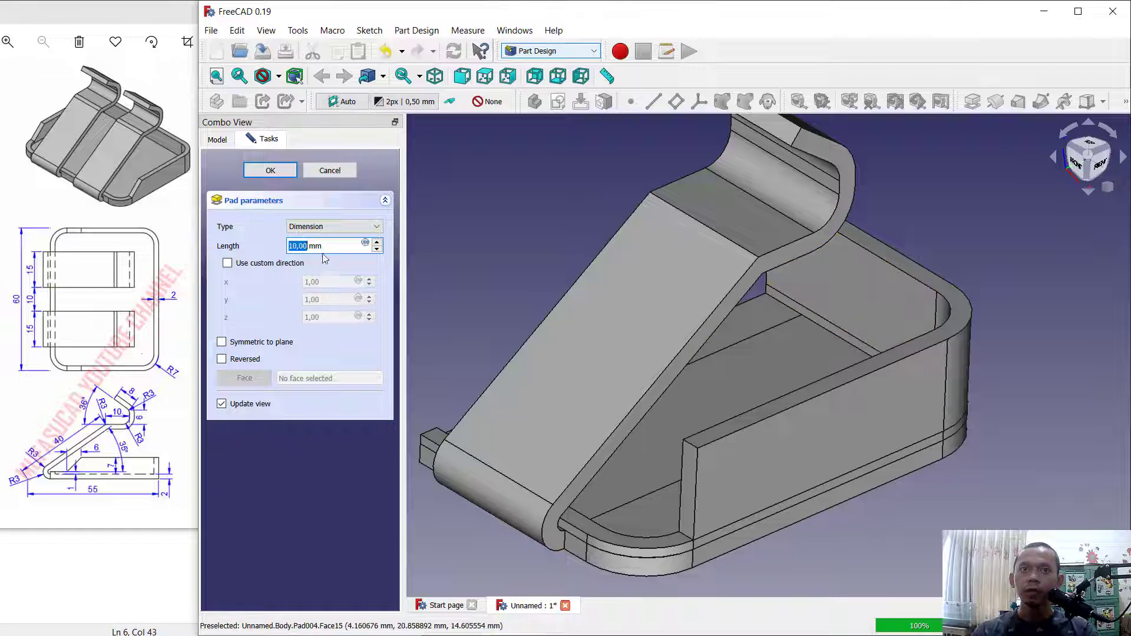
type("6")
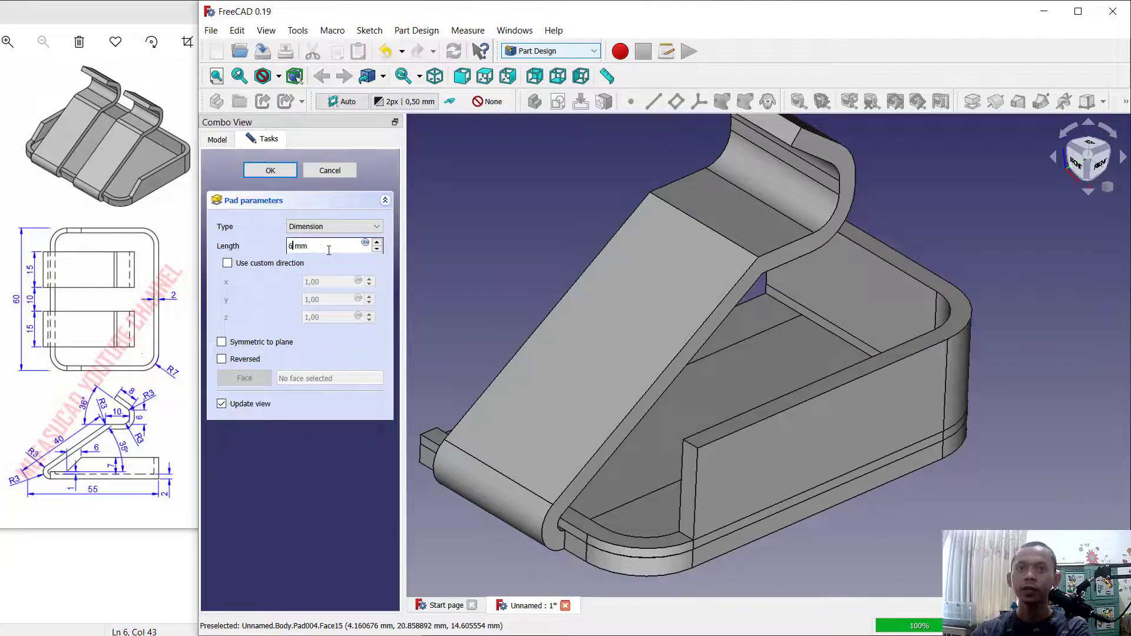
left_click(272, 172)
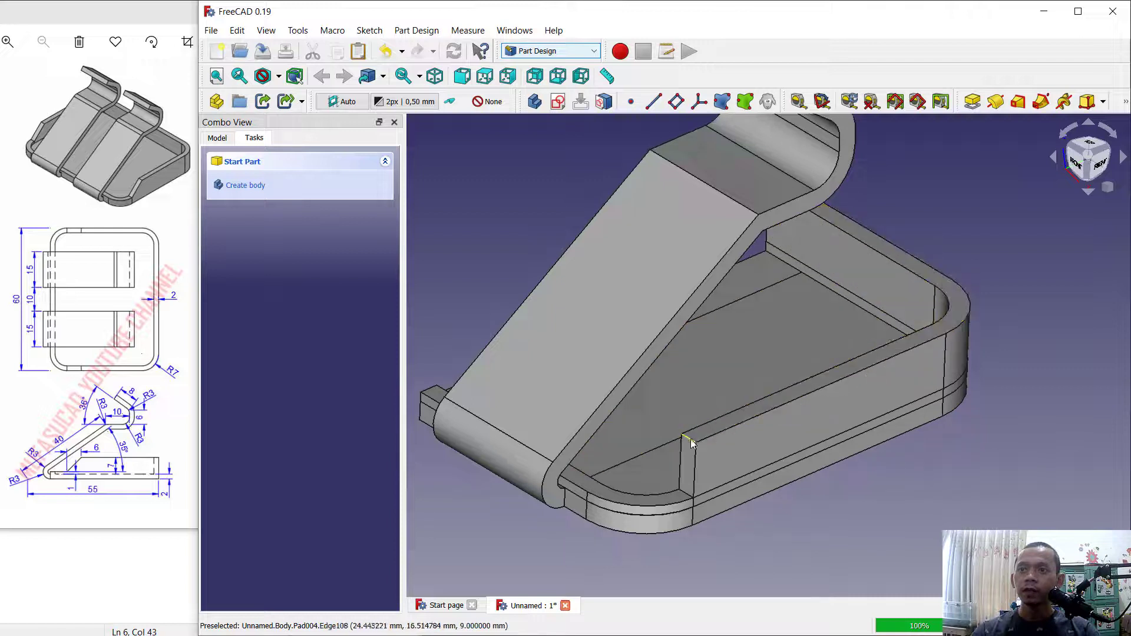
left_click(688, 440)
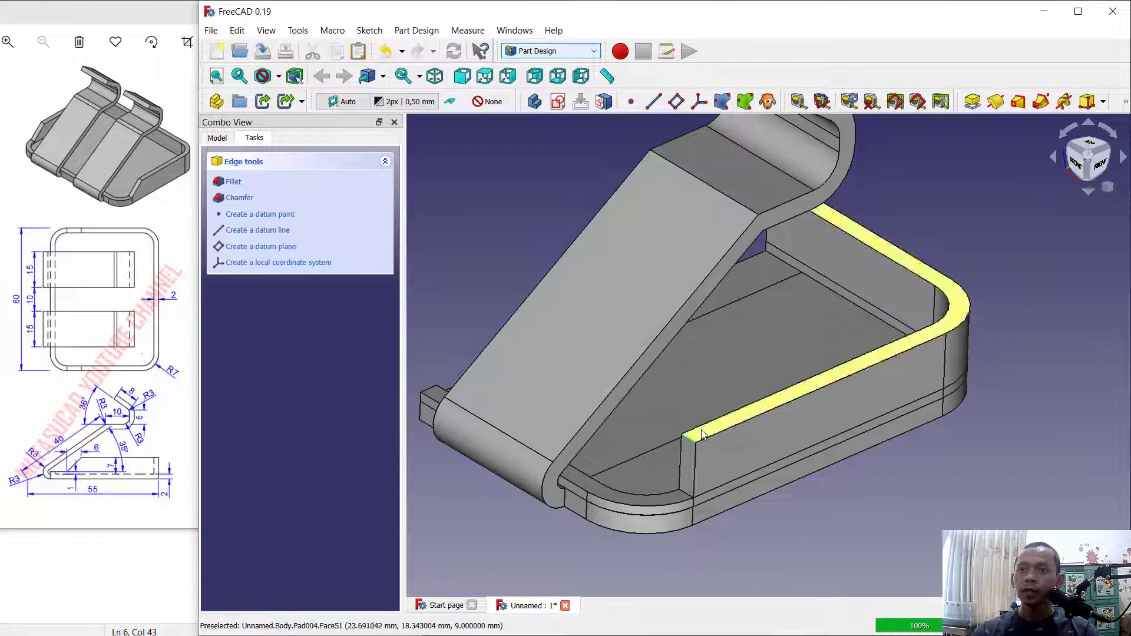
left_click(1126, 103)
left_click(973, 168)
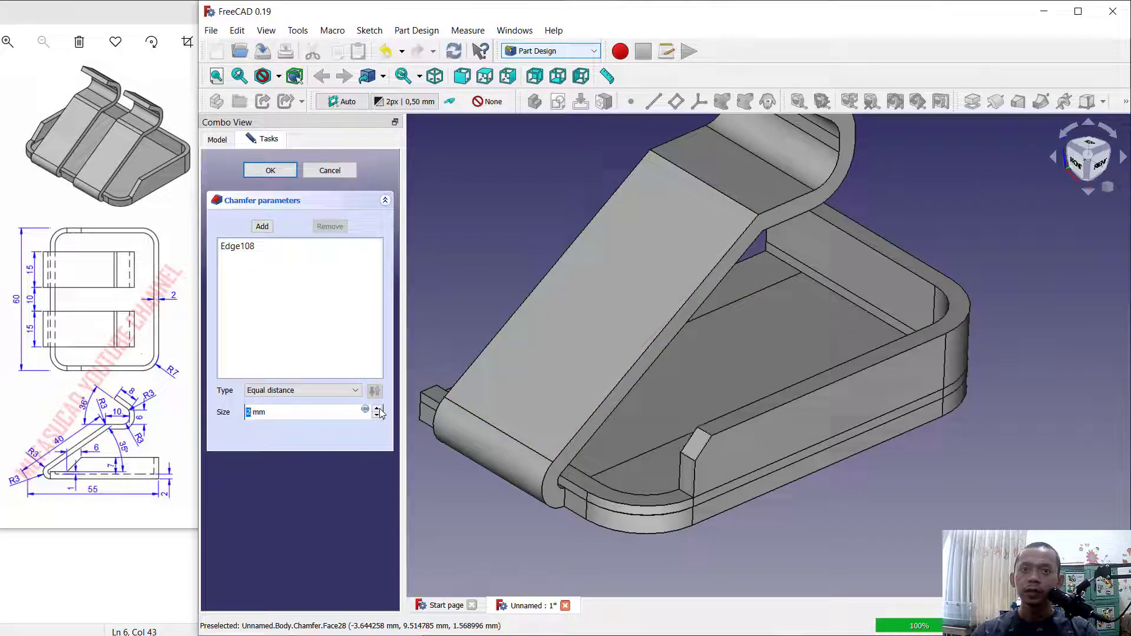
type("5")
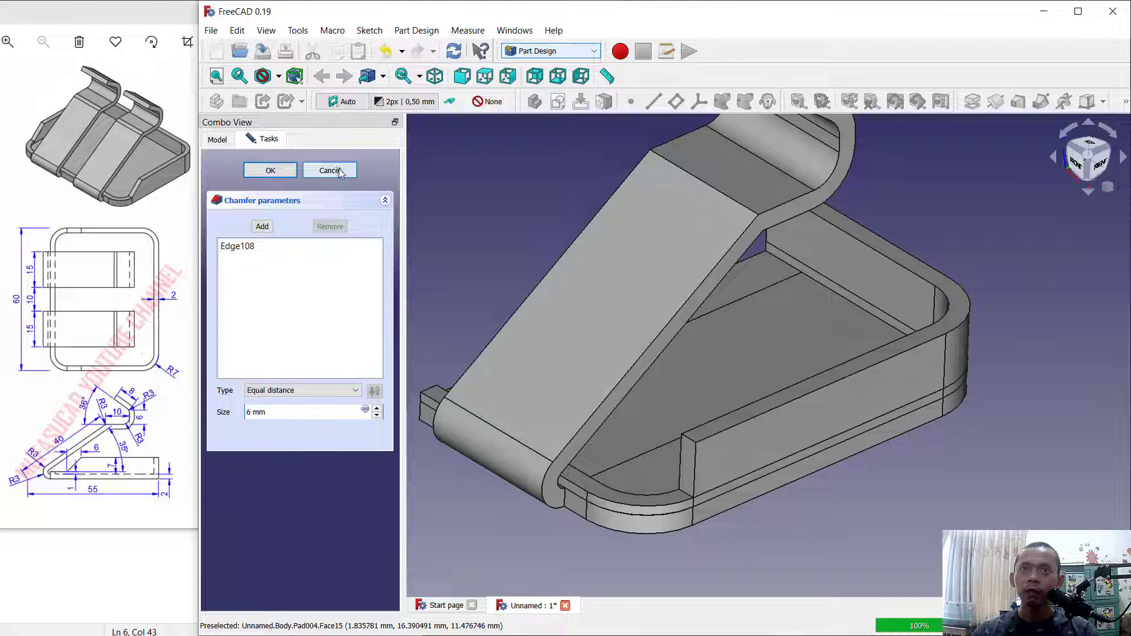
left_click(340, 171)
Step: Start a sketch on the raised wall's outer side face and project its vertical end edge and upper edge as external geometry
left_click(728, 454)
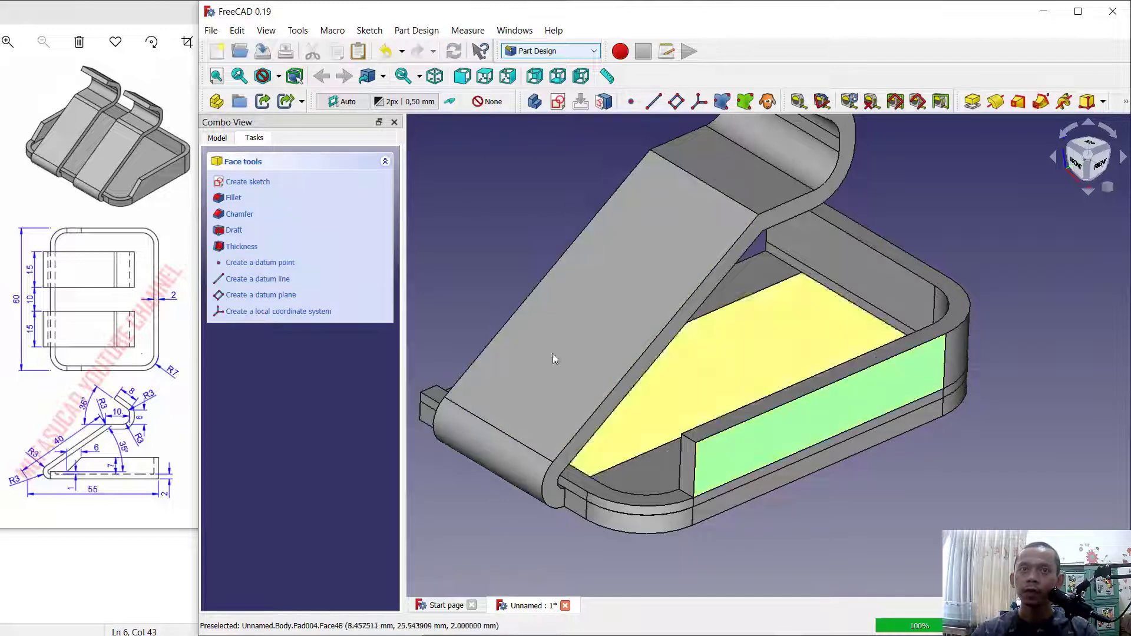
left_click(252, 182)
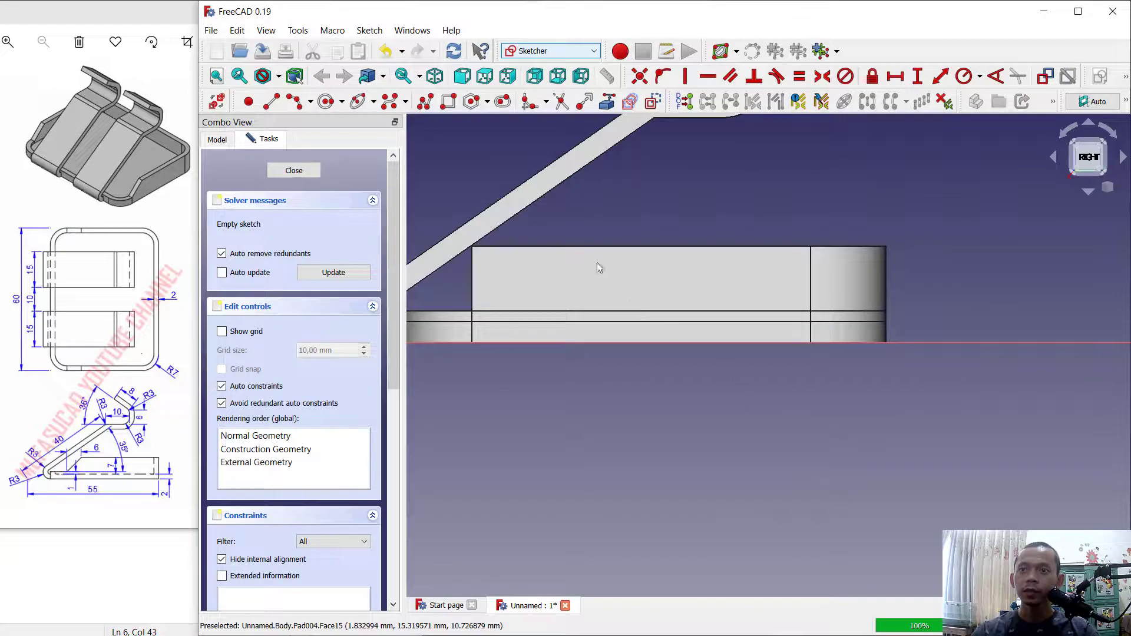
scroll(518, 344, "down", 3)
scroll(533, 342, "up", 5)
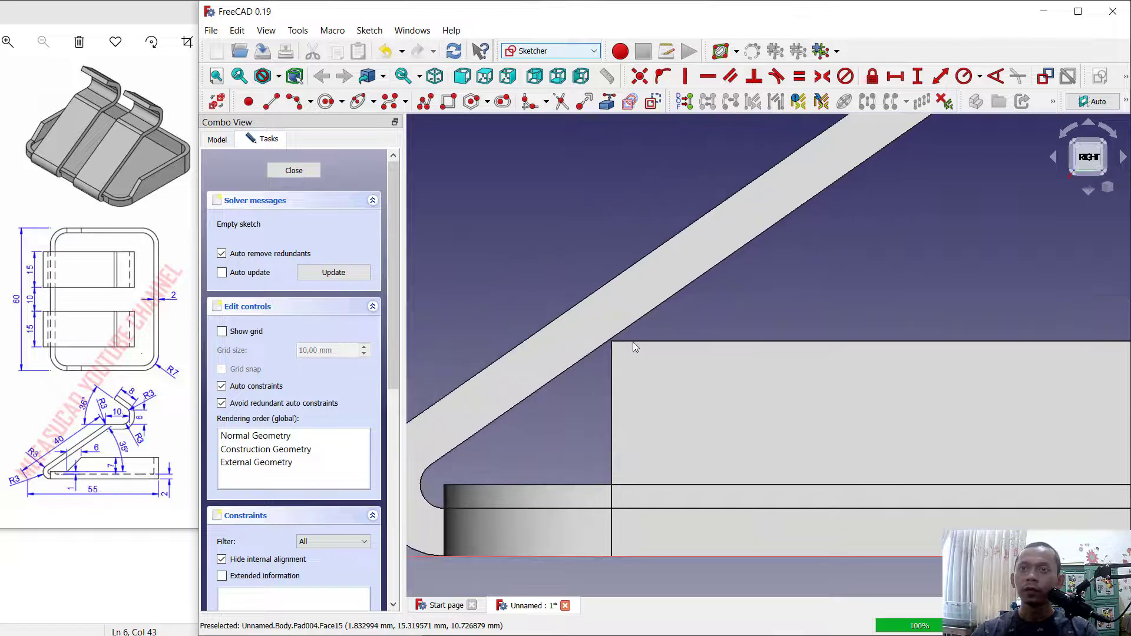
left_click(608, 104)
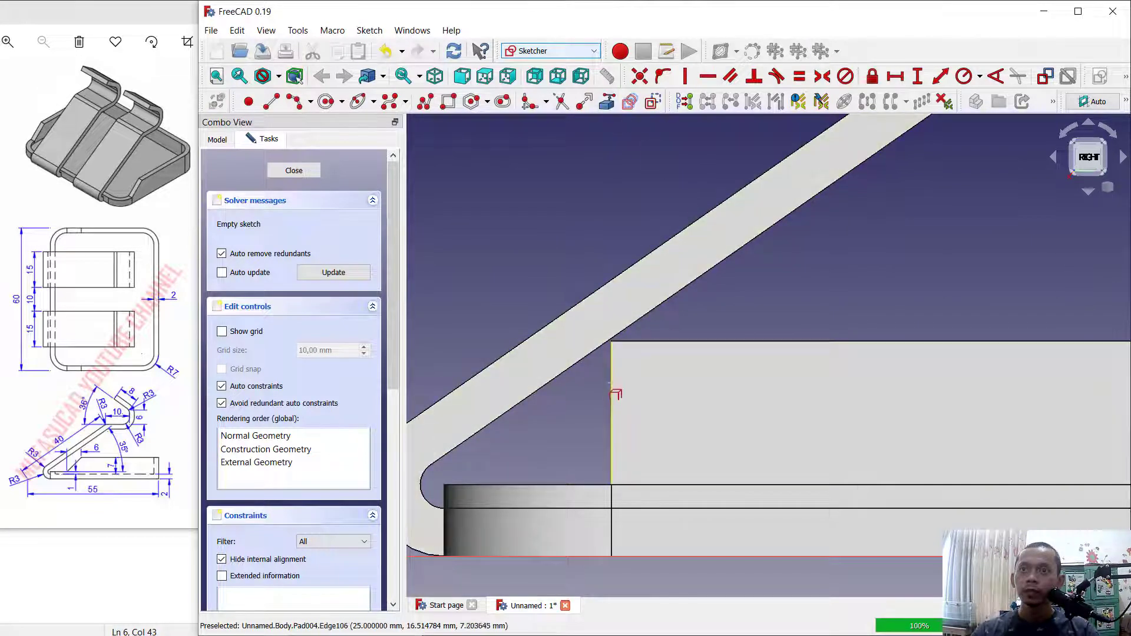
left_click(611, 389)
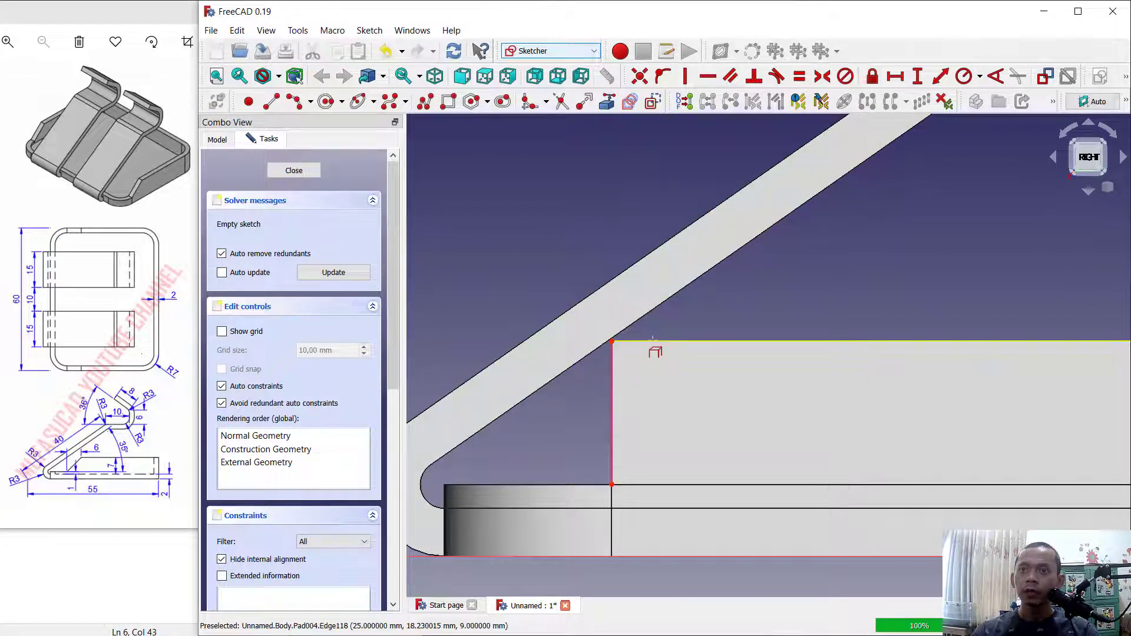
left_click(653, 341)
Step: Draw a closed triangle at the wall's open end from the projected edge's lower point to its upper corner, along the upper edge and back
middle_click_drag(747, 311, 712, 319)
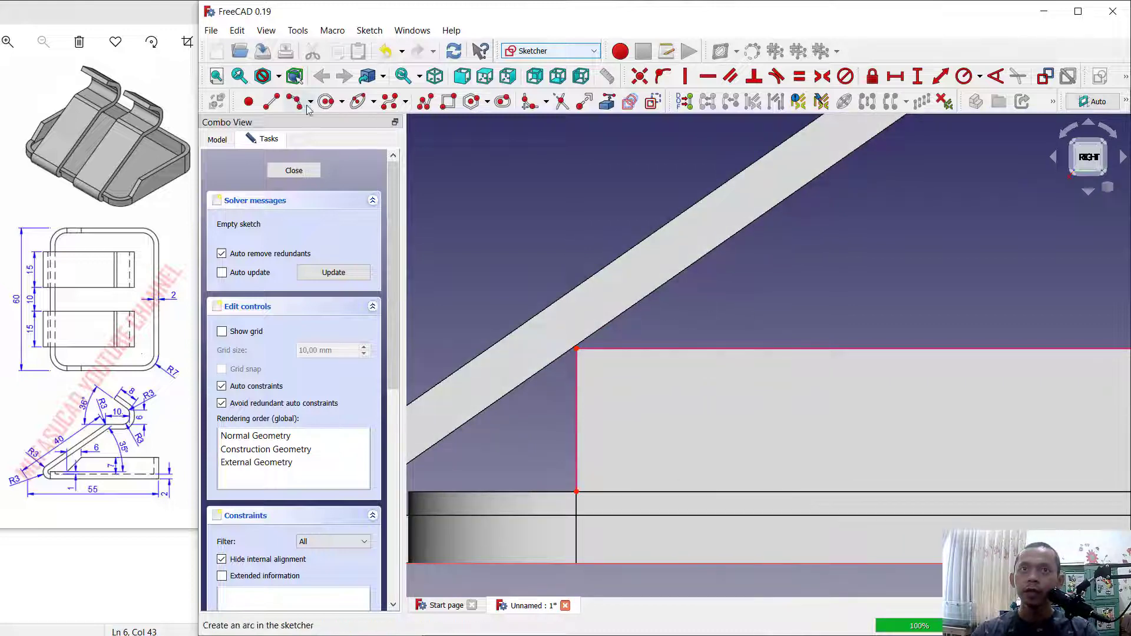
left_click(271, 101)
left_click(577, 492)
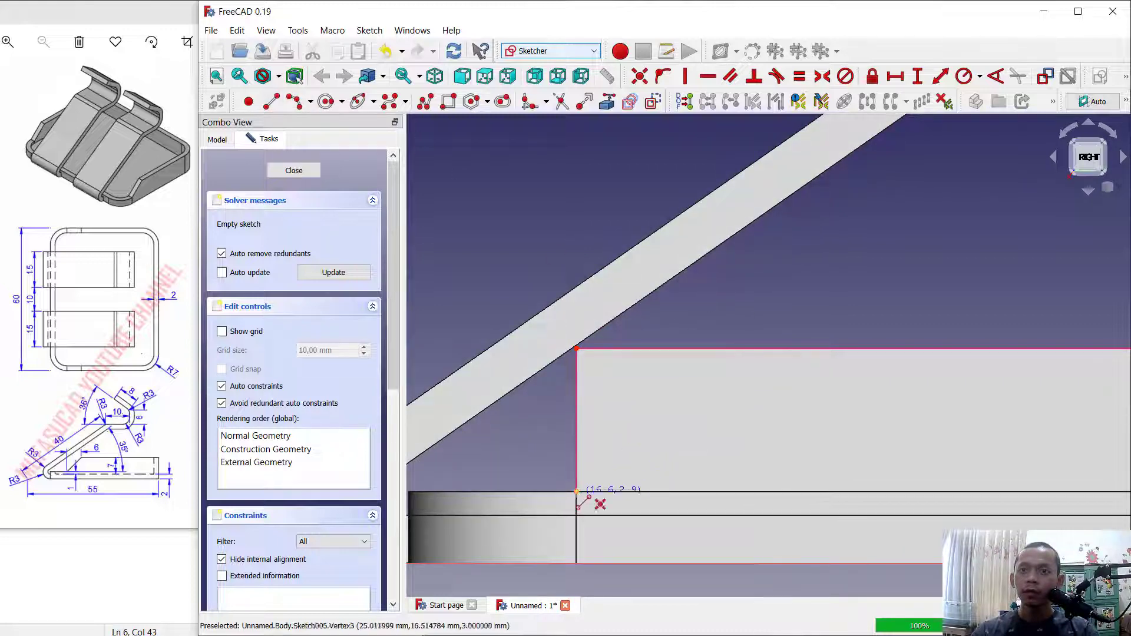
left_click(576, 348)
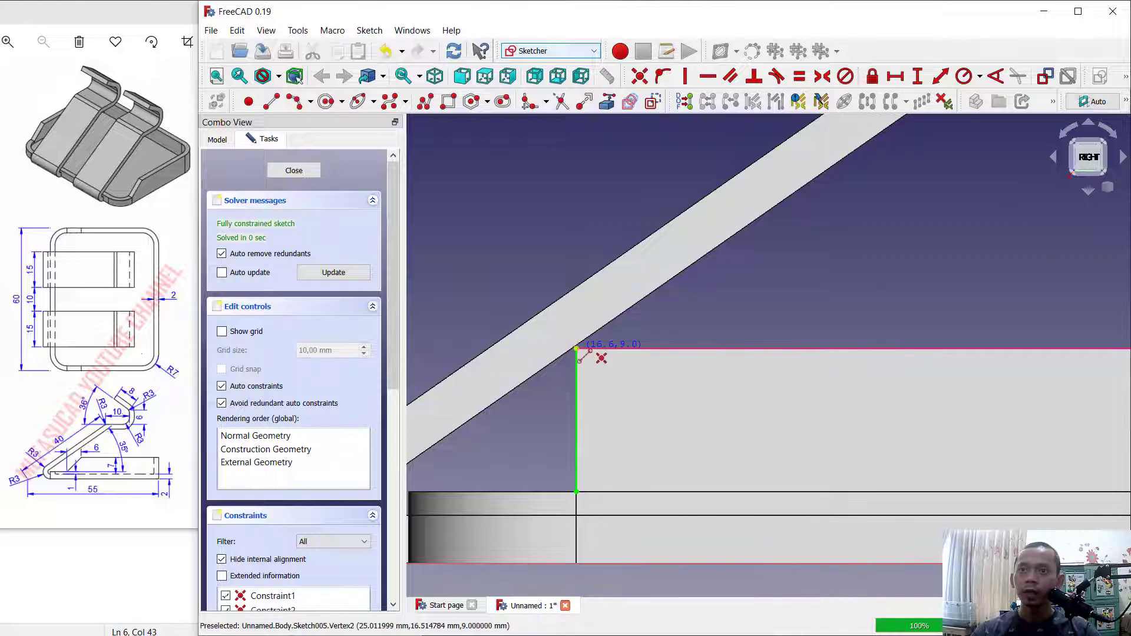
left_click(577, 348)
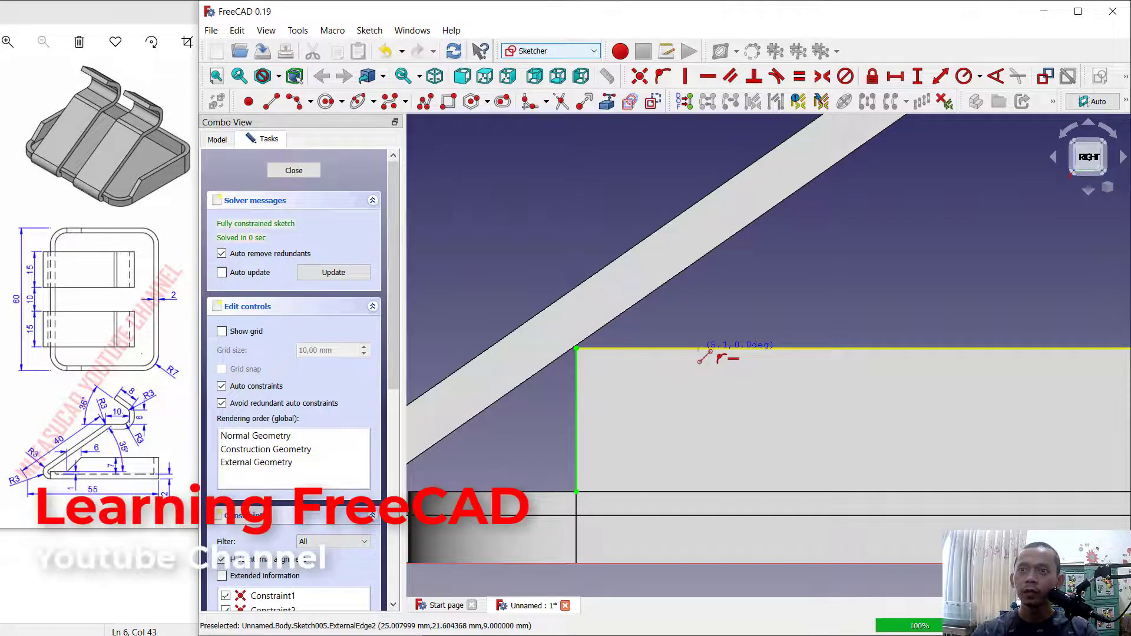
left_click(700, 359)
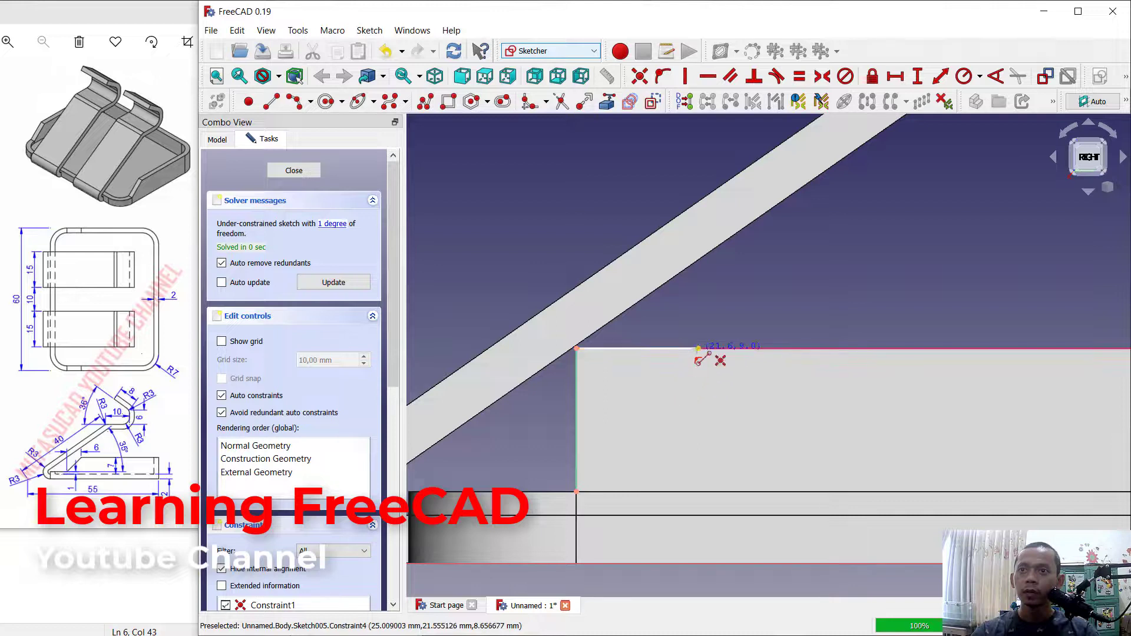
left_click(699, 357)
left_click(576, 491)
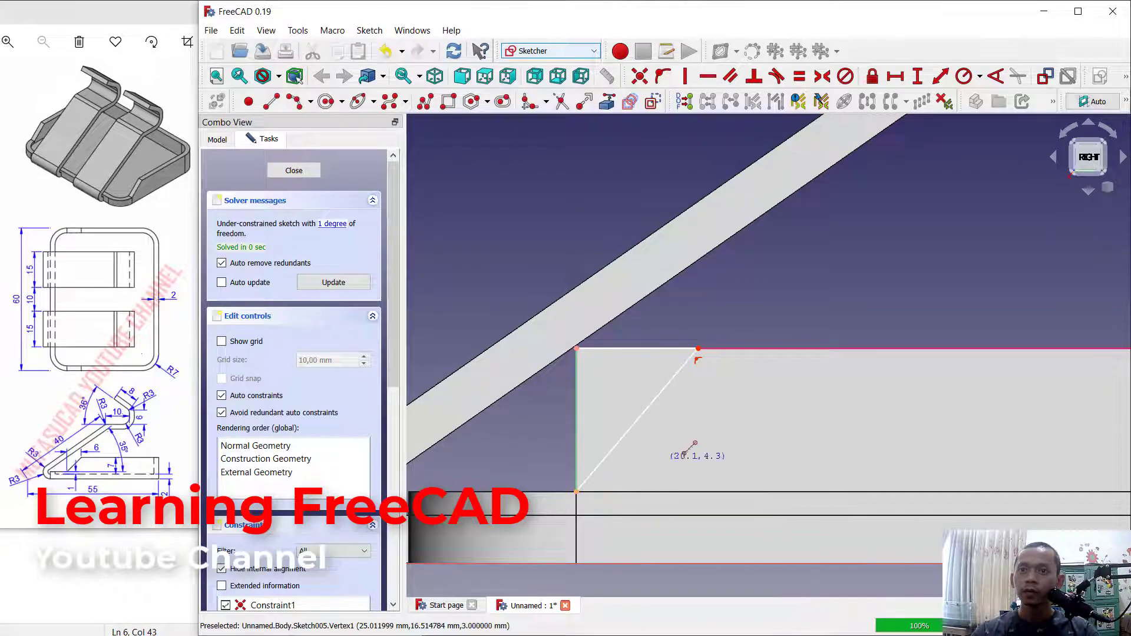
Step: Constrain the triangle's upper horizontal line to 6 mm long and finish the sketch
left_click(895, 76)
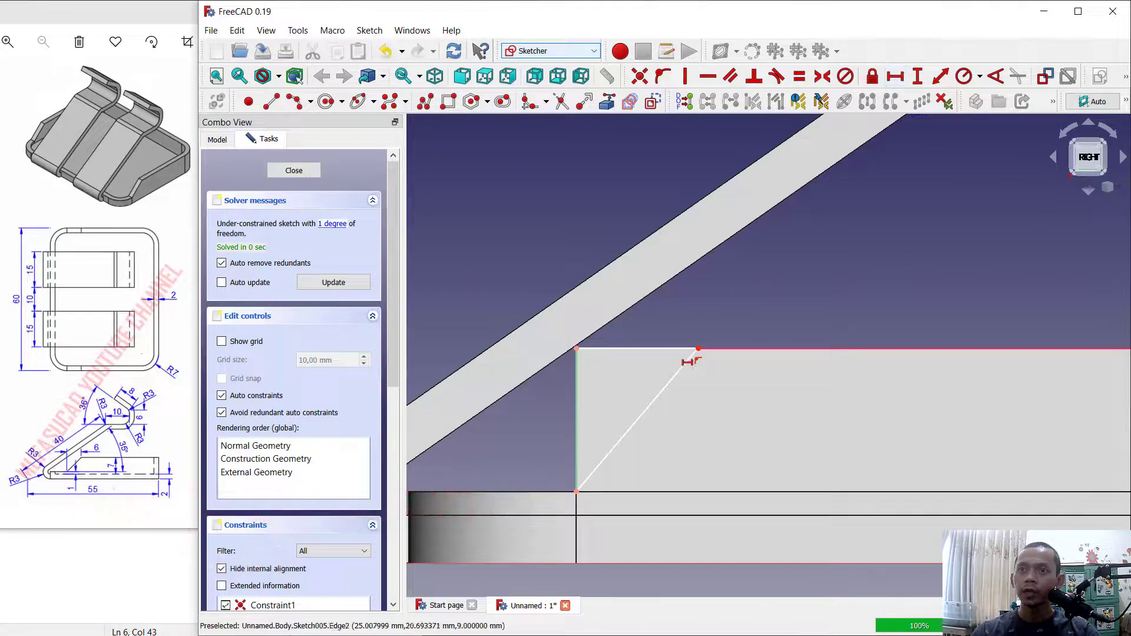
left_click(690, 350)
type("6")
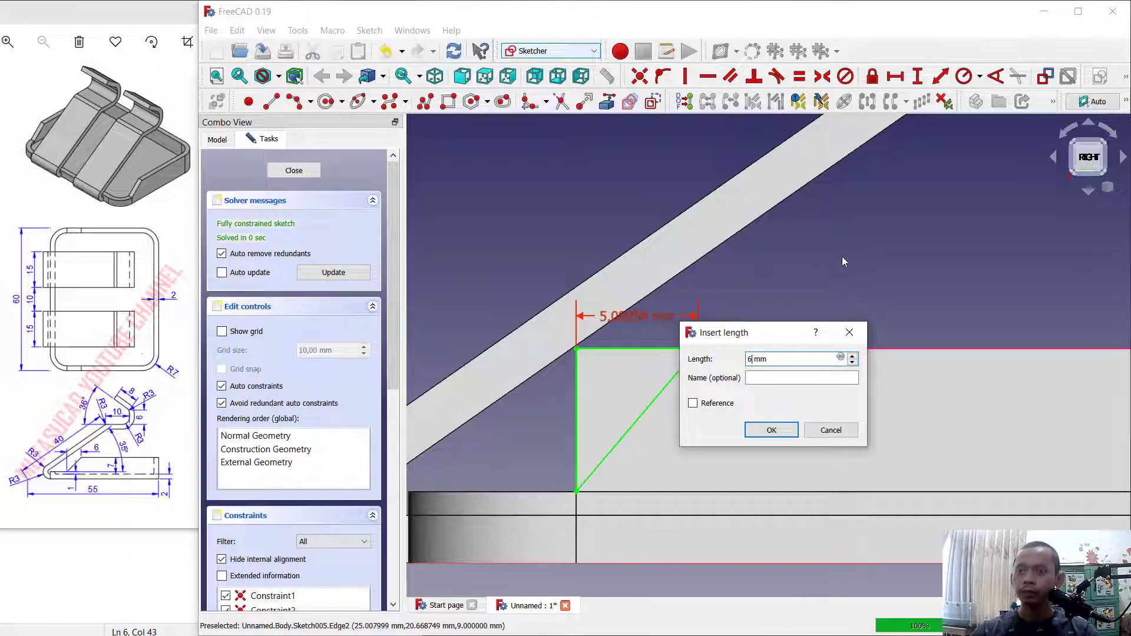
key("Return")
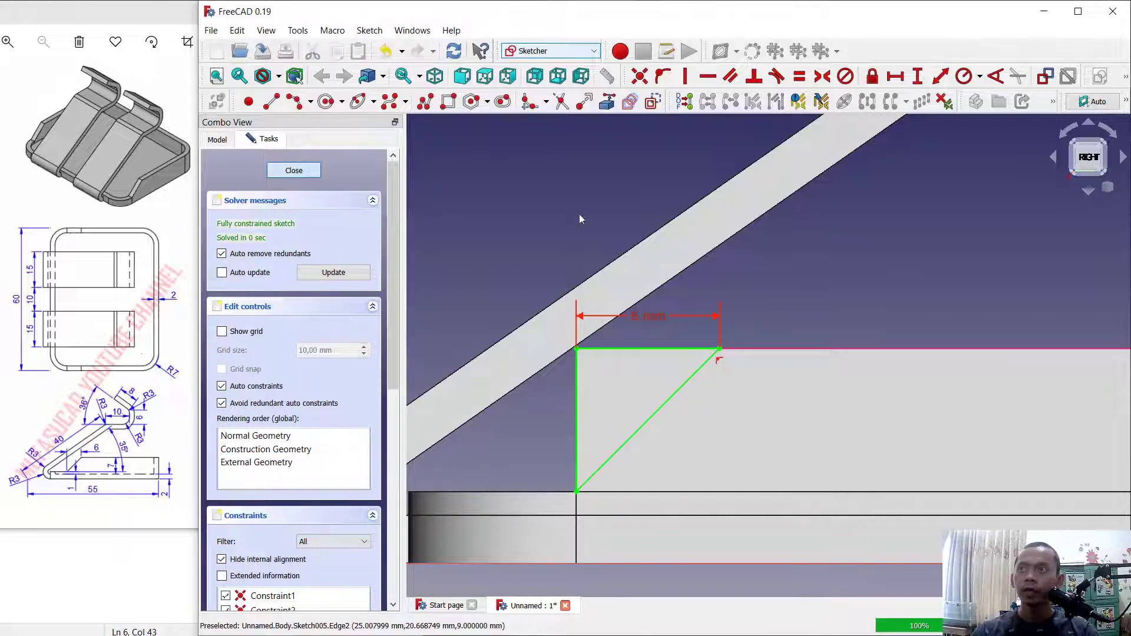
key("Escape")
Step: Pocket the triangle sketch 5 mm deep to cut the sloped end on the raised wall
left_click(1125, 103)
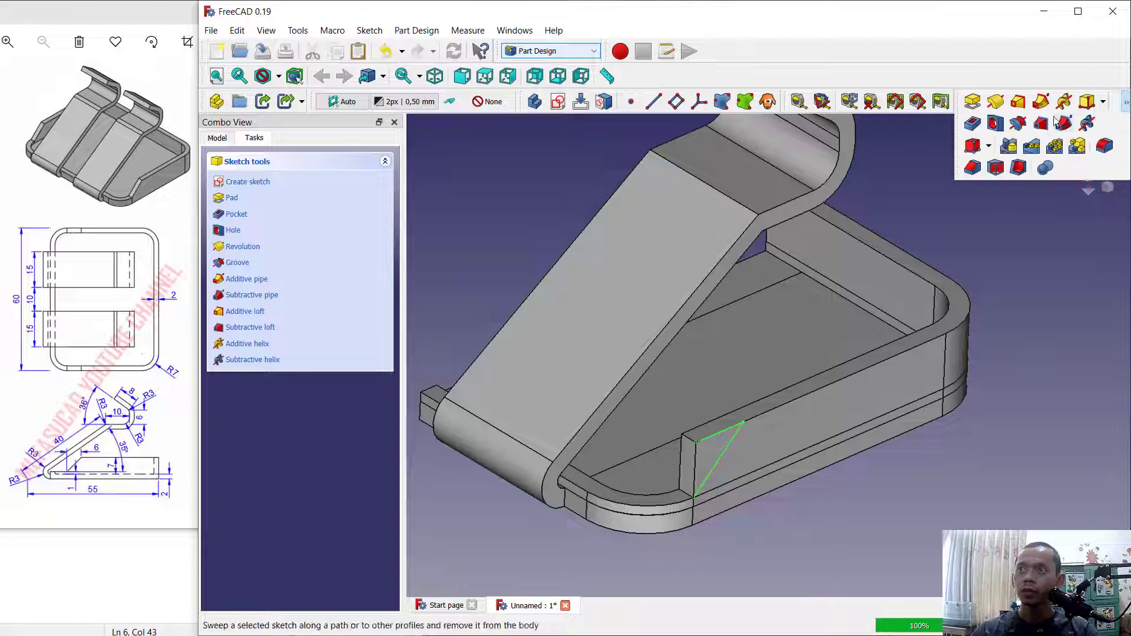
left_click(974, 124)
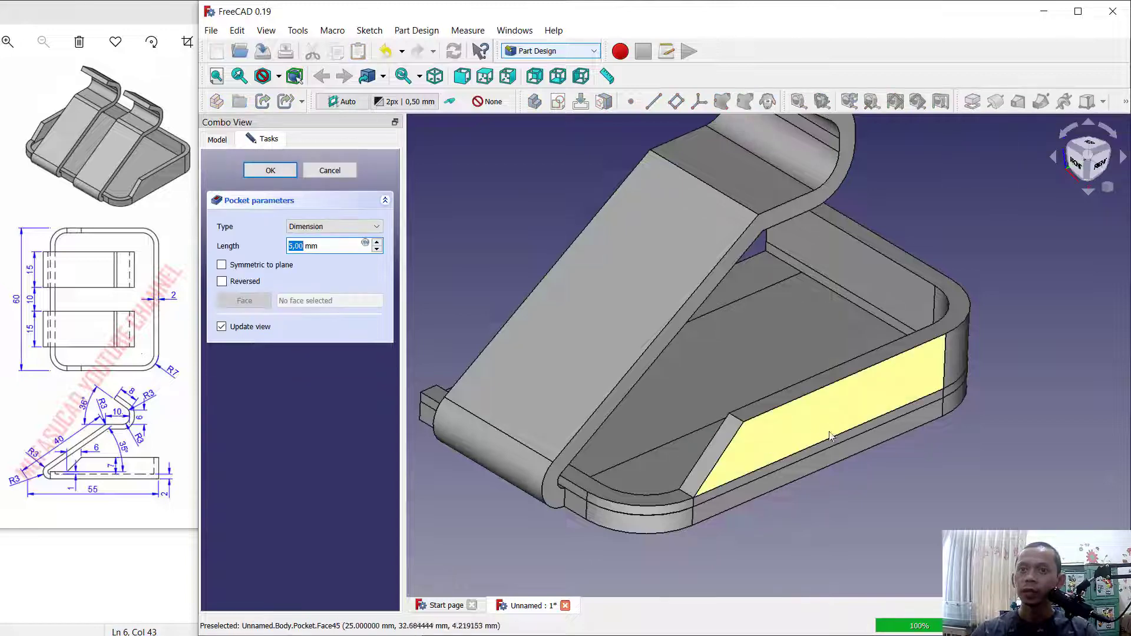
key("Return")
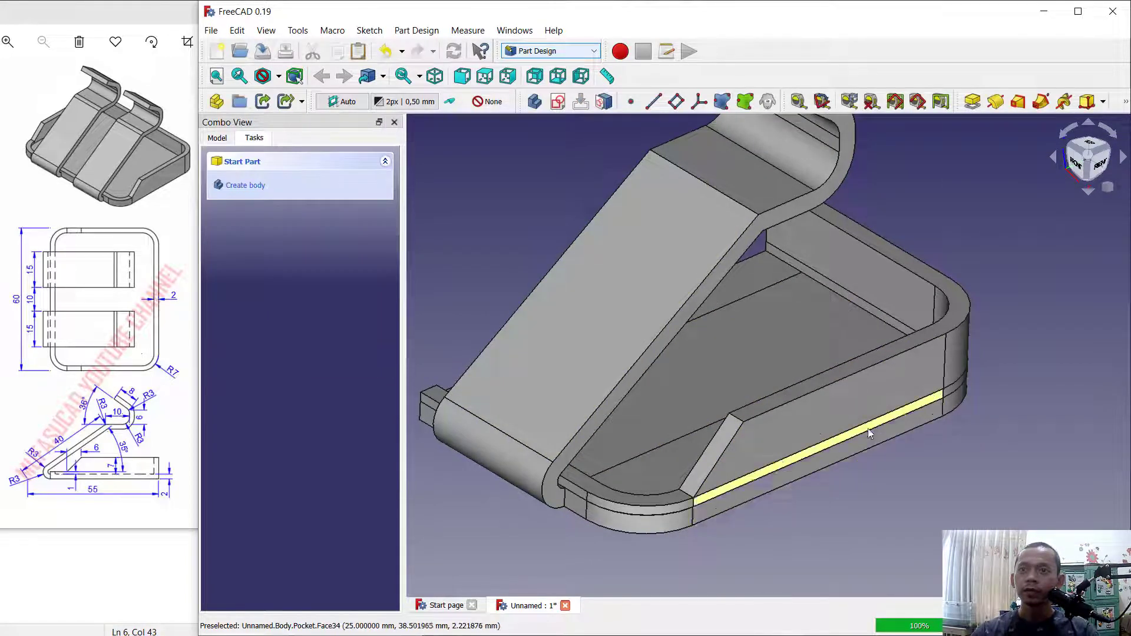
scroll(868, 429, "down", 3)
middle_click_drag(844, 461, 1055, 451)
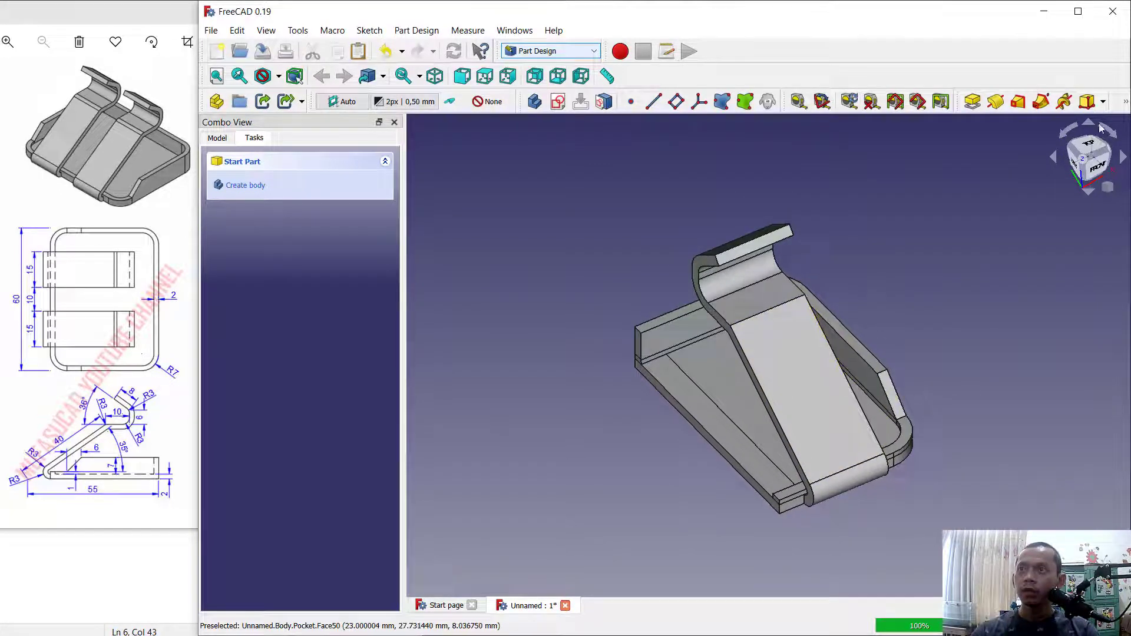
left_click(1126, 103)
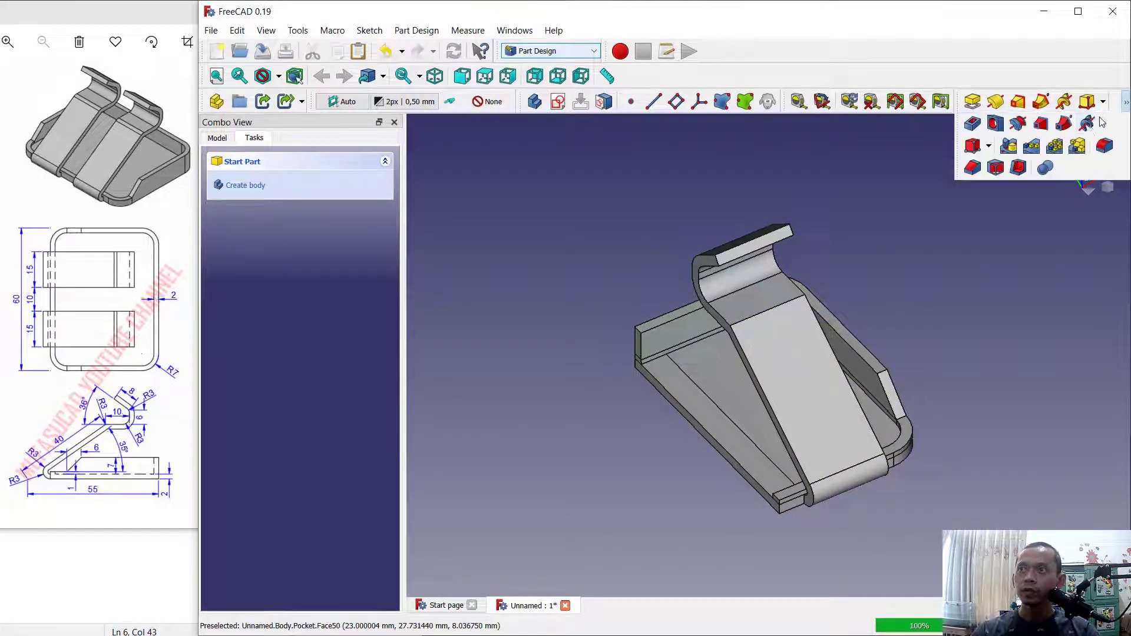
left_click(1010, 148)
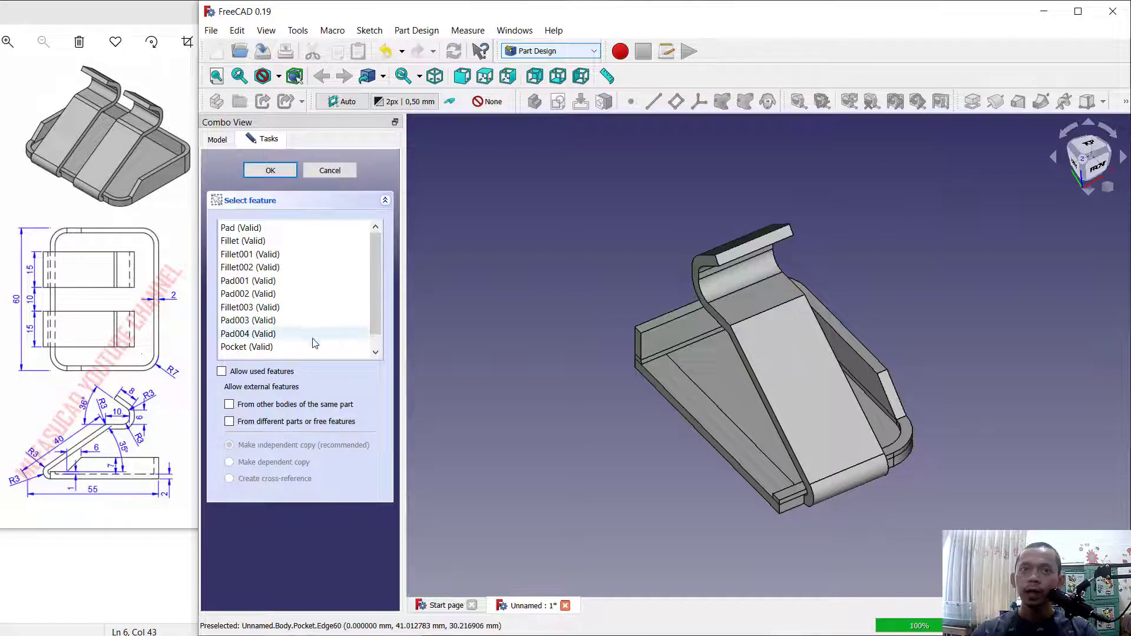
left_click(259, 347)
left_click(285, 228, "shift")
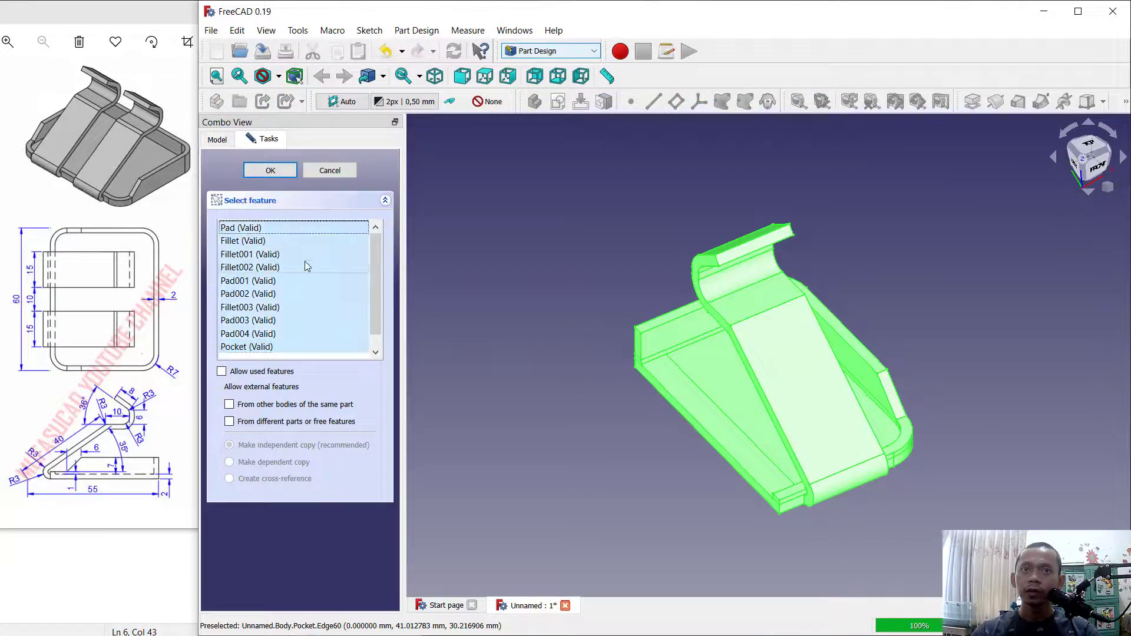
left_click(270, 170)
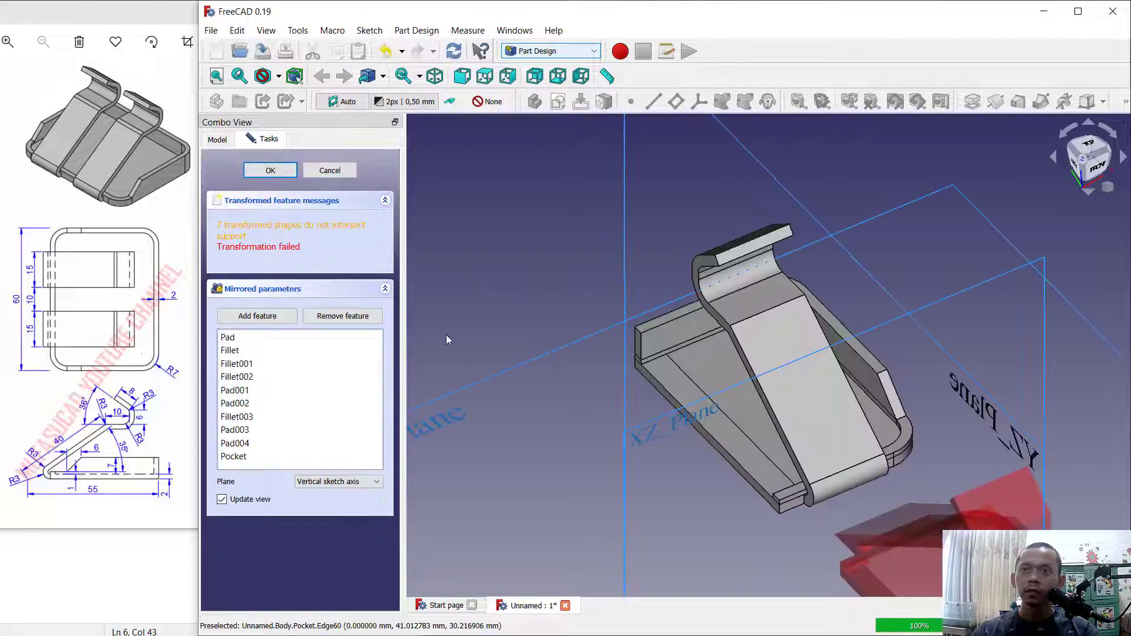
middle_click_drag(790, 407, 751, 282)
left_click(336, 481)
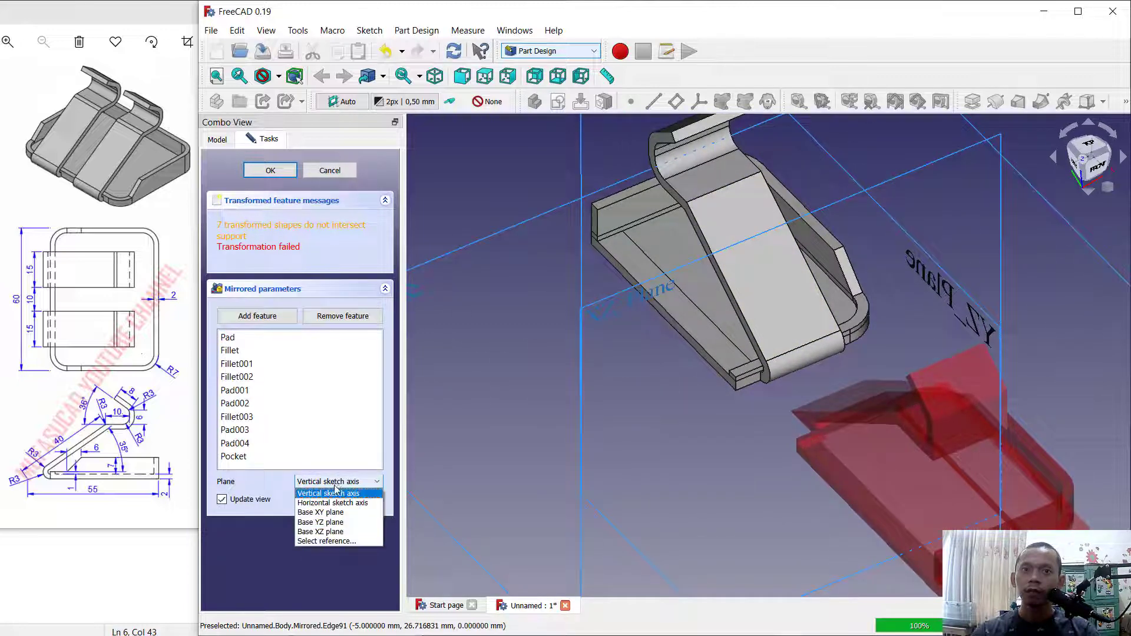
left_click(363, 540)
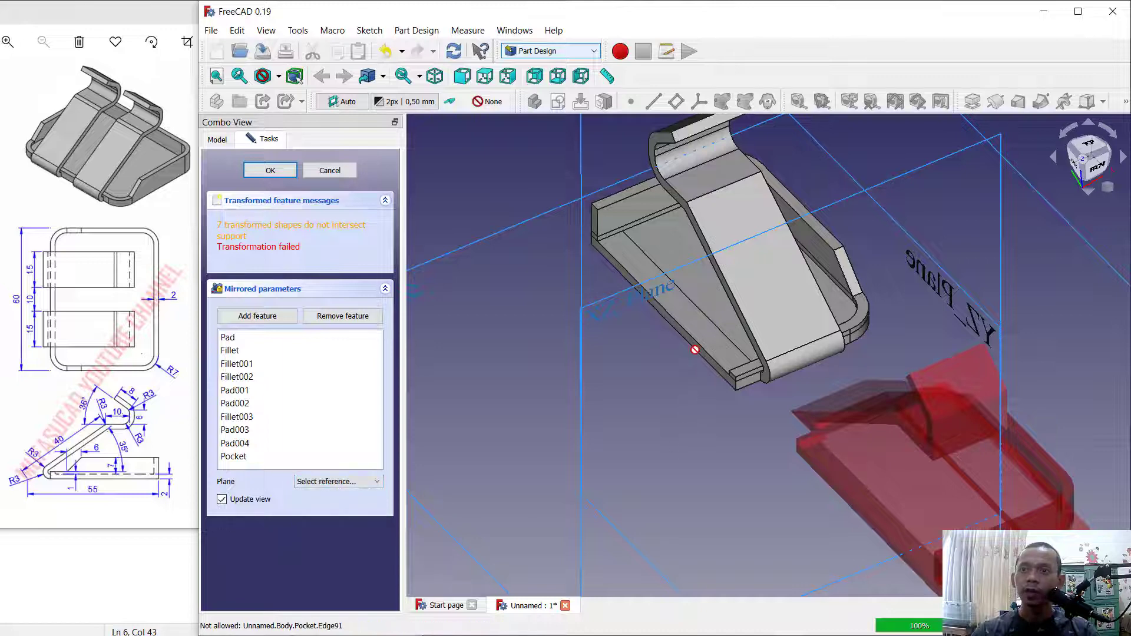
left_click(677, 373)
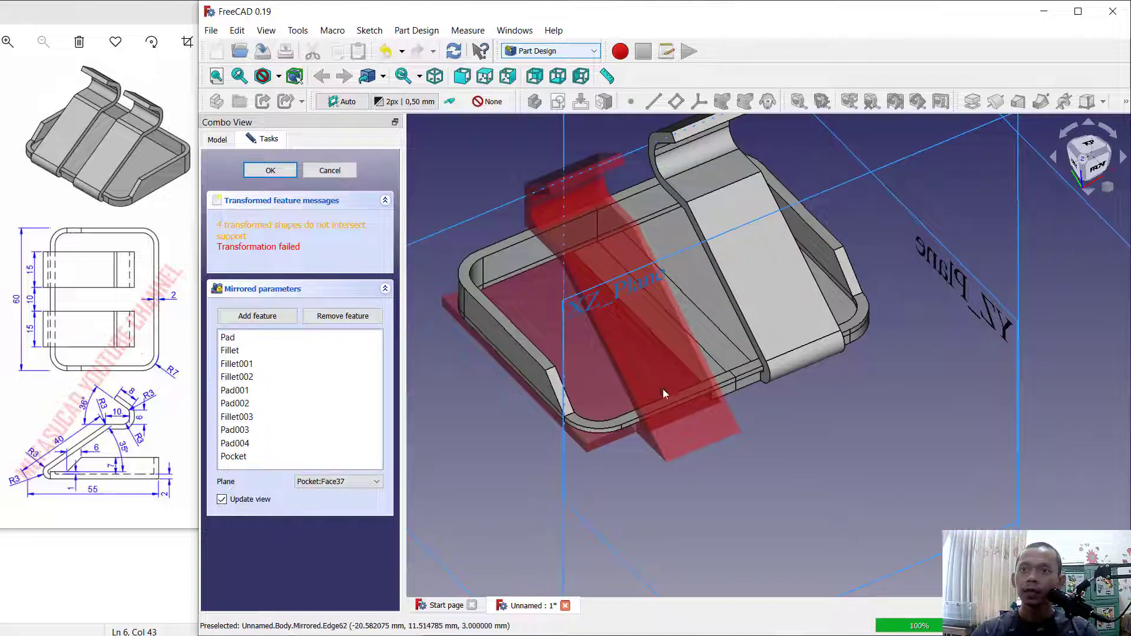
middle_click_drag(751, 424, 698, 408)
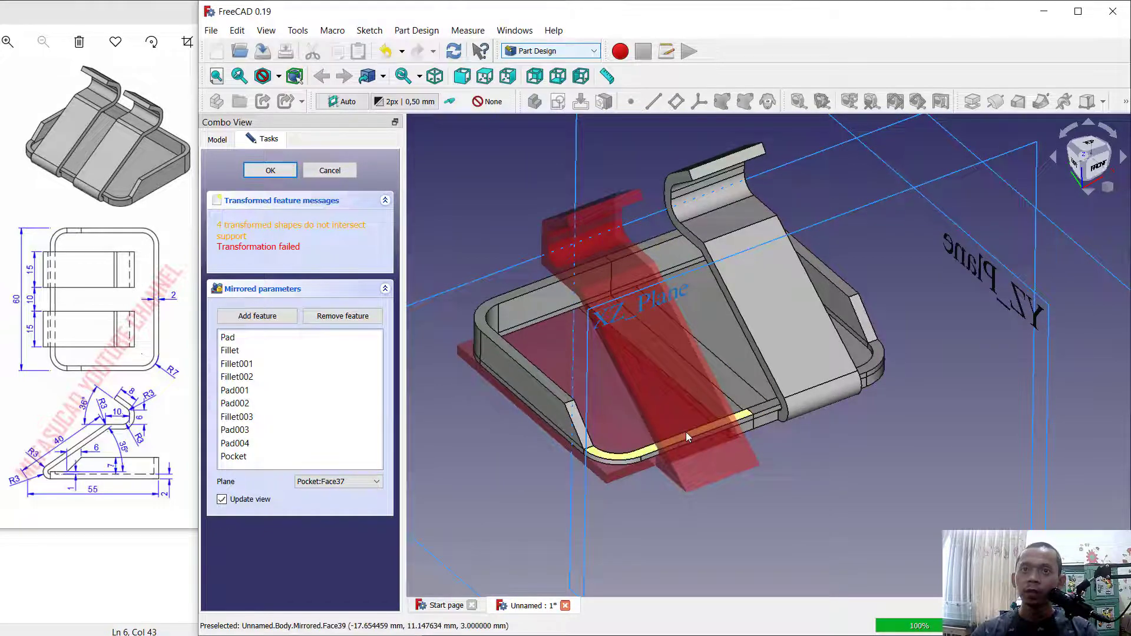
left_click(330, 170)
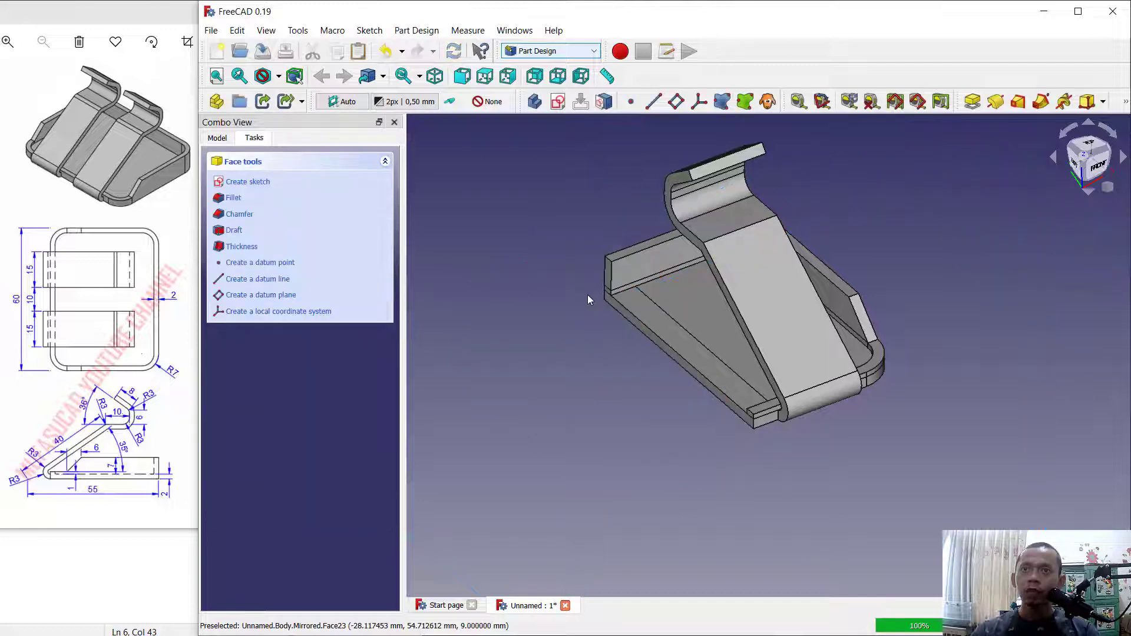
Step: Switch to the Part workbench and mirror the Body across the YZ plane
middle_click_drag(907, 271, 899, 319)
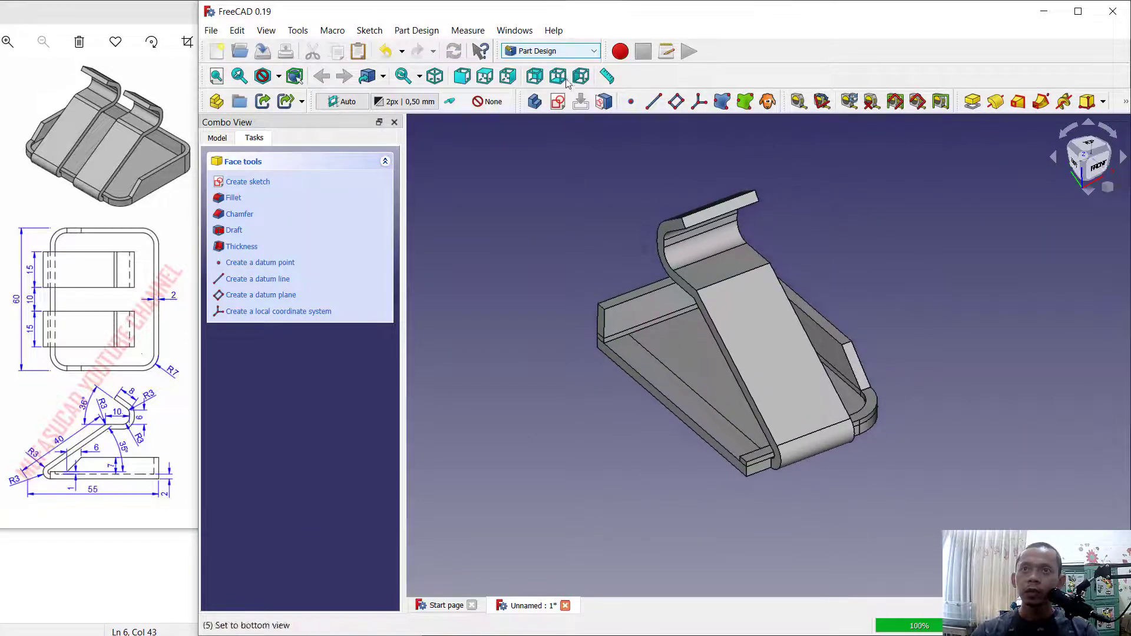
left_click(554, 52)
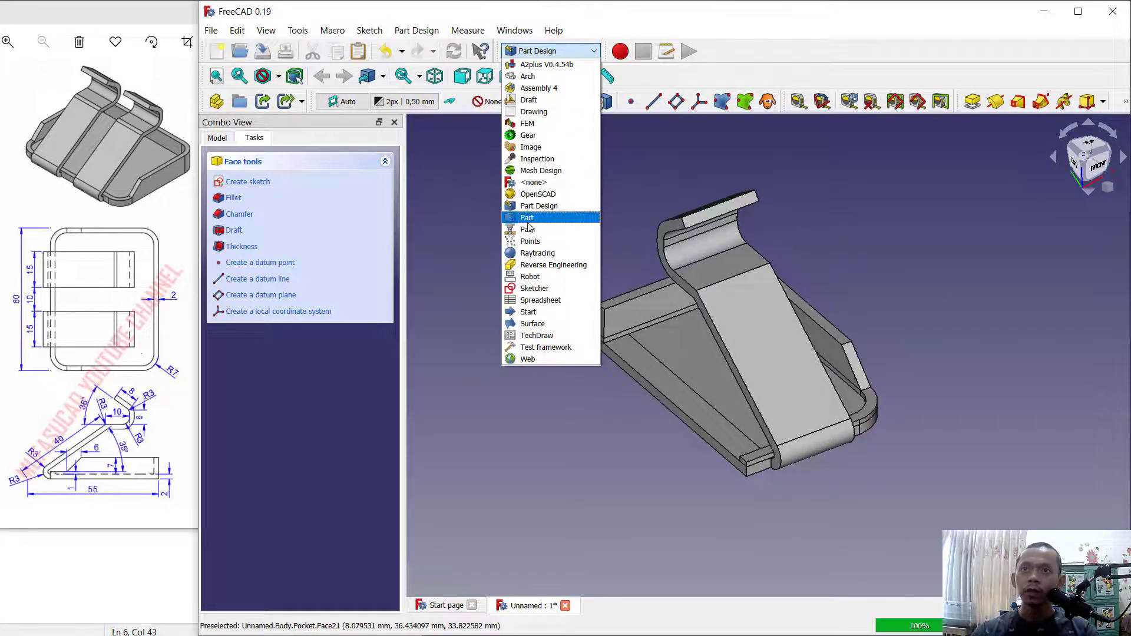
left_click(528, 218)
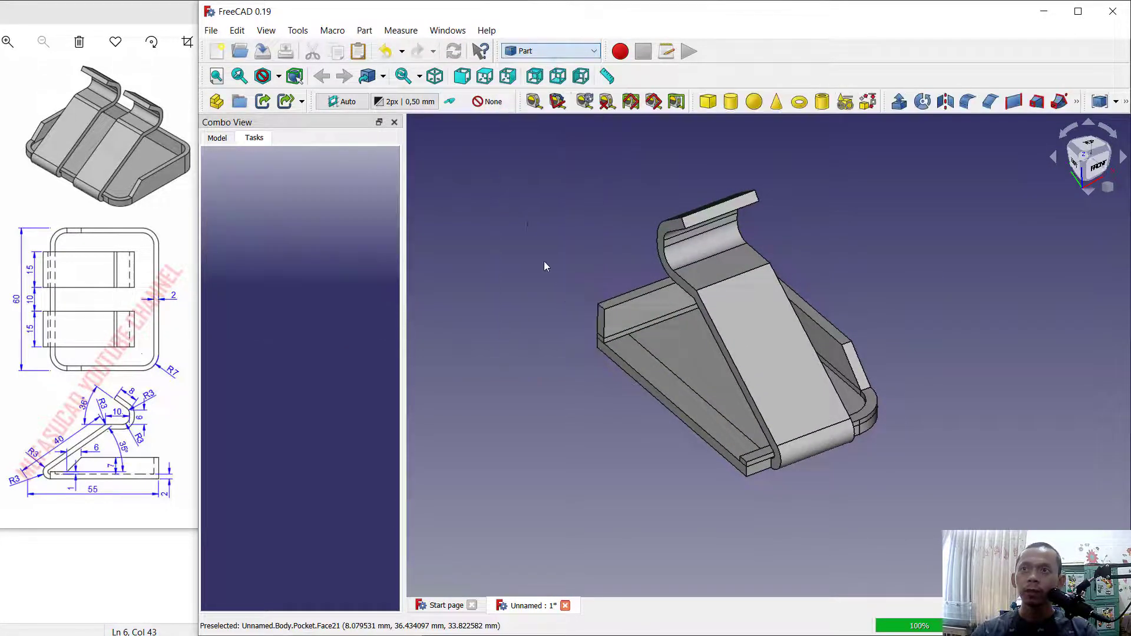
left_click(948, 102)
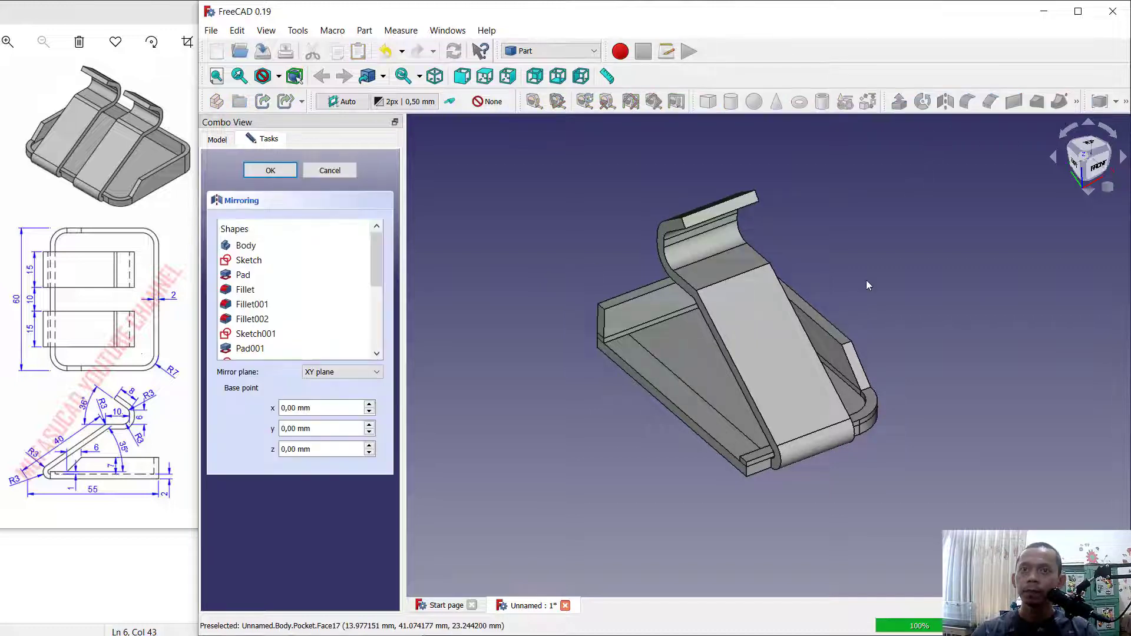
left_click(246, 247)
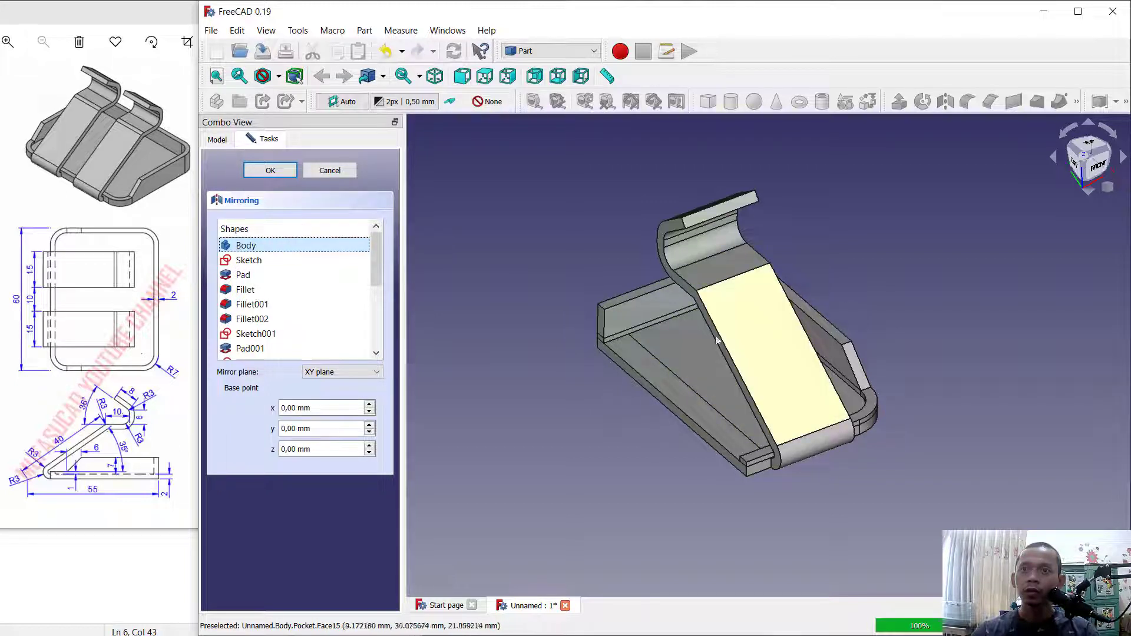
left_click(328, 372)
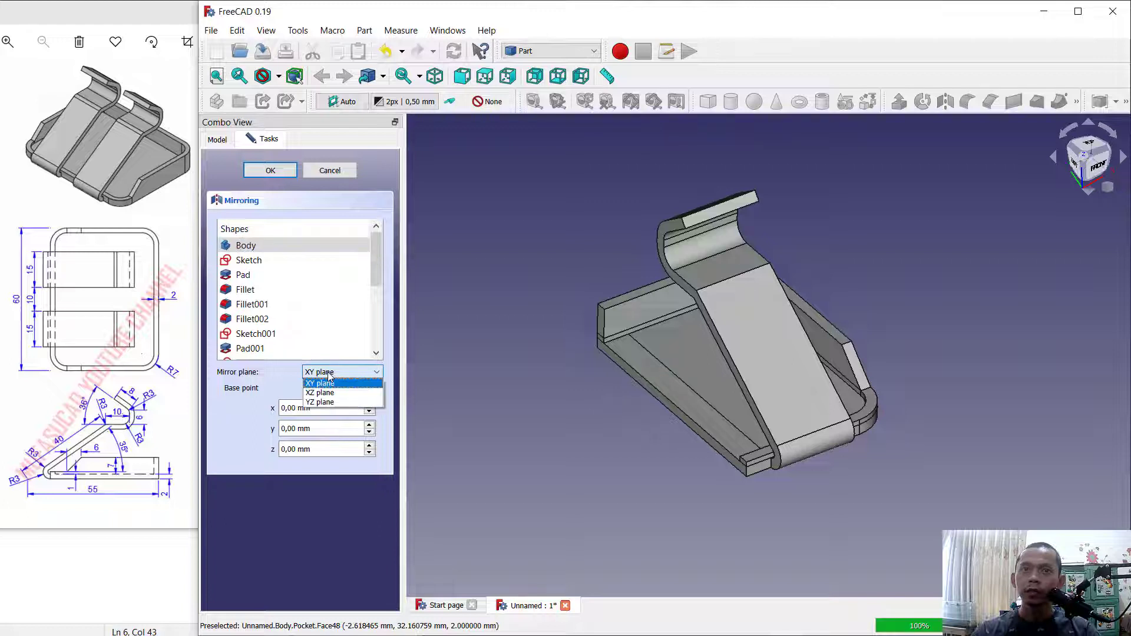
left_click(326, 403)
middle_click_drag(756, 373, 1022, 317)
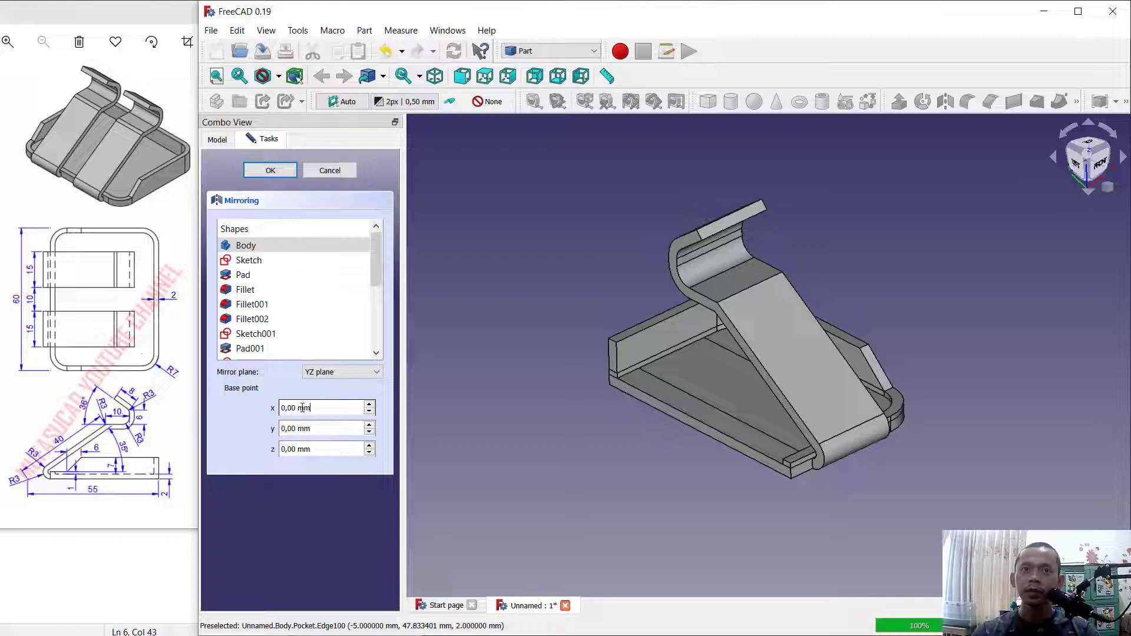
left_click(273, 170)
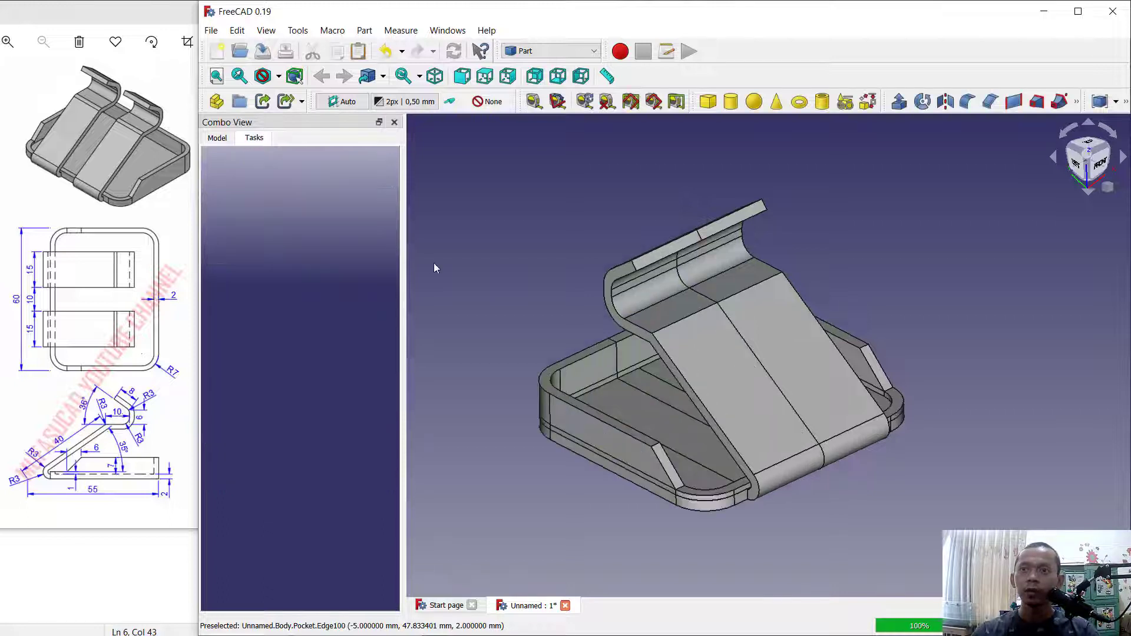
Step: Transform the mirrored body by moving it -10 mm along its X axis, away from the original half
left_click(214, 139)
left_click(263, 203)
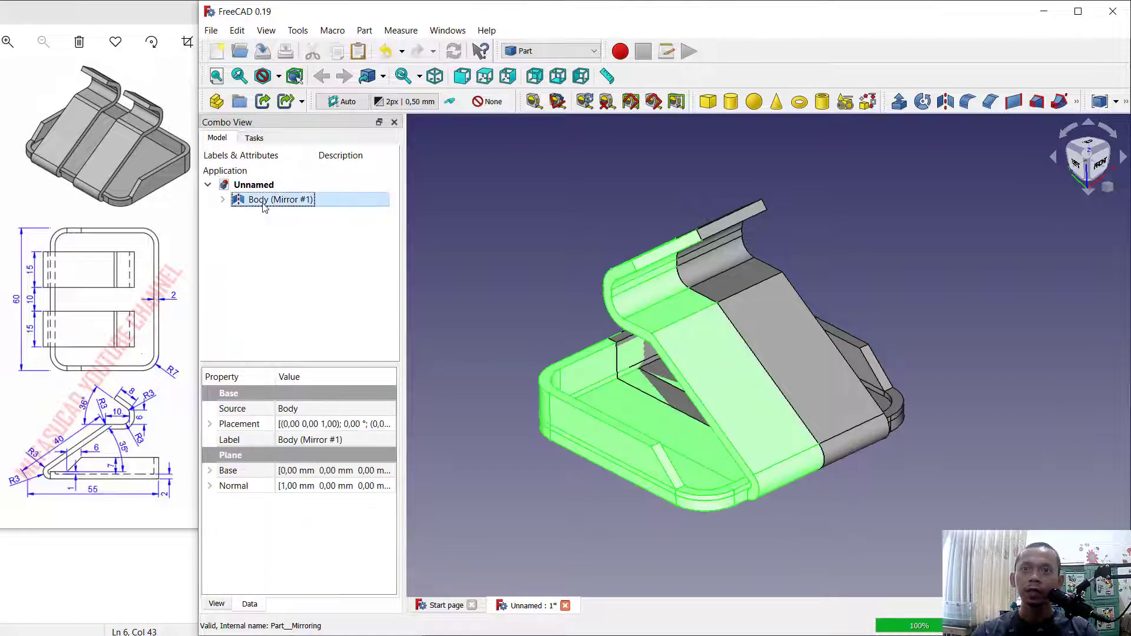
right_click(263, 205)
left_click(304, 228)
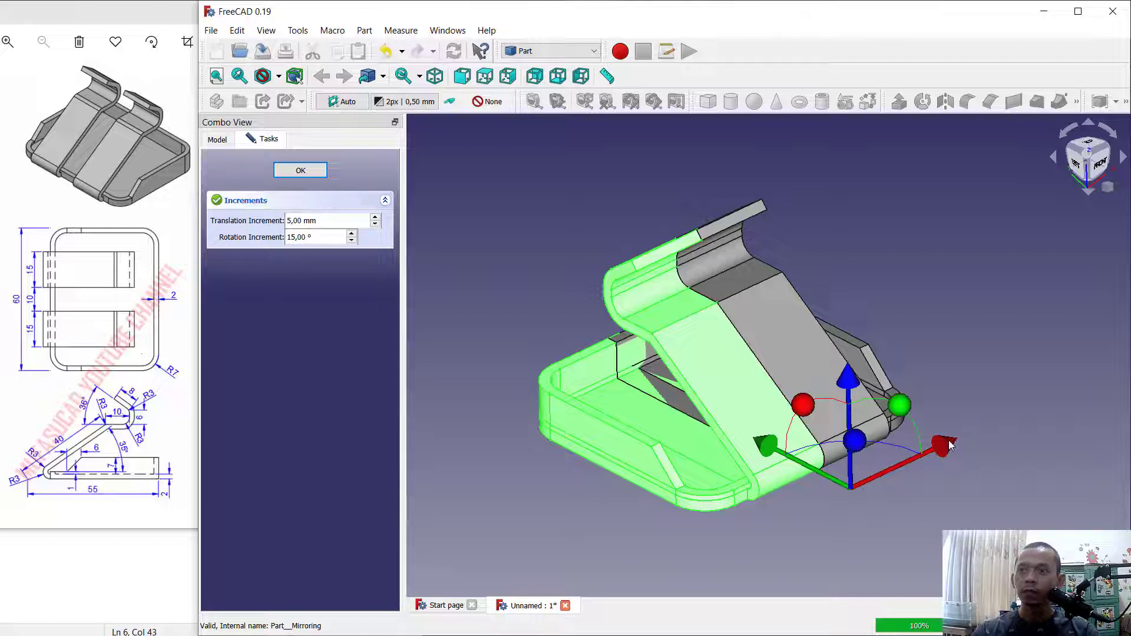
left_click_drag(950, 446, 905, 478)
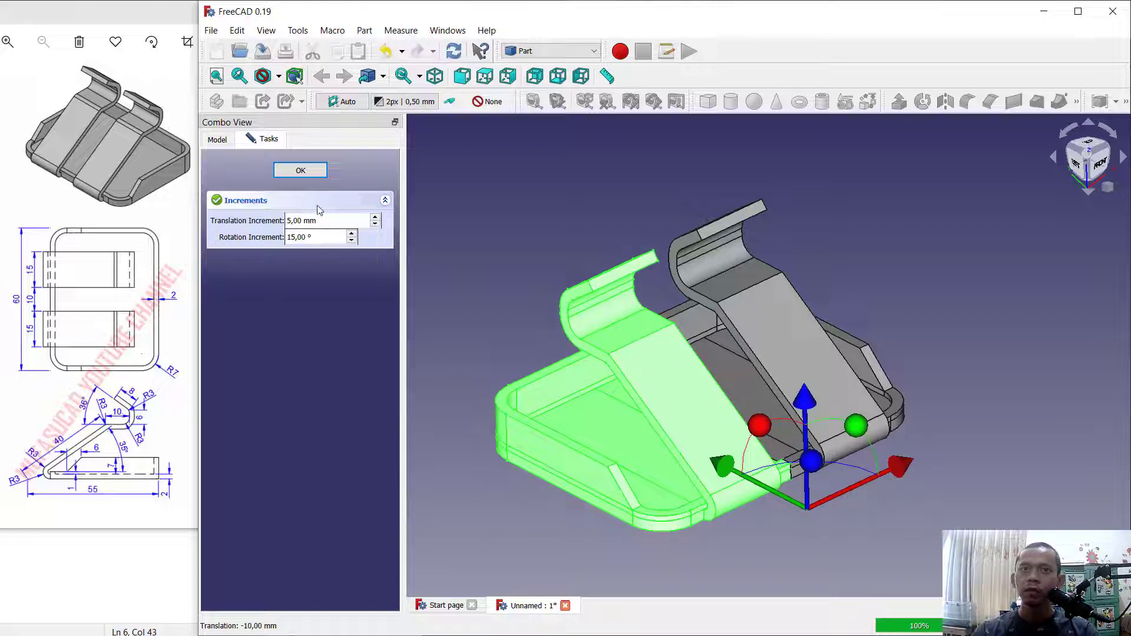
left_click(309, 170)
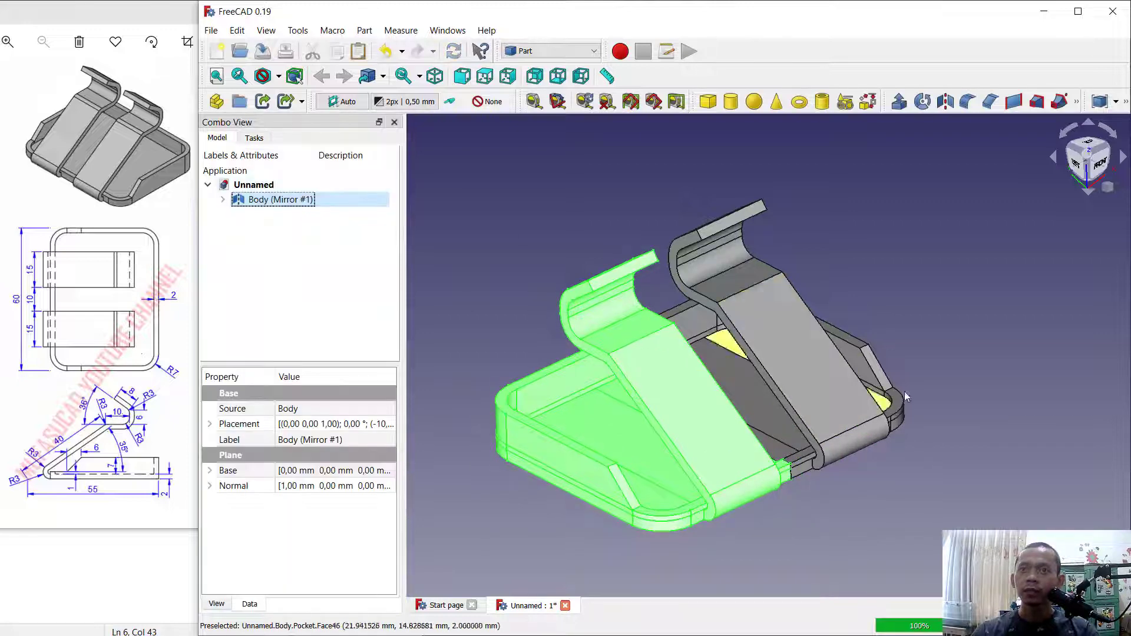
left_click(510, 219)
Step: Create a Boolean union with Body as the first shape and the mirrored body as the second shape
middle_click_drag(755, 391, 710, 374)
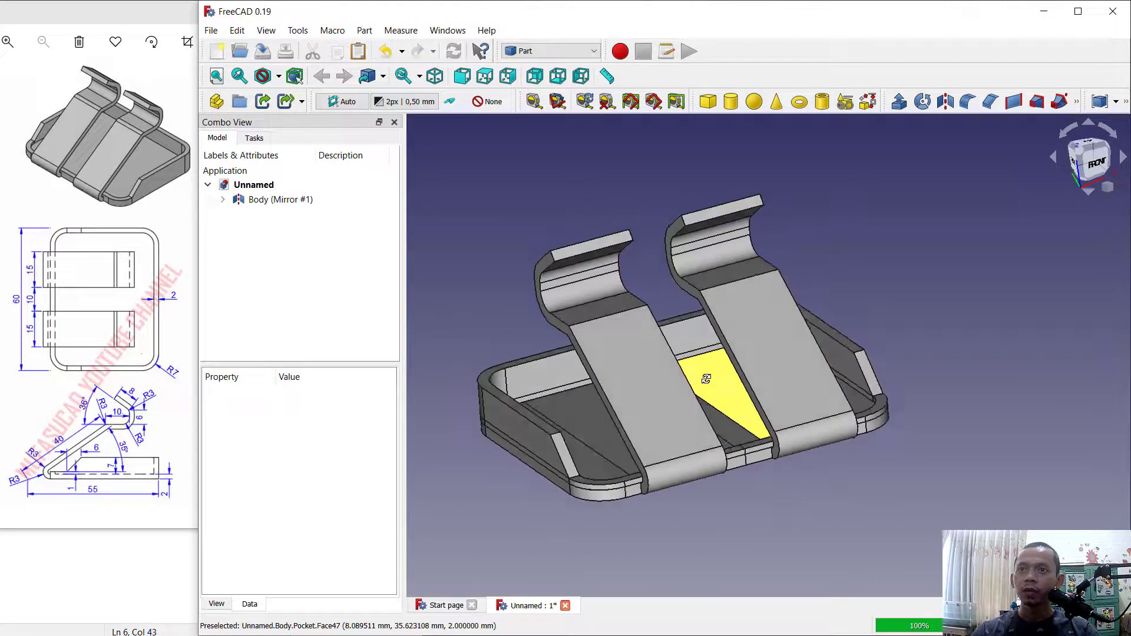
left_click(1128, 104)
left_click(1086, 103)
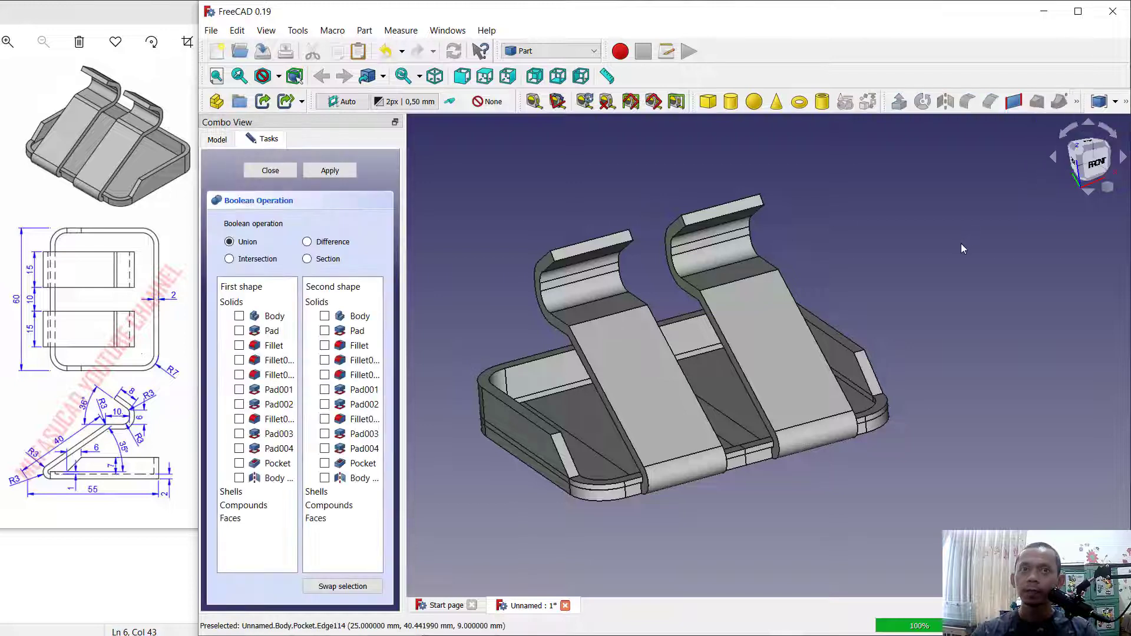
left_click(239, 317)
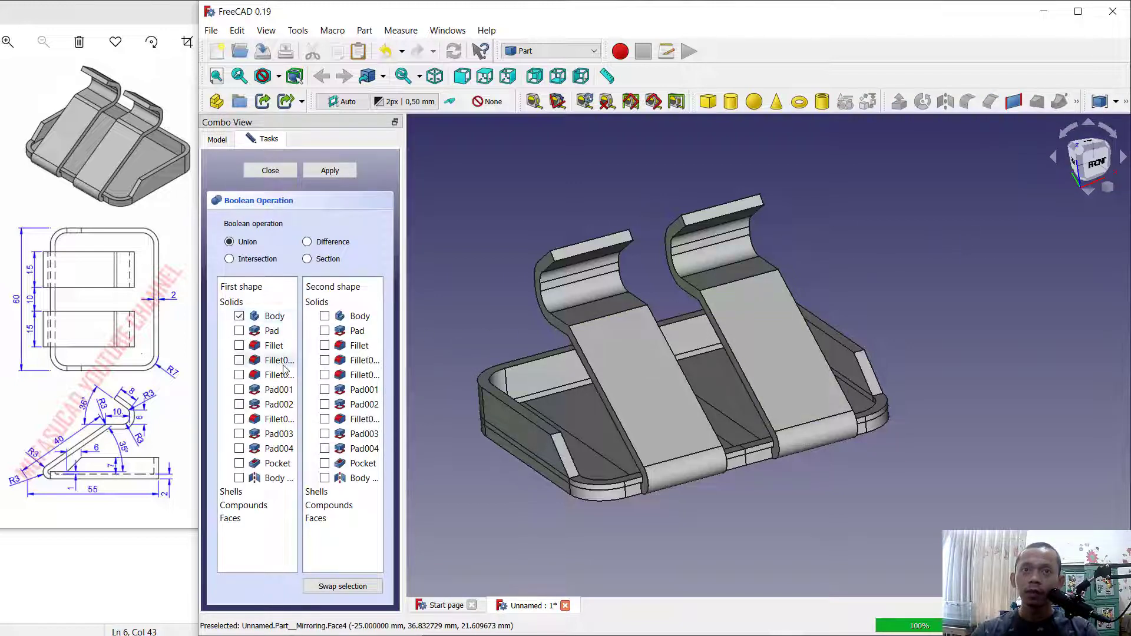
left_click(325, 479)
left_click(330, 171)
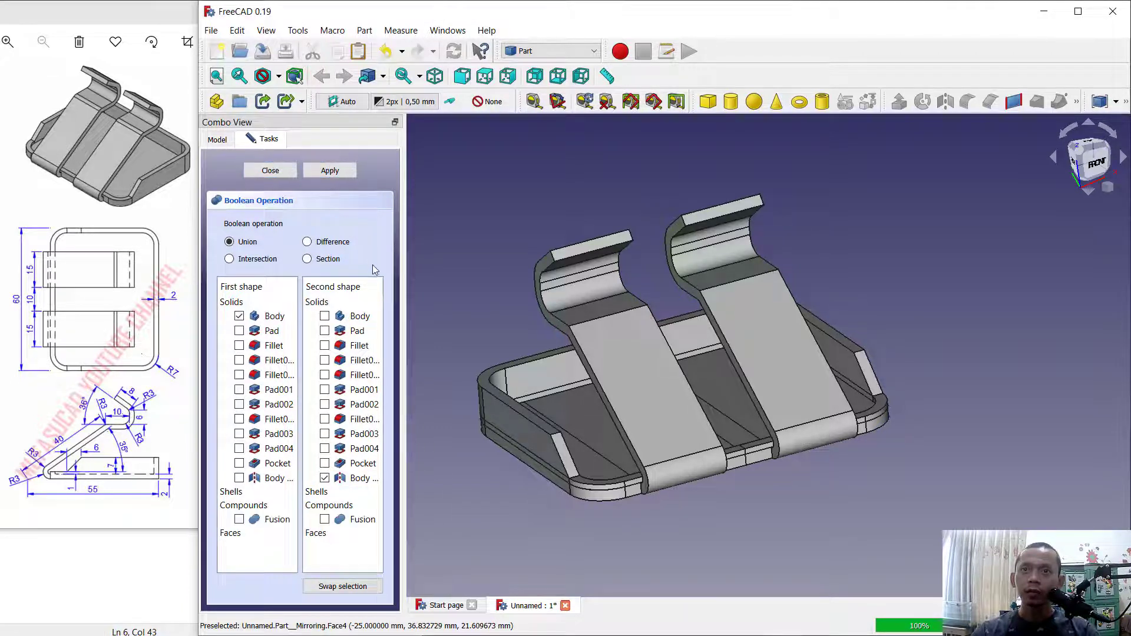
left_click(270, 170)
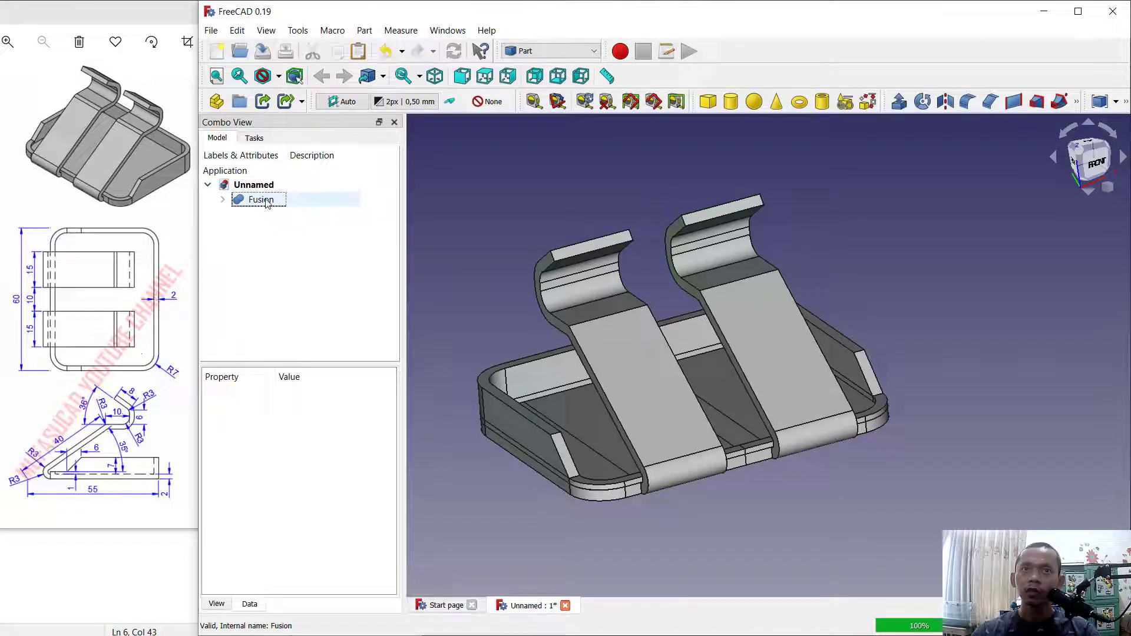
Step: Set the Fusion's Refine property to true to merge the seams between the two halves
middle_click_drag(742, 367, 789, 359)
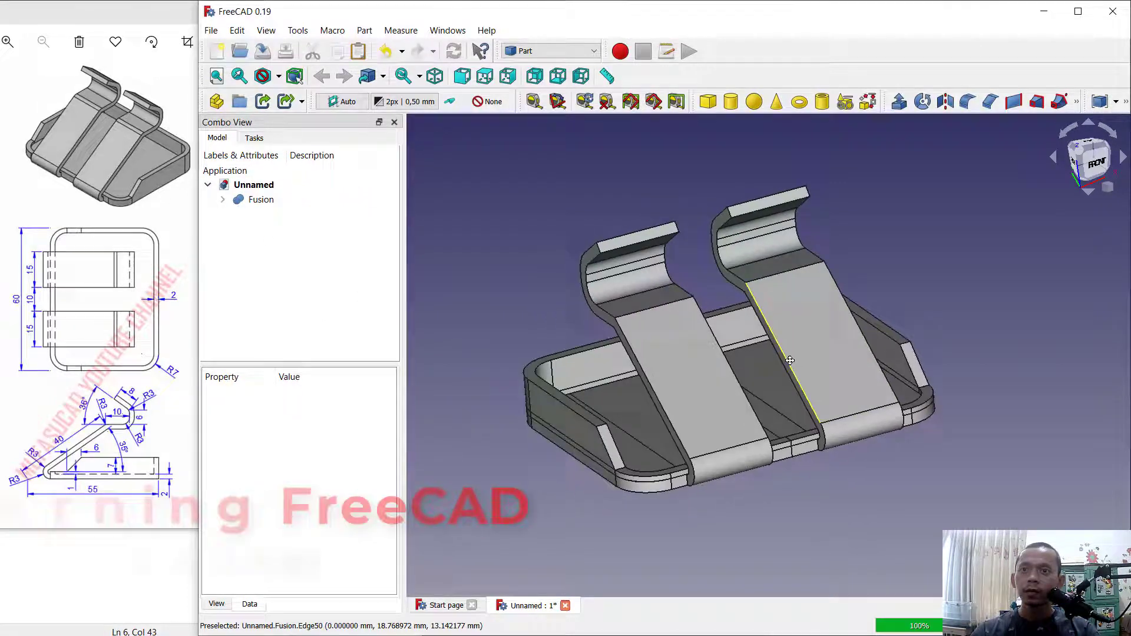
left_click(643, 430)
left_click(643, 429)
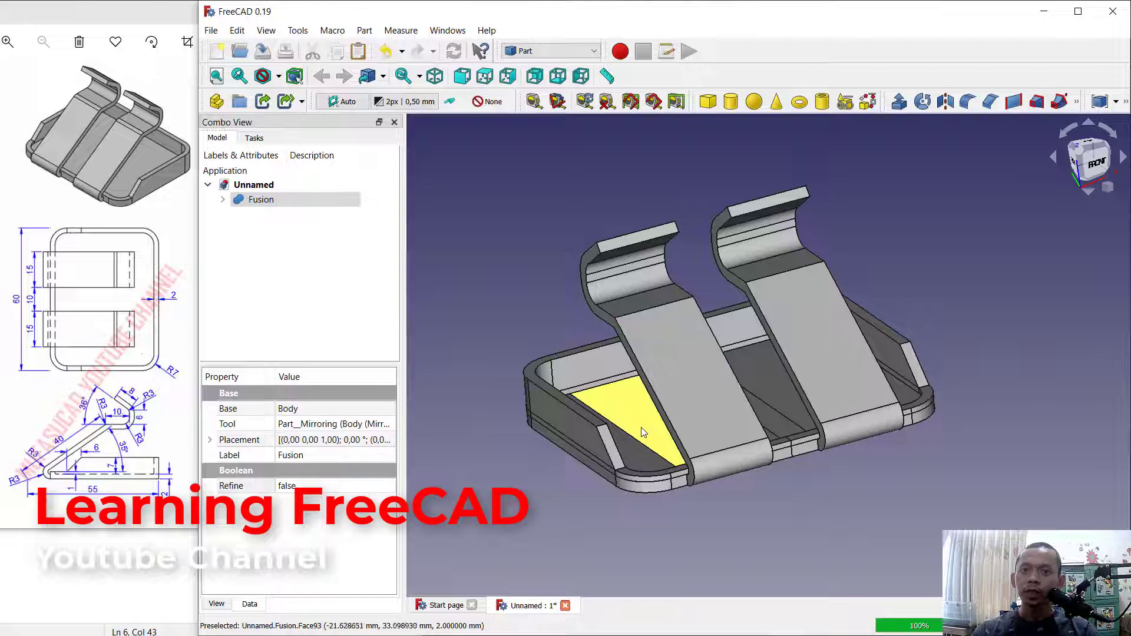
left_click(290, 488)
left_click(290, 488)
left_click(289, 511)
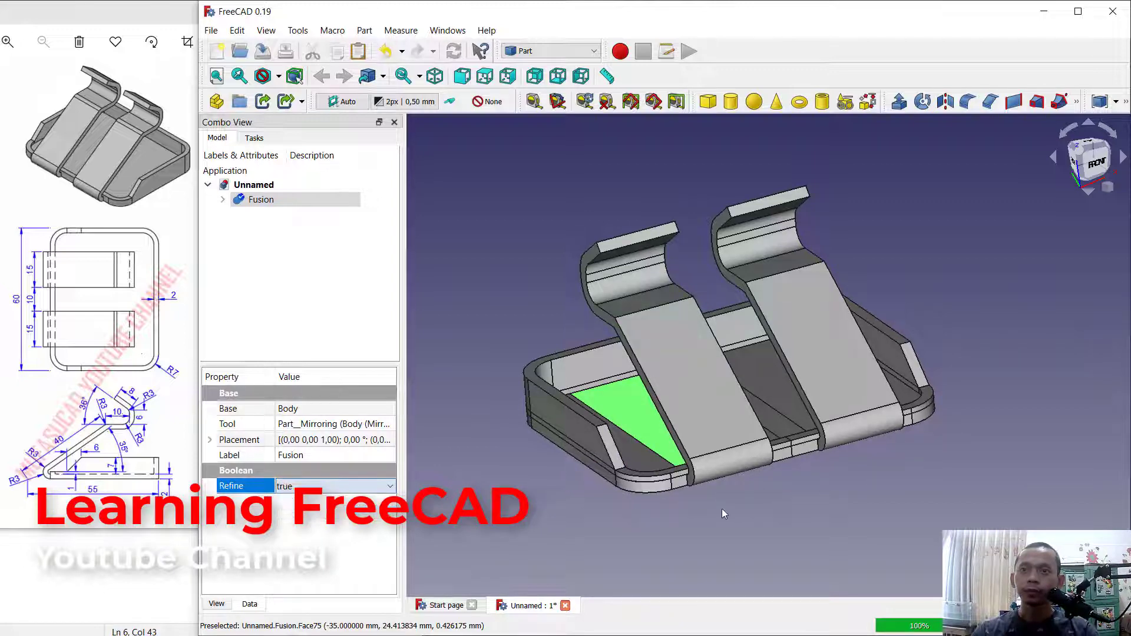
left_click(887, 510)
middle_click_drag(887, 510, 970, 309)
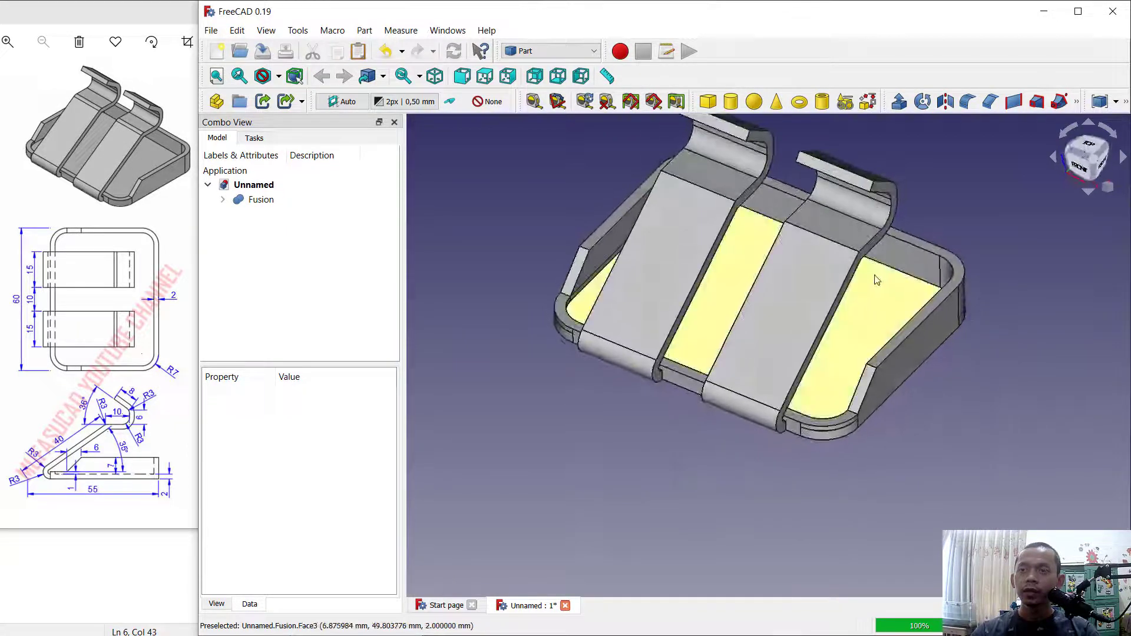
middle_click_drag(877, 280, 754, 215)
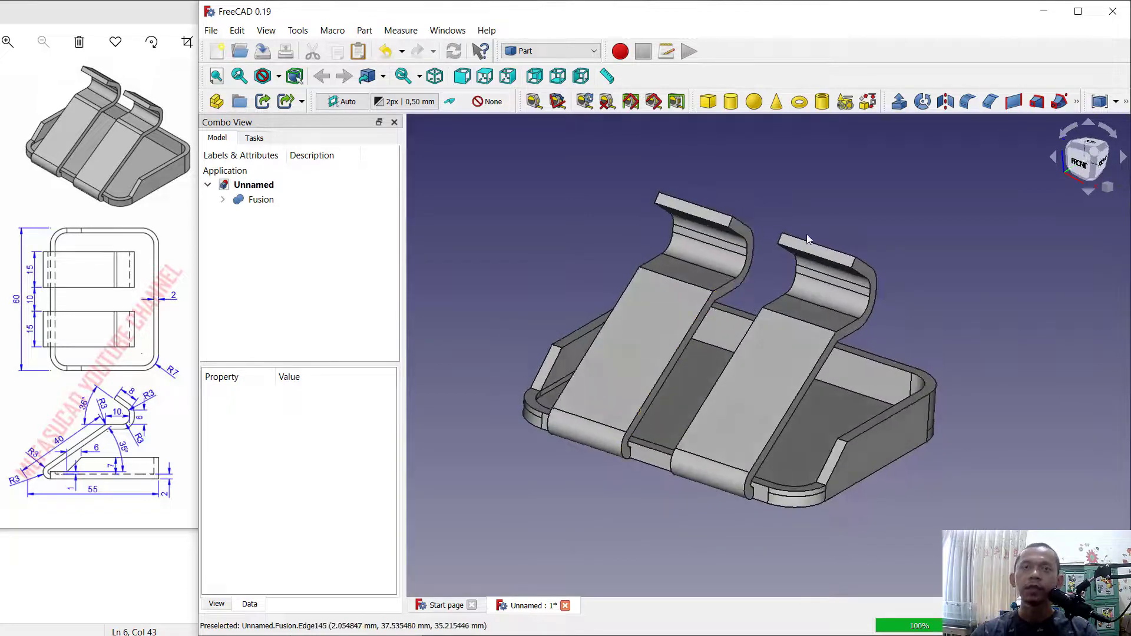